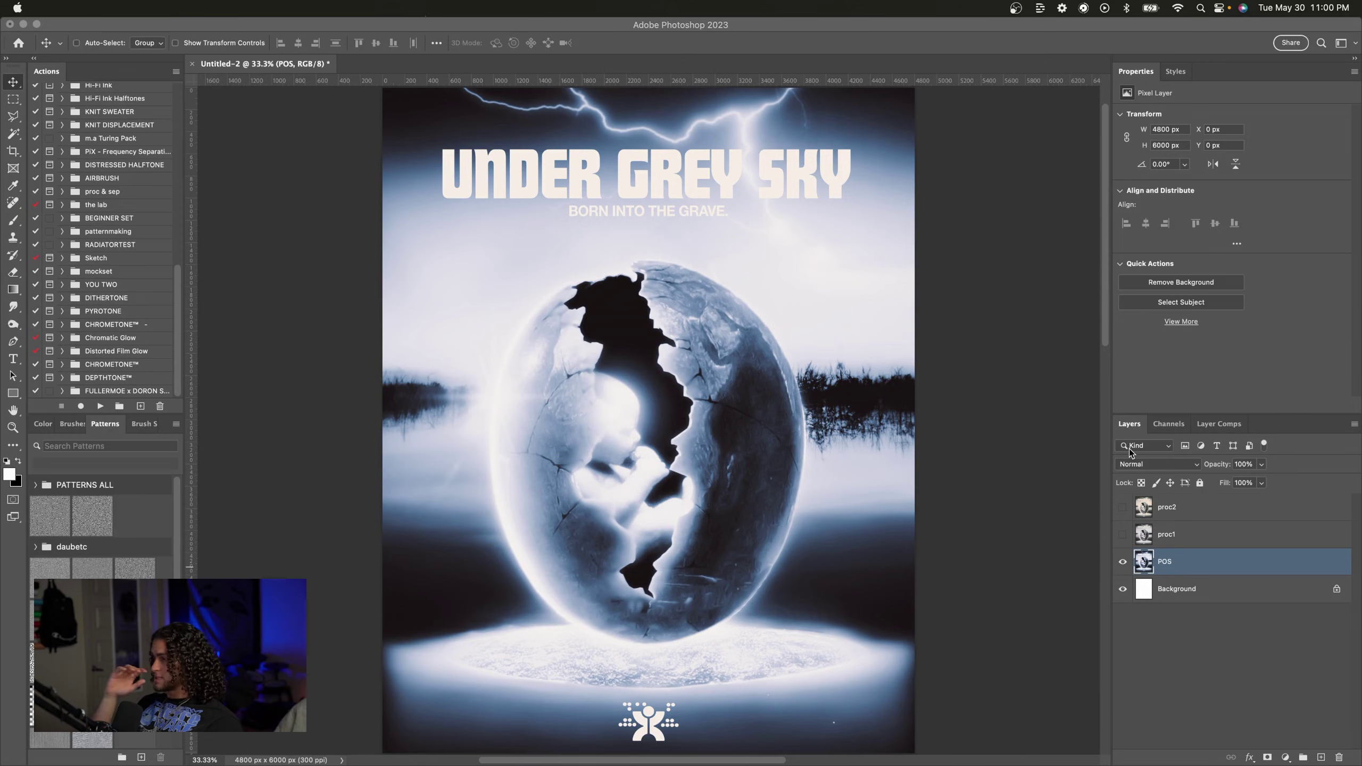
Step: Select the proc1 processed layer and show it on the poster
{"action": "left_click", "coordinate": [903, 381]}
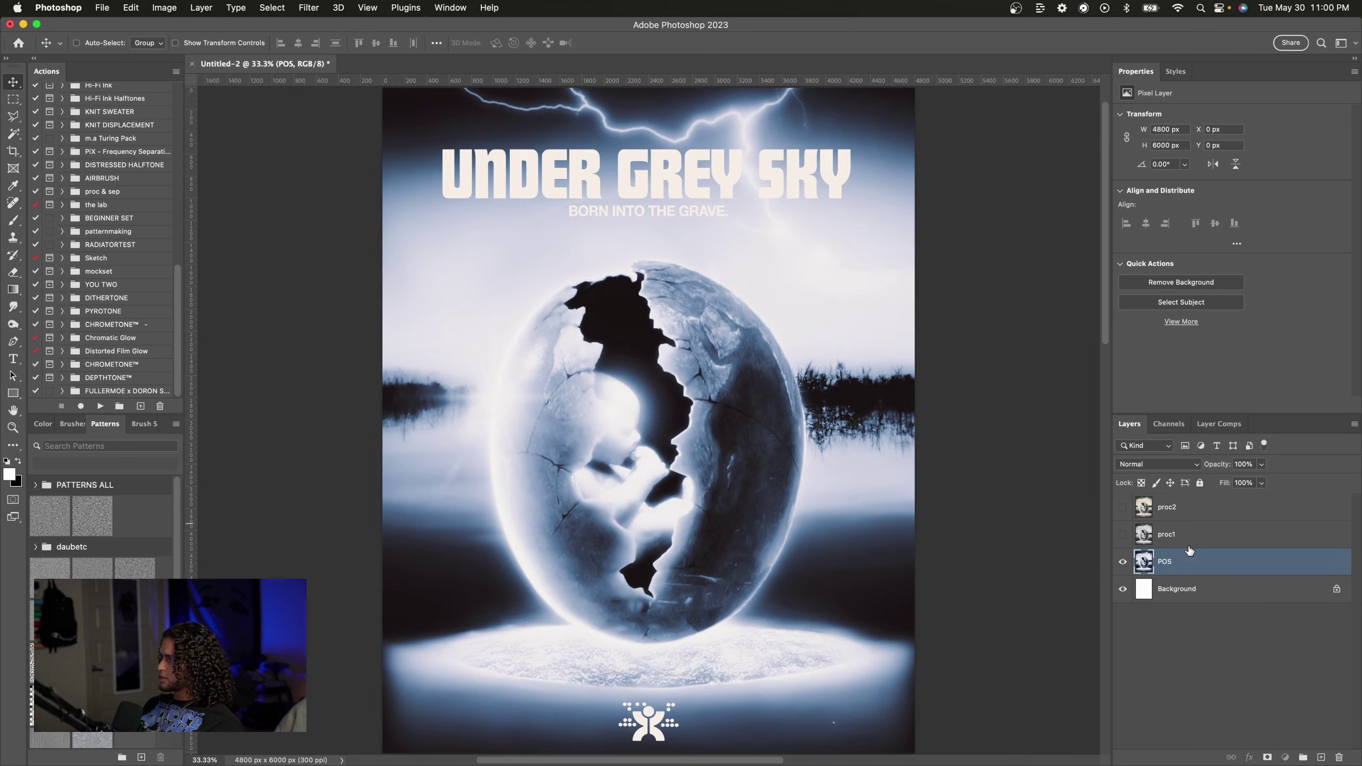
{"action": "left_click", "coordinate": [1187, 544]}
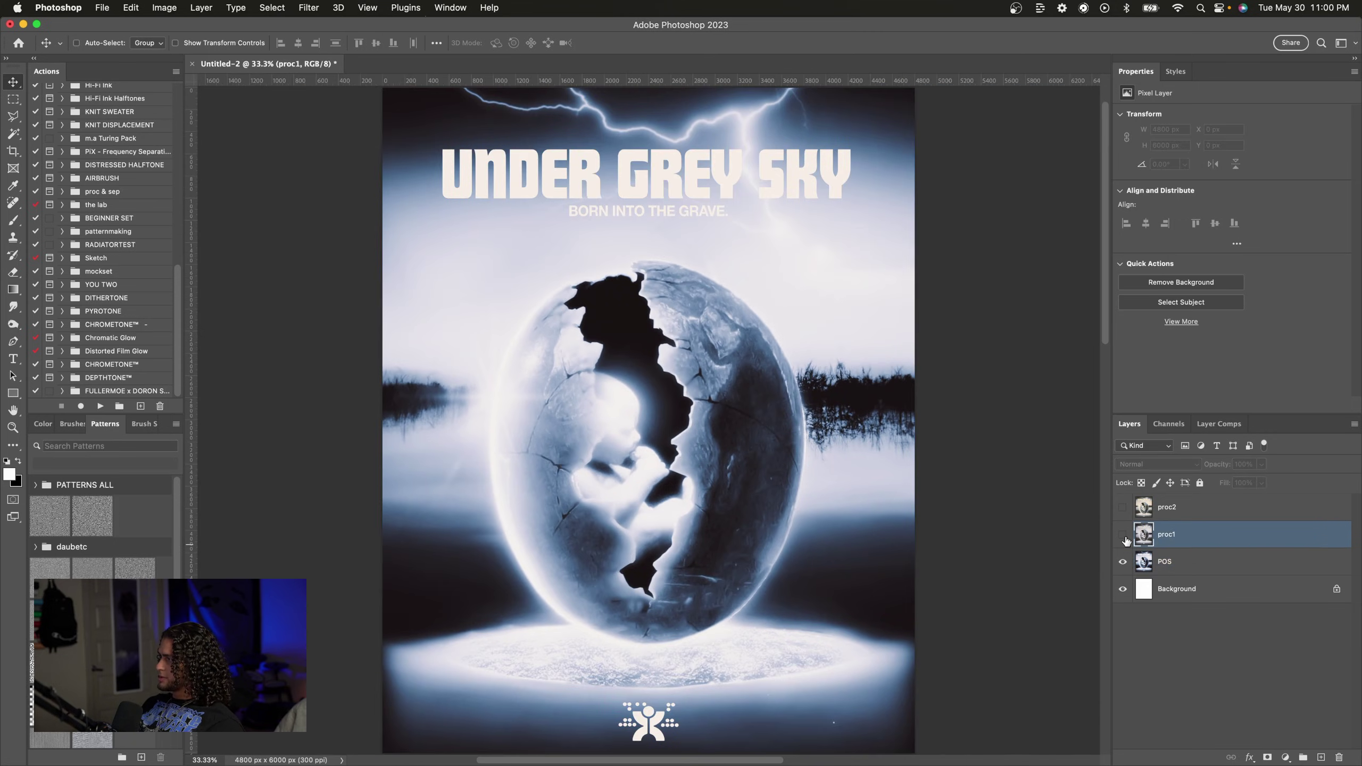
{"action": "left_click", "coordinate": [1123, 534]}
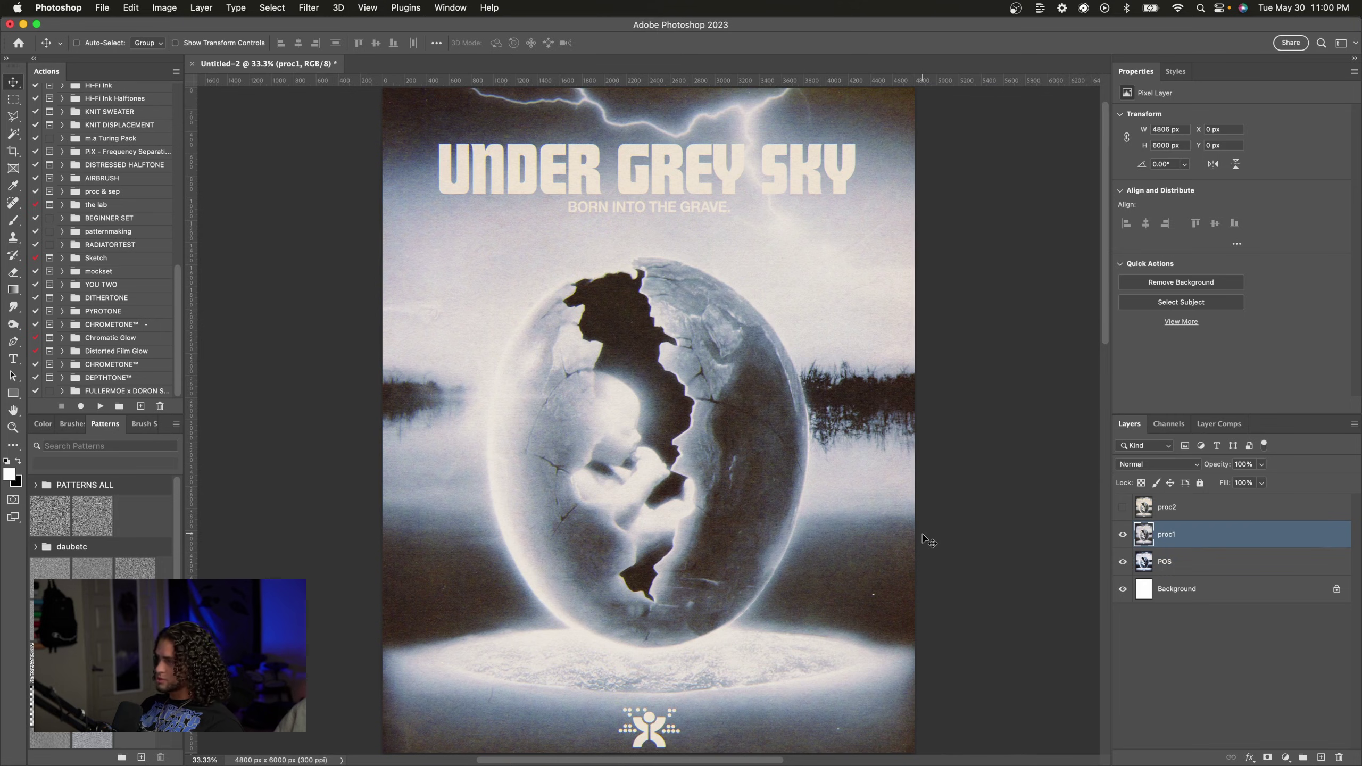
Step: Zoom in close to inspect the paper texture along the egg crack edges
{"action": "key", "text": "super+plus"}
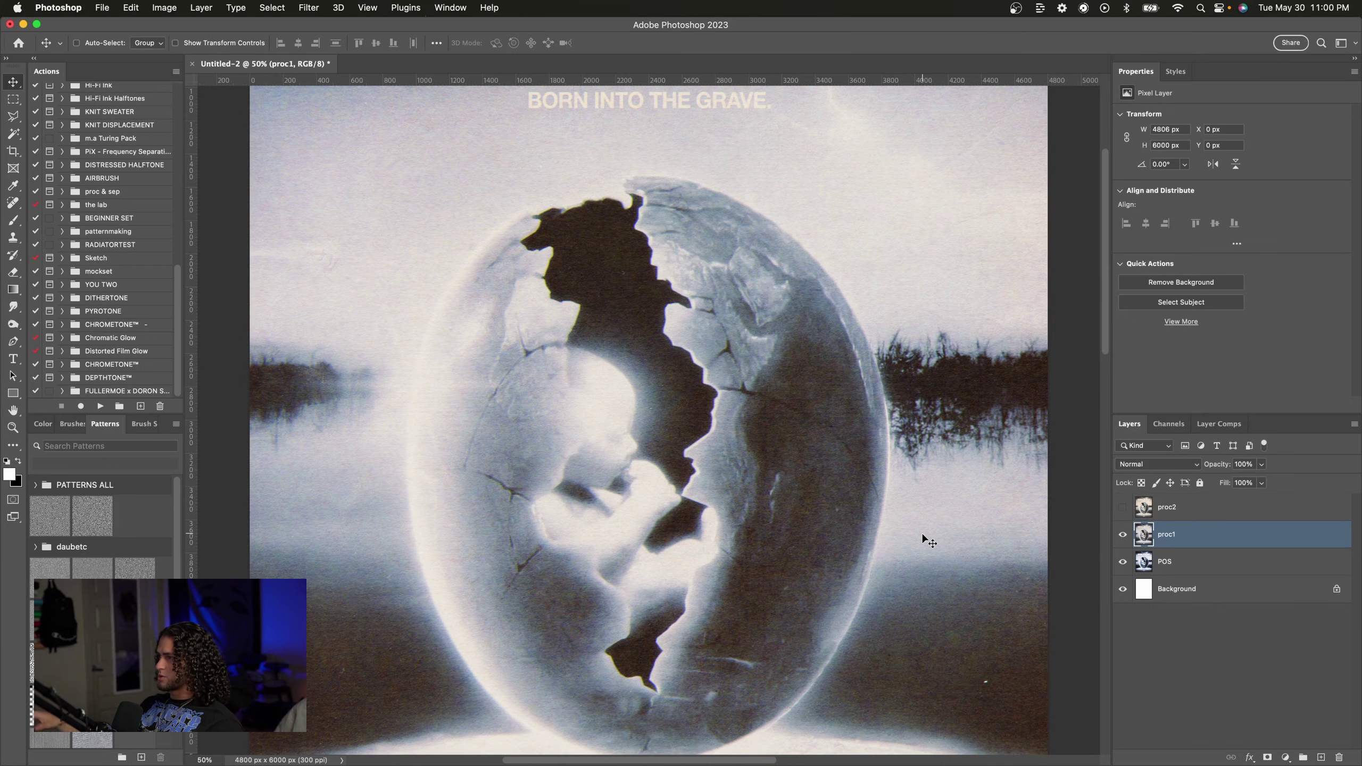
{"action": "scroll", "coordinate": [924, 536], "scroll_direction": "up", "scroll_amount": 3}
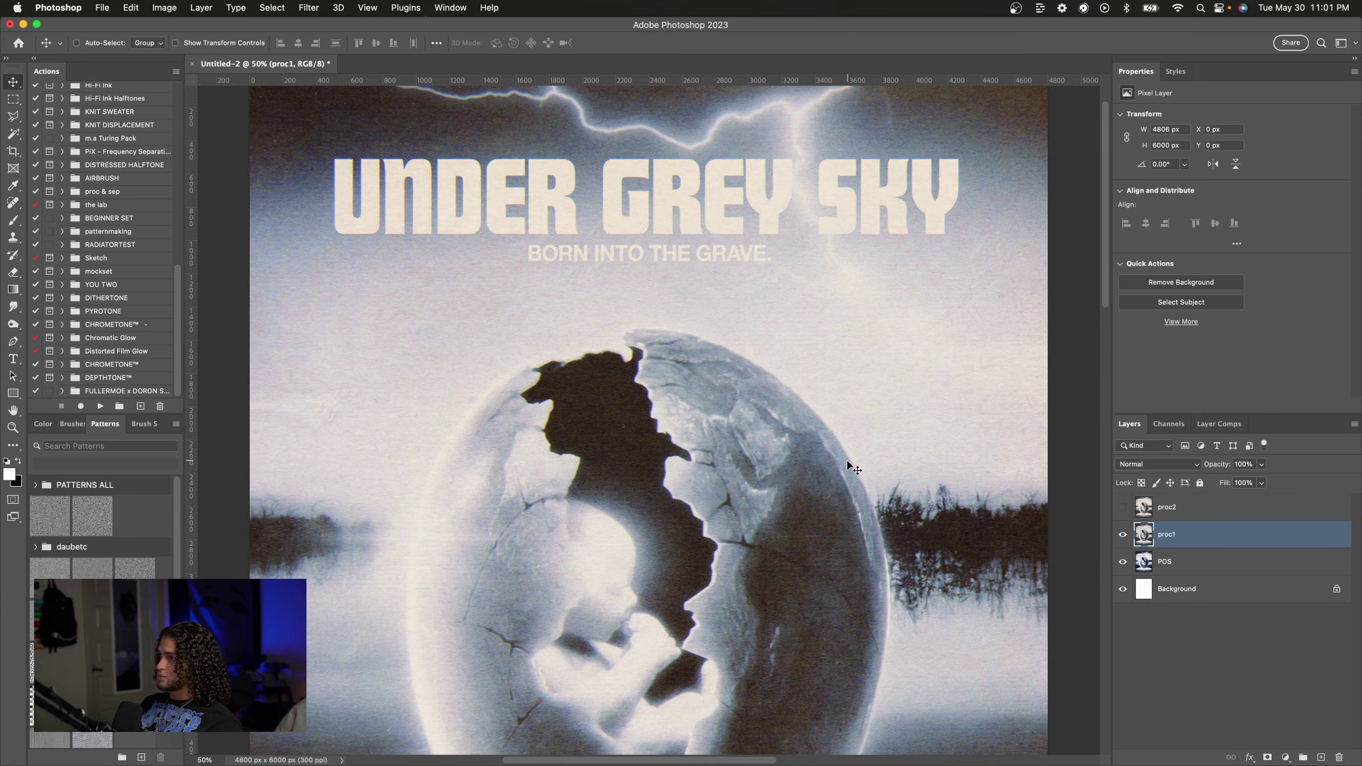
{"action": "key", "text": "super+plus"}
{"action": "key", "text": "super+plus"}
{"action": "key", "text": "super+plus"}
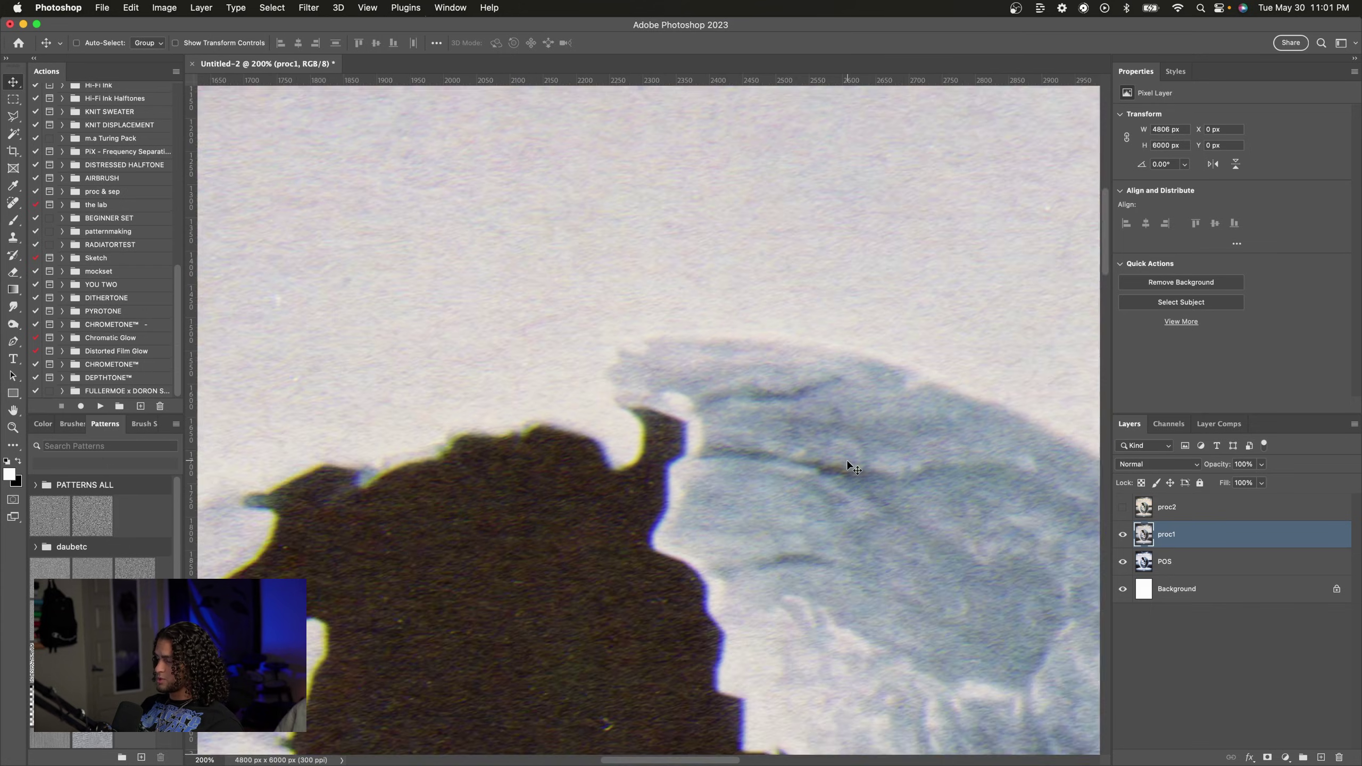
{"action": "scroll", "coordinate": [847, 466], "scroll_direction": "down", "scroll_amount": 5}
{"action": "scroll", "coordinate": [381, 532], "scroll_direction": "left", "scroll_amount": 3}
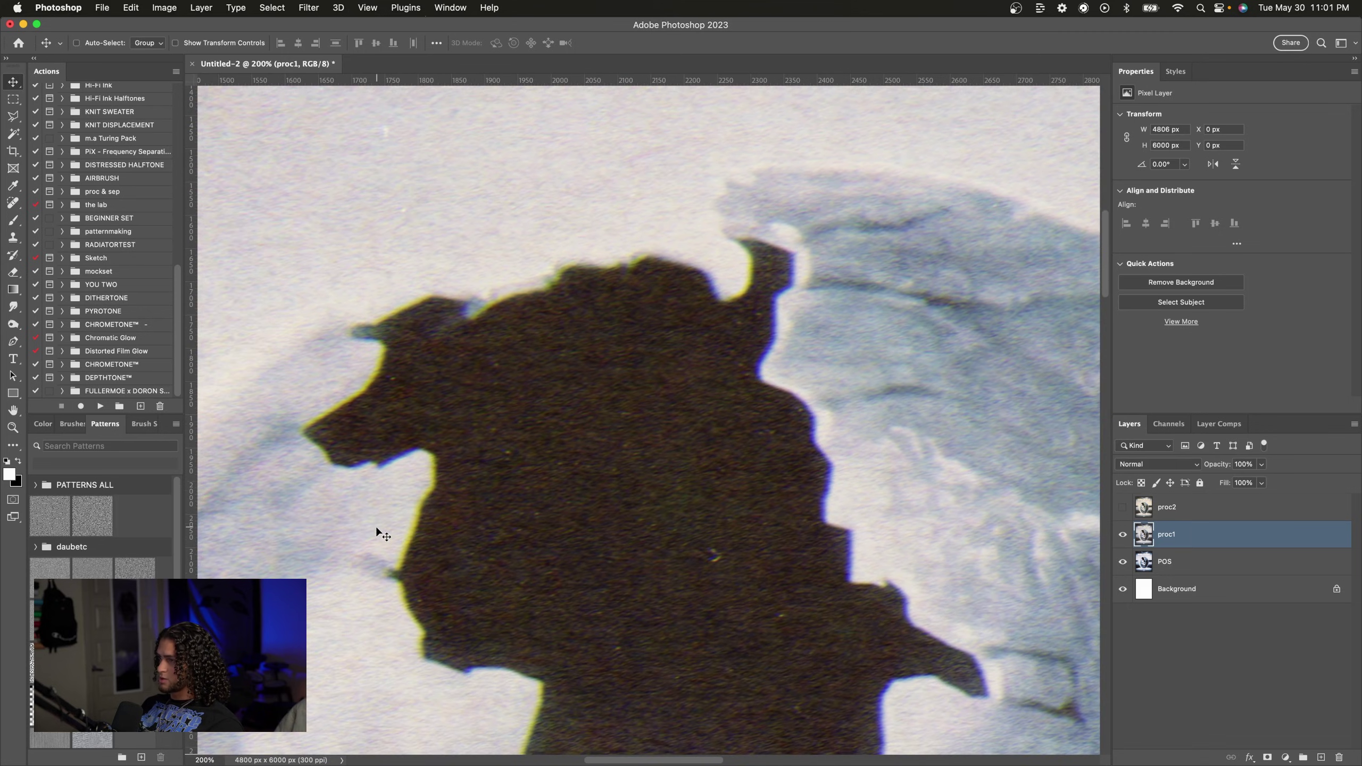
{"action": "scroll", "coordinate": [677, 399], "scroll_direction": "down", "scroll_amount": 2}
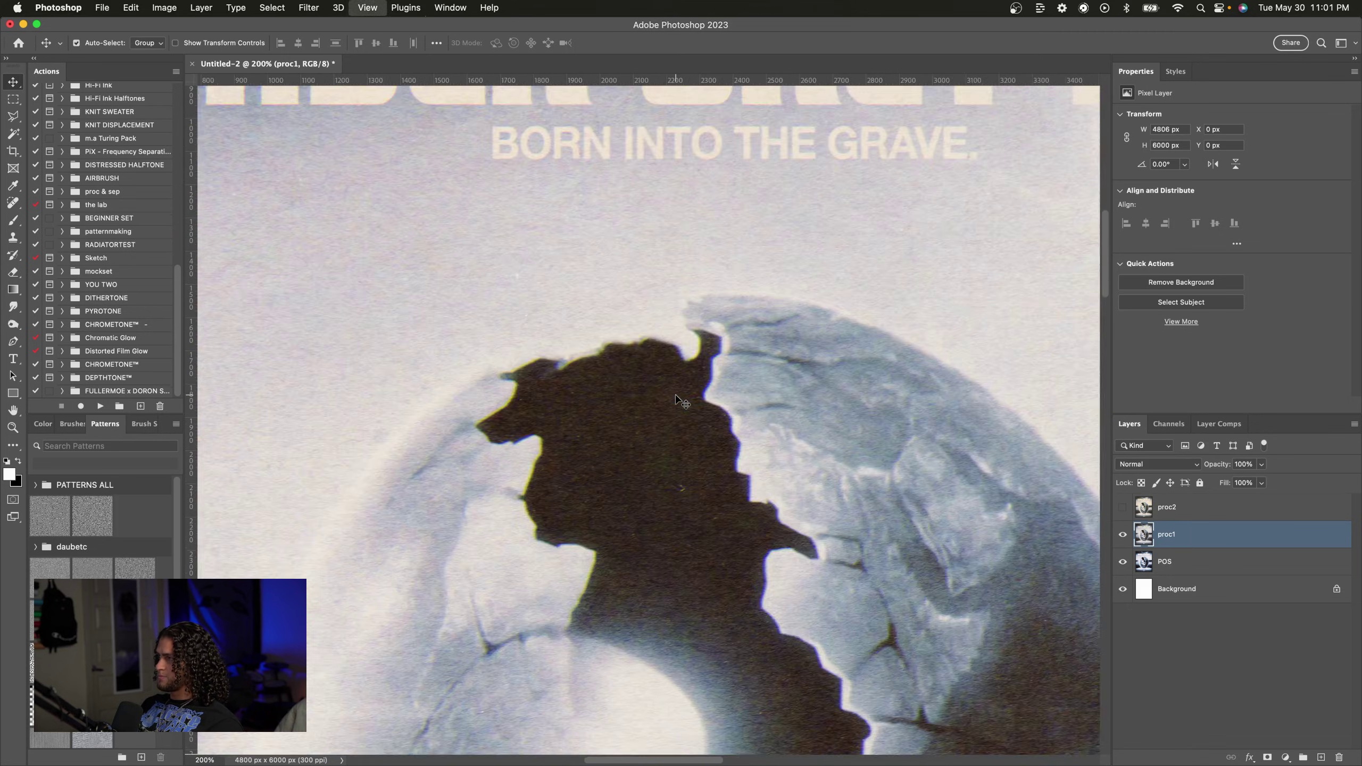
{"action": "scroll", "coordinate": [828, 363], "scroll_direction": "up", "scroll_amount": 1}
{"action": "scroll", "coordinate": [829, 366], "scroll_direction": "left", "scroll_amount": 5}
{"action": "scroll", "coordinate": [829, 366], "scroll_direction": "up", "scroll_amount": 1}
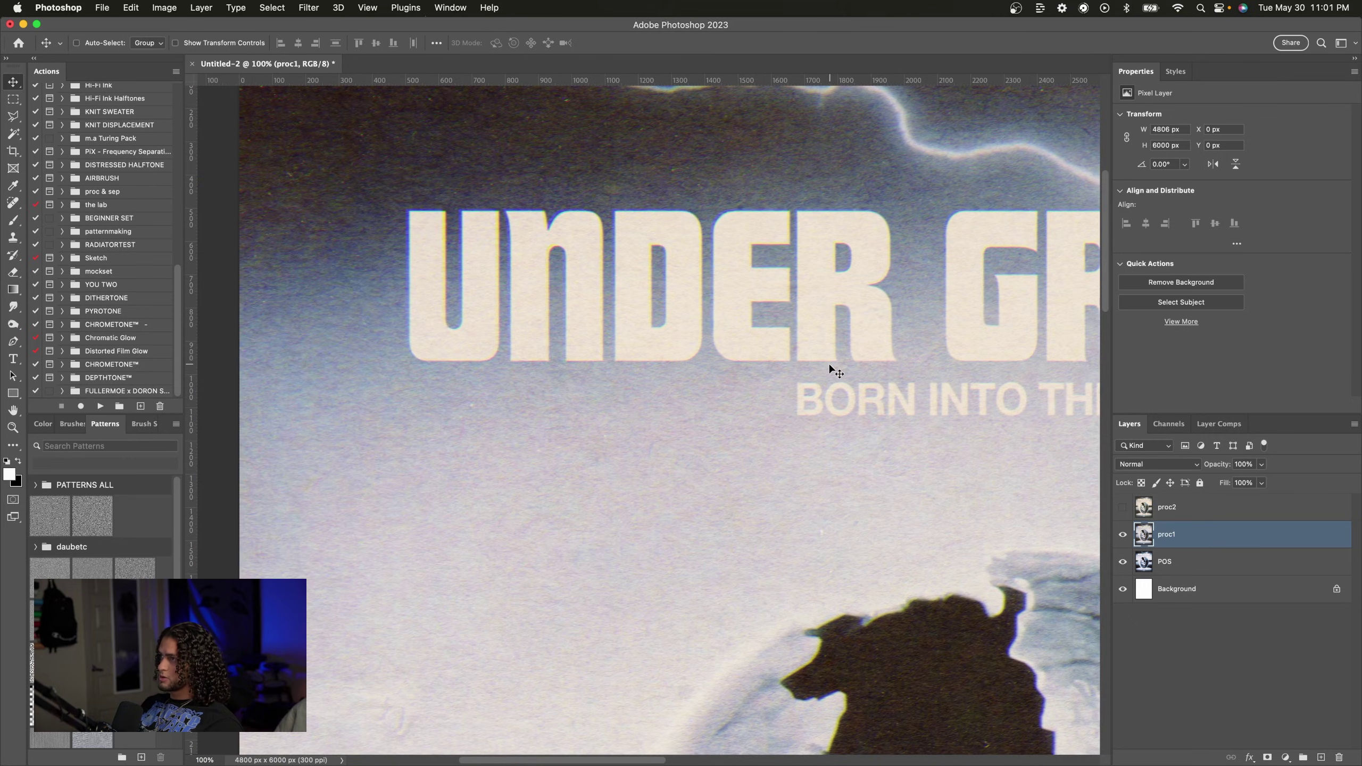
{"action": "scroll", "coordinate": [831, 367], "scroll_direction": "up", "scroll_amount": 1}
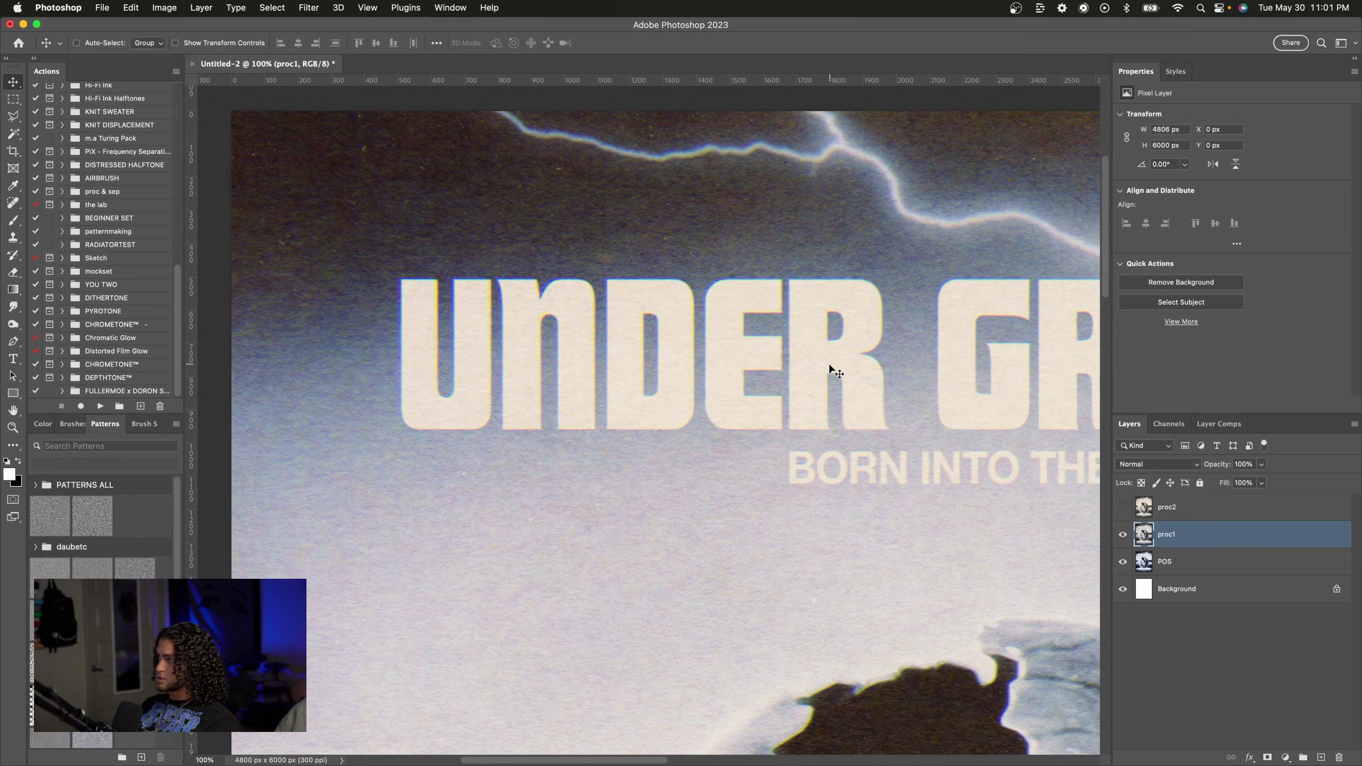
Step: Toggle proc1 off and on twice against the clean artwork, then zoom out
{"action": "left_click", "coordinate": [1124, 536]}
{"action": "left_click", "coordinate": [1123, 535]}
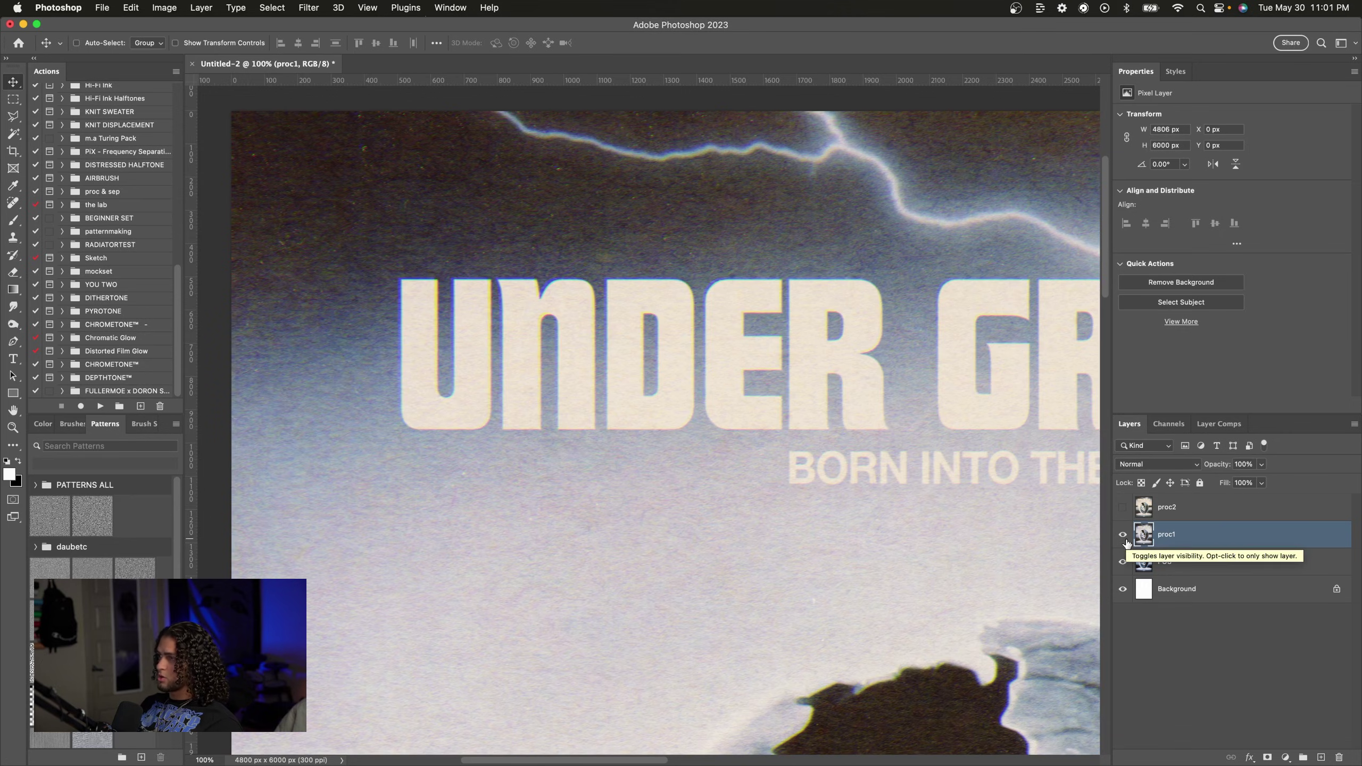
{"action": "left_click", "coordinate": [1123, 536]}
{"action": "left_click", "coordinate": [1123, 536]}
{"action": "scroll", "coordinate": [862, 486], "scroll_direction": "down", "scroll_amount": 2}
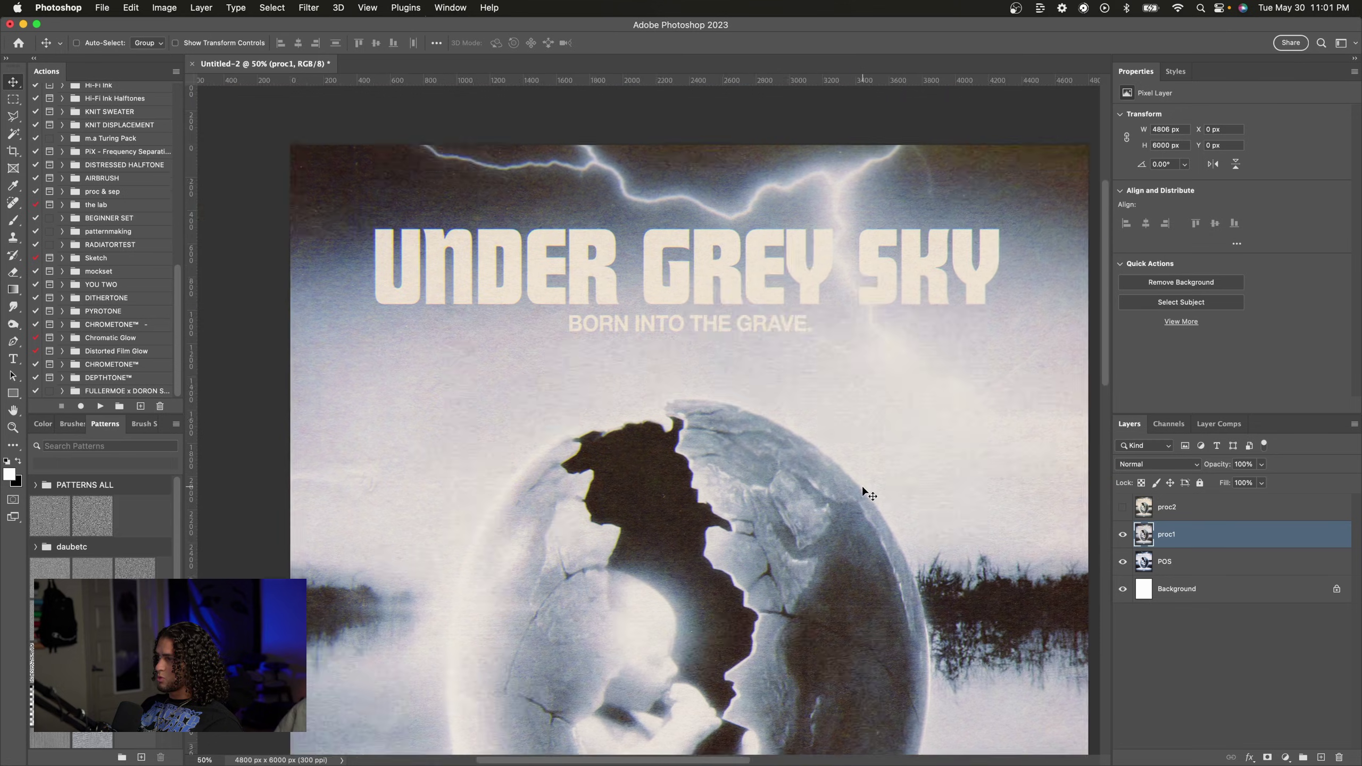
{"action": "scroll", "coordinate": [862, 486], "scroll_direction": "down", "scroll_amount": 1}
{"action": "key", "text": "super"}
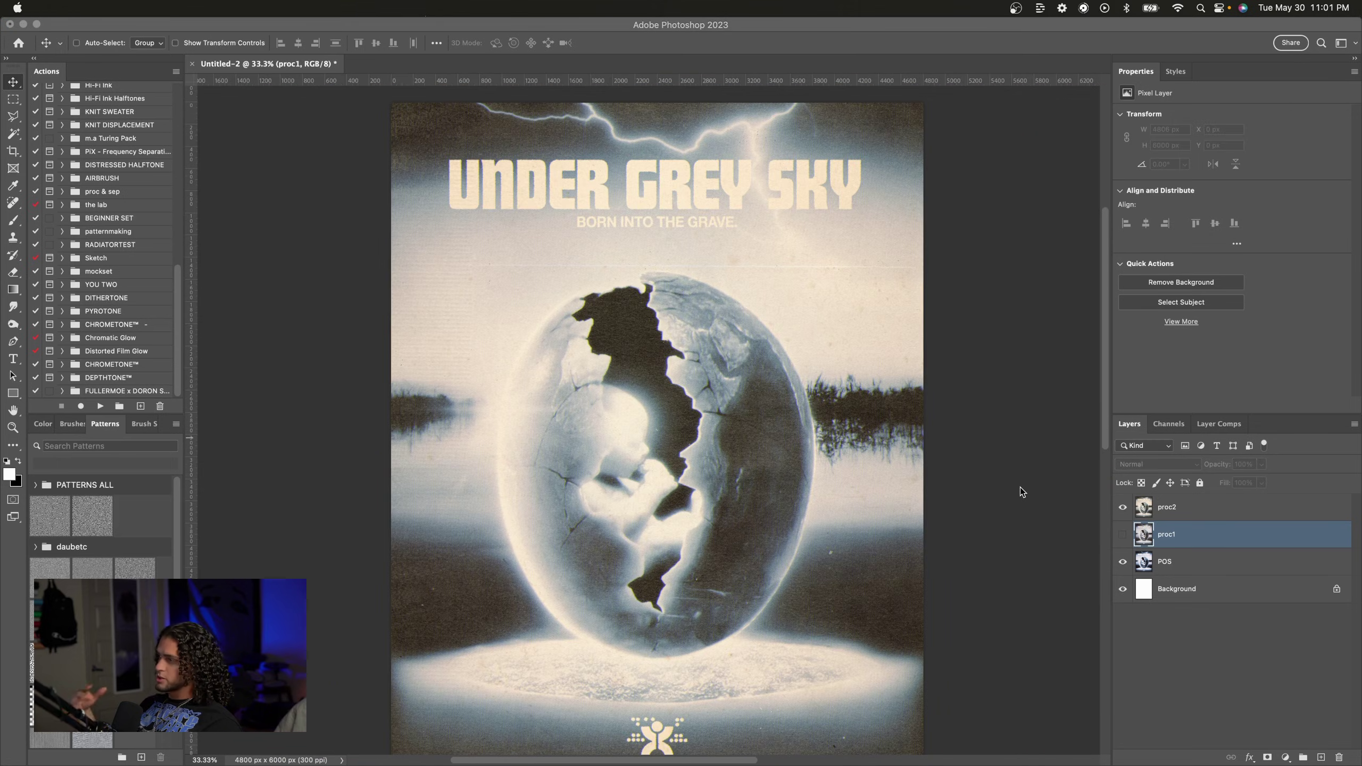
{"action": "left_click", "coordinate": [967, 507]}
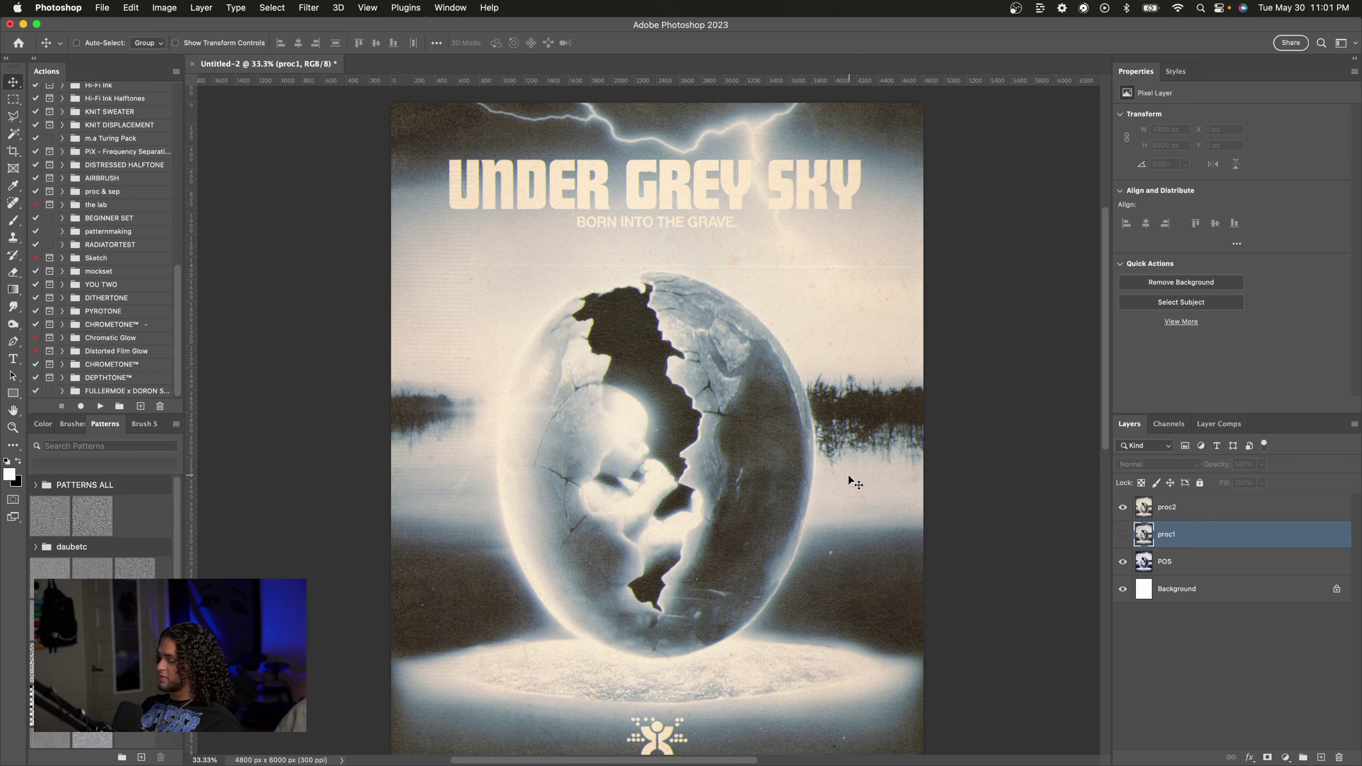
{"action": "scroll", "coordinate": [851, 477], "scroll_direction": "up", "scroll_amount": 5}
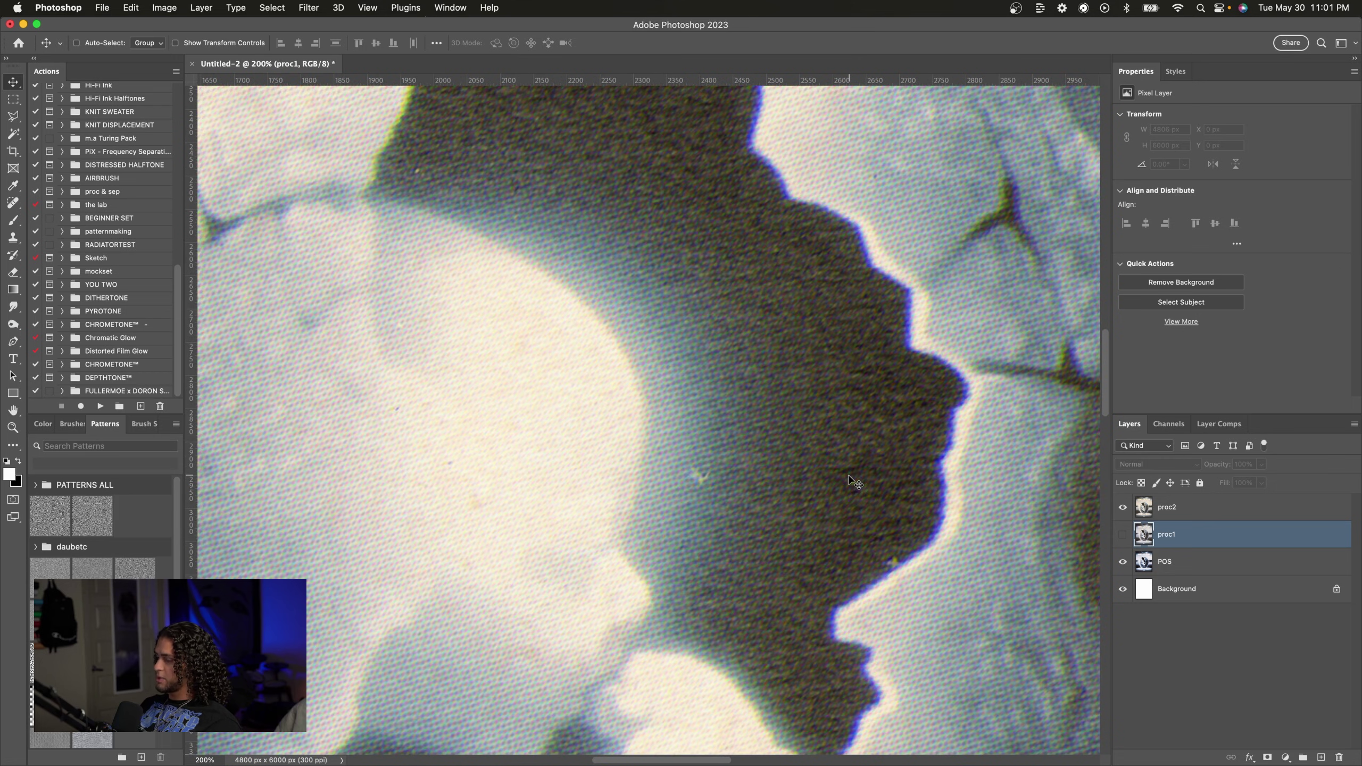
{"action": "scroll", "coordinate": [849, 477], "scroll_direction": "down", "scroll_amount": 2}
{"action": "scroll", "coordinate": [783, 437], "scroll_direction": "left", "scroll_amount": 6}
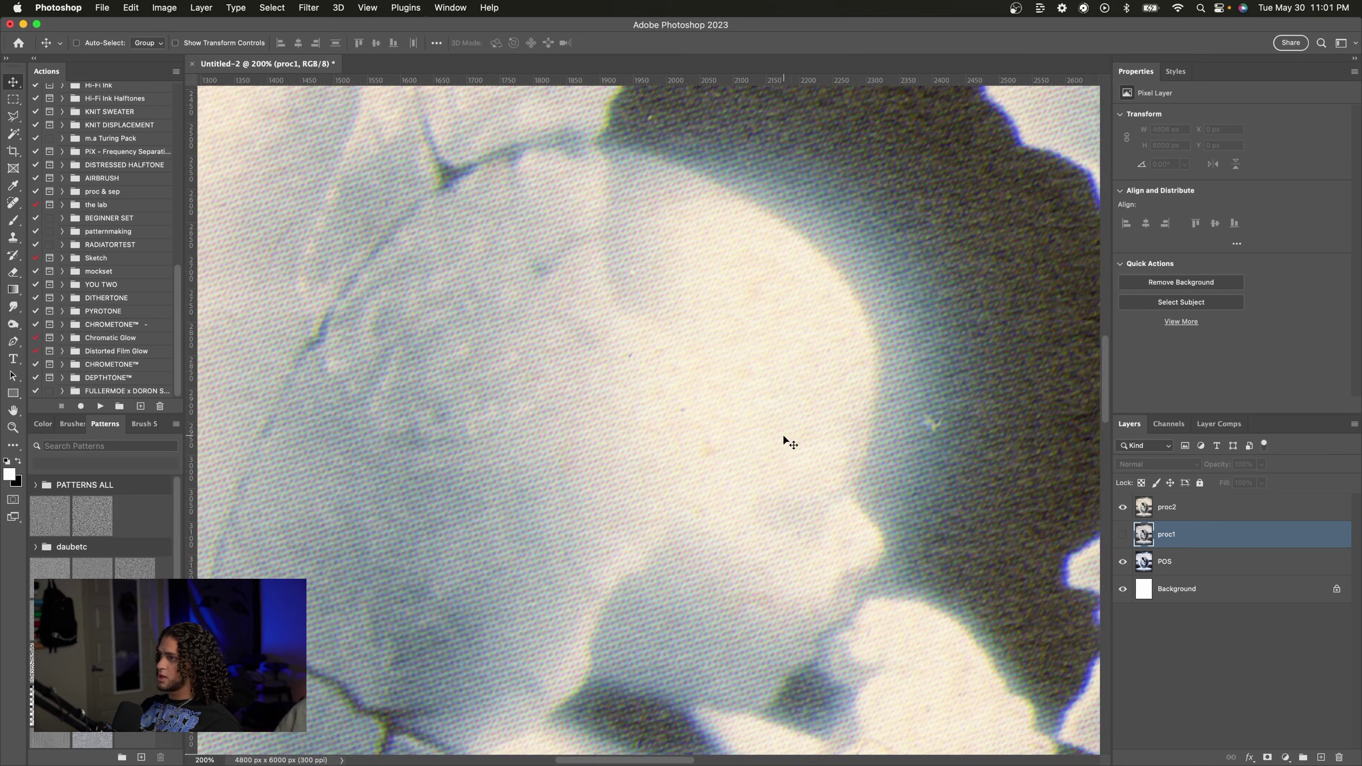
{"action": "scroll", "coordinate": [567, 437], "scroll_direction": "up", "scroll_amount": 15}
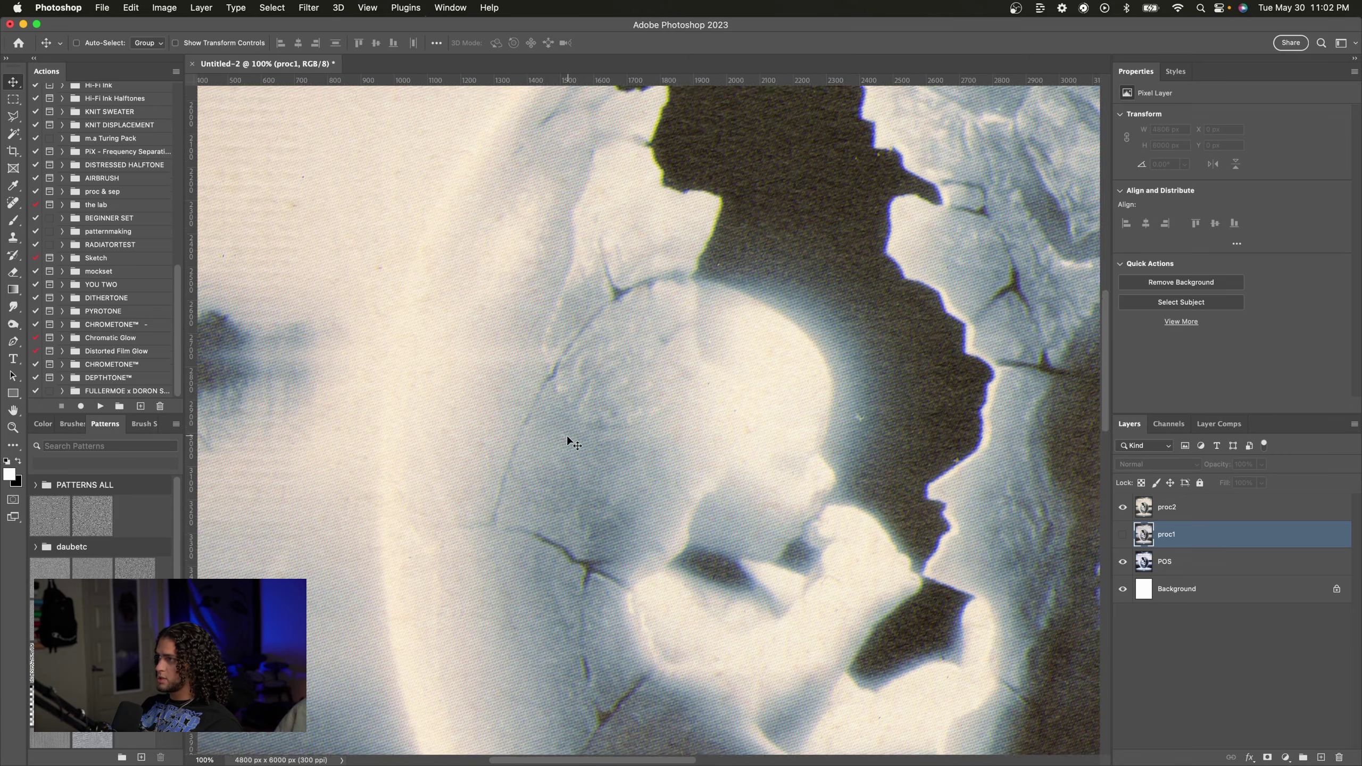
{"action": "scroll", "coordinate": [567, 437], "scroll_direction": "left", "scroll_amount": 3}
{"action": "scroll", "coordinate": [567, 438], "scroll_direction": "up", "scroll_amount": 4}
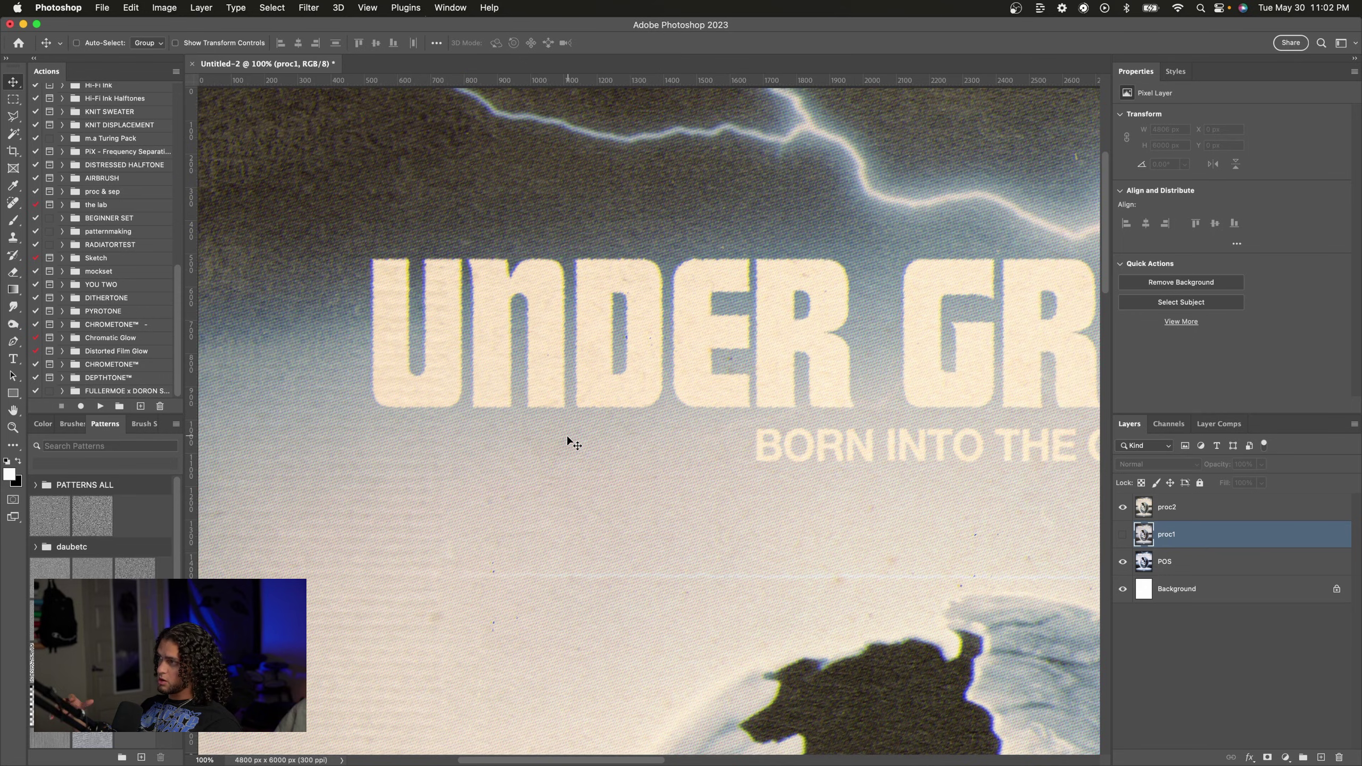
{"action": "scroll", "coordinate": [567, 438], "scroll_direction": "up", "scroll_amount": 2}
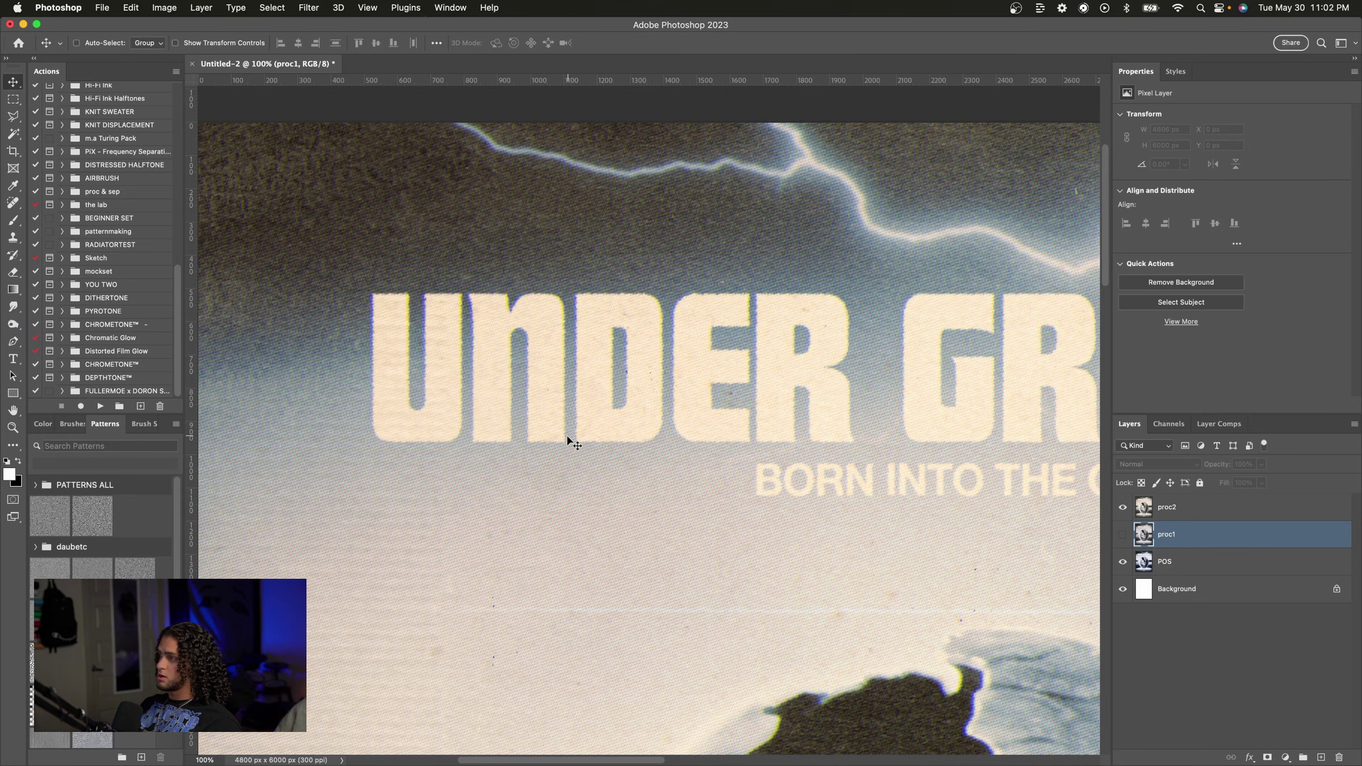
{"action": "scroll", "coordinate": [566, 436], "scroll_direction": "down", "scroll_amount": 5}
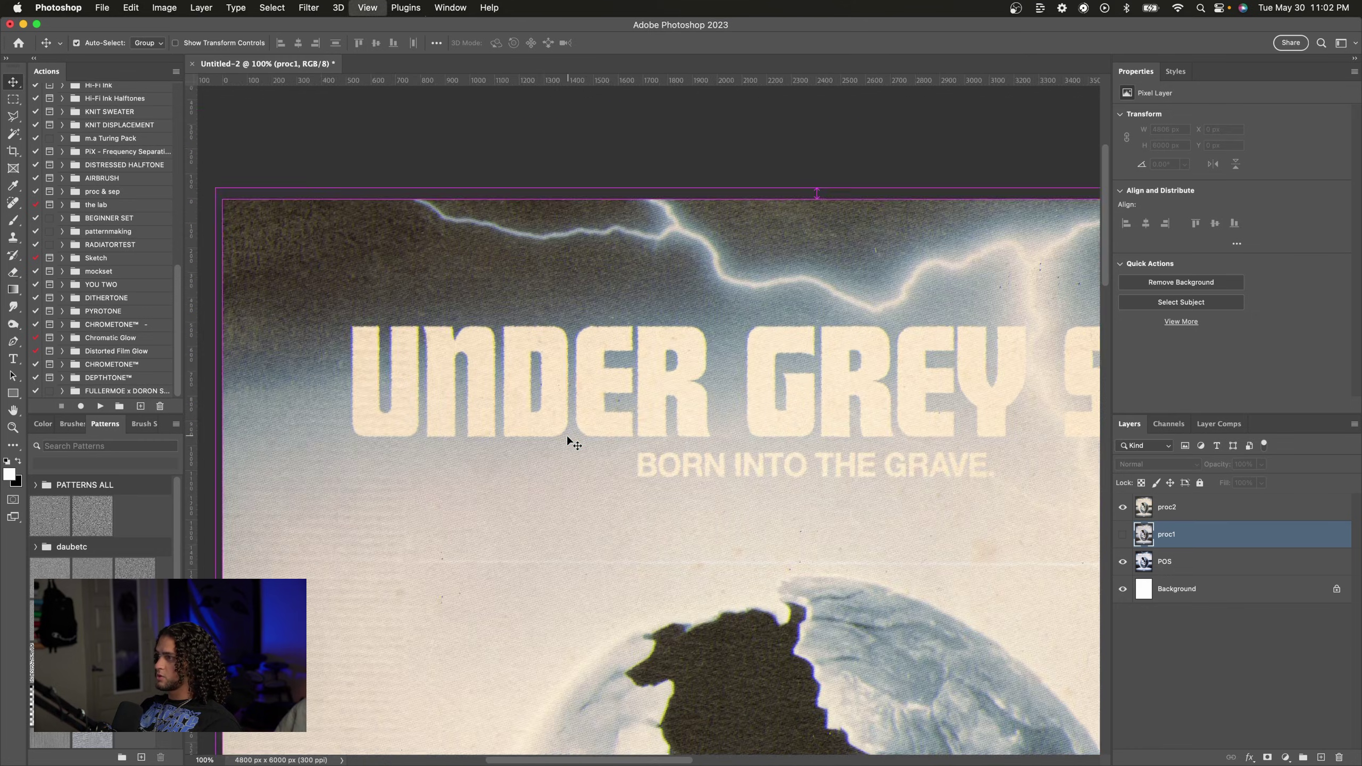
{"action": "scroll", "coordinate": [566, 436], "scroll_direction": "down", "scroll_amount": 10}
{"action": "scroll", "coordinate": [567, 436], "scroll_direction": "right", "scroll_amount": 4}
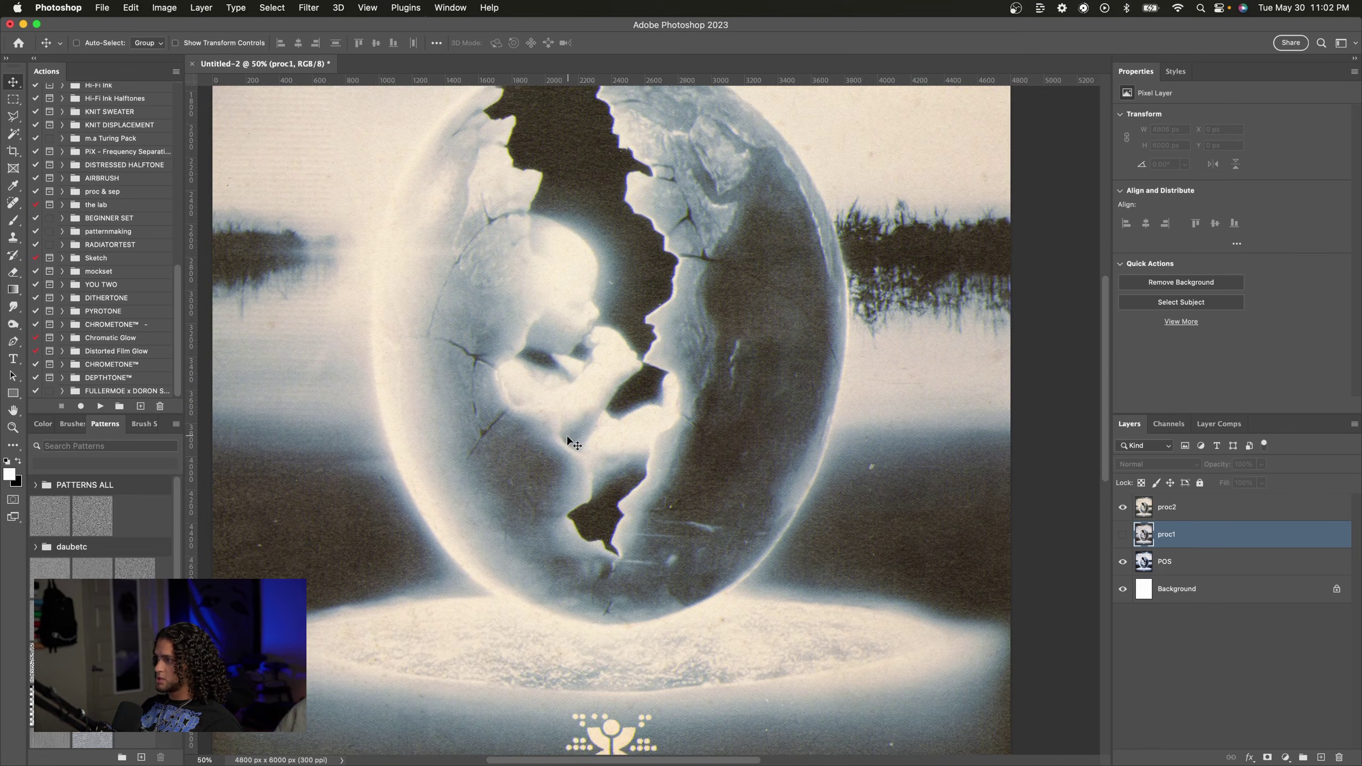
{"action": "scroll", "coordinate": [568, 438], "scroll_direction": "up", "scroll_amount": 3}
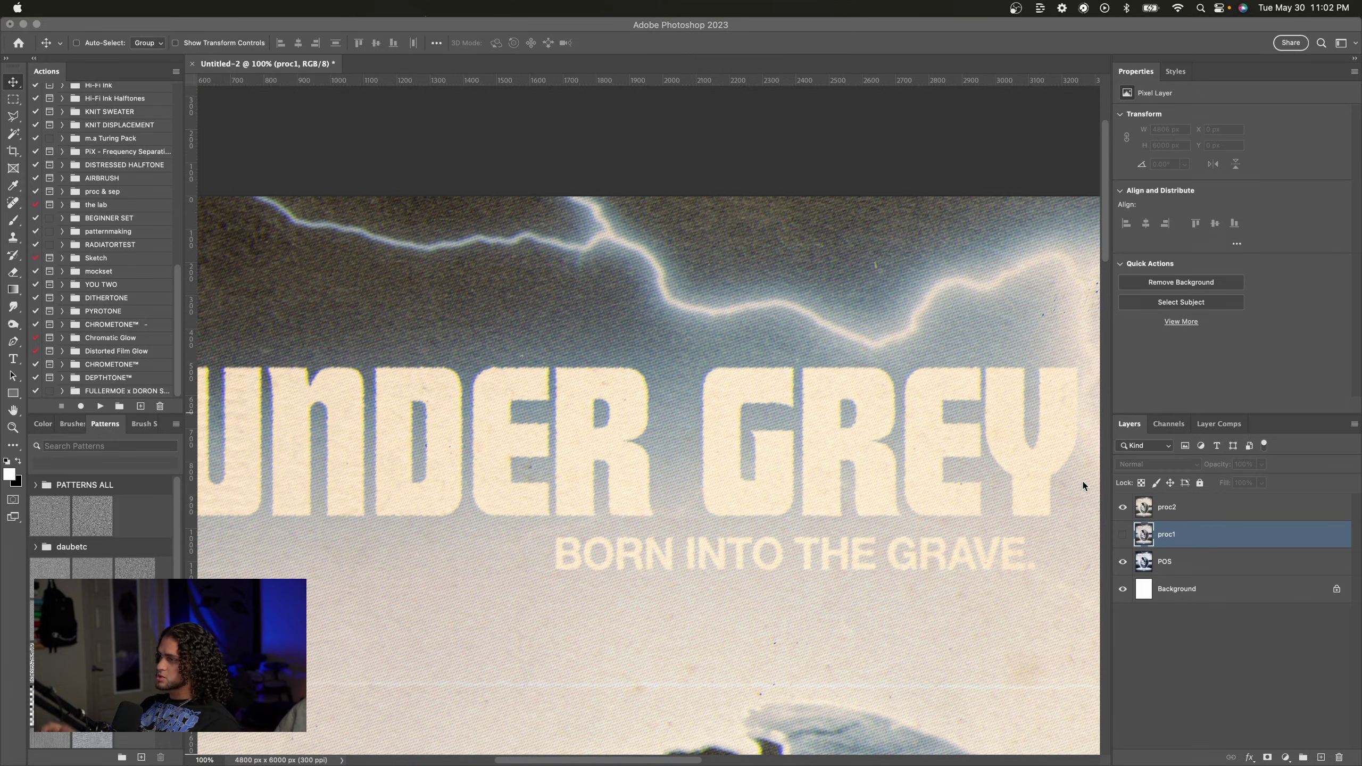
{"action": "scroll", "coordinate": [829, 464], "scroll_direction": "left", "scroll_amount": 5}
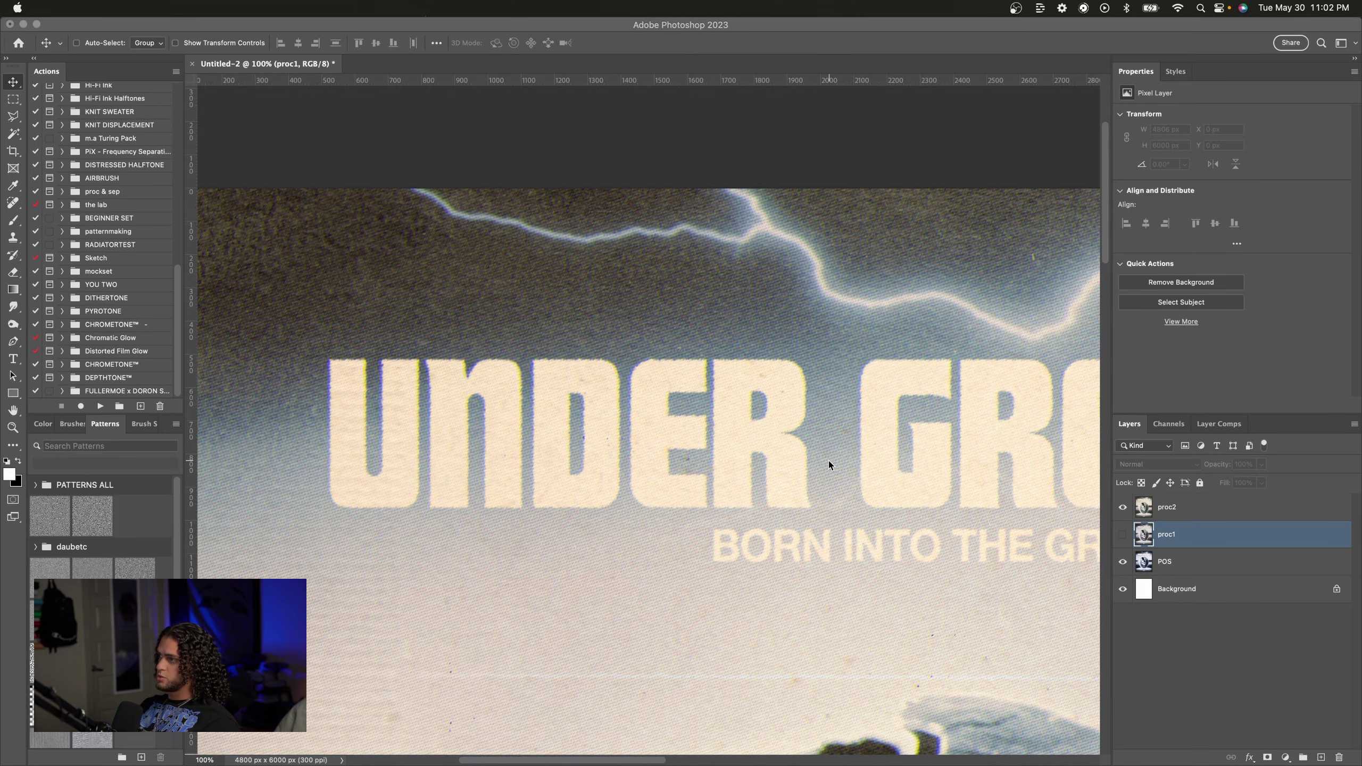
{"action": "left_click", "coordinate": [740, 461]}
{"action": "scroll", "coordinate": [739, 462], "scroll_direction": "left", "scroll_amount": 3}
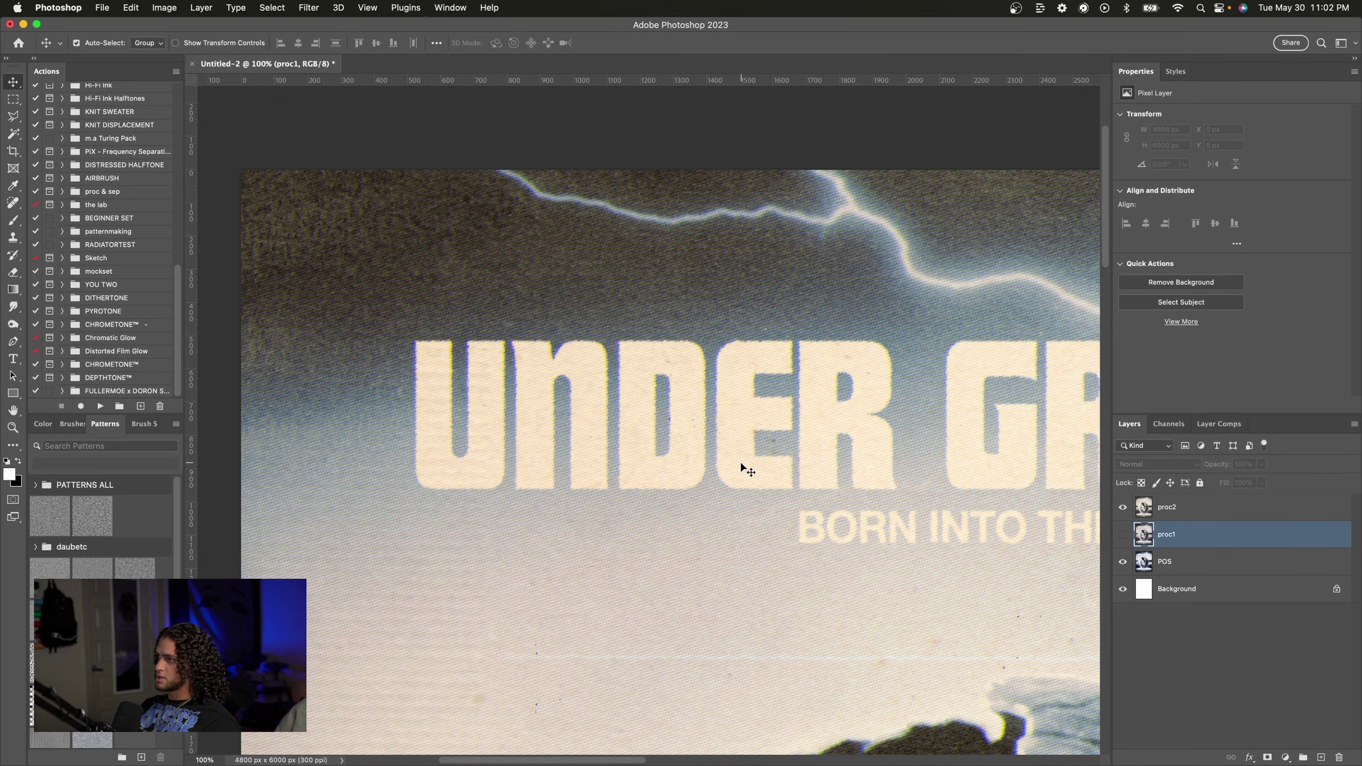
{"action": "key", "text": "super+equal"}
{"action": "key", "text": "super+minus"}
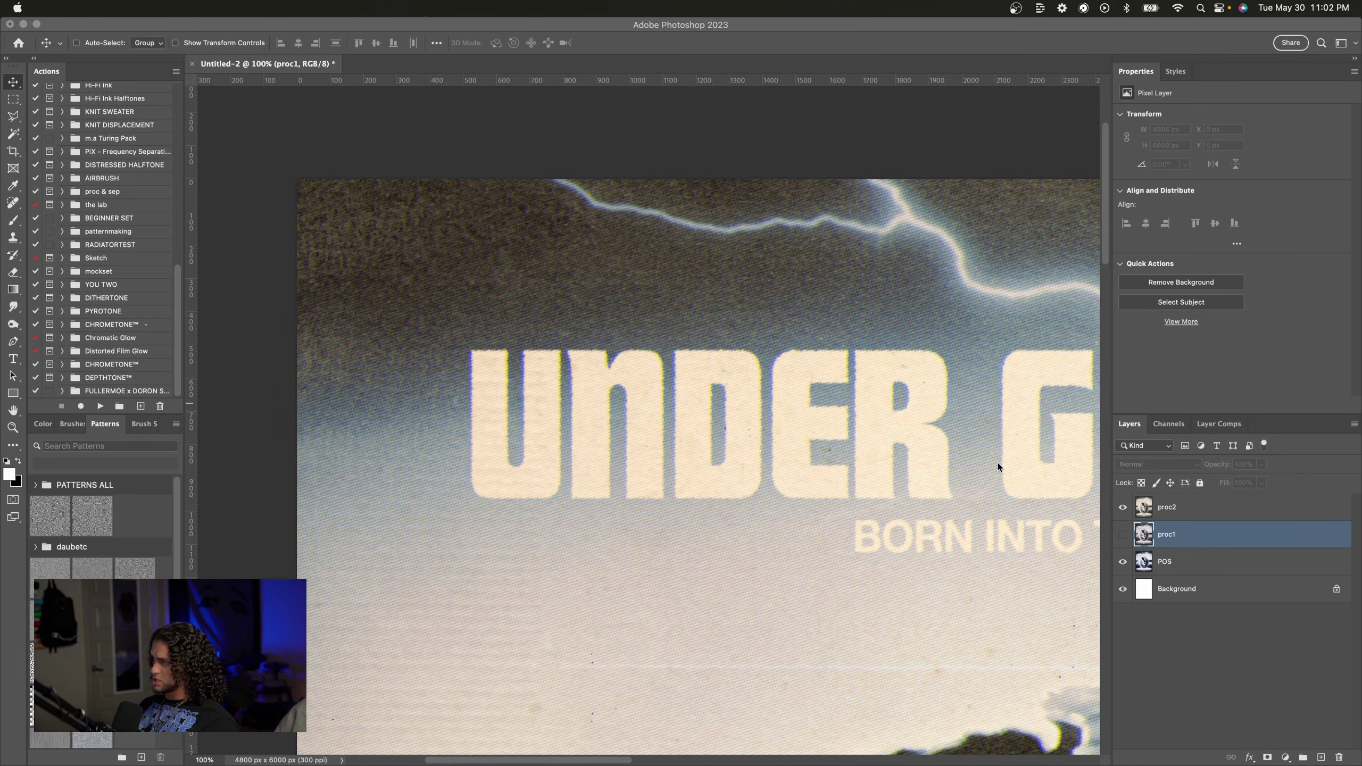
{"action": "left_click", "coordinate": [1128, 515]}
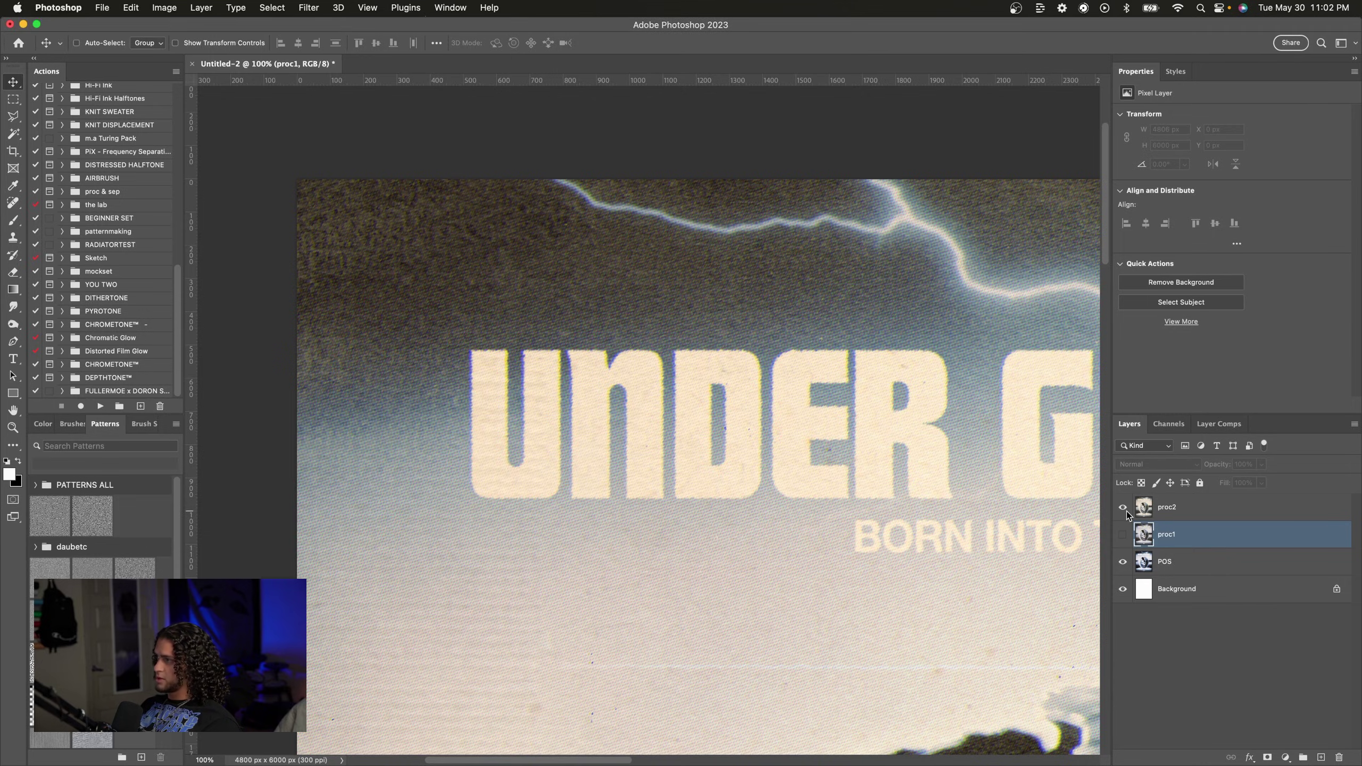
{"action": "left_click", "coordinate": [1125, 514]}
{"action": "key", "text": "super+plus"}
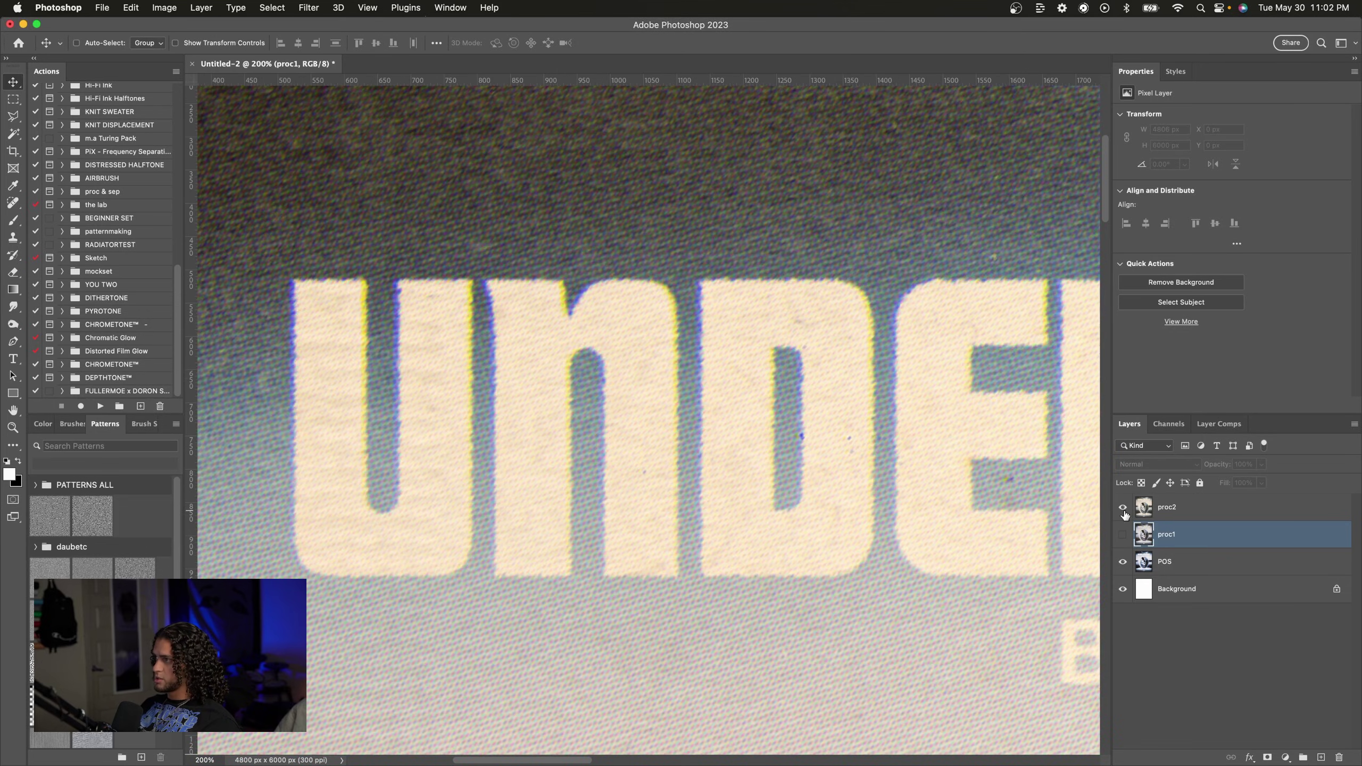
{"action": "key", "text": "super+0"}
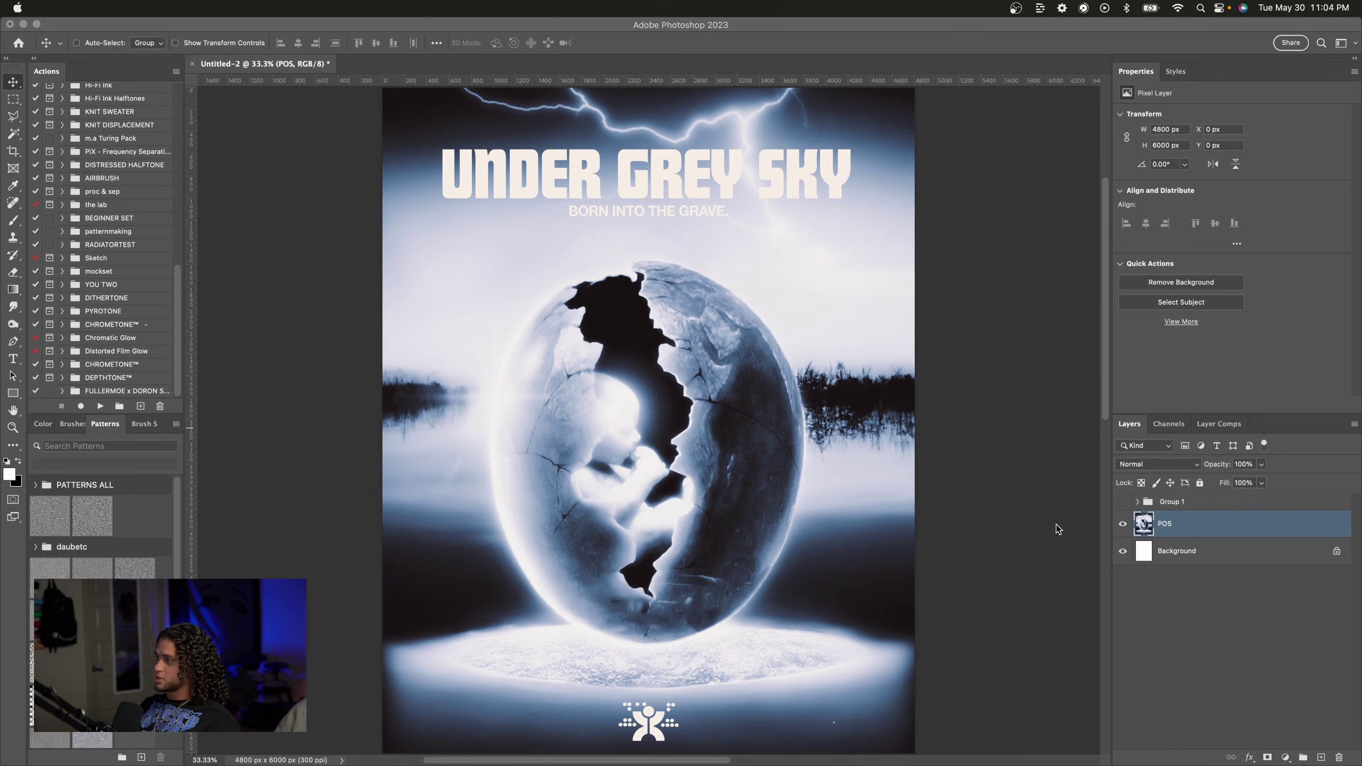
Step: Select Group 1 and make it visible to show the faded vintage version
{"action": "key", "text": "alt+bracketright"}
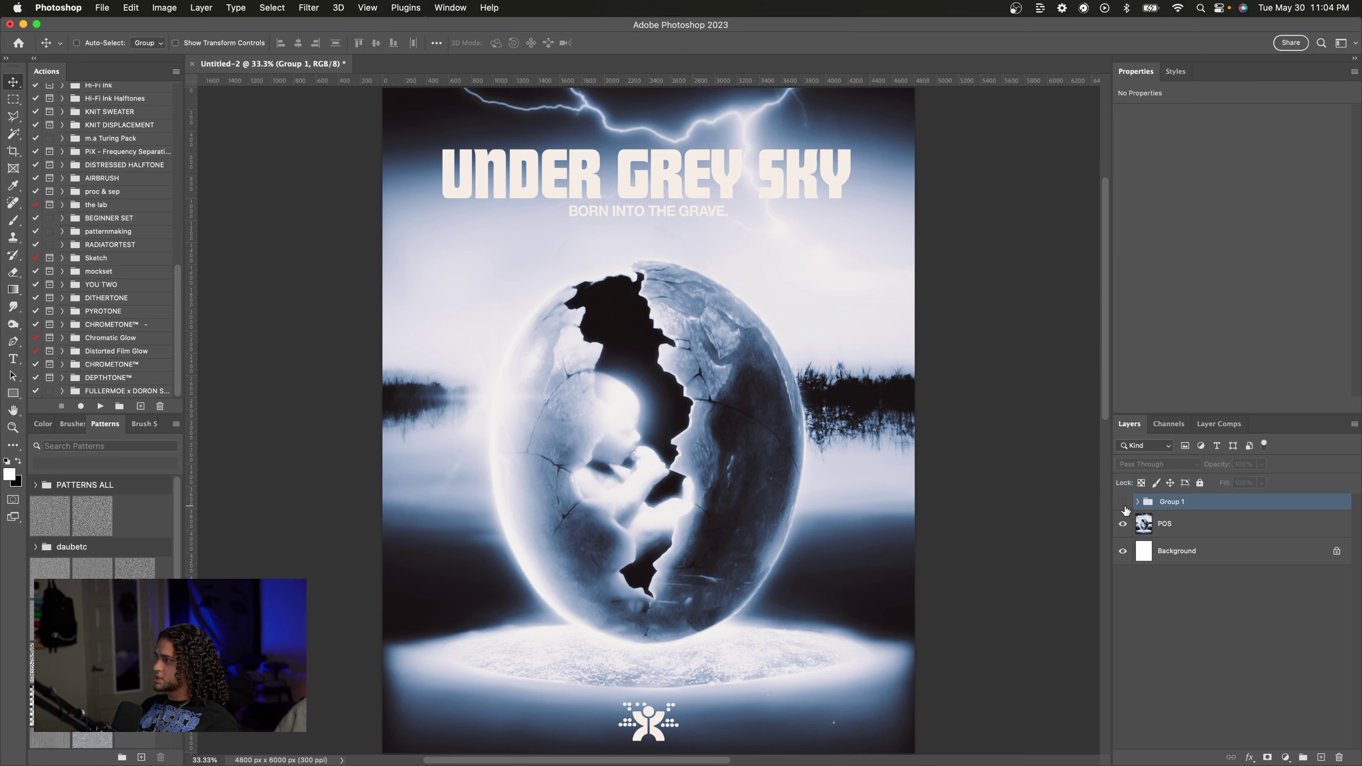
{"action": "left_click", "coordinate": [1123, 502]}
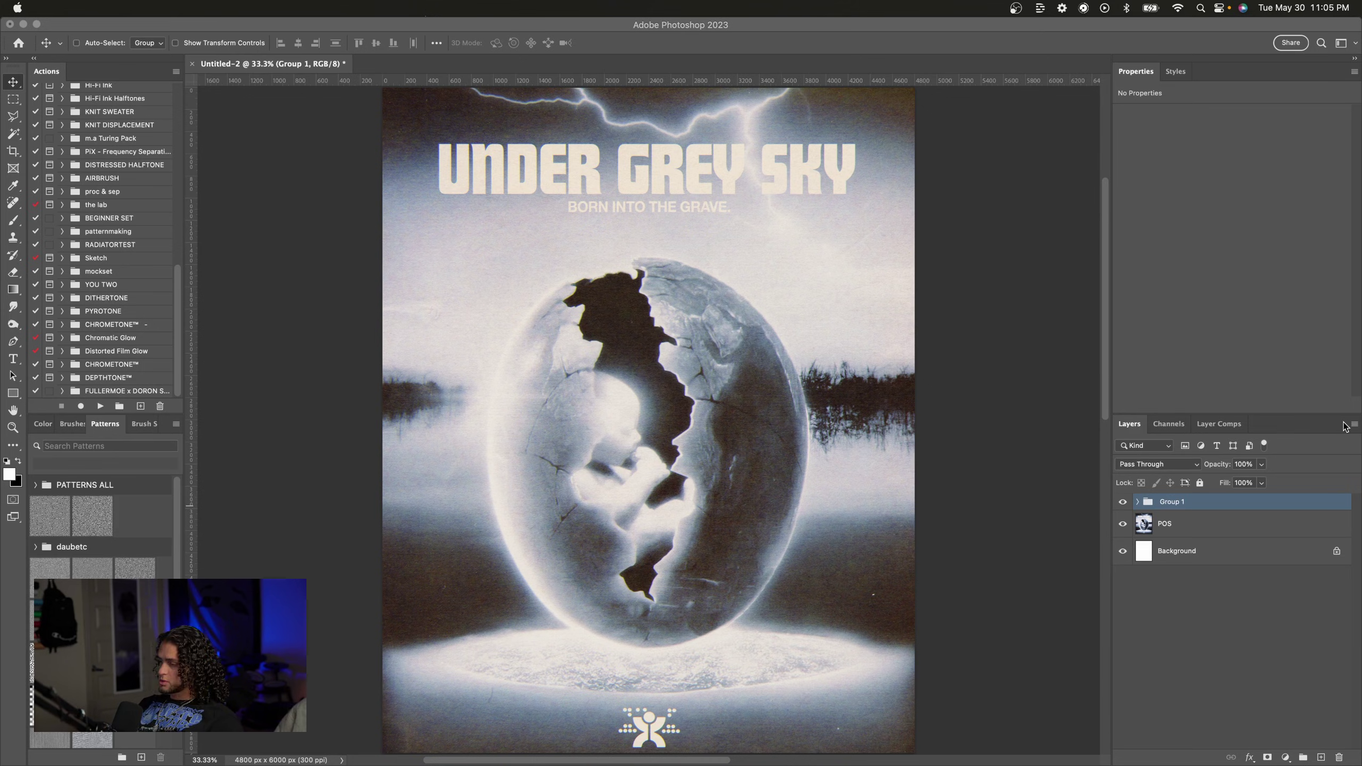
Step: Hide Group 1 and zoom in on the plain egg image
{"action": "left_click", "coordinate": [1123, 502]}
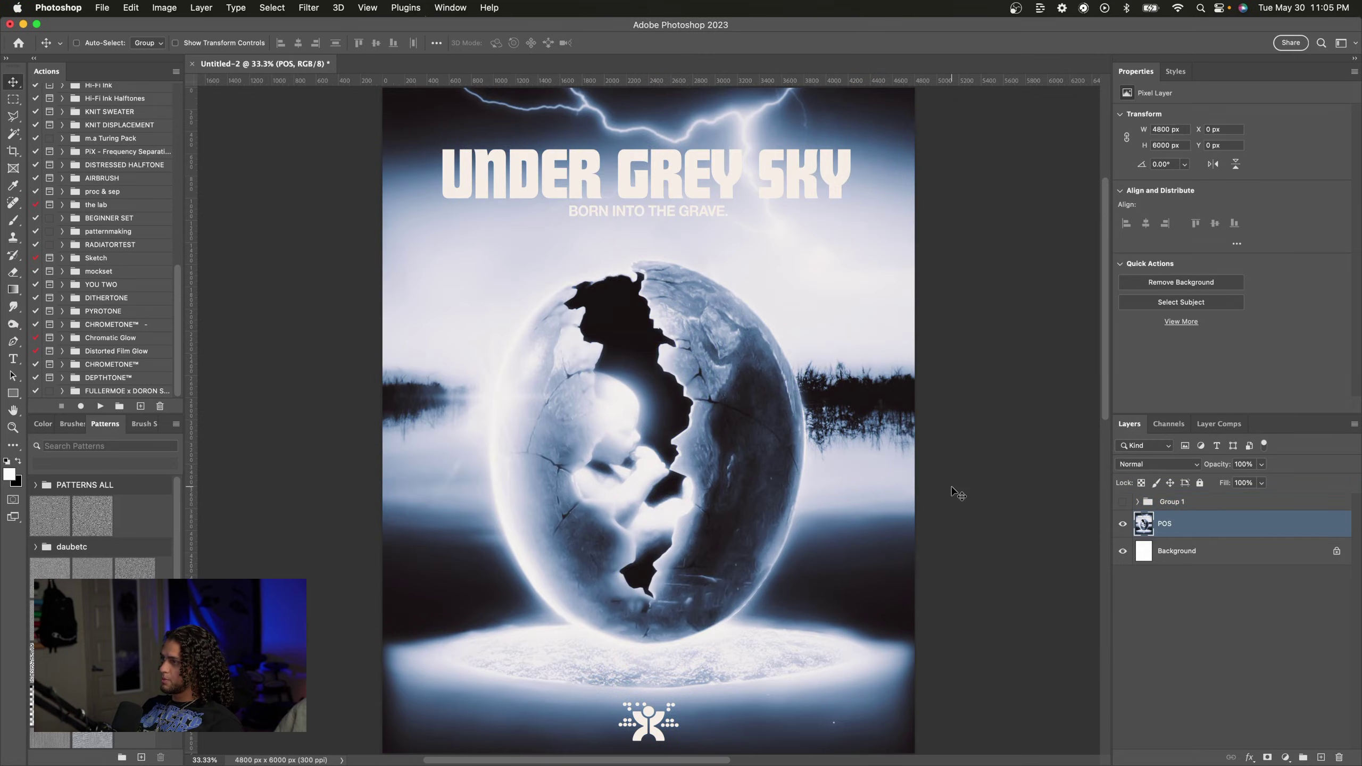
{"action": "key", "text": "super+equal"}
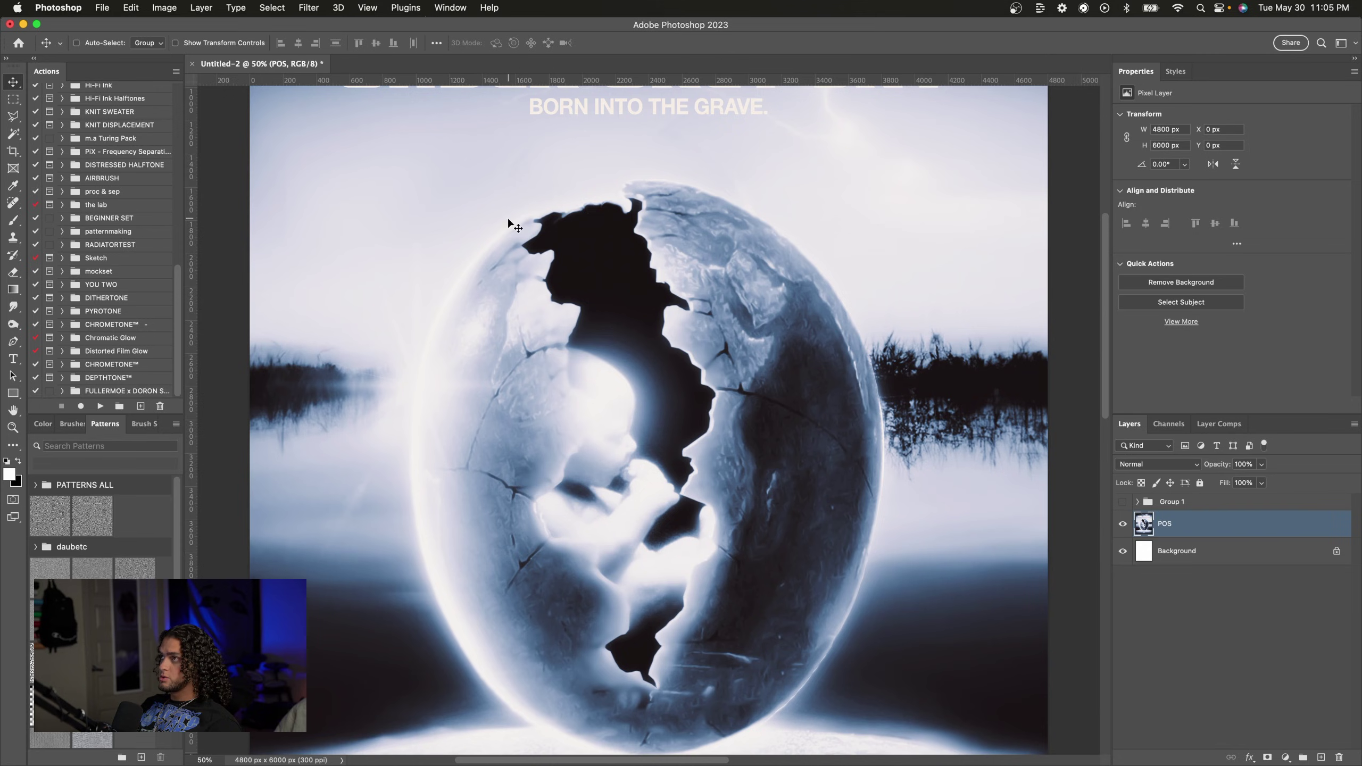
Step: Browse the Filter menu's Distort and Pixelate submenus without applying anything, then reset zoom to 50%
{"action": "left_click", "coordinate": [309, 7]}
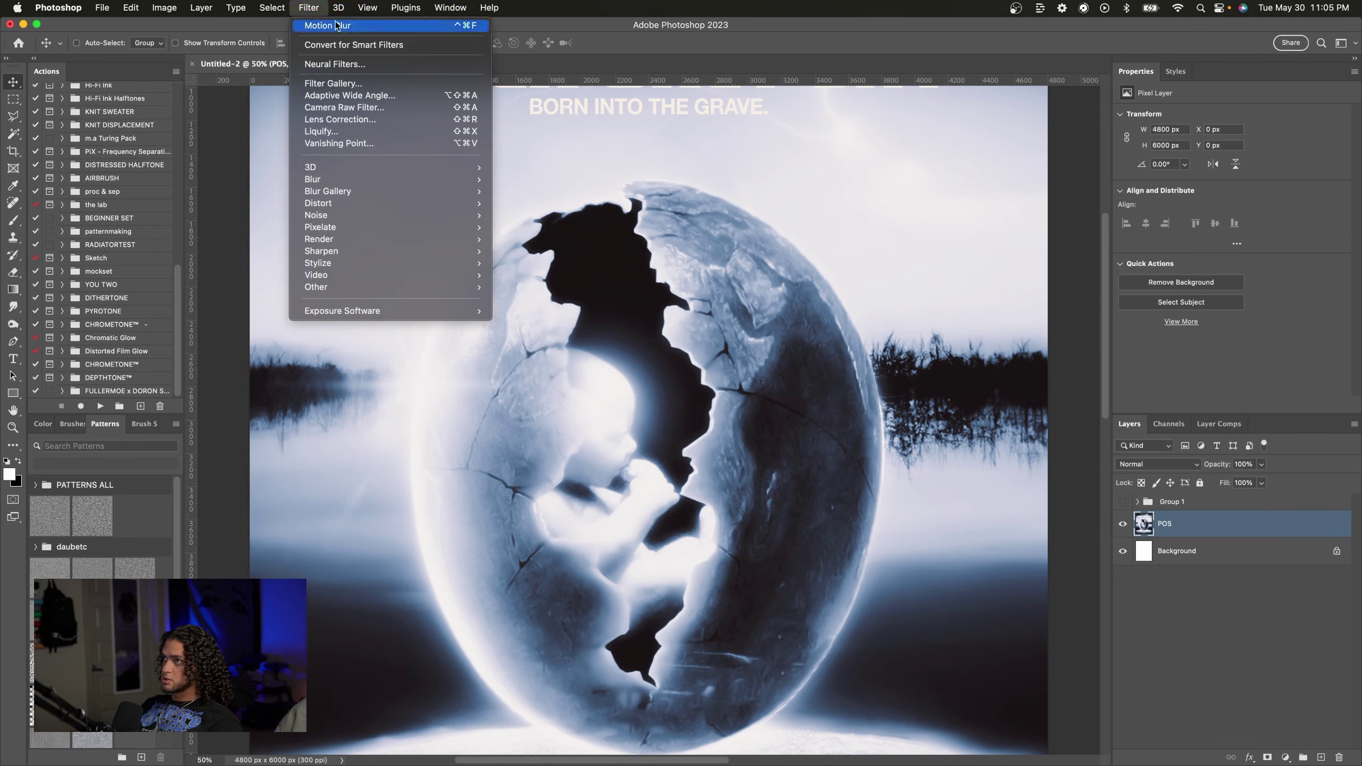
{"action": "mouse_move", "coordinate": [339, 7]}
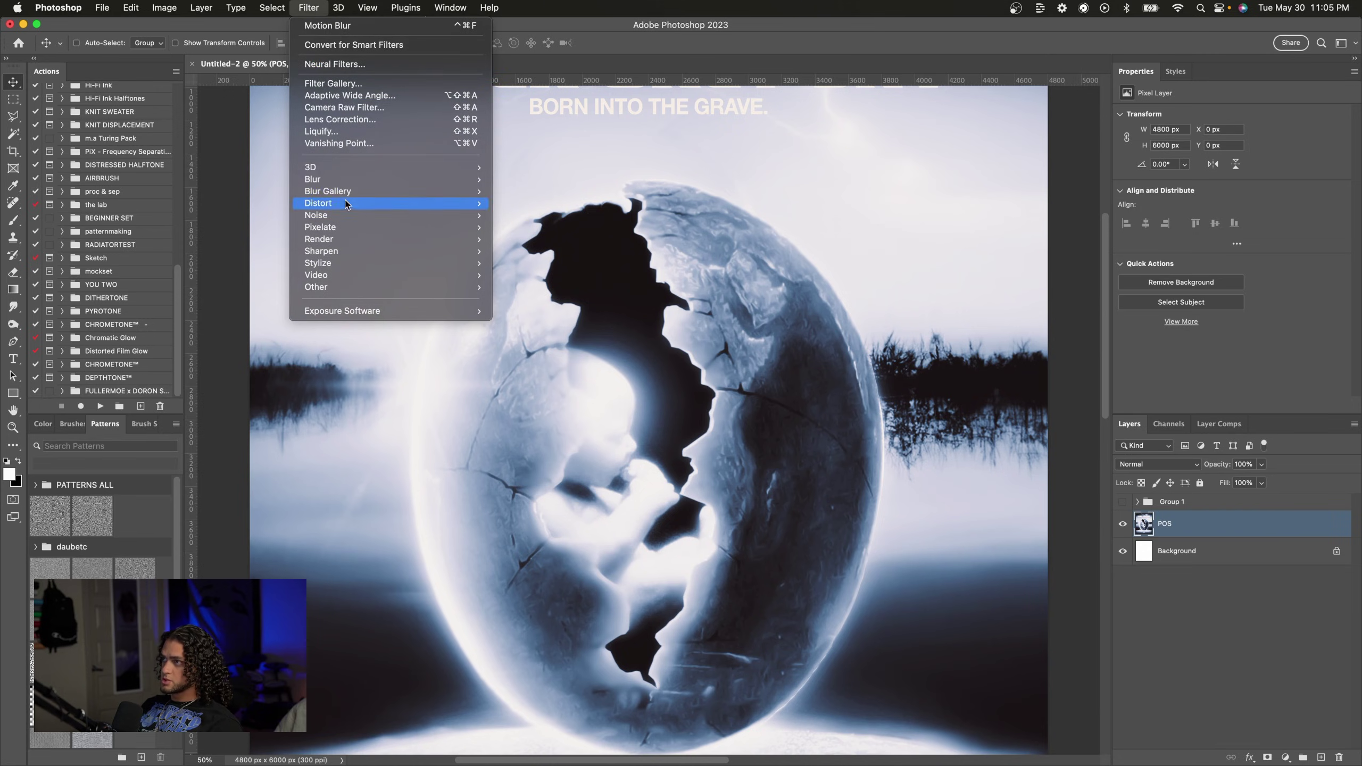
{"action": "mouse_move", "coordinate": [344, 203]}
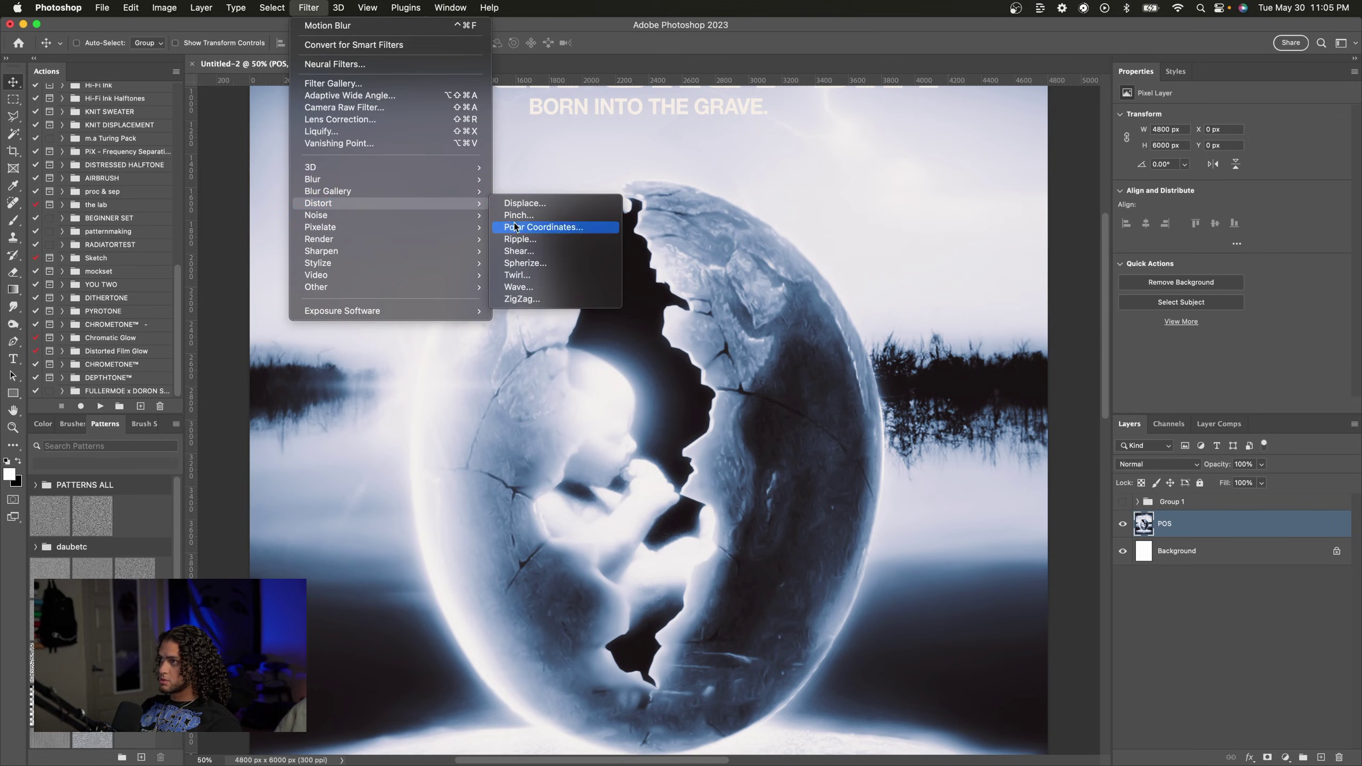
{"action": "mouse_move", "coordinate": [445, 228]}
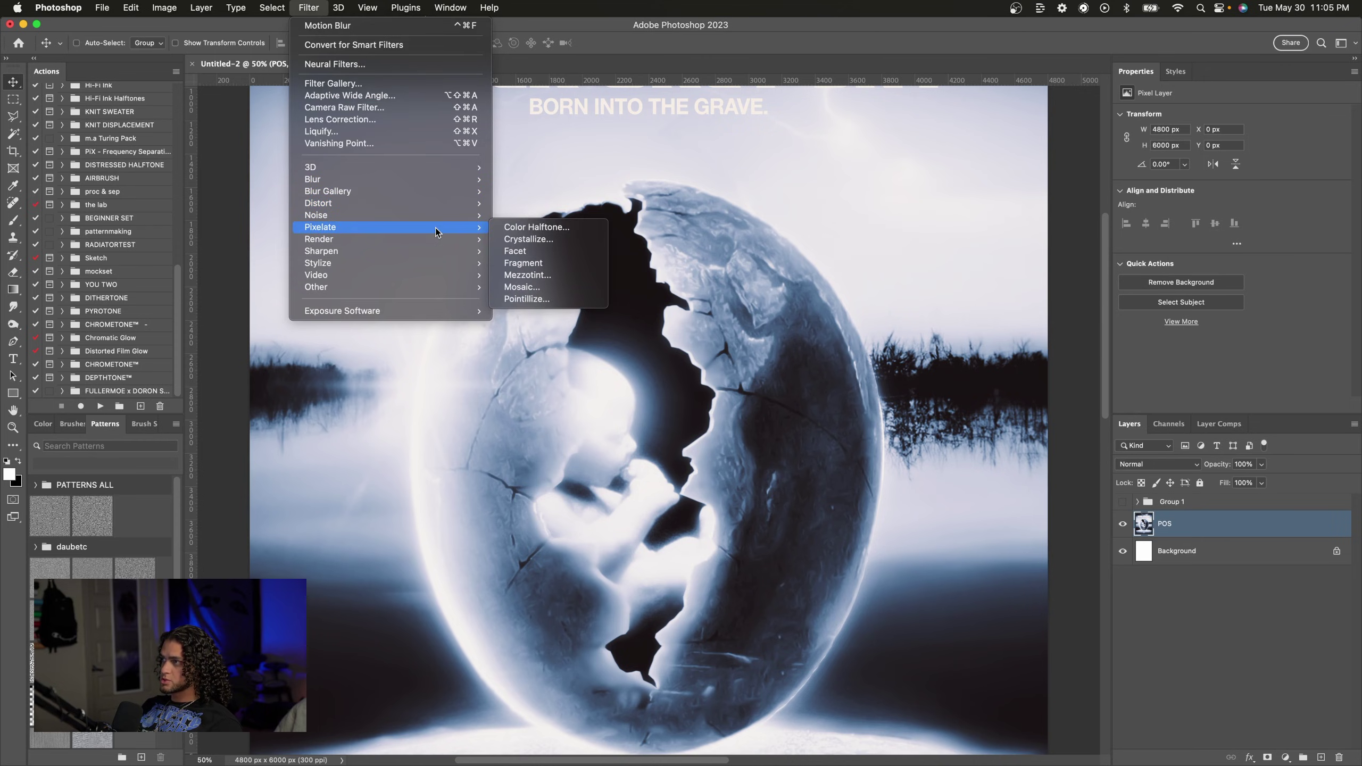
{"action": "left_click", "coordinate": [649, 252]}
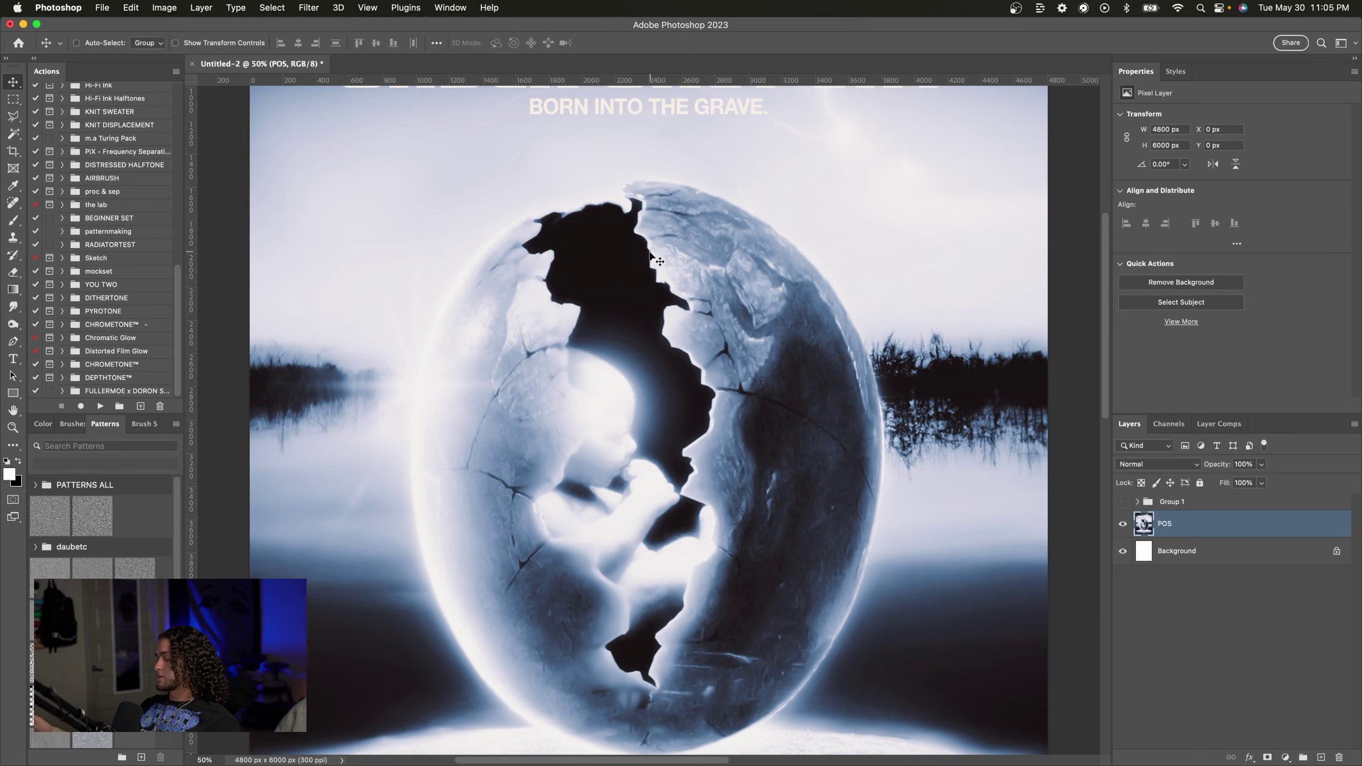
{"action": "key", "text": "super+minus"}
{"action": "key", "text": "super+minus"}
{"action": "key", "text": "super+plus"}
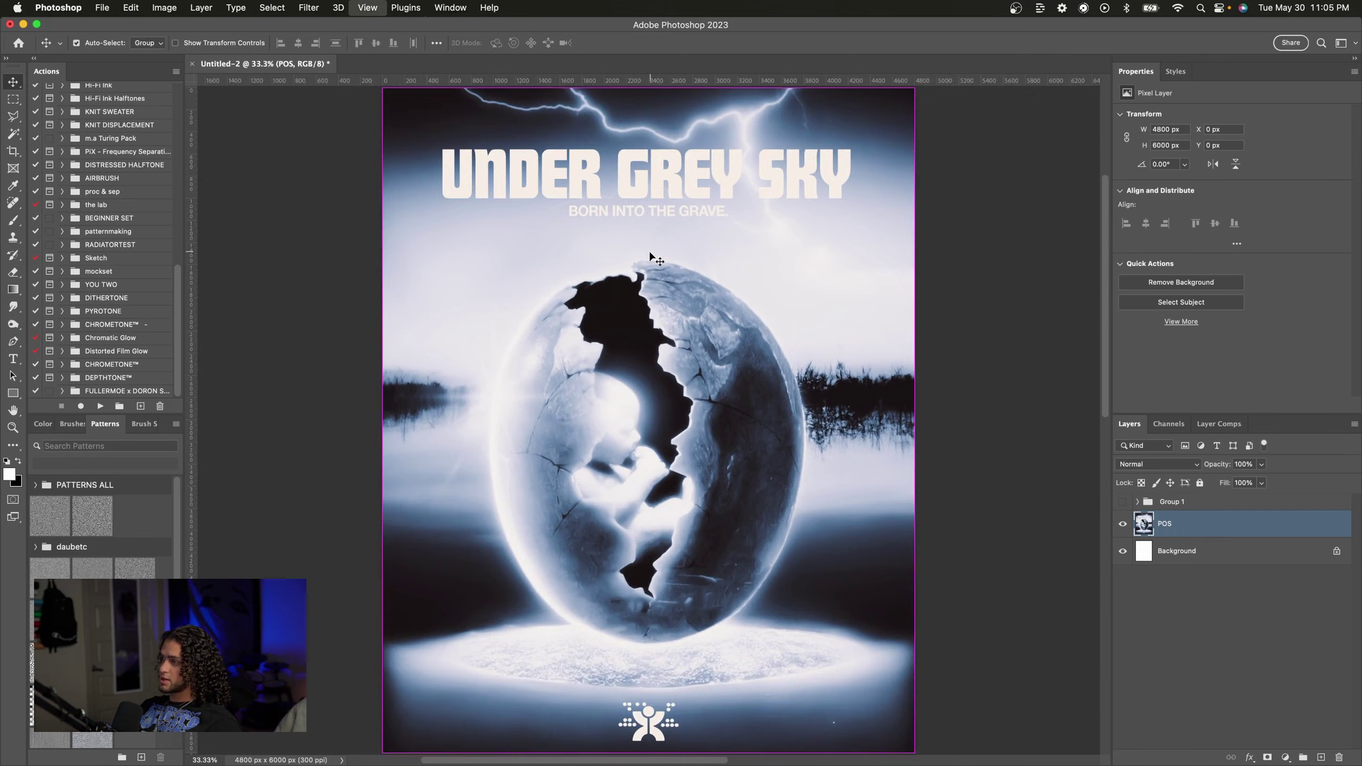
{"action": "key", "text": "super+plus"}
Step: Look through the Filter menu once more, then return focus to Photoshop
{"action": "left_click", "coordinate": [309, 8]}
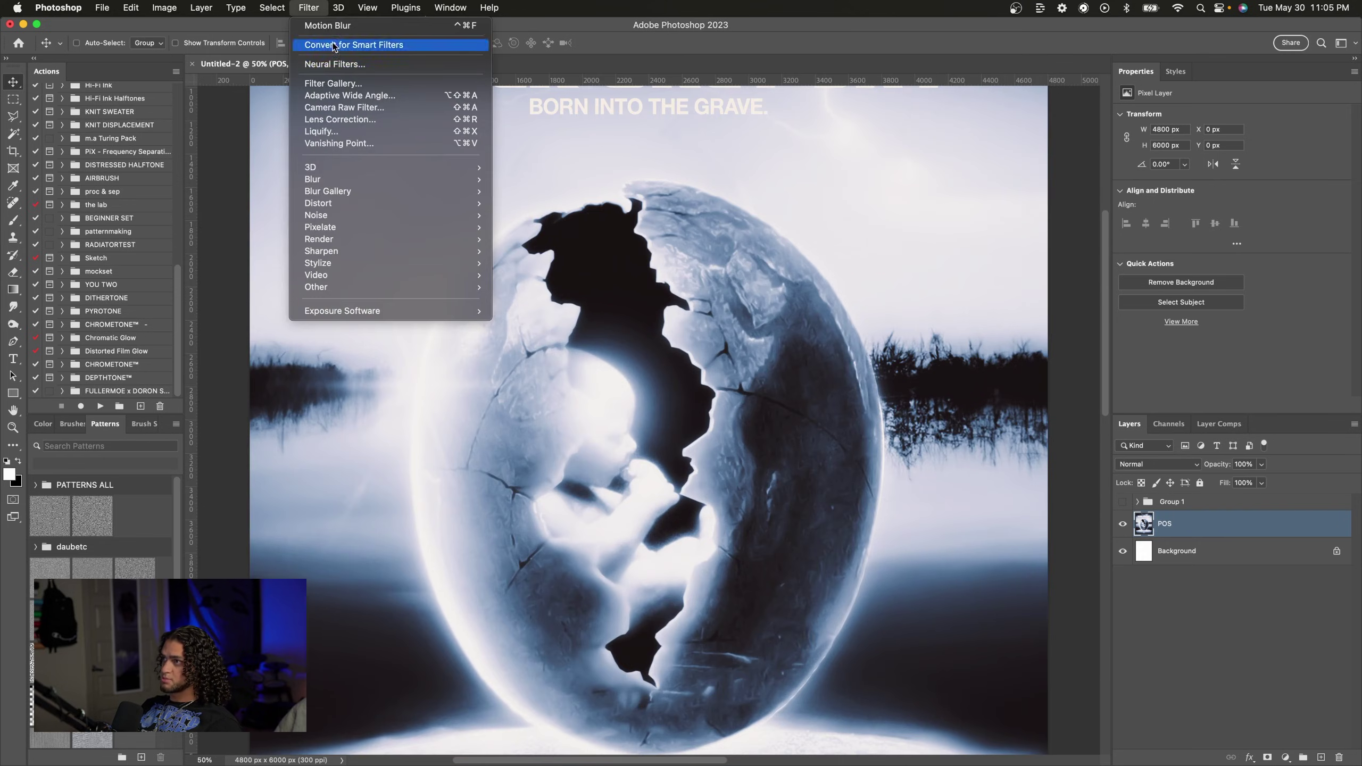
{"action": "mouse_move", "coordinate": [369, 203]}
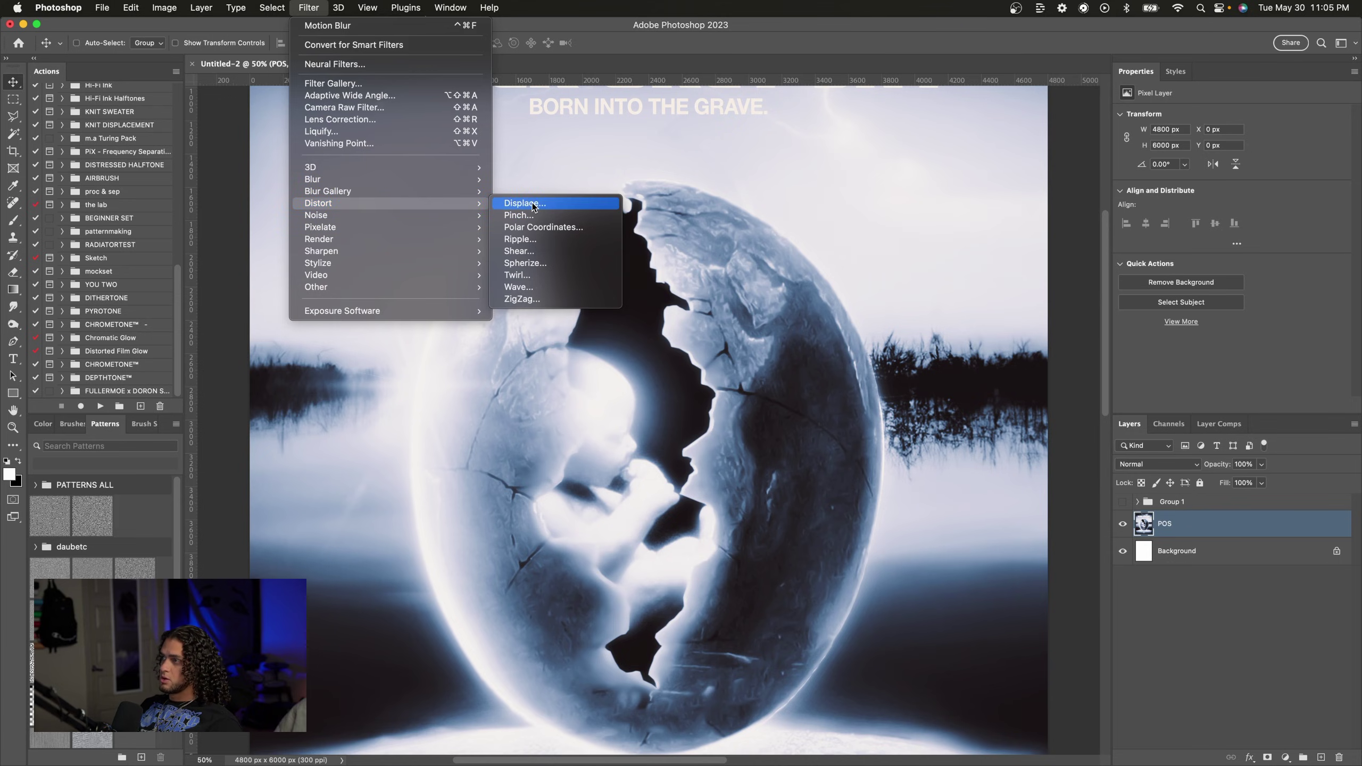
{"action": "left_click", "coordinate": [520, 239]}
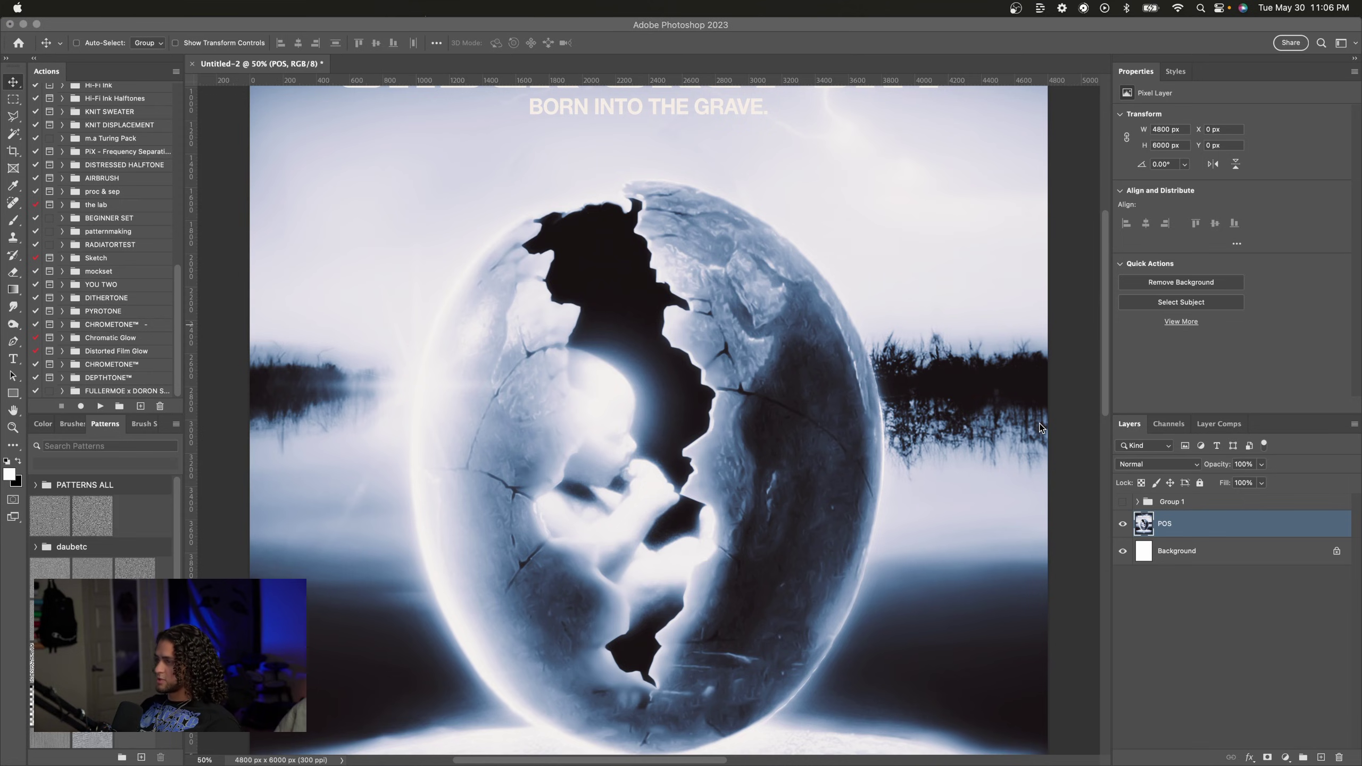
{"action": "scroll", "coordinate": [921, 388], "scroll_direction": "down", "scroll_amount": 2}
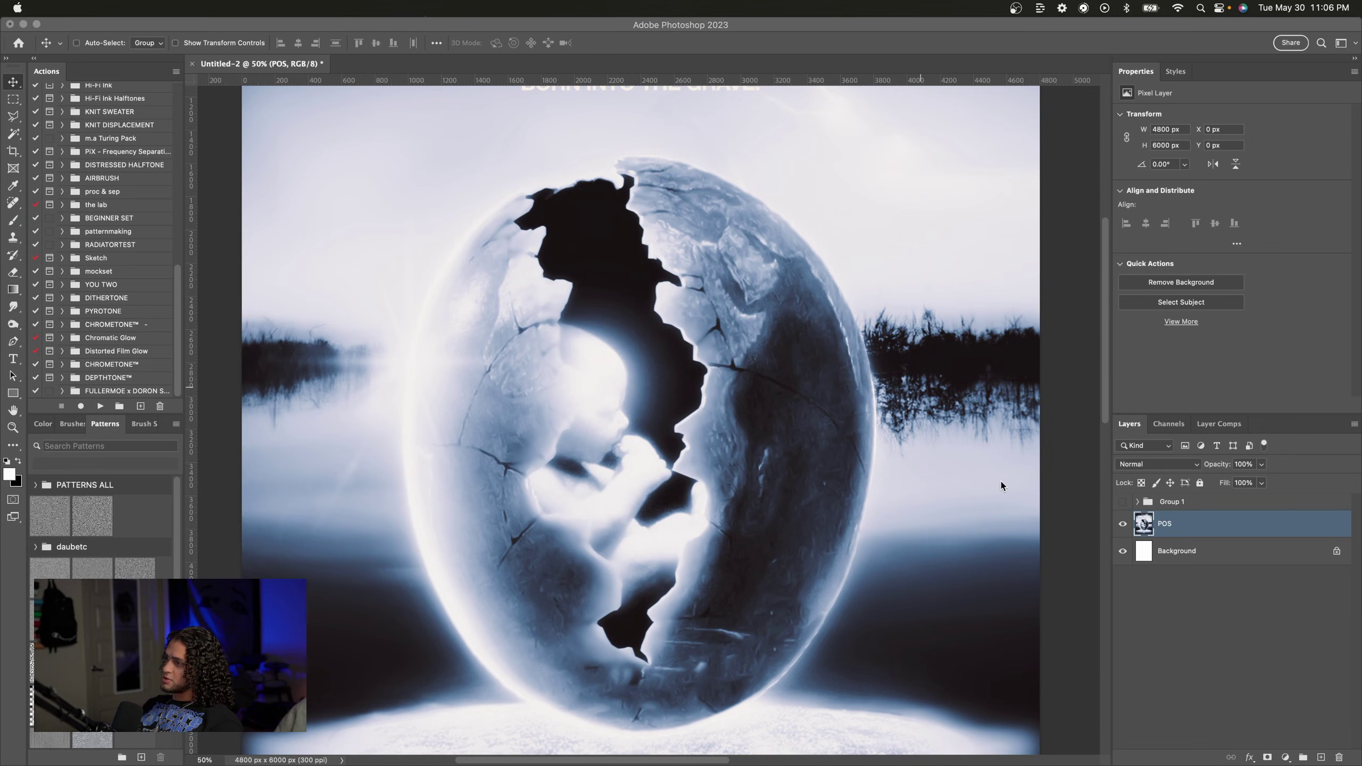
{"action": "left_click", "coordinate": [868, 434]}
Step: Duplicate the POS layer and zoom to 100% on the egg
{"action": "key", "text": "super"}
{"action": "key", "text": "super+j"}
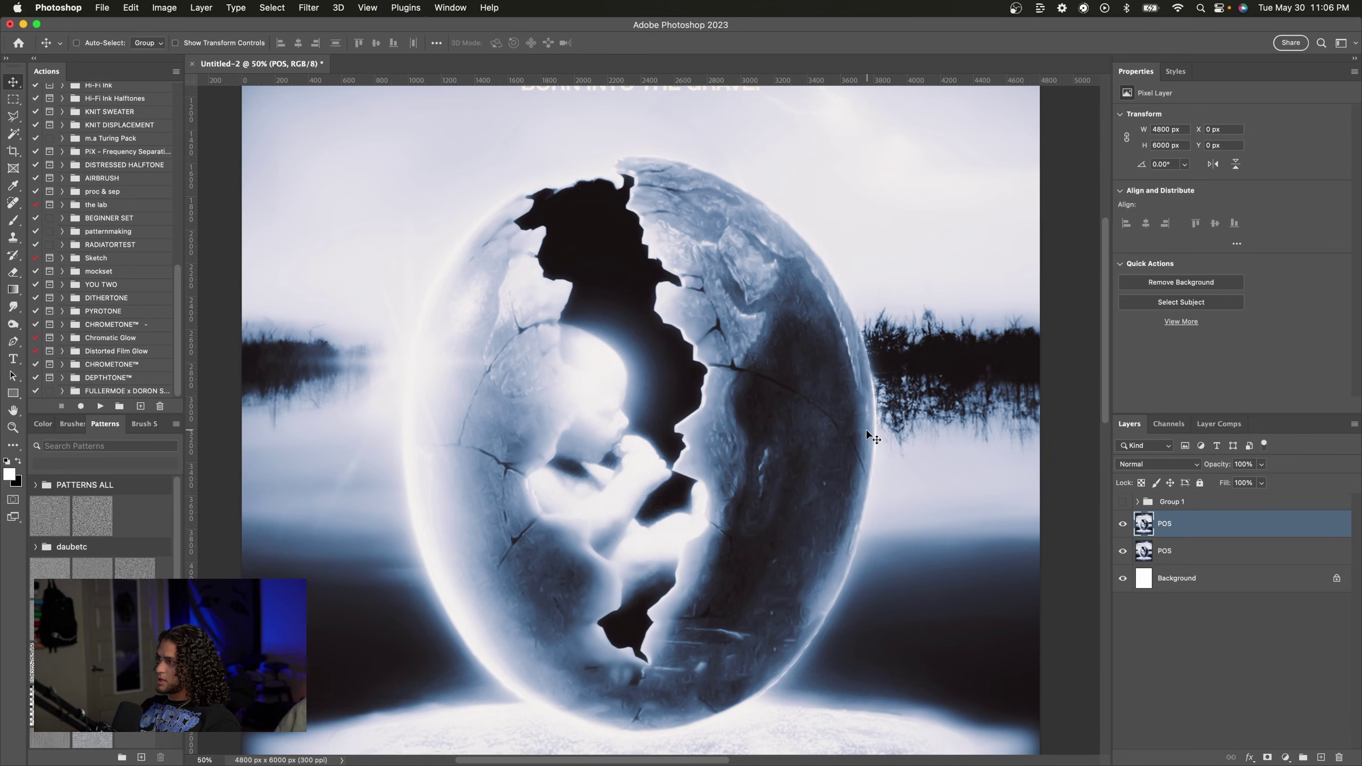
{"action": "key", "text": "super+1"}
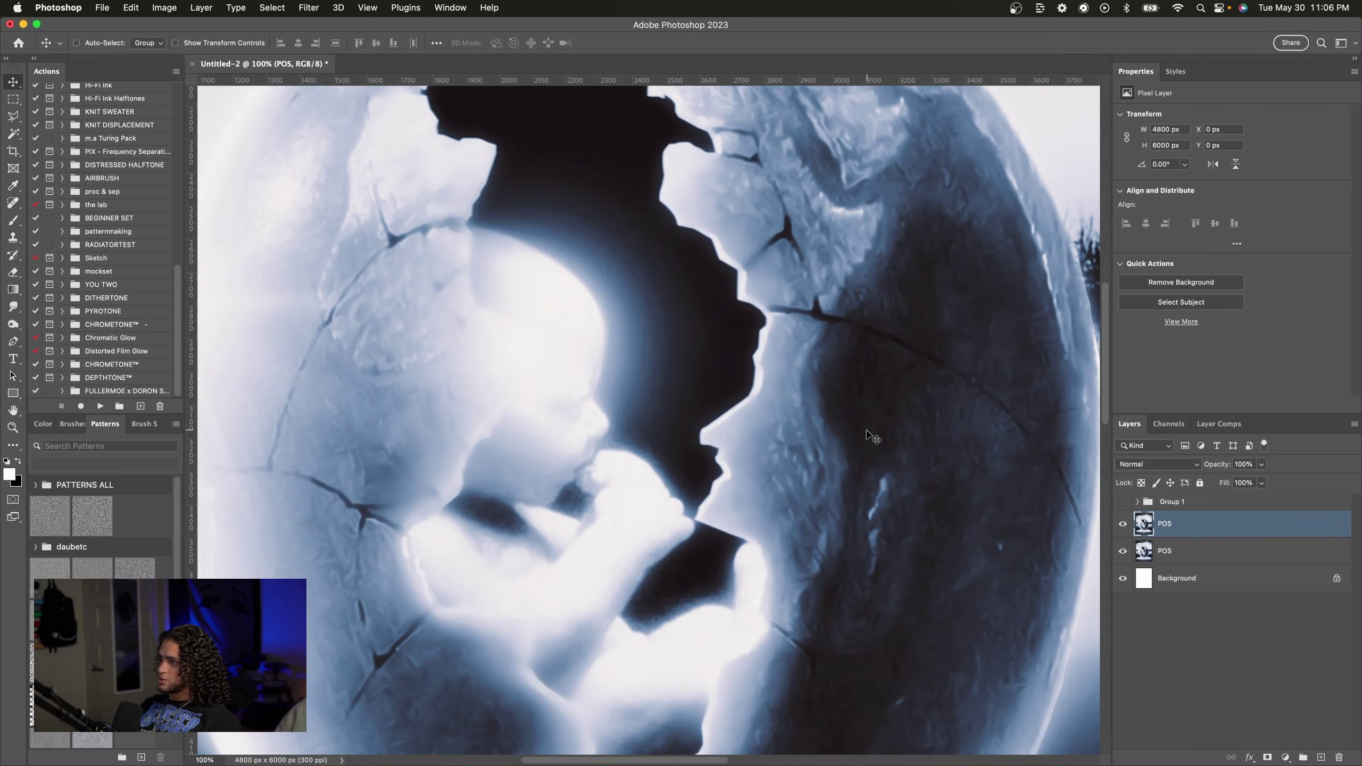
{"action": "scroll", "coordinate": [867, 434], "scroll_direction": "up", "scroll_amount": 3}
Step: Open Filter > Pixelate > Crystallize and set Cell Size to 3
{"action": "left_click", "coordinate": [311, 7]}
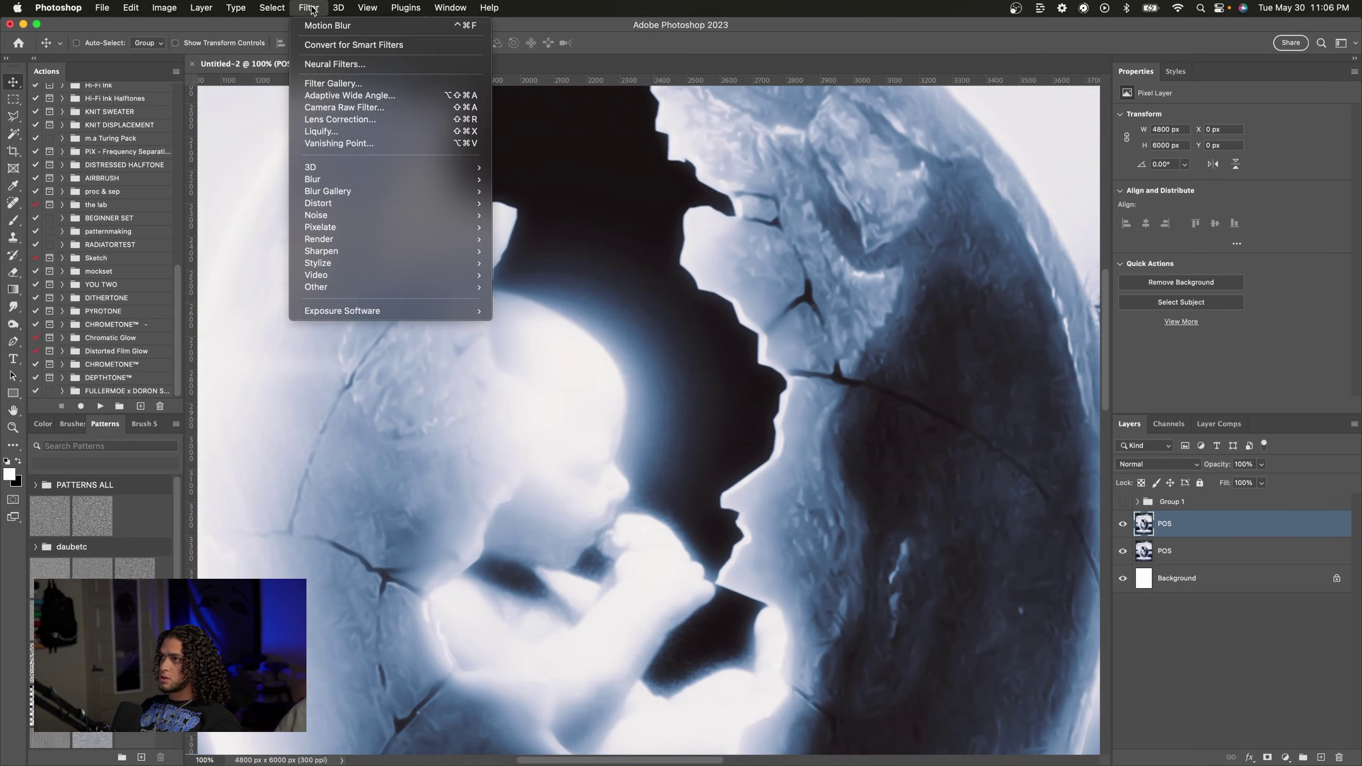
{"action": "mouse_move", "coordinate": [359, 228]}
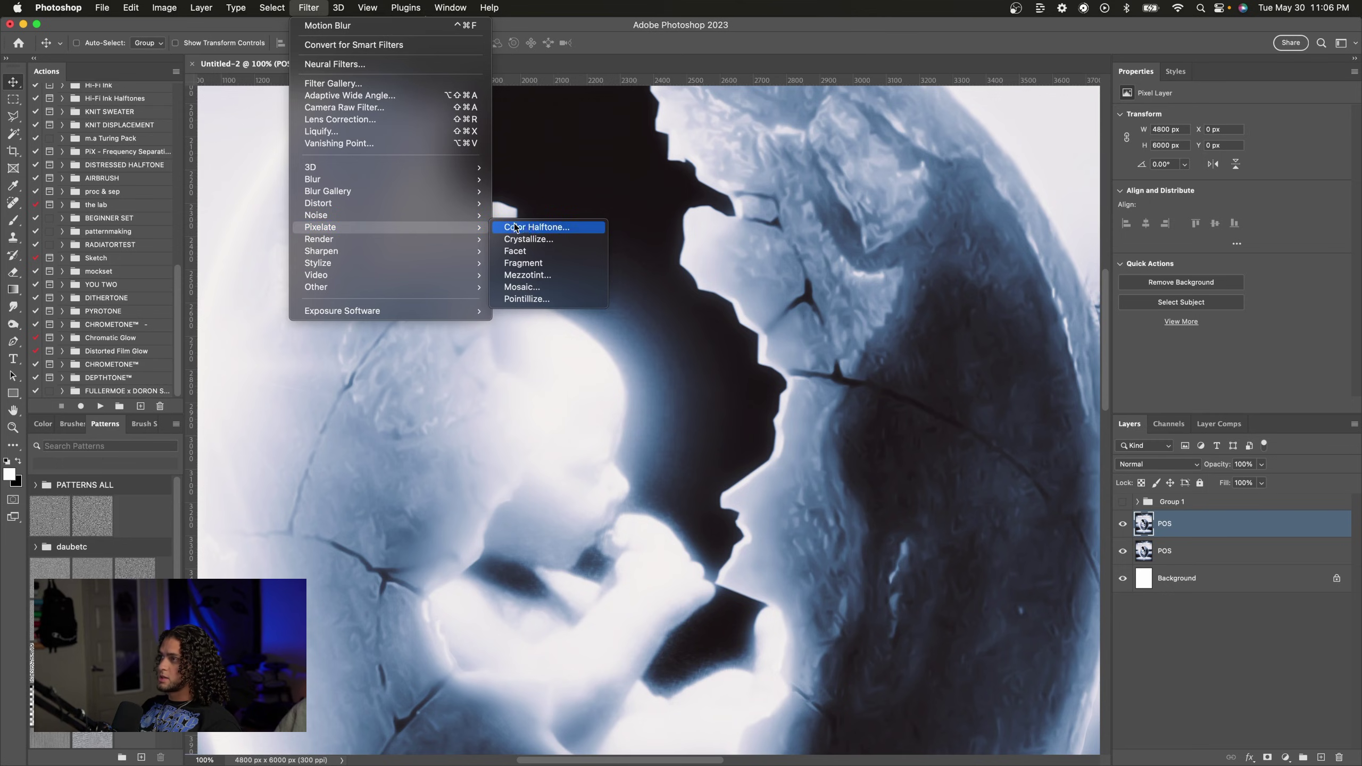
{"action": "left_click", "coordinate": [531, 239]}
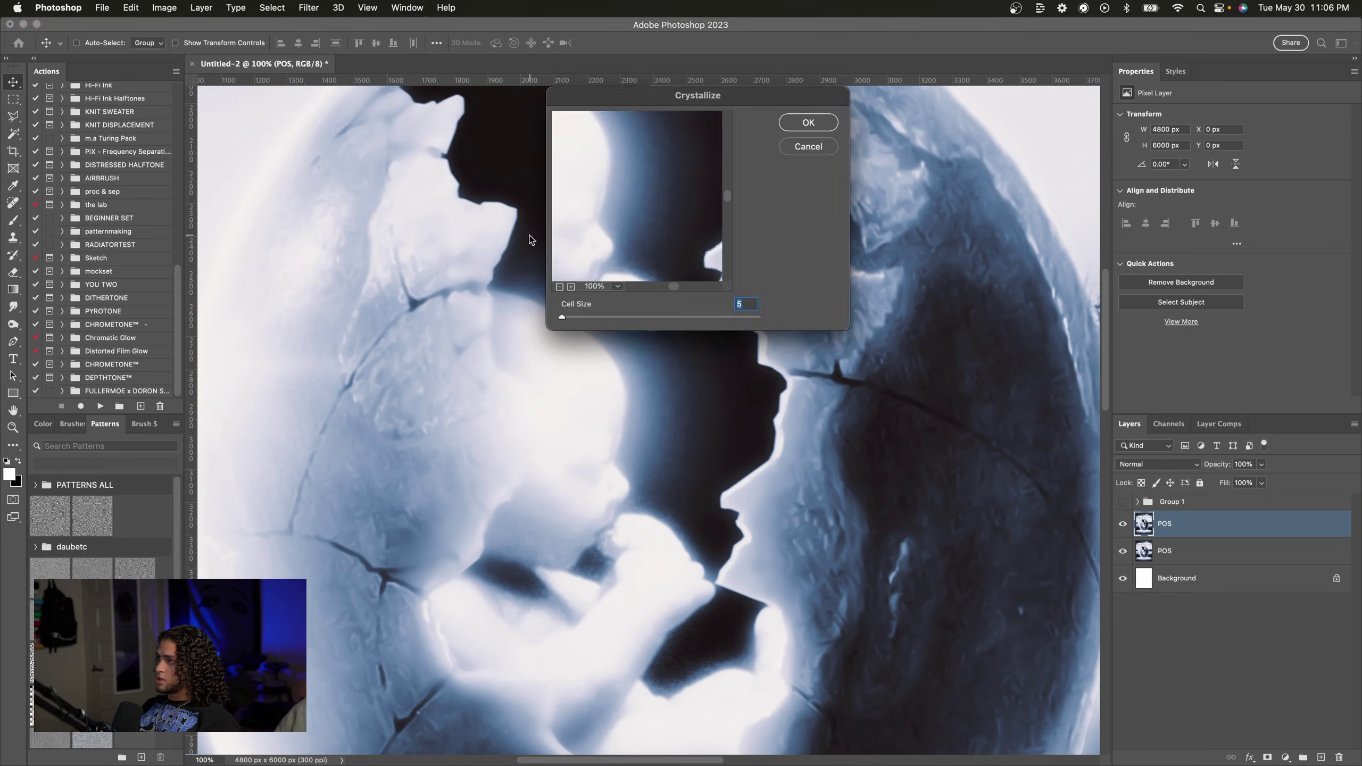
{"action": "key", "text": "super+equal"}
{"action": "key", "text": "super+equal"}
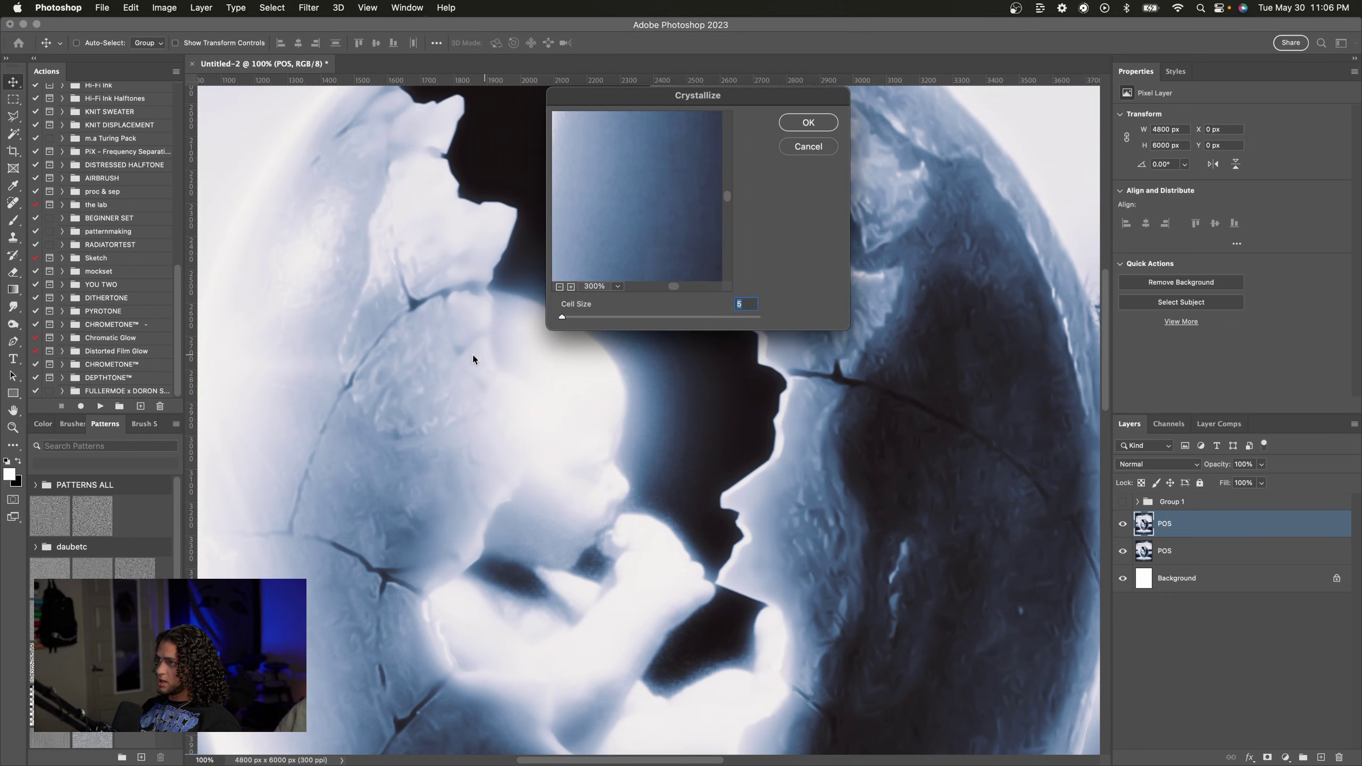
{"action": "left_click_drag", "start_coordinate": [649, 104], "coordinate": [796, 216]}
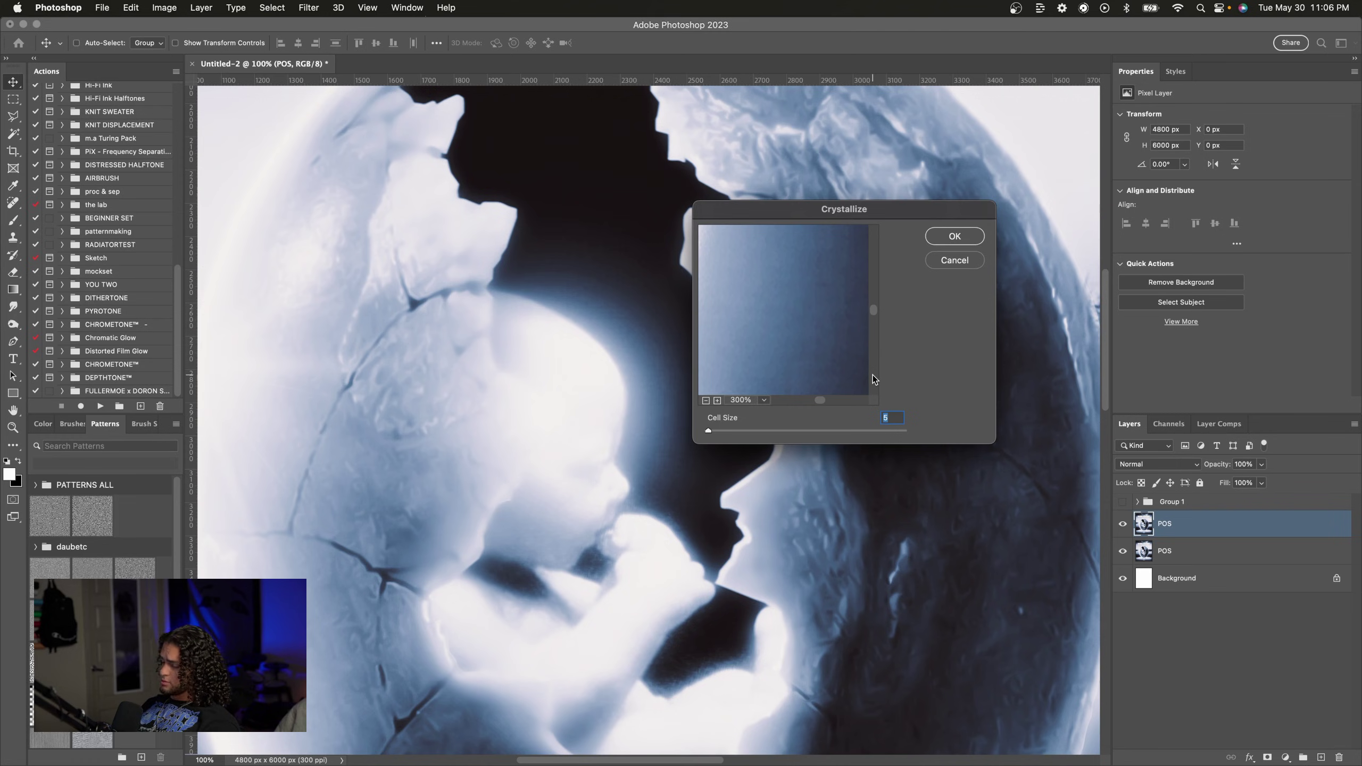
{"action": "type", "text": "3"}
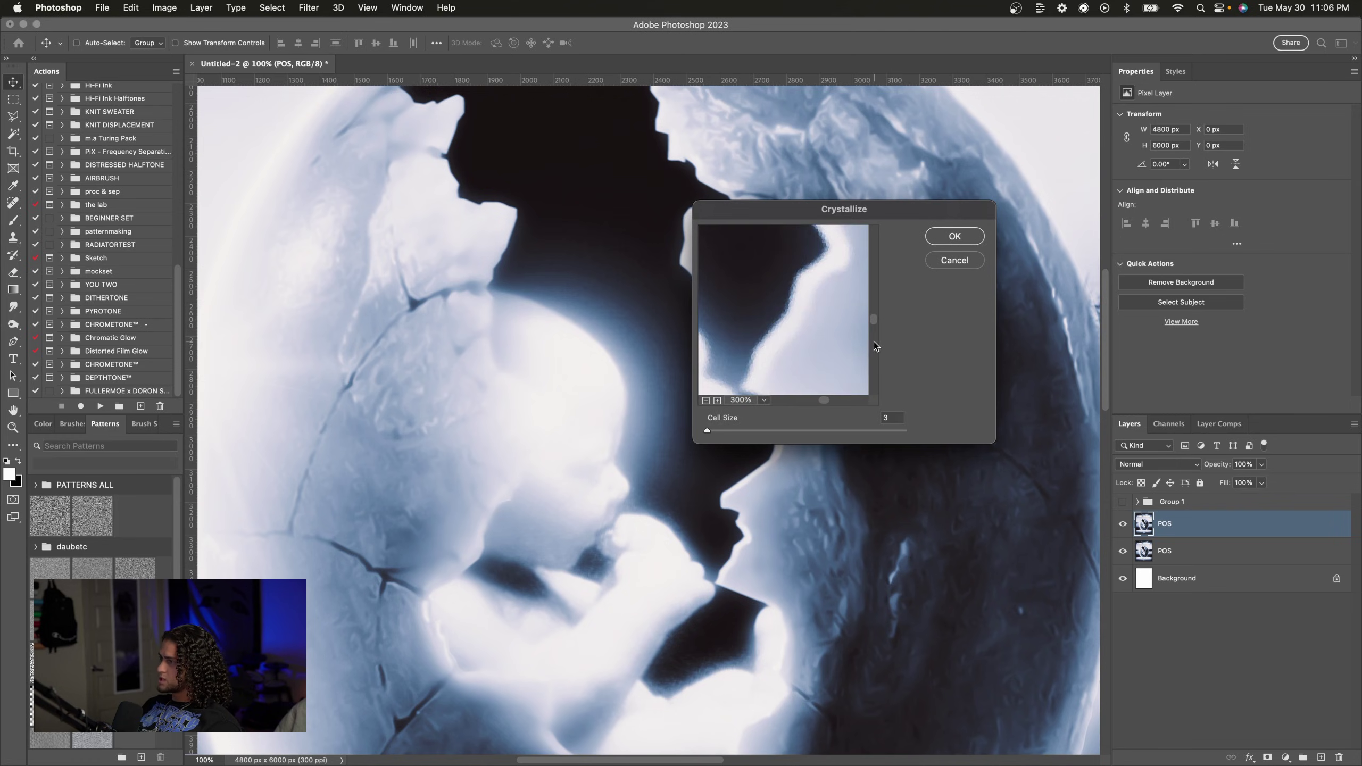
Step: Preview the Crystallize effect on the title lettering, then apply it
{"action": "left_click_drag", "start_coordinate": [875, 320], "coordinate": [819, 354]}
{"action": "left_click_drag", "start_coordinate": [799, 307], "coordinate": [805, 347]}
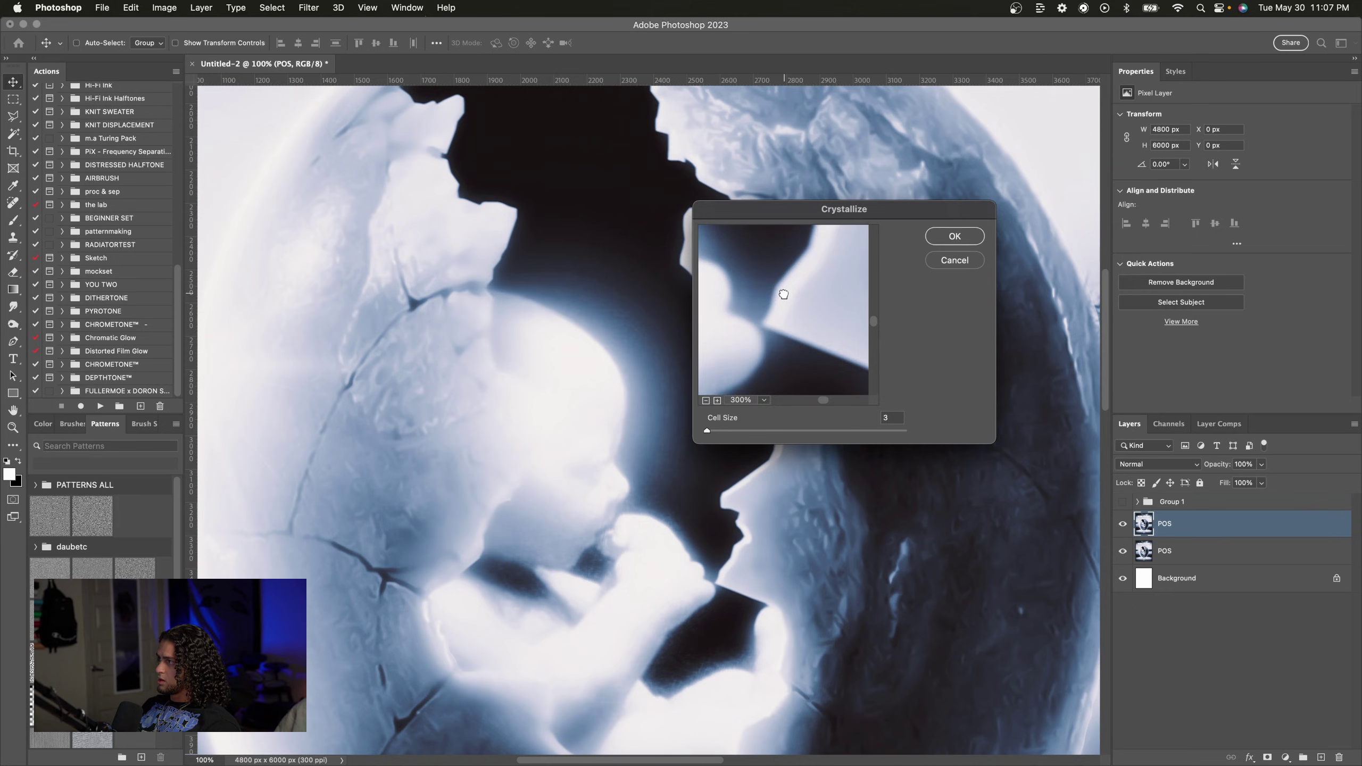
{"action": "left_click", "coordinate": [706, 401]}
{"action": "left_click", "coordinate": [706, 400]}
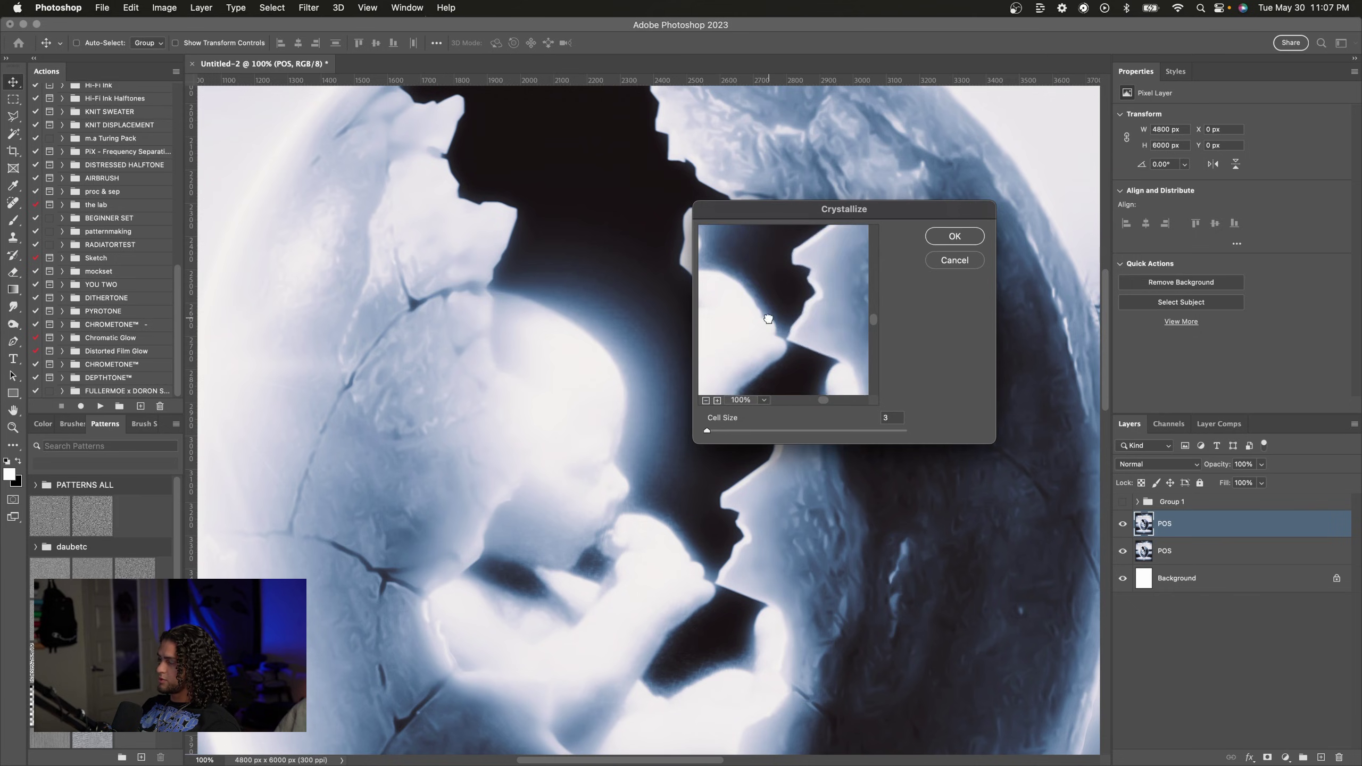
{"action": "left_click_drag", "start_coordinate": [767, 318], "coordinate": [826, 380]}
{"action": "left_click_drag", "start_coordinate": [785, 332], "coordinate": [719, 379]}
{"action": "left_click_drag", "start_coordinate": [774, 291], "coordinate": [707, 436]}
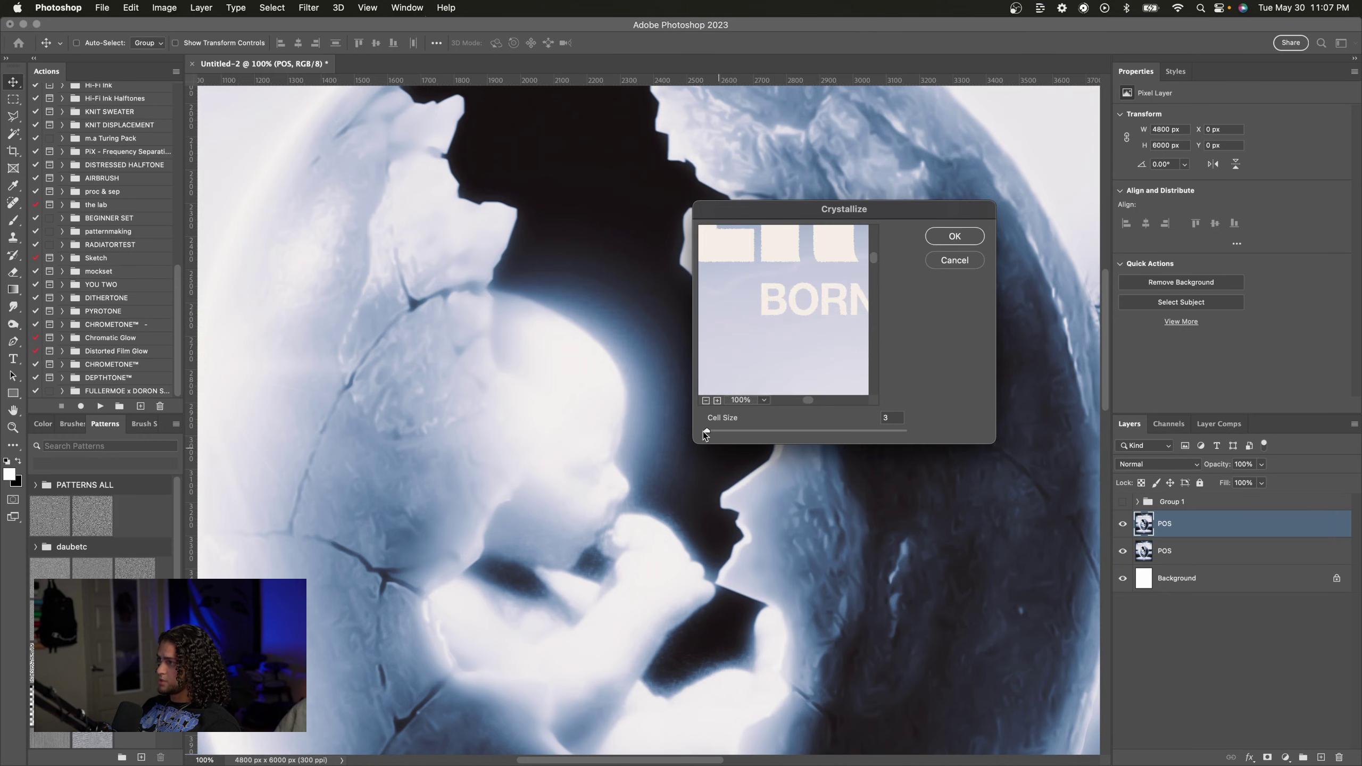
{"action": "left_click_drag", "start_coordinate": [730, 329], "coordinate": [795, 335]}
{"action": "left_click", "coordinate": [718, 400]}
{"action": "left_click", "coordinate": [717, 400]}
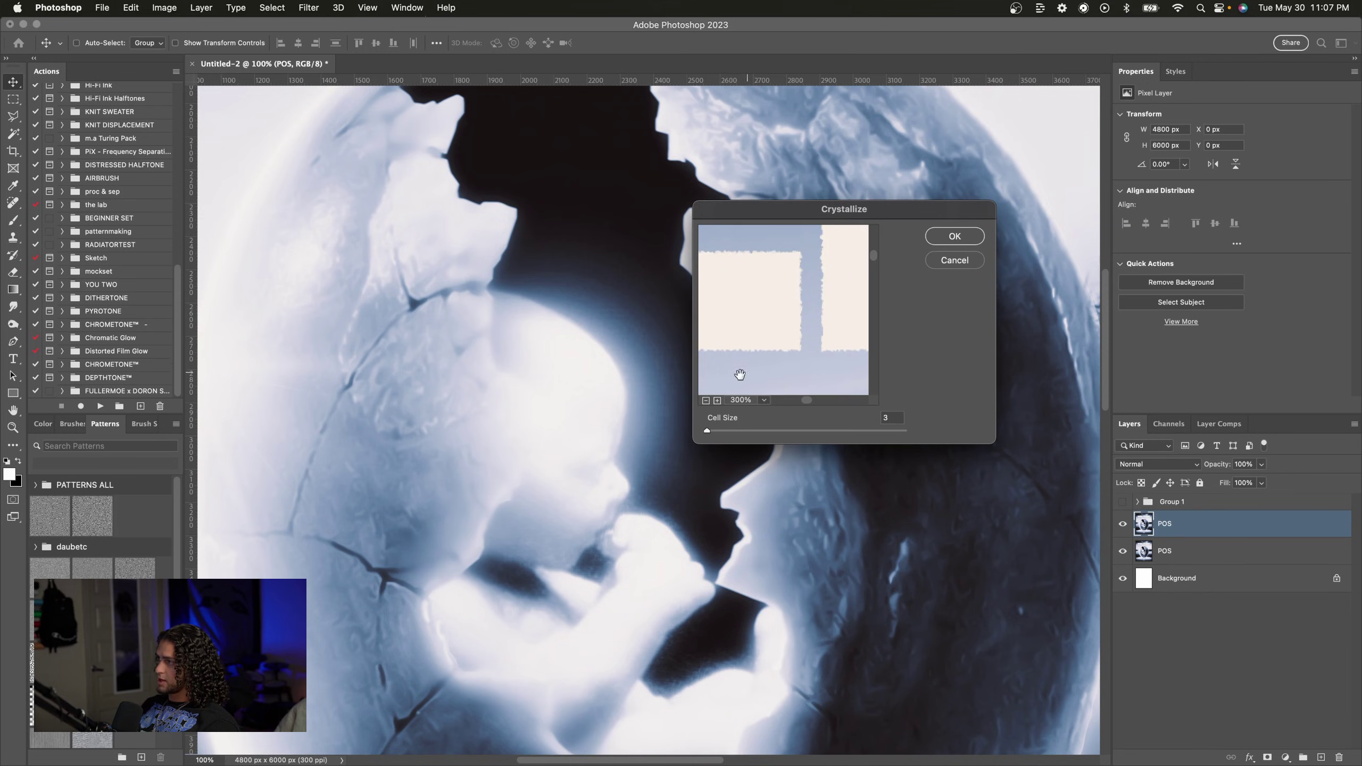
{"action": "left_click", "coordinate": [705, 400]}
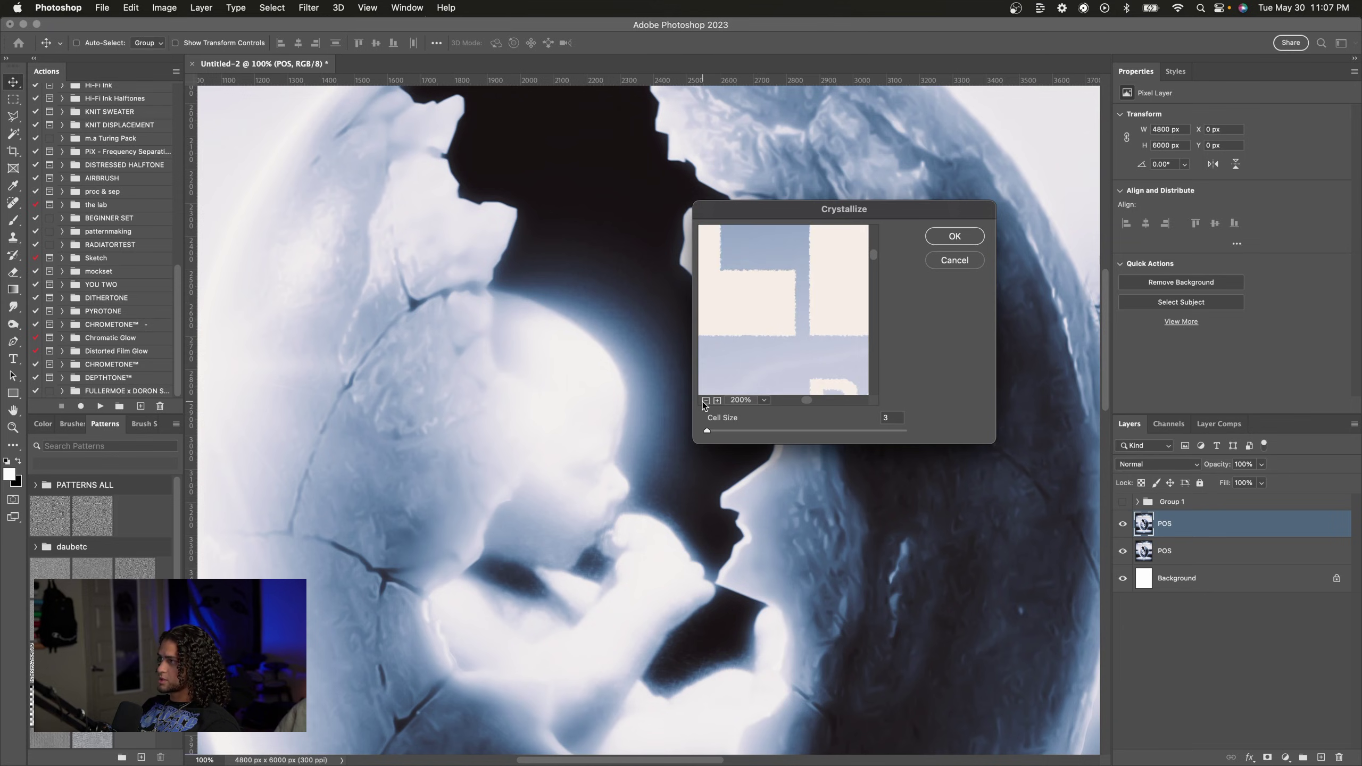
{"action": "left_click", "coordinate": [705, 401]}
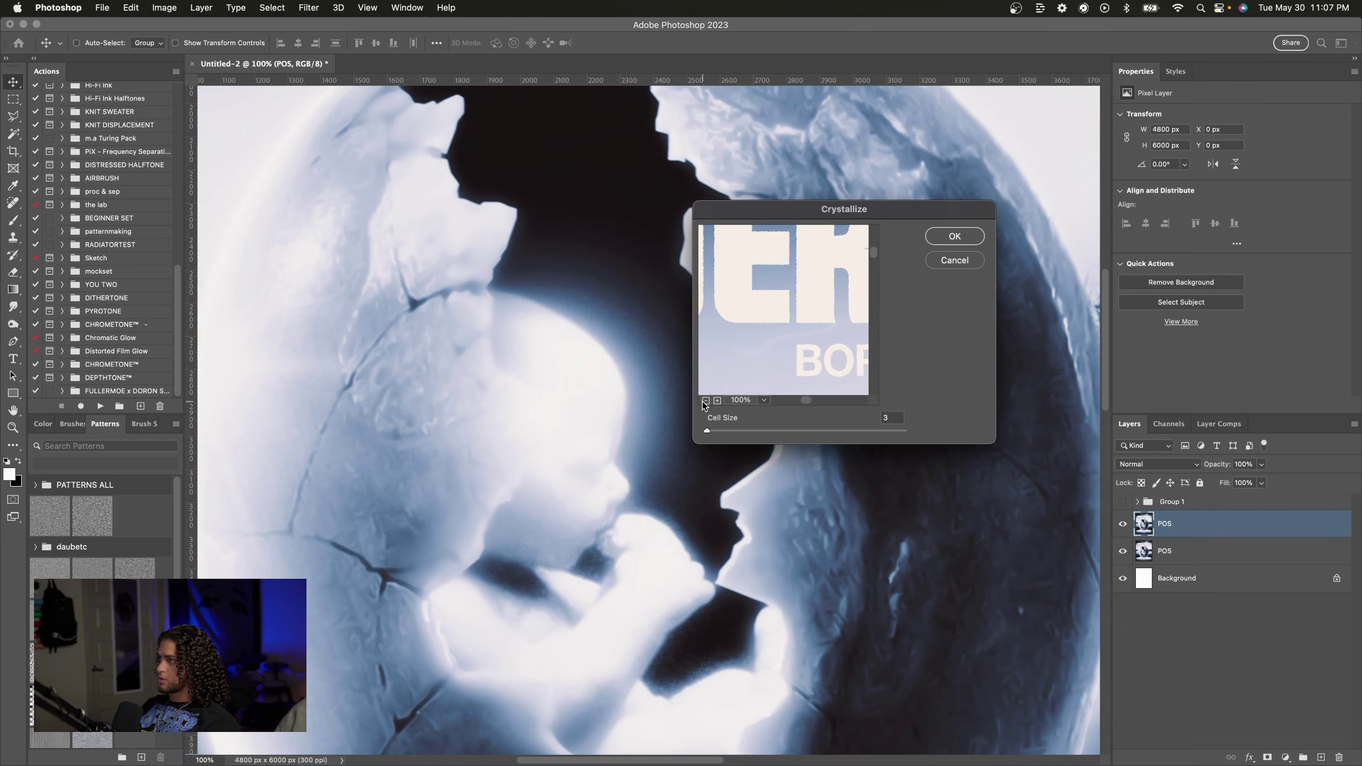
{"action": "left_click", "coordinate": [944, 237]}
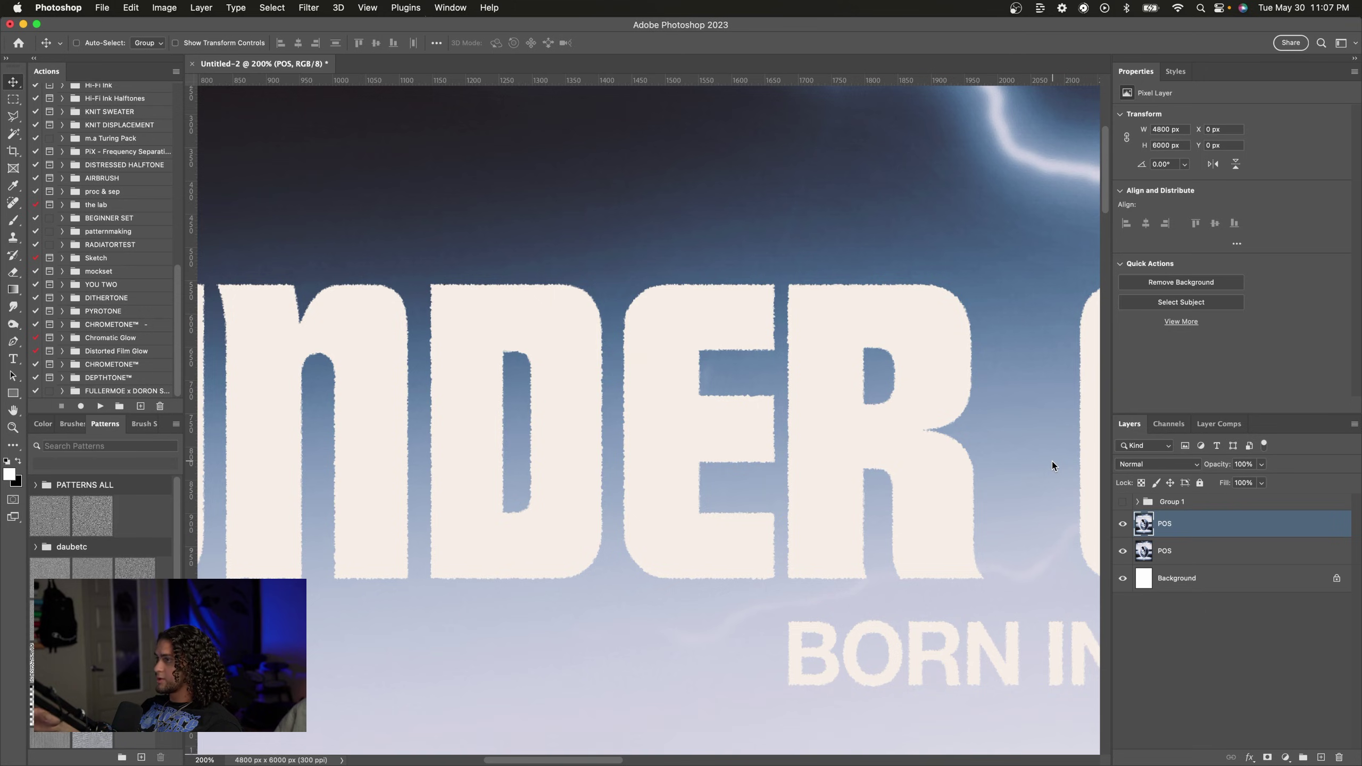
Step: Apply a Blur More filter to the top POS layer
{"action": "scroll", "coordinate": [823, 413], "scroll_direction": "left", "scroll_amount": 5}
{"action": "scroll", "coordinate": [826, 417], "scroll_direction": "left", "scroll_amount": 3}
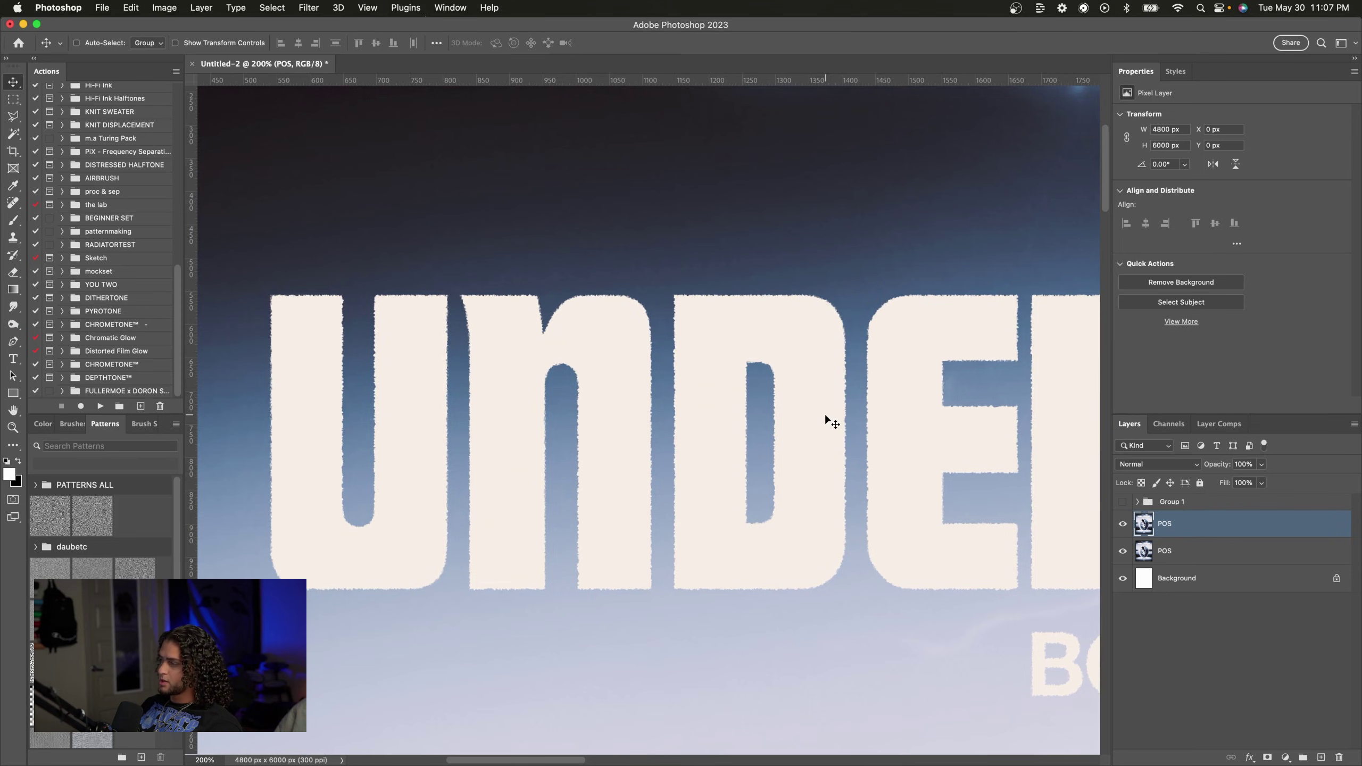
{"action": "left_click", "coordinate": [309, 7]}
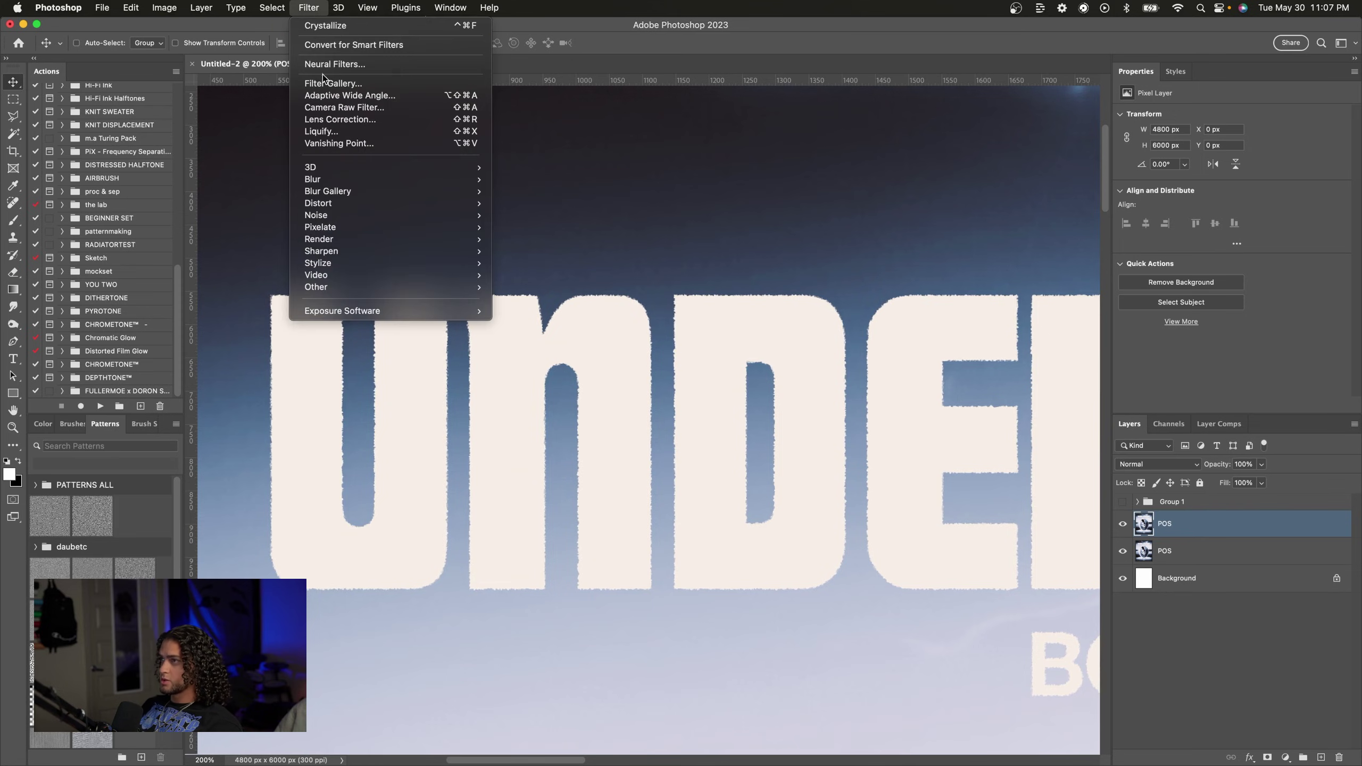
{"action": "mouse_move", "coordinate": [343, 187]}
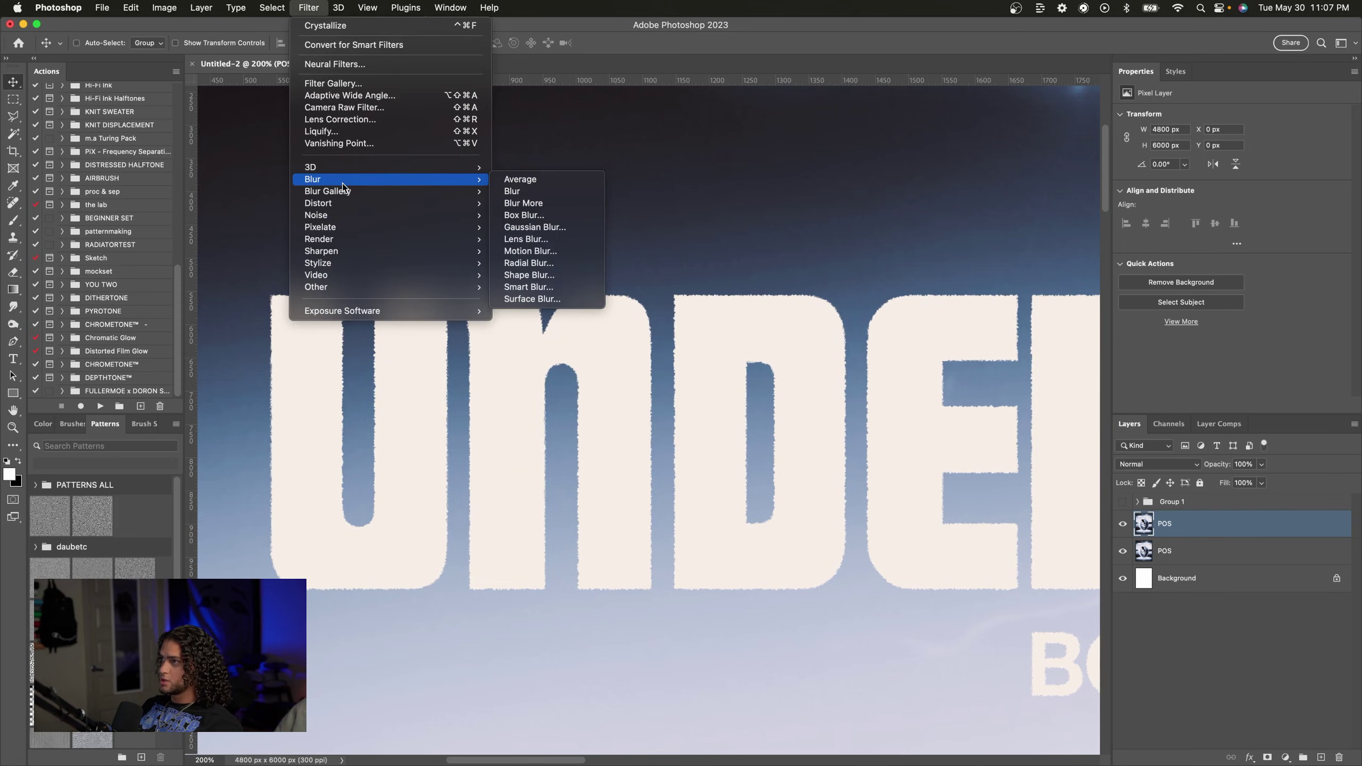
{"action": "left_click", "coordinate": [541, 190]}
Step: Zoom in and out on the title to inspect the softened letter edges
{"action": "key", "text": "super+equal"}
{"action": "key", "text": "super+equal"}
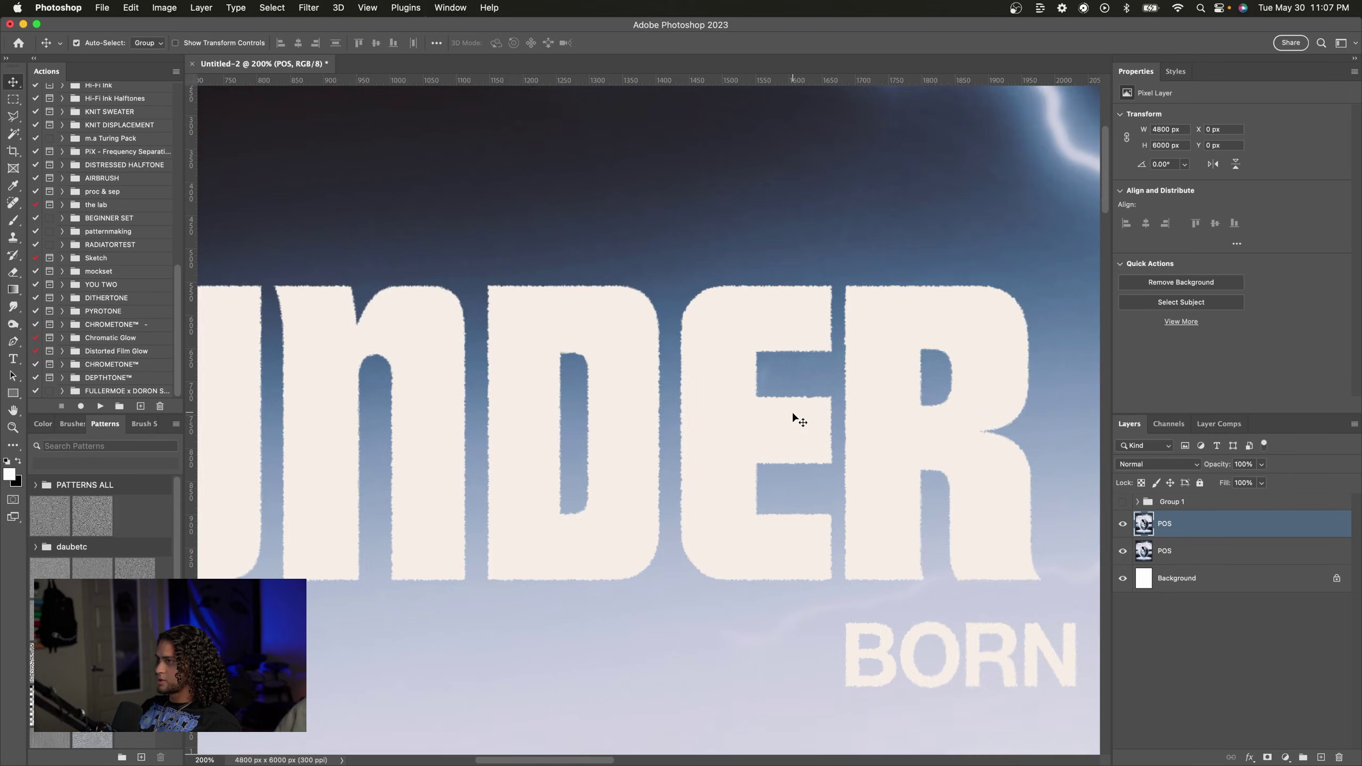
{"action": "key", "text": "super+equal"}
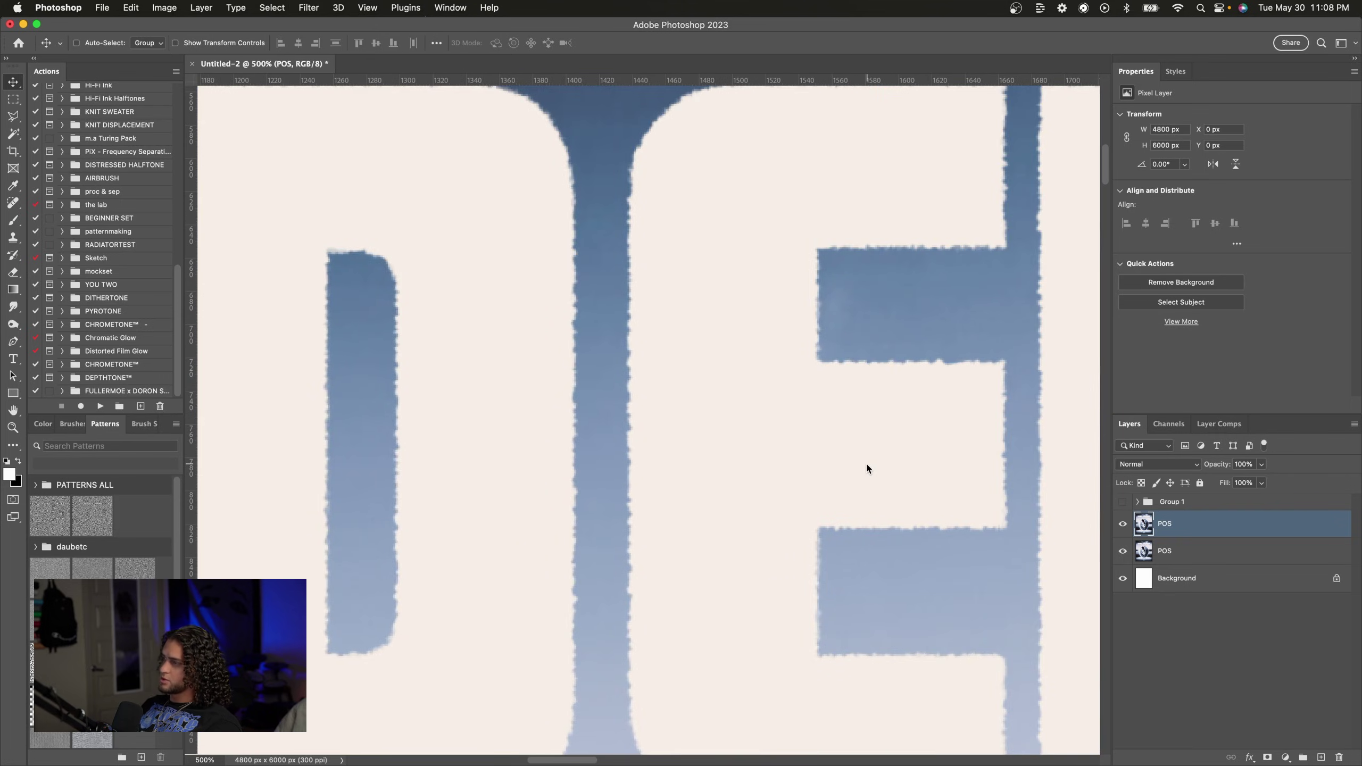
{"action": "scroll", "coordinate": [839, 389], "scroll_direction": "up", "scroll_amount": 2}
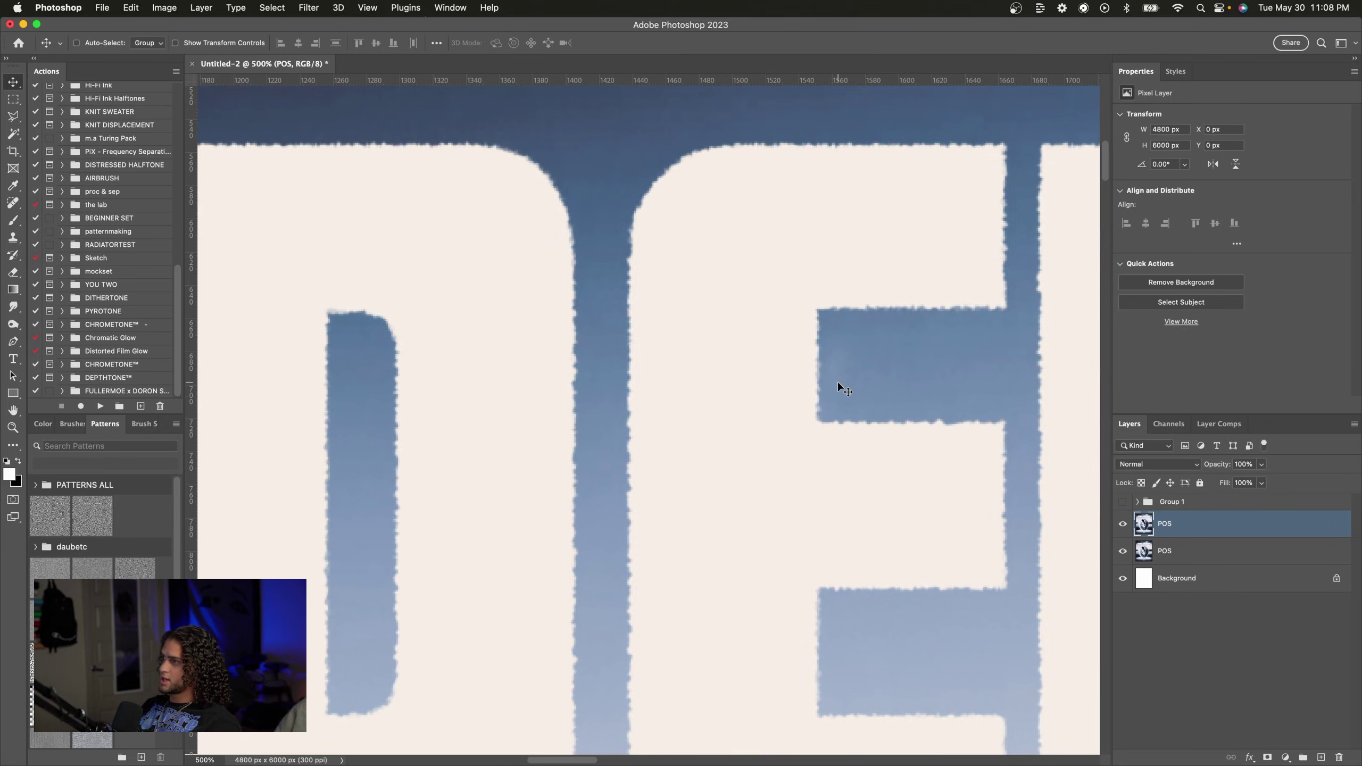
{"action": "key", "text": "super+minus"}
{"action": "key", "text": "super+minus"}
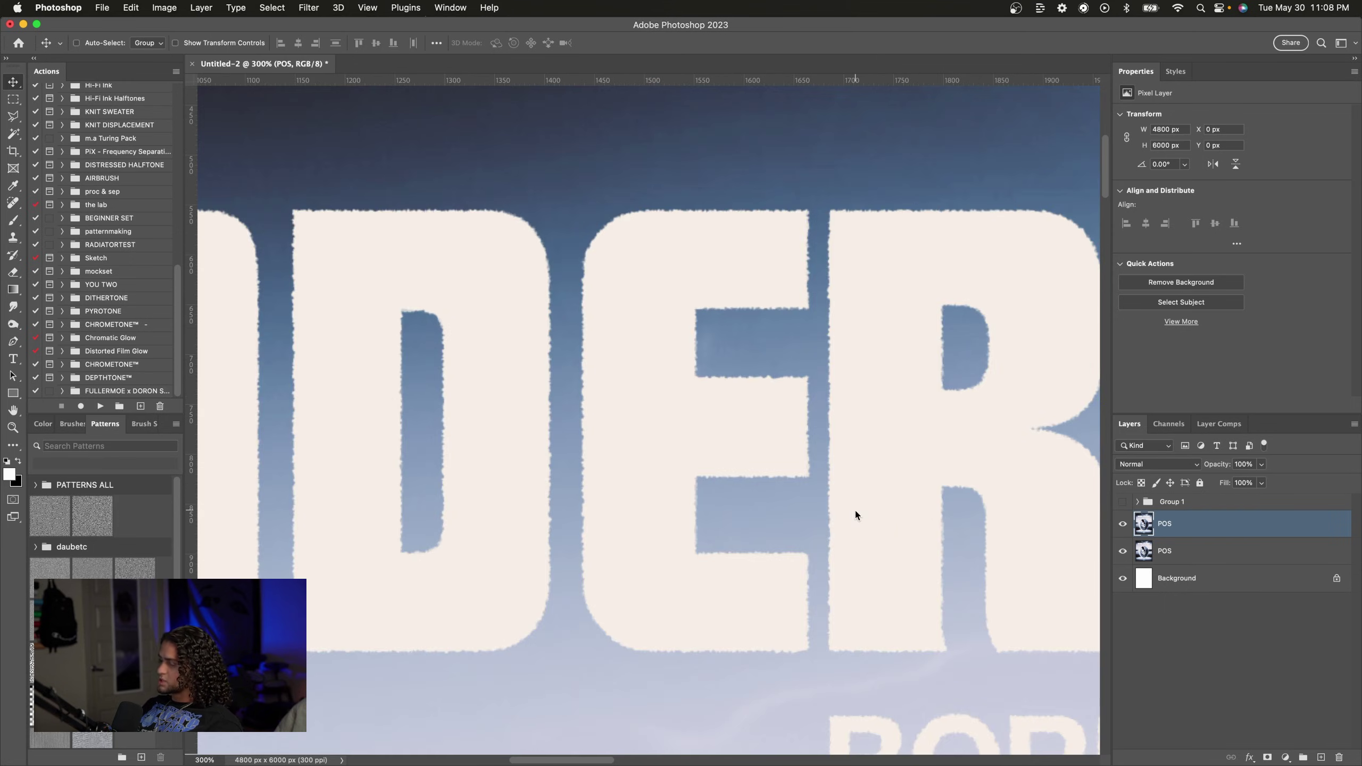
{"action": "key", "text": "super+minus"}
{"action": "key", "text": "super+minus"}
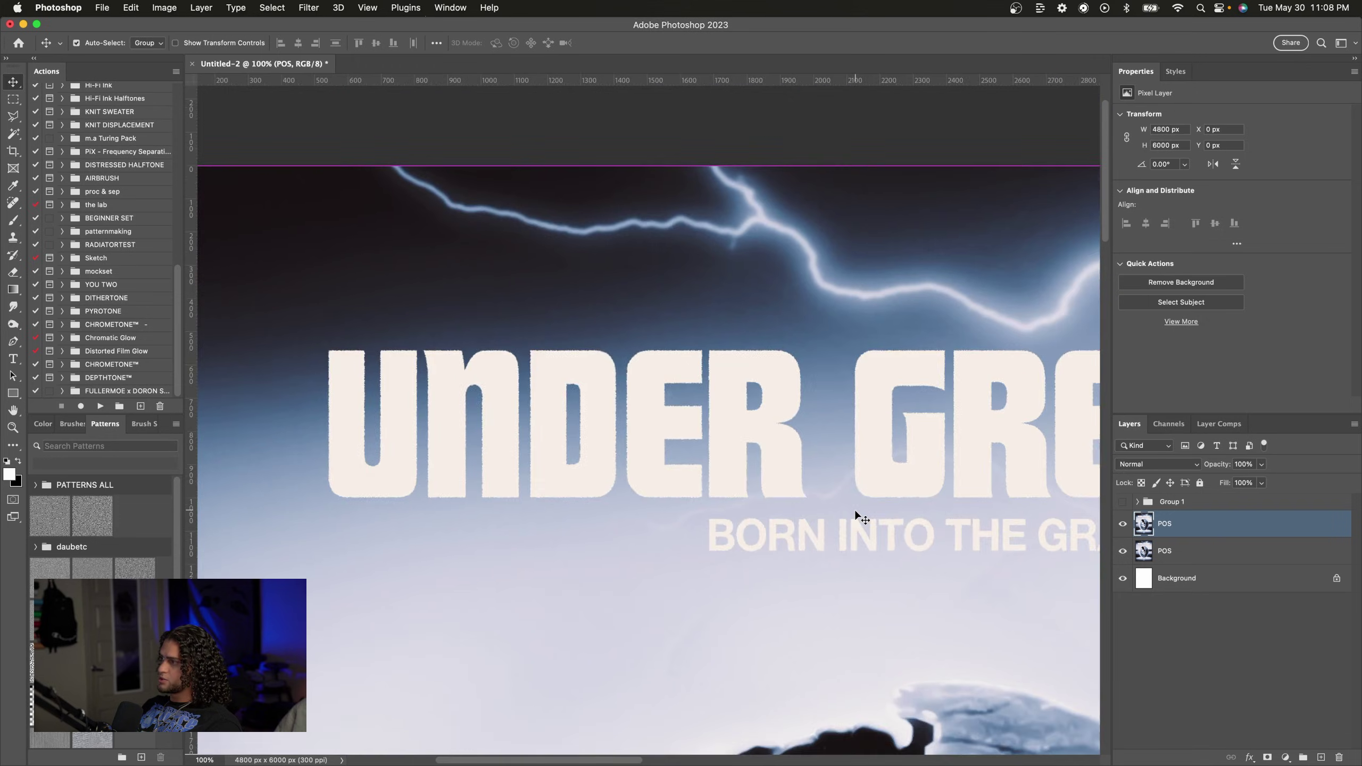
{"action": "key", "text": "super+plus"}
{"action": "key", "text": "super+plus"}
{"action": "key", "text": "super+plus"}
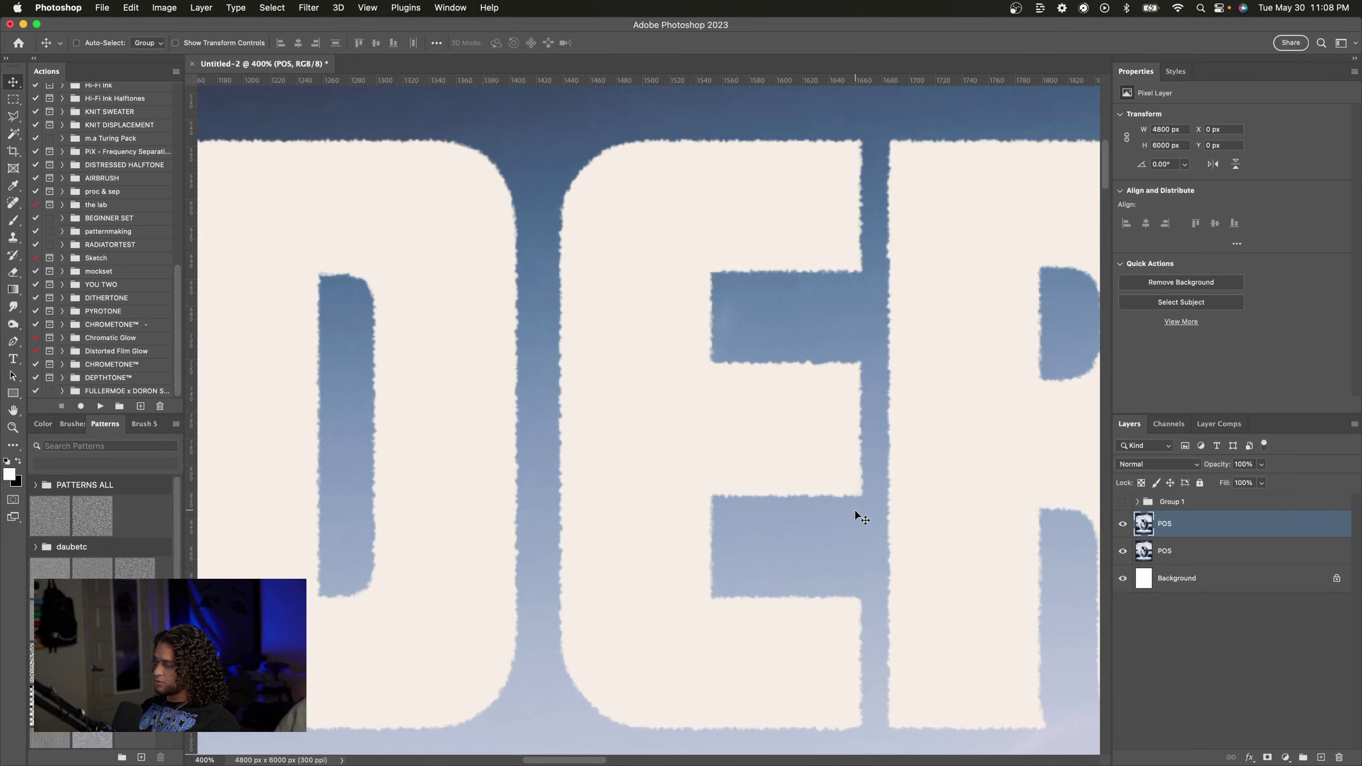
{"action": "key", "text": "super+minus"}
{"action": "scroll", "coordinate": [855, 511], "scroll_direction": "left", "scroll_amount": 3}
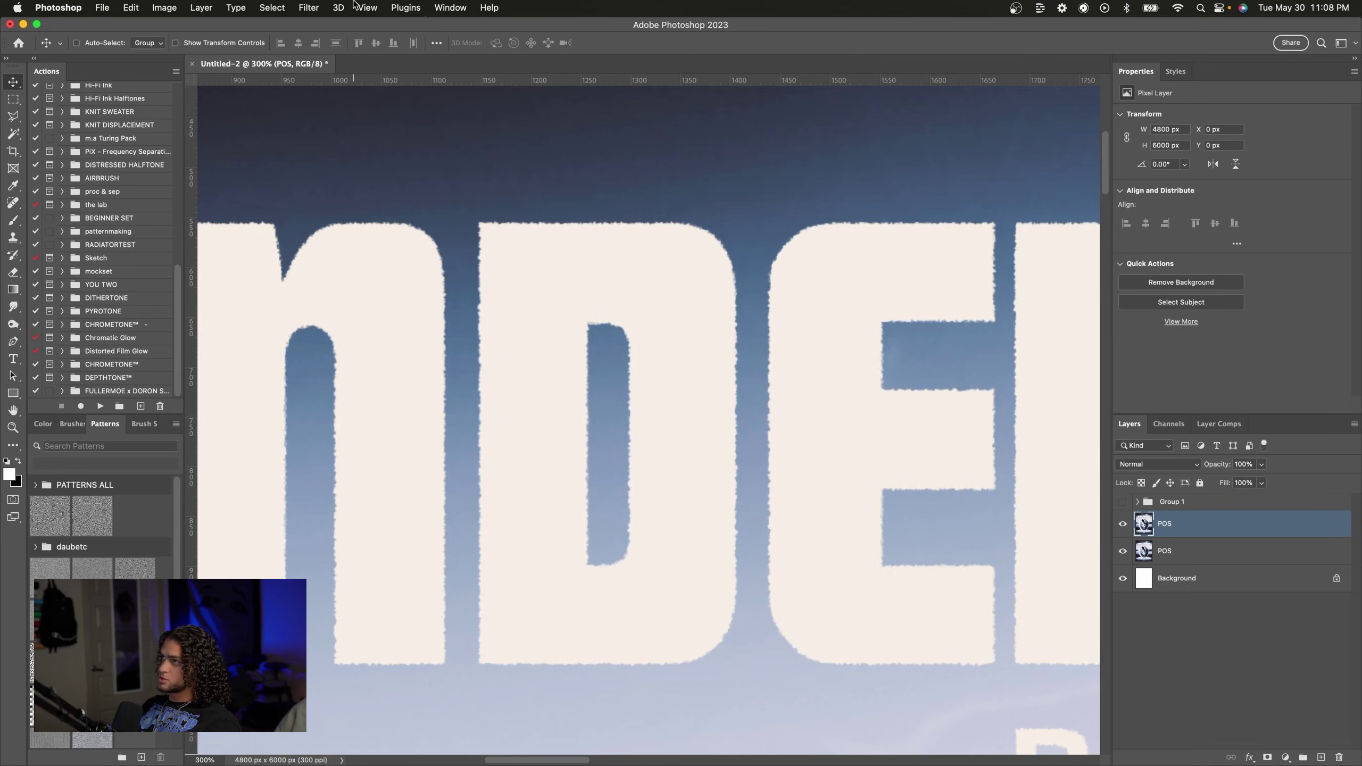
Step: Browse the Blur submenu without applying another blur, then zoom out to the whole poster
{"action": "left_click", "coordinate": [310, 7]}
{"action": "mouse_move", "coordinate": [343, 178]}
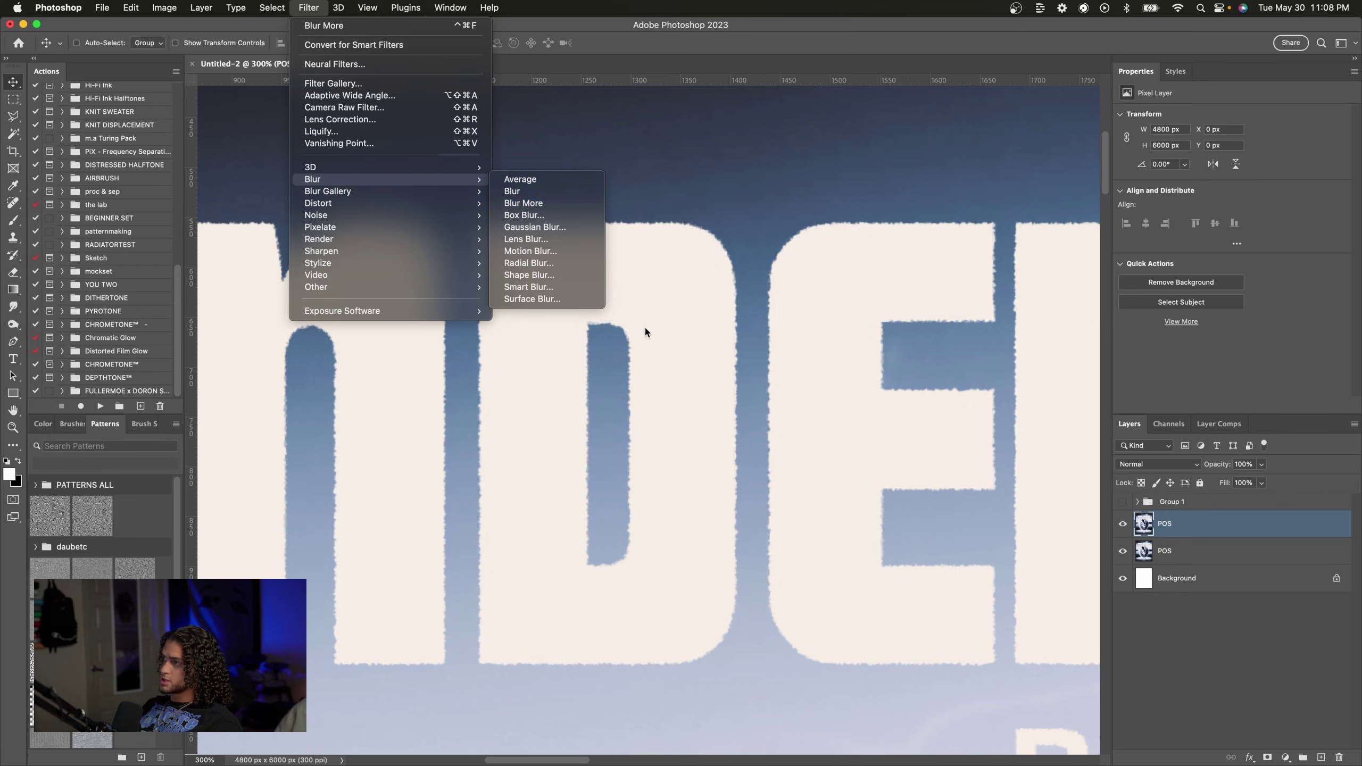
{"action": "left_click", "coordinate": [660, 345]}
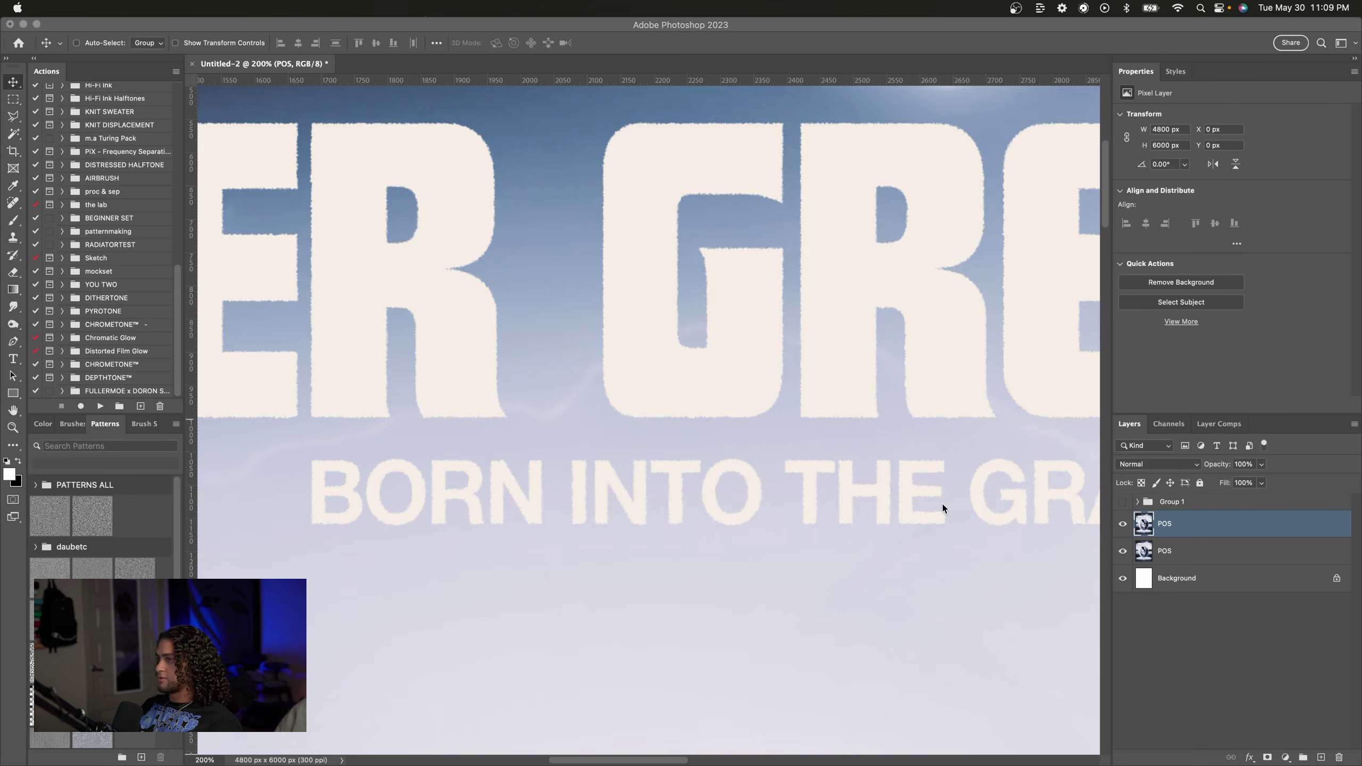
{"action": "key", "text": "super+minus"}
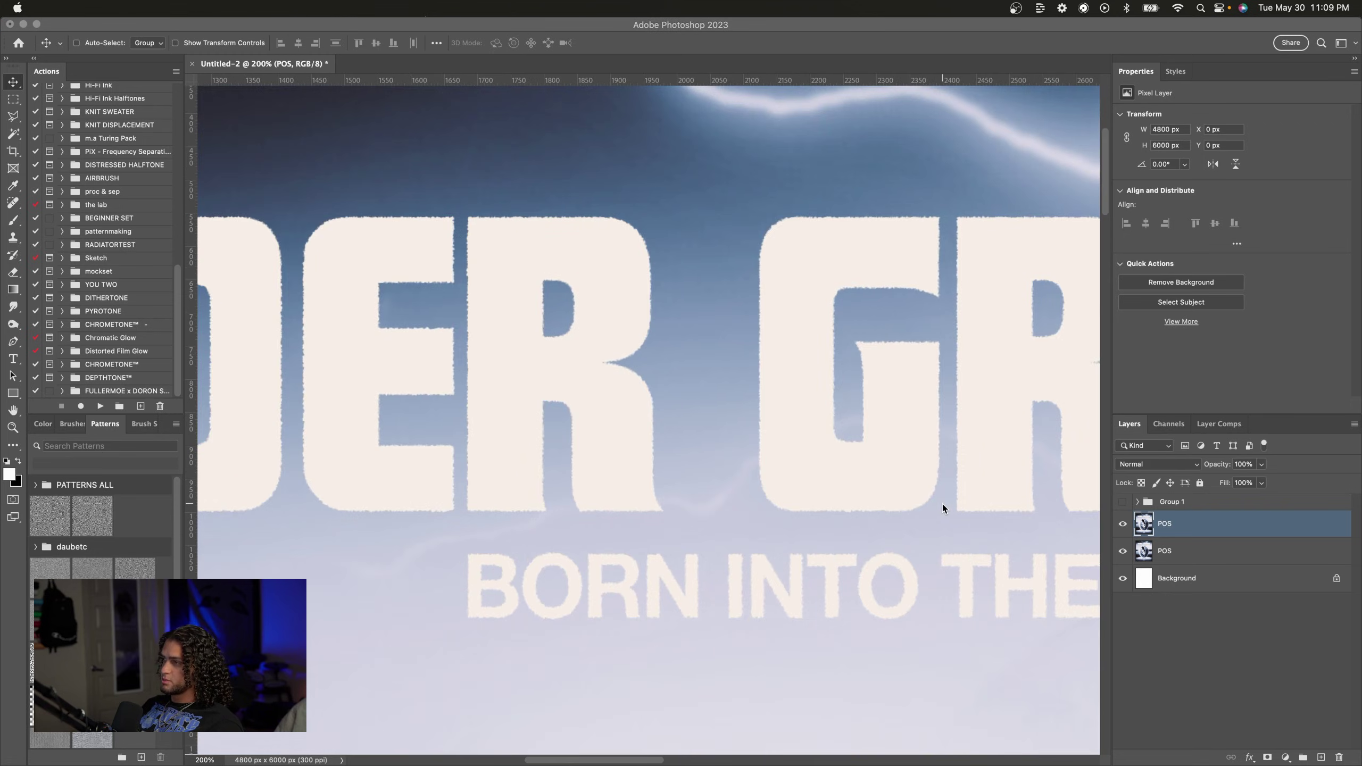
{"action": "key", "text": "super+minus"}
{"action": "key", "text": "super+minus"}
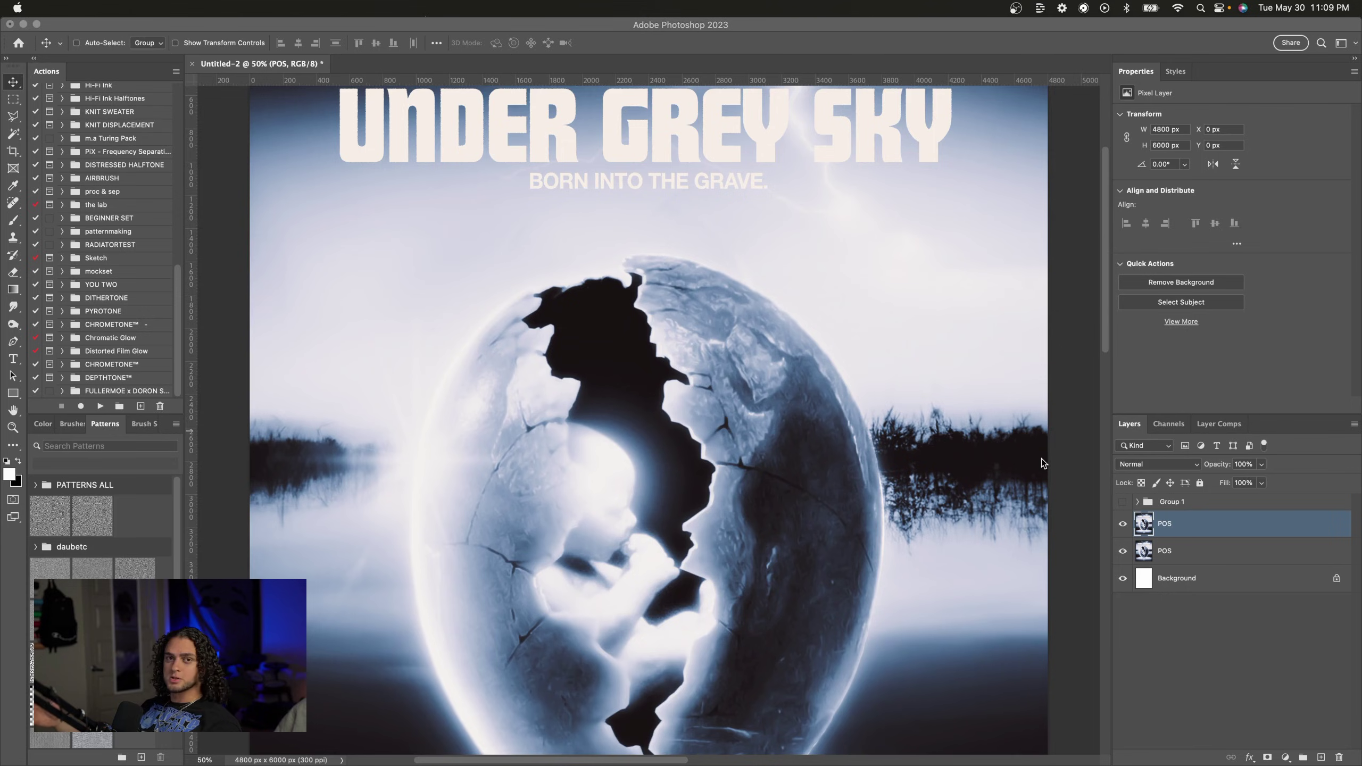
{"action": "scroll", "coordinate": [1026, 389], "scroll_direction": "up", "scroll_amount": 5}
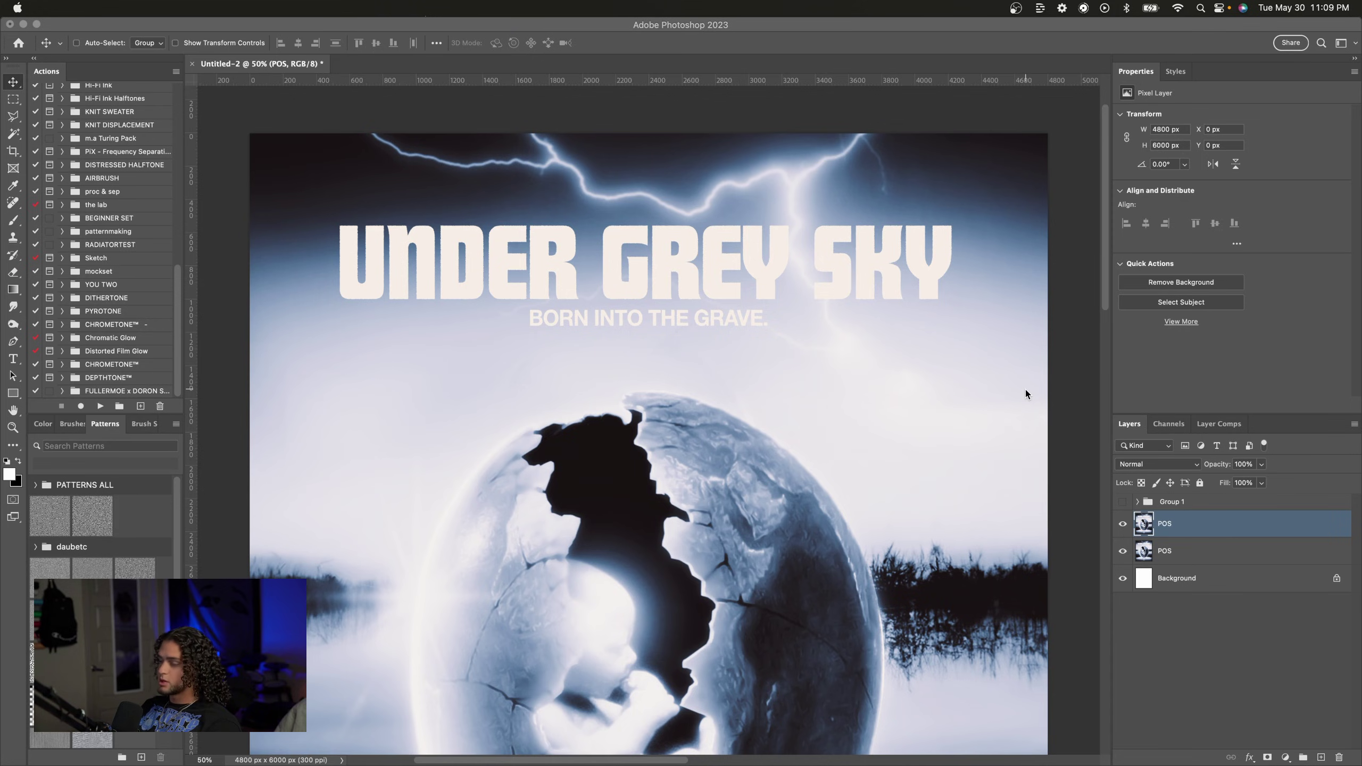
{"action": "scroll", "coordinate": [1026, 390], "scroll_direction": "down", "scroll_amount": 5}
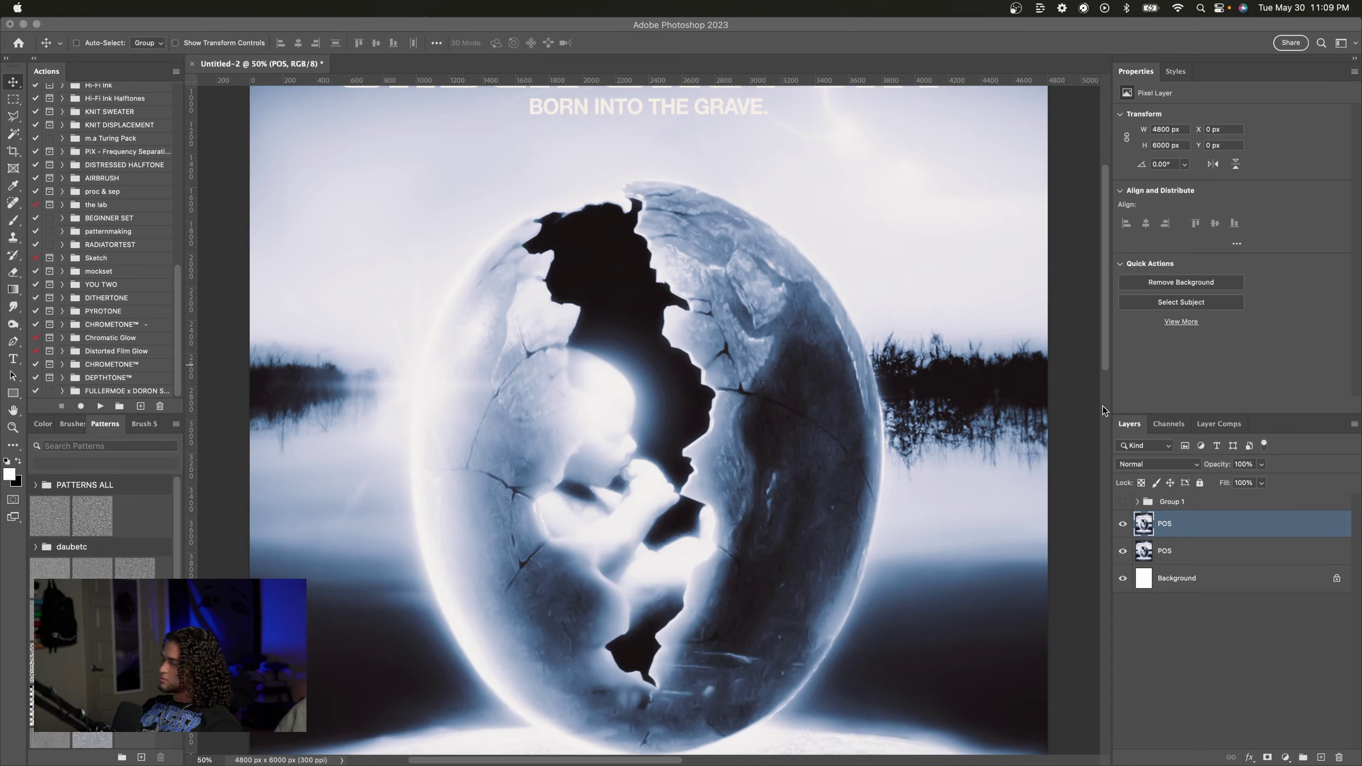
{"action": "left_click", "coordinate": [804, 433]}
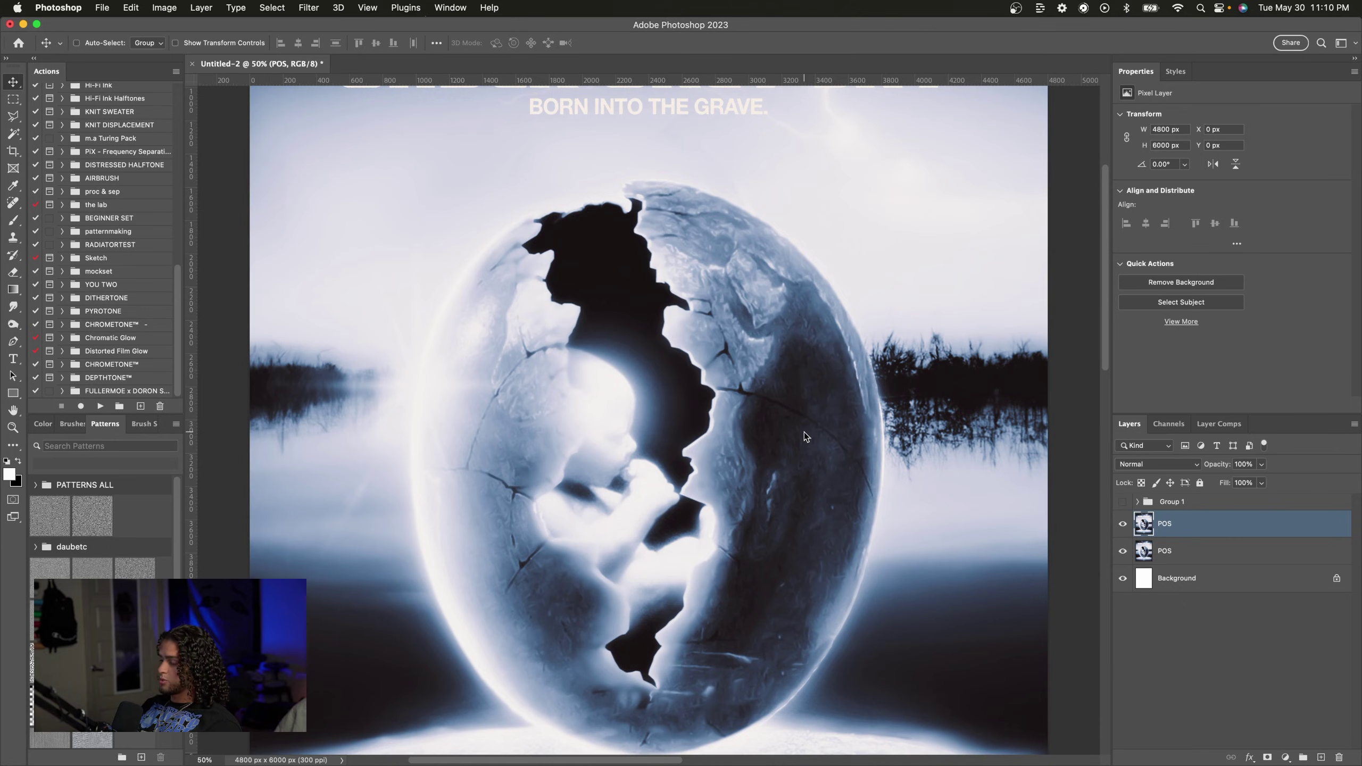
Step: Duplicate the top POS layer and open Filter > Pixelate > Color Halftone
{"action": "key", "text": "super+j"}
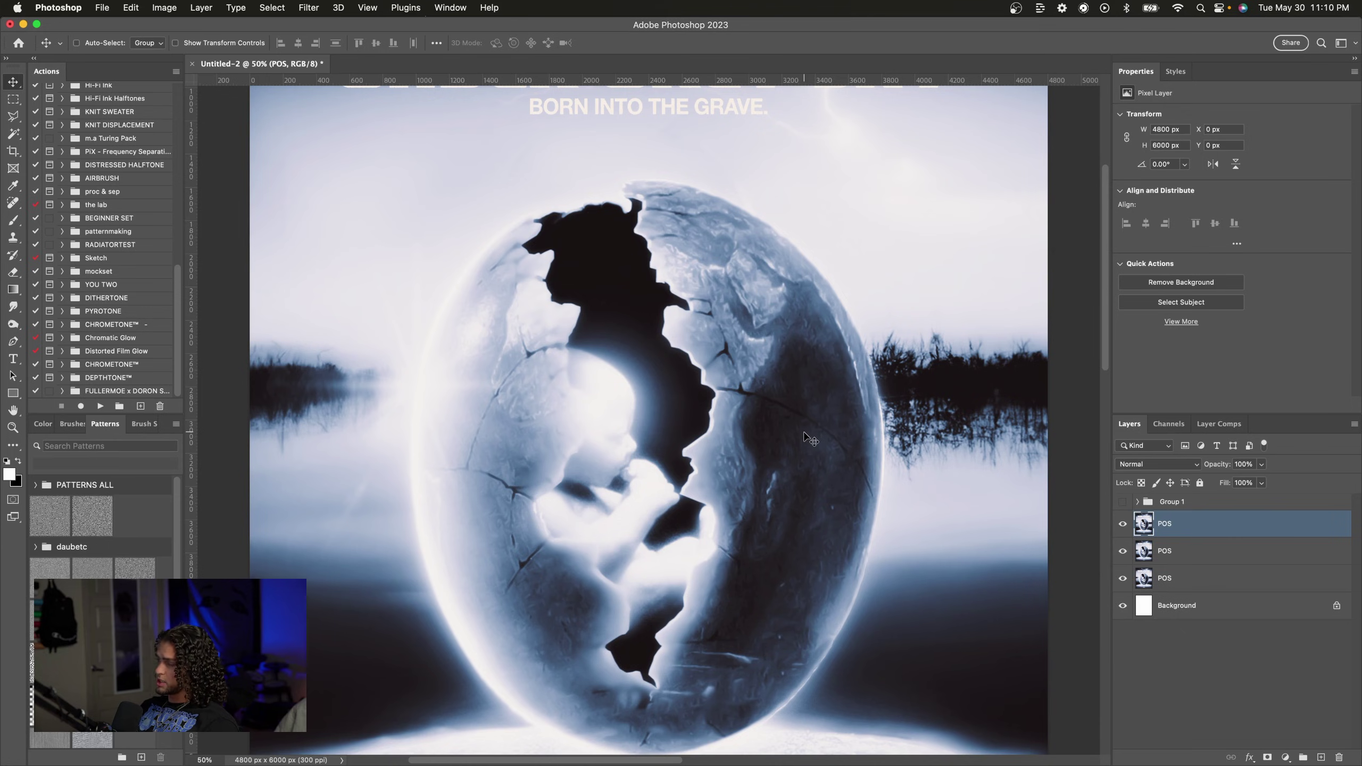
{"action": "left_click", "coordinate": [310, 8]}
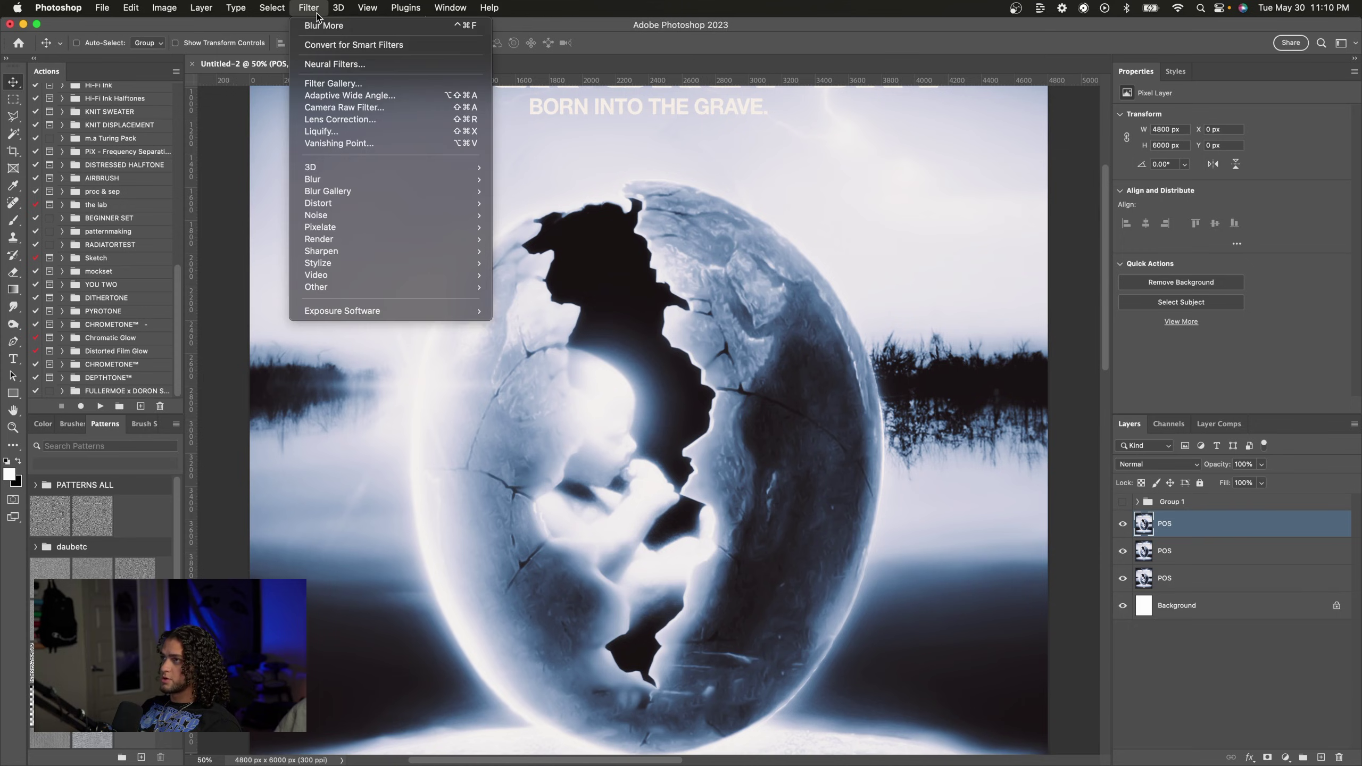
{"action": "mouse_move", "coordinate": [360, 225]}
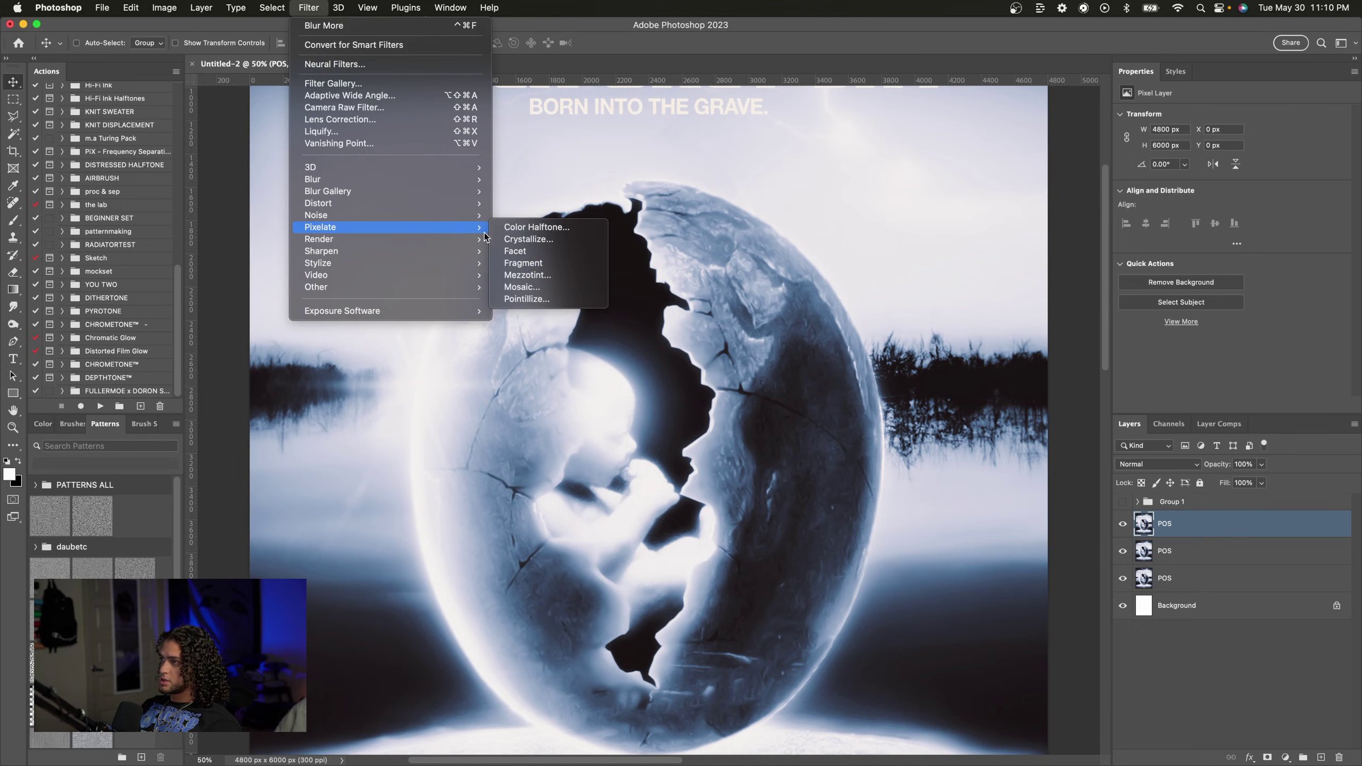
{"action": "left_click", "coordinate": [512, 234]}
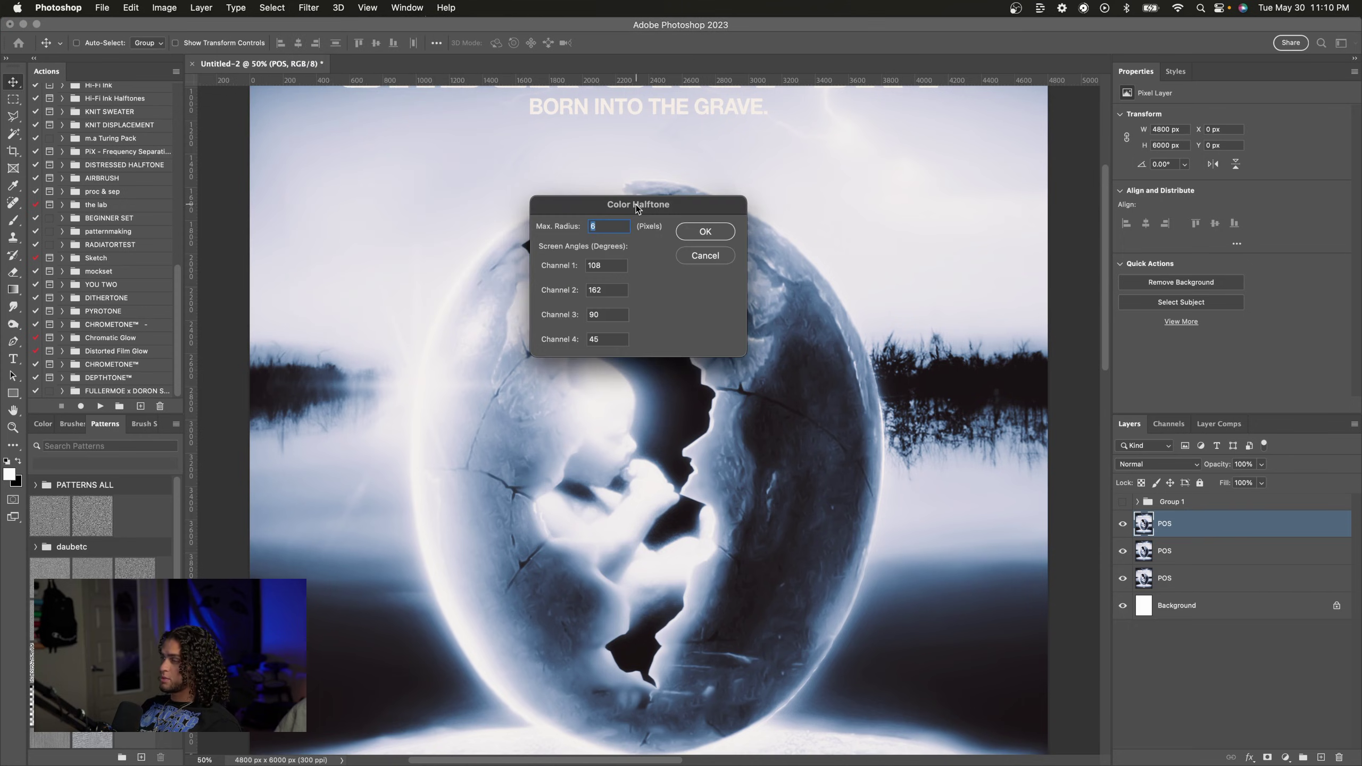
Step: Move the Color Halftone dialog off the egg, keeping Max. Radius 6 and angles 108/162/90/45
{"action": "left_click_drag", "start_coordinate": [638, 207], "coordinate": [825, 246]}
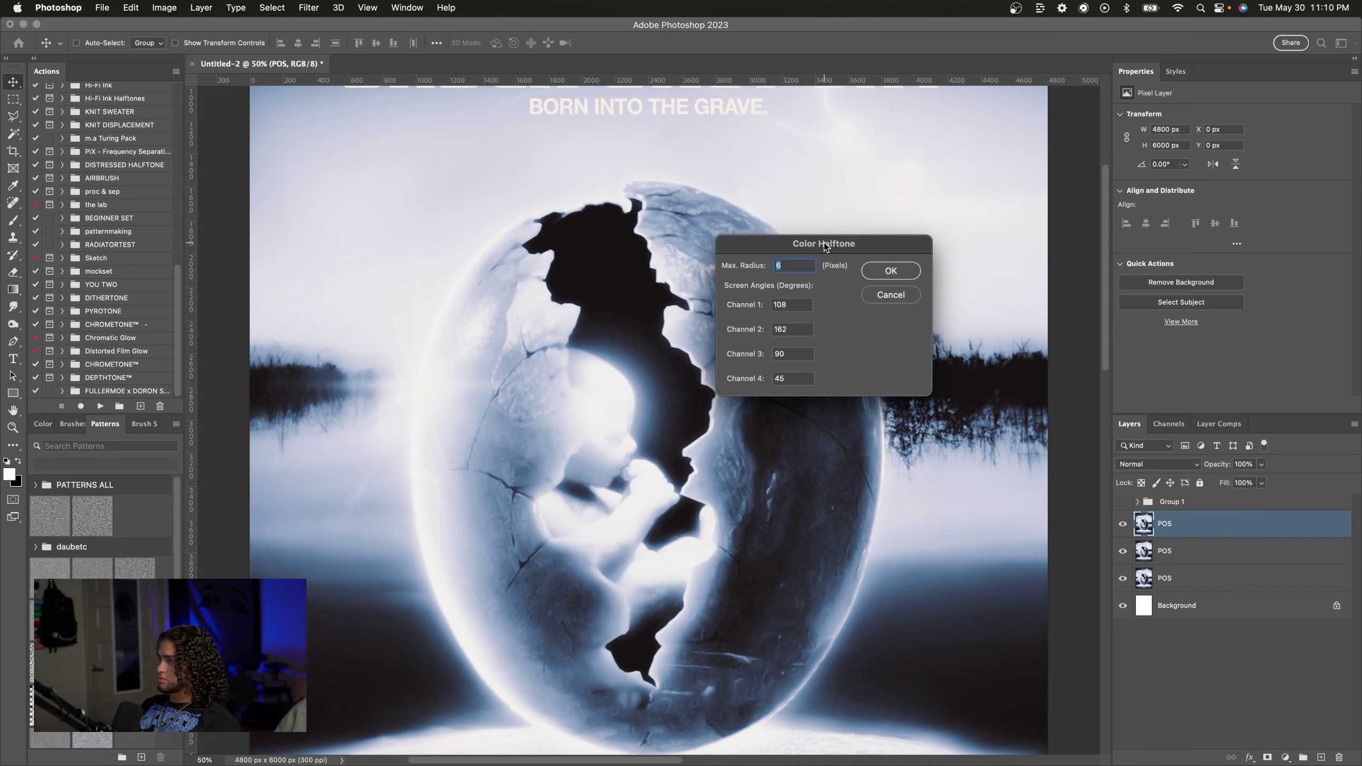
{"action": "left_click_drag", "start_coordinate": [825, 246], "coordinate": [903, 250]}
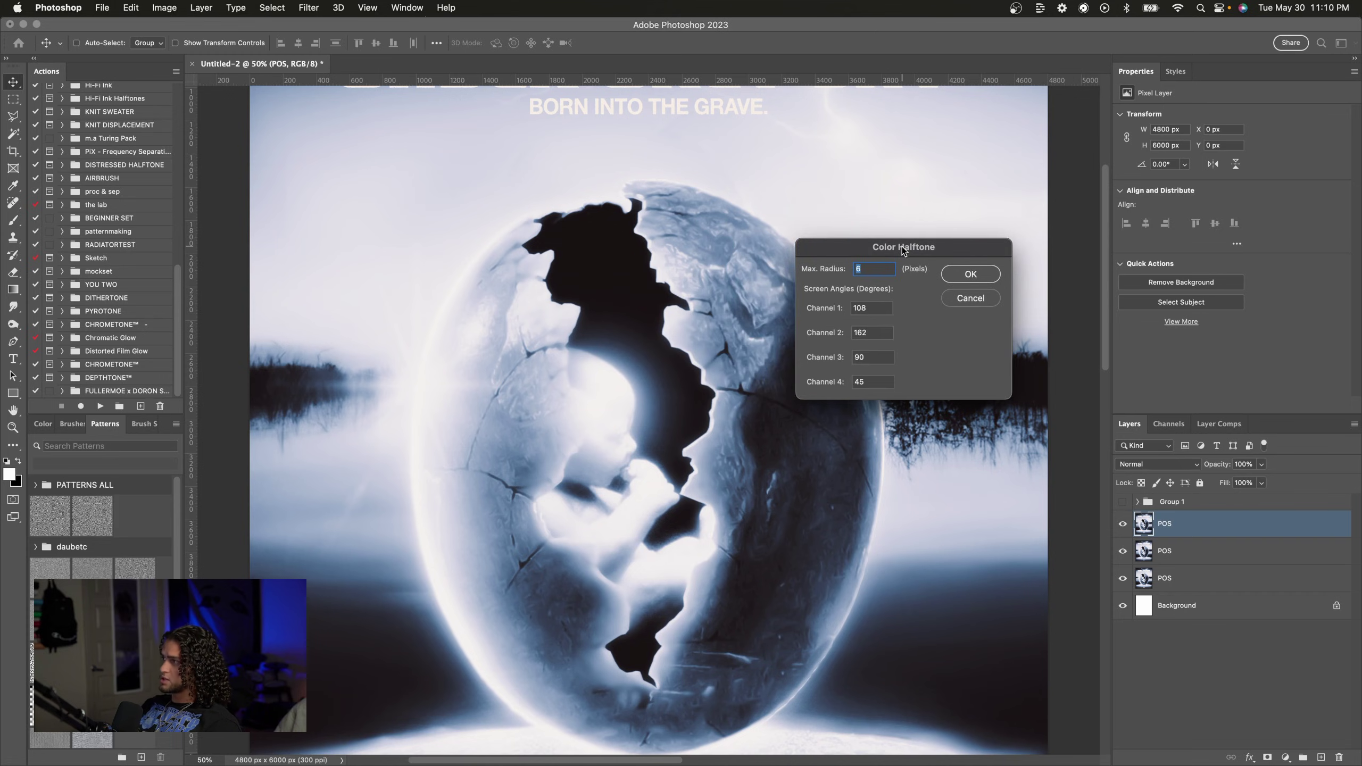
{"action": "left_click_drag", "start_coordinate": [903, 247], "coordinate": [920, 119]}
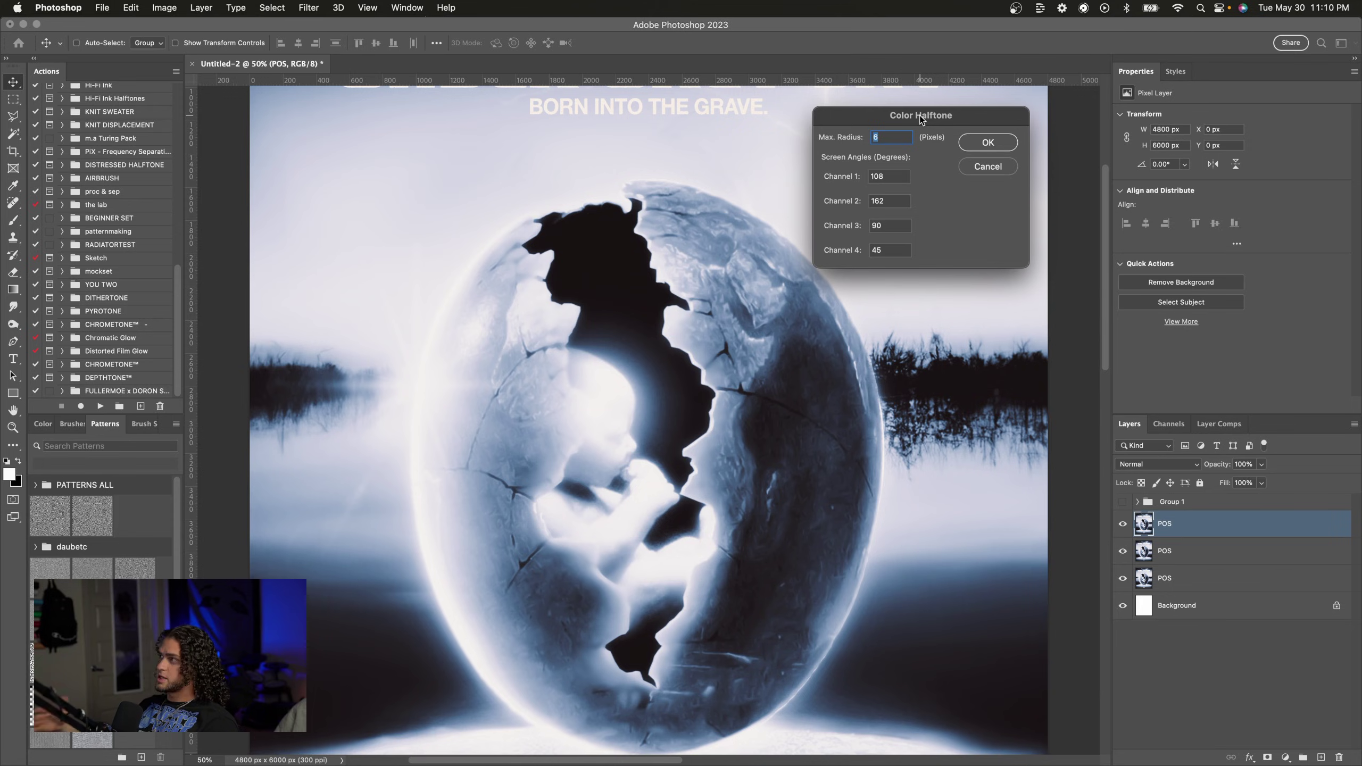
{"action": "left_click_drag", "start_coordinate": [921, 117], "coordinate": [920, 135]}
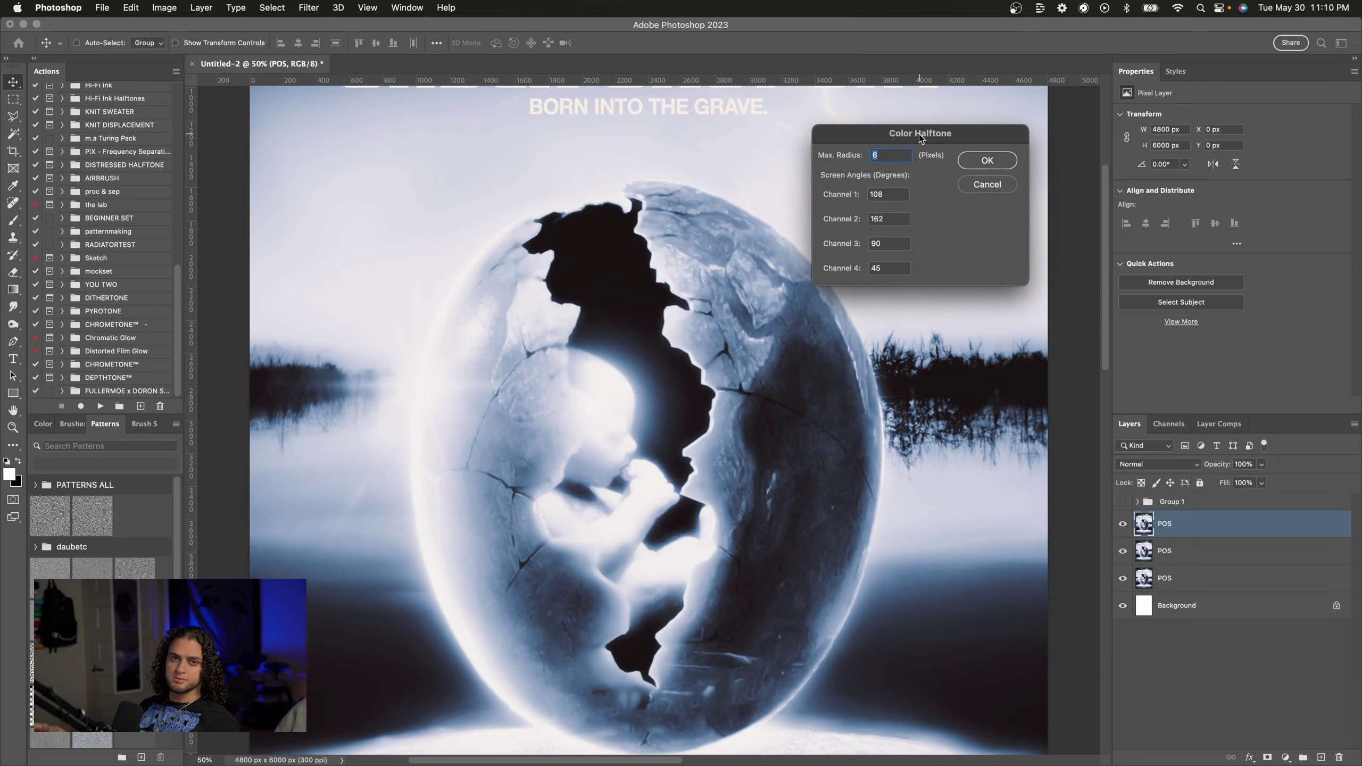
{"action": "left_click_drag", "start_coordinate": [919, 134], "coordinate": [919, 181]}
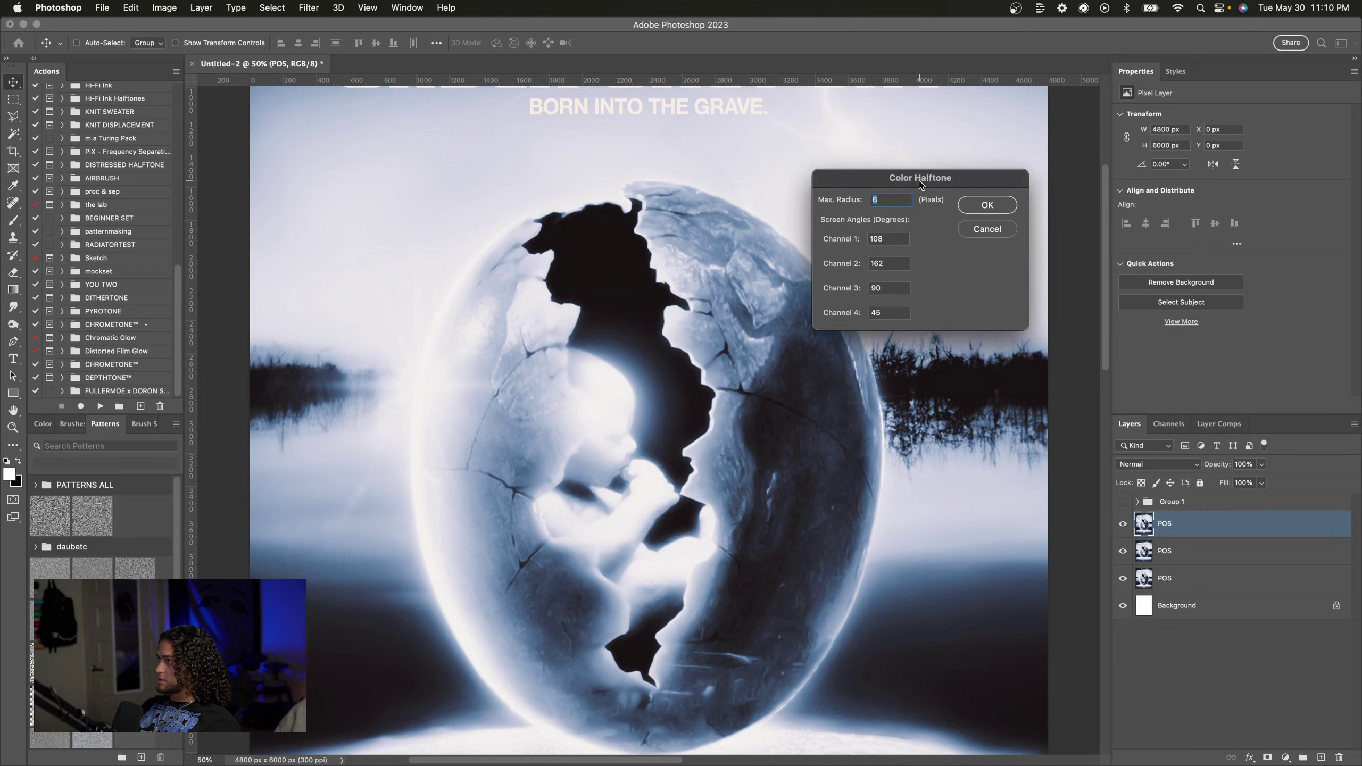
{"action": "left_click_drag", "start_coordinate": [919, 181], "coordinate": [943, 214]}
Step: Apply the 6 px Color Halftone and zoom in to inspect the dots
{"action": "left_click", "coordinate": [992, 239]}
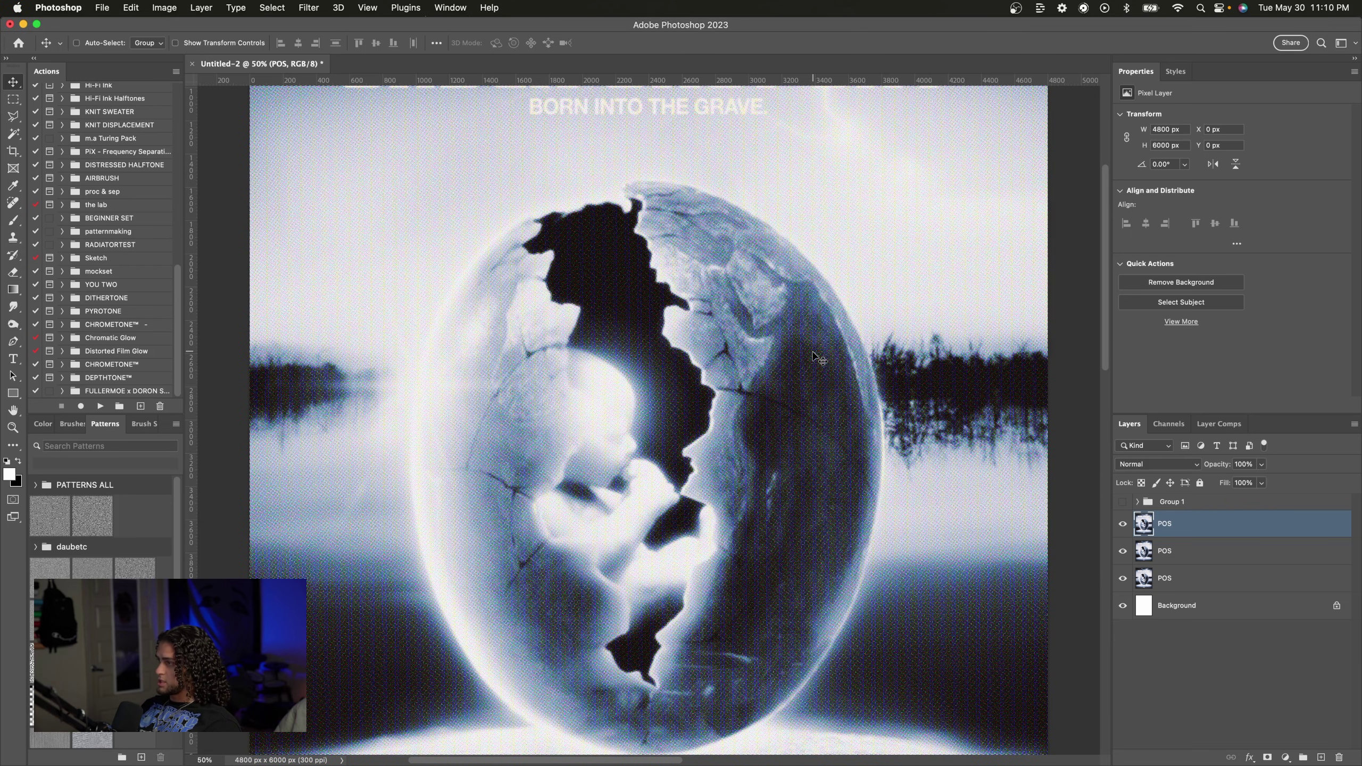
{"action": "key", "text": "super+equal"}
{"action": "key", "text": "super+equal"}
{"action": "key", "text": "super+equal"}
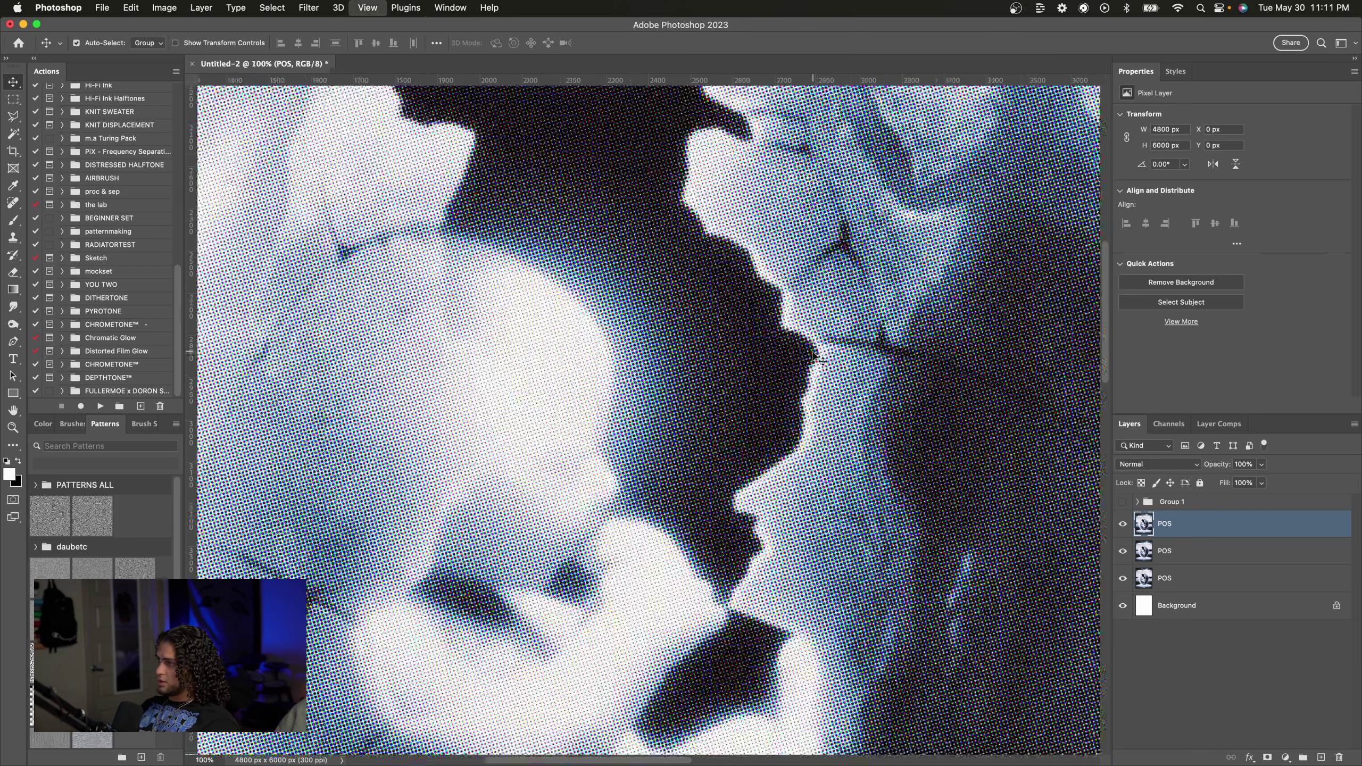
{"action": "key", "text": "super+minus"}
{"action": "key", "text": "super+minus"}
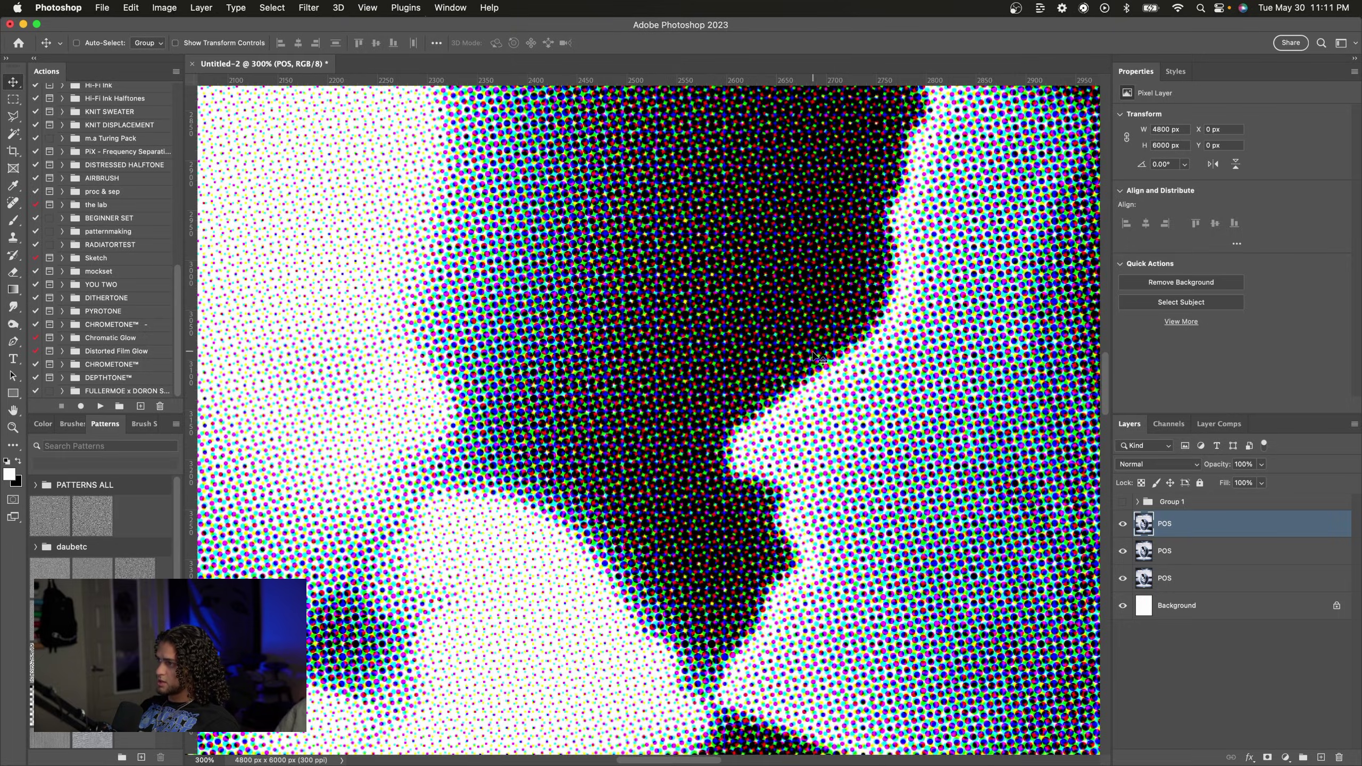
{"action": "key", "text": "super+equal"}
{"action": "key", "text": "super+equal"}
{"action": "key", "text": "super+equal"}
{"action": "scroll", "coordinate": [724, 290], "scroll_direction": "up", "scroll_amount": 5}
{"action": "scroll", "coordinate": [725, 290], "scroll_direction": "left", "scroll_amount": 4}
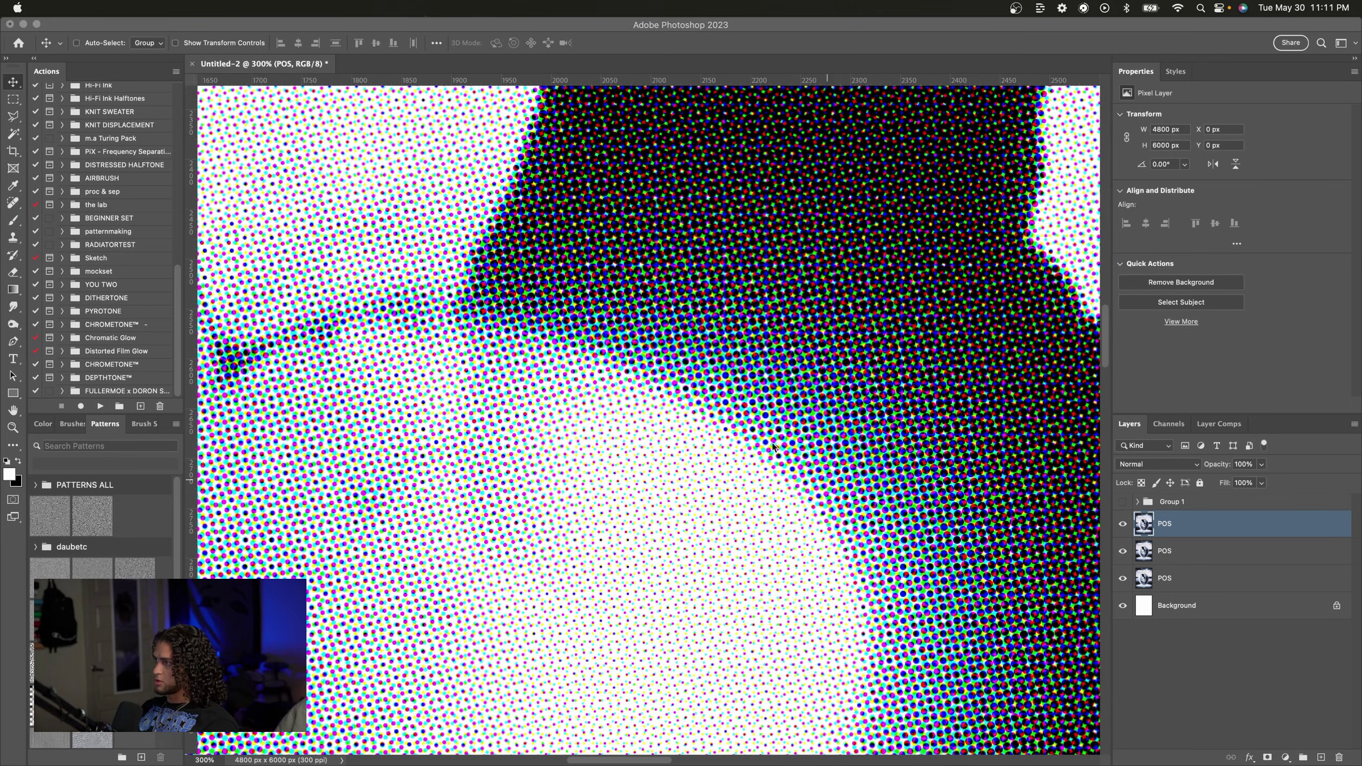
Step: Zoom out and pan around the whole halftoned poster before returning to the Filter menu
{"action": "left_click", "coordinate": [768, 435]}
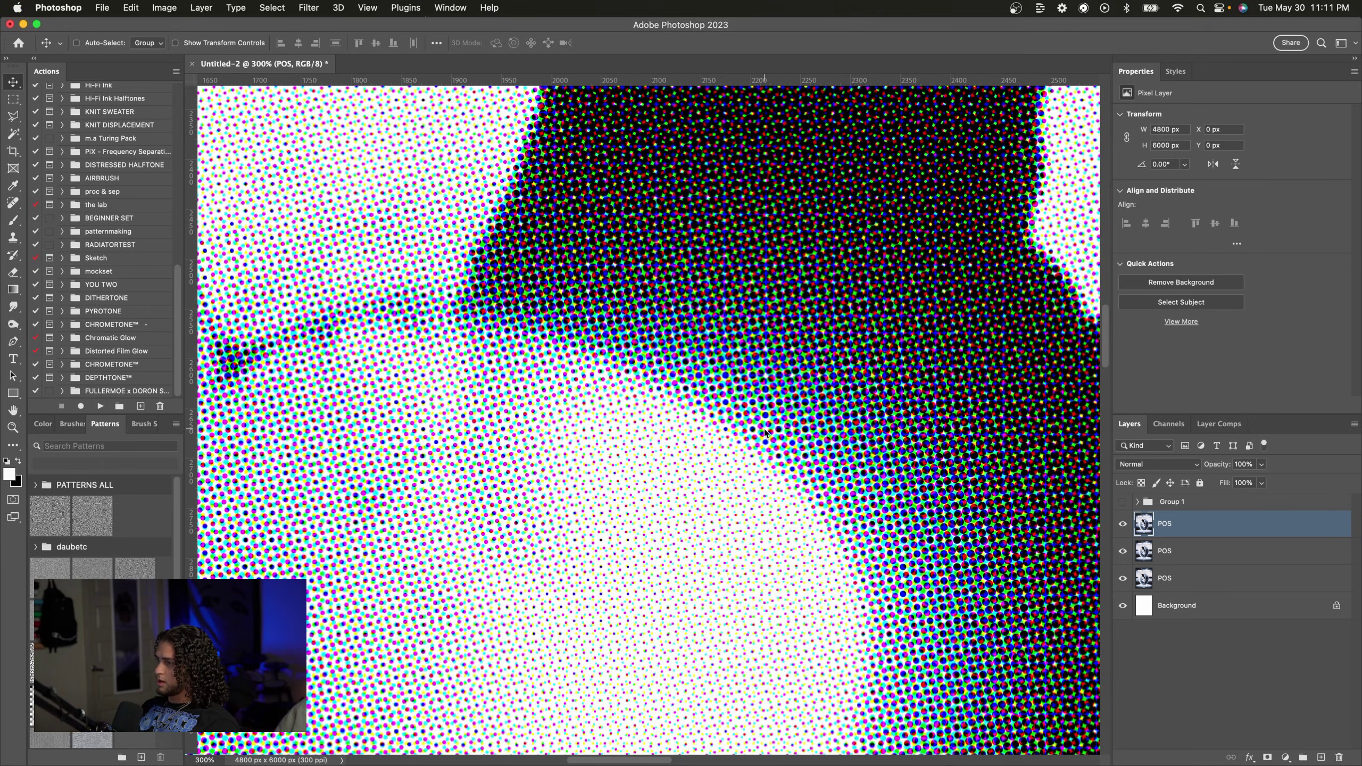
{"action": "scroll", "coordinate": [767, 435], "scroll_direction": "down", "scroll_amount": 5}
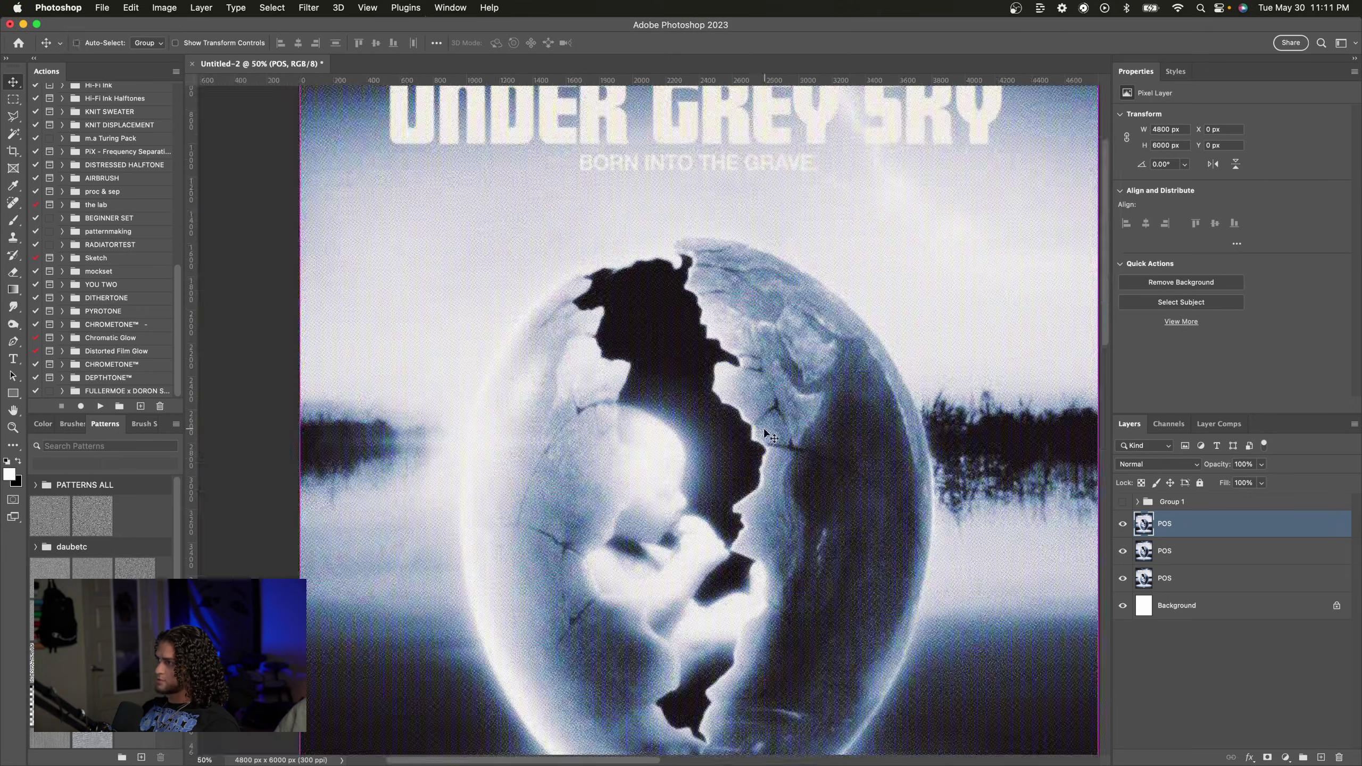
{"action": "scroll", "coordinate": [767, 435], "scroll_direction": "down", "scroll_amount": 3}
{"action": "scroll", "coordinate": [767, 434], "scroll_direction": "right", "scroll_amount": 2}
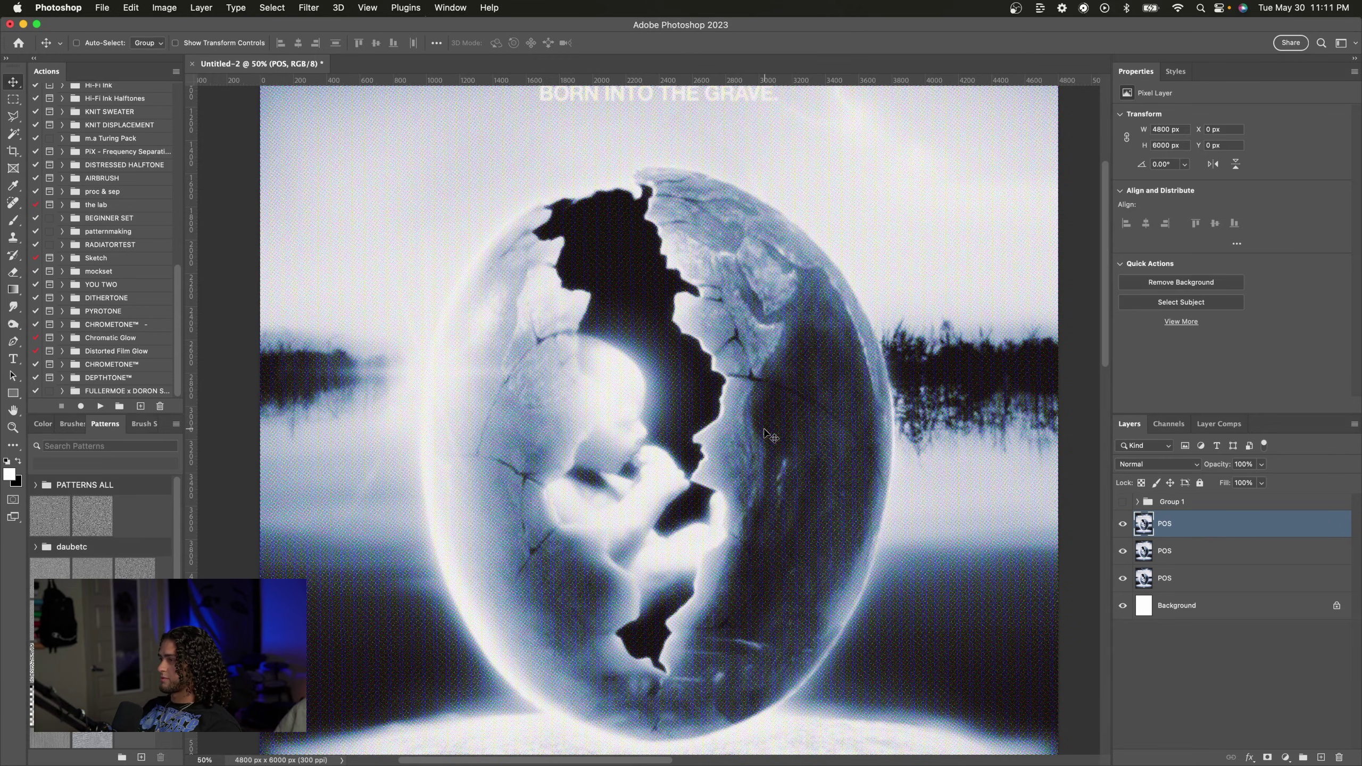
{"action": "scroll", "coordinate": [765, 435], "scroll_direction": "up", "scroll_amount": 8}
{"action": "scroll", "coordinate": [765, 435], "scroll_direction": "up", "scroll_amount": 1}
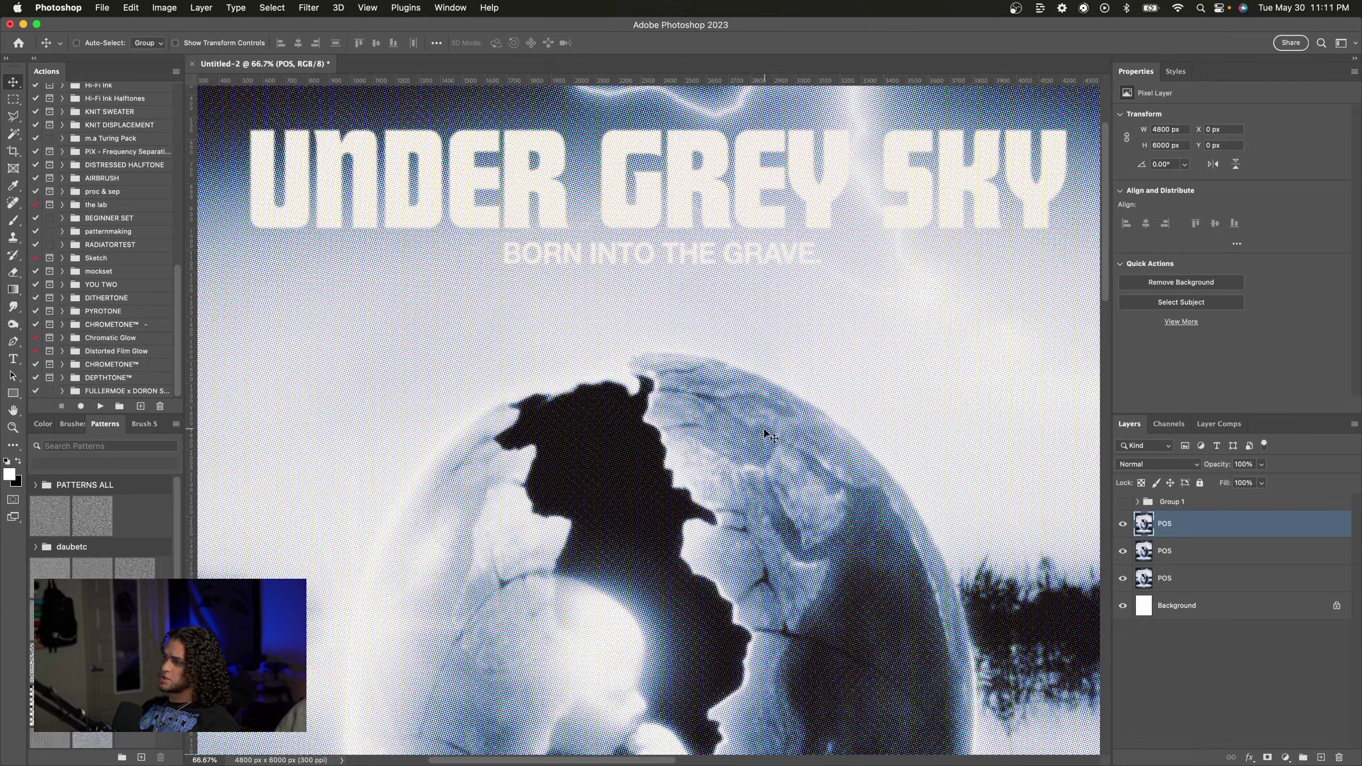
{"action": "scroll", "coordinate": [766, 432], "scroll_direction": "down", "scroll_amount": 2}
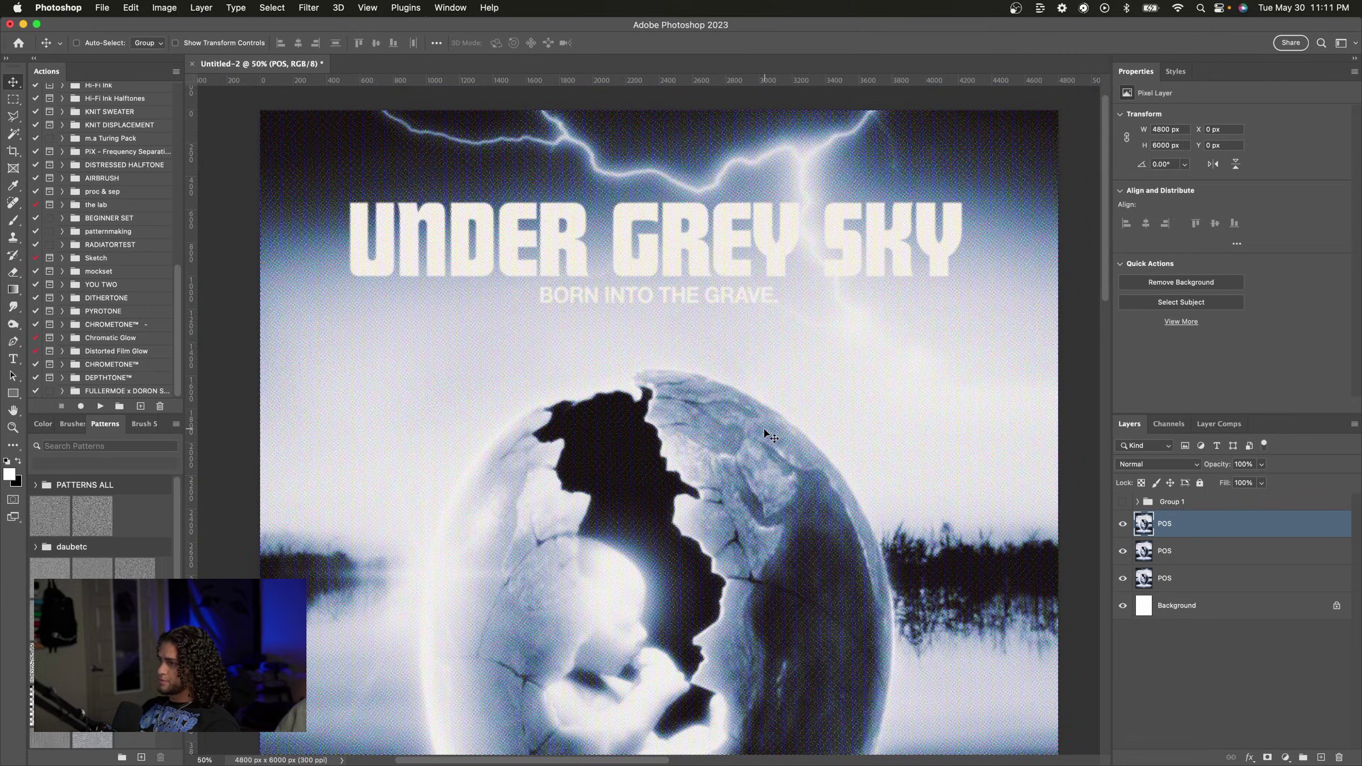
{"action": "scroll", "coordinate": [765, 432], "scroll_direction": "up", "scroll_amount": 1}
{"action": "scroll", "coordinate": [766, 435], "scroll_direction": "up", "scroll_amount": 1}
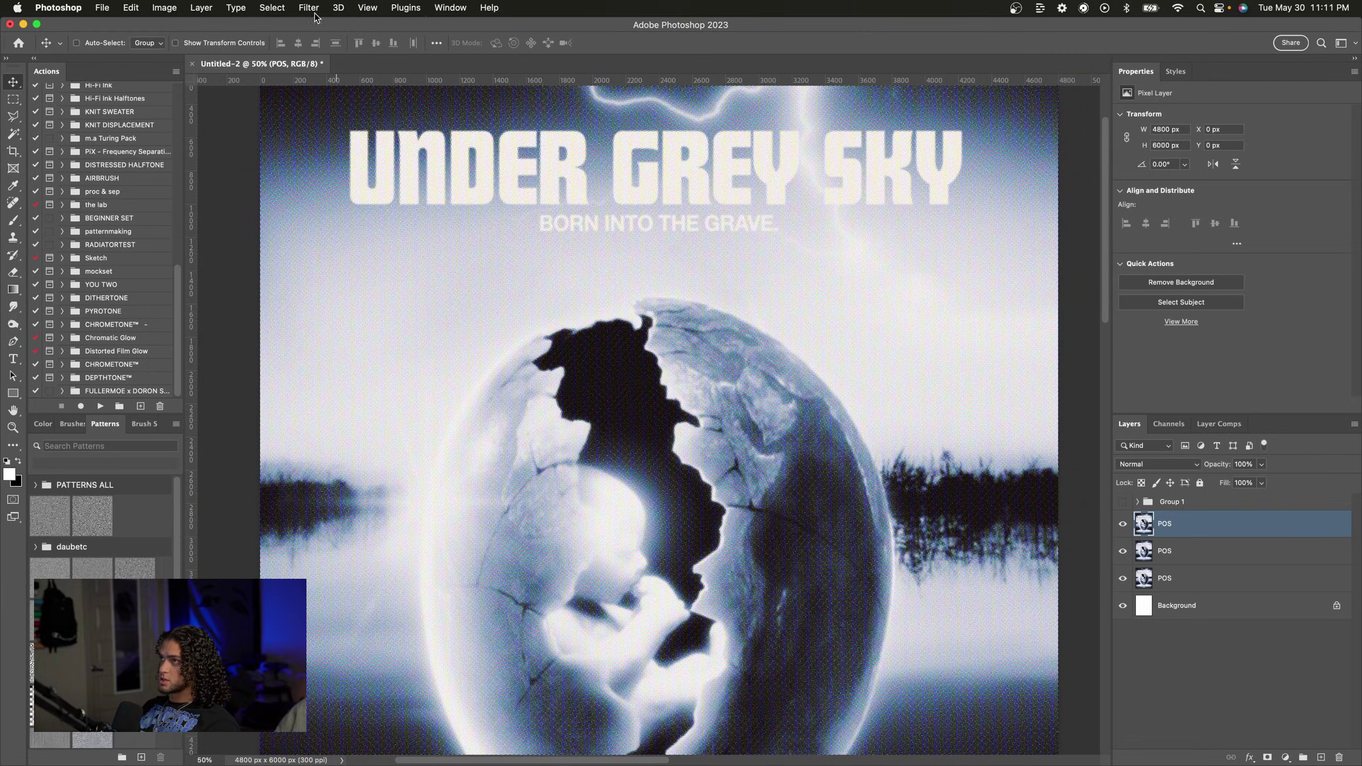
{"action": "left_click", "coordinate": [309, 7]}
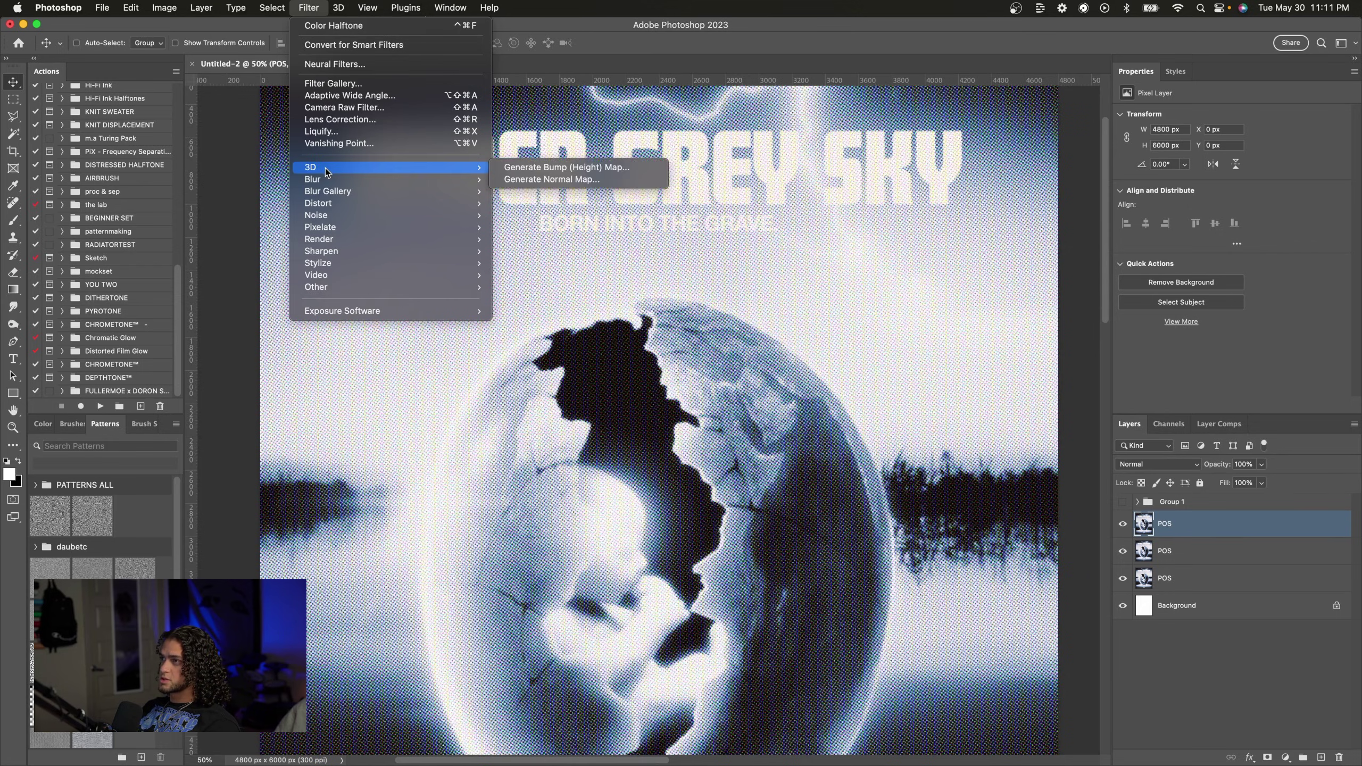
Step: Apply a 2-pixel Box Blur to the top POS layer
{"action": "mouse_move", "coordinate": [327, 179]}
{"action": "left_click", "coordinate": [524, 214]}
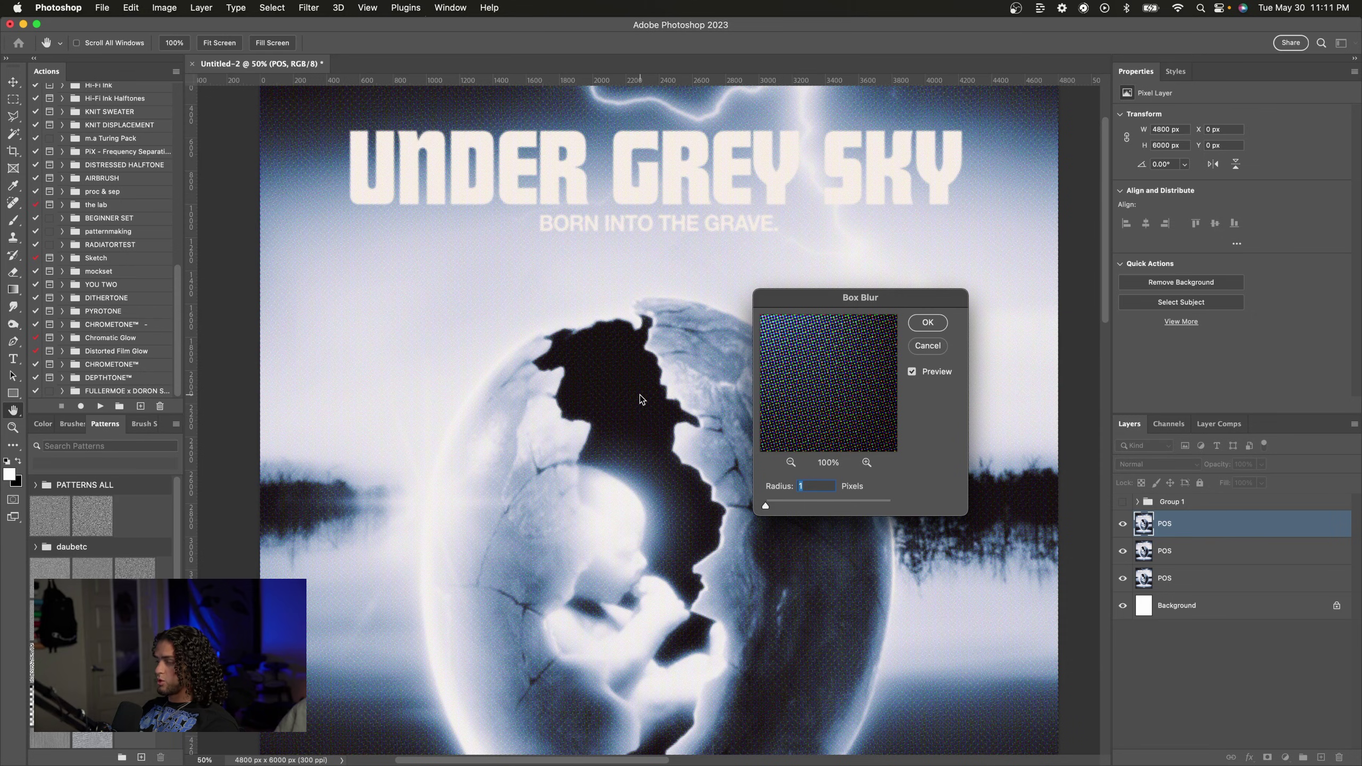
{"action": "type", "text": "2"}
{"action": "key", "text": "super+equal"}
{"action": "key", "text": "super+equal"}
{"action": "key", "text": "super+equal"}
{"action": "key", "text": "super+equal"}
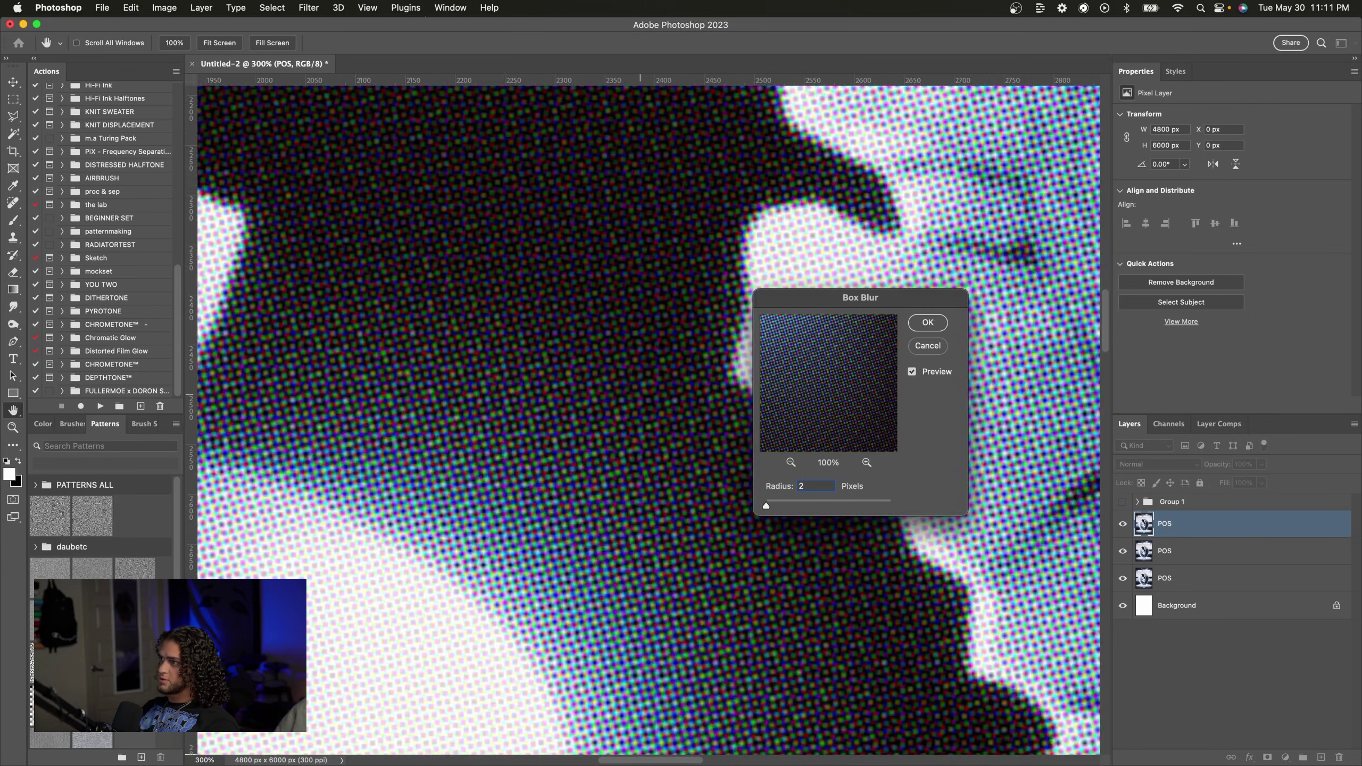
{"action": "key", "text": "super+equal"}
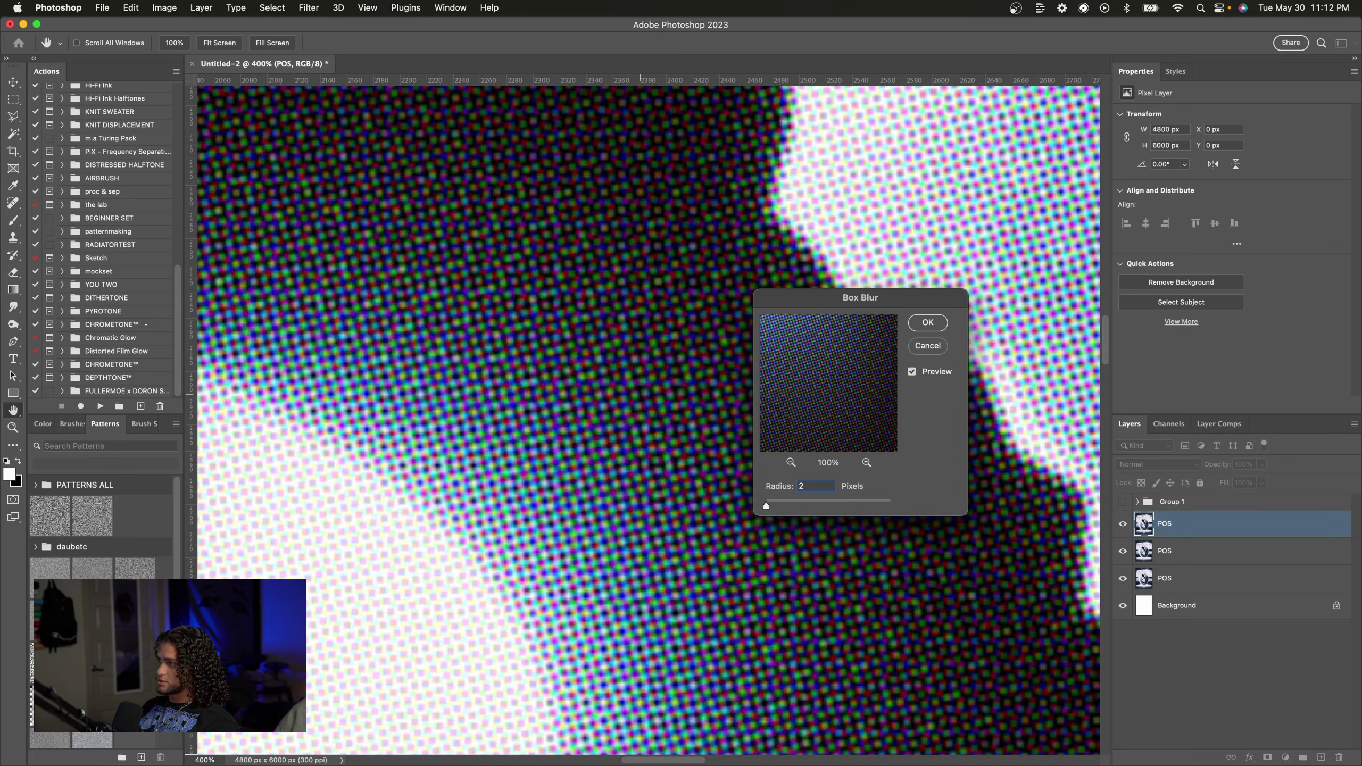
{"action": "key", "text": "super+minus"}
{"action": "key", "text": "super+minus"}
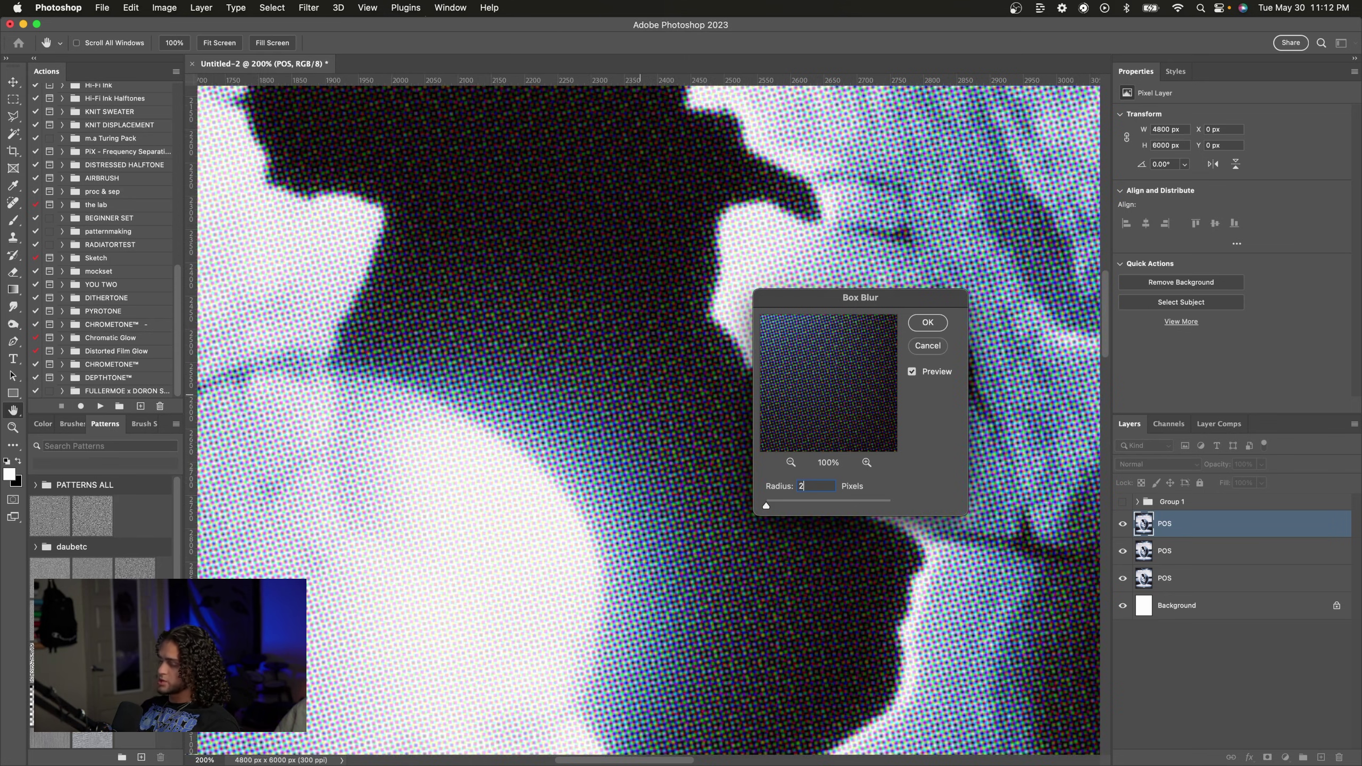
{"action": "key", "text": "Return"}
{"action": "key", "text": "super+minus"}
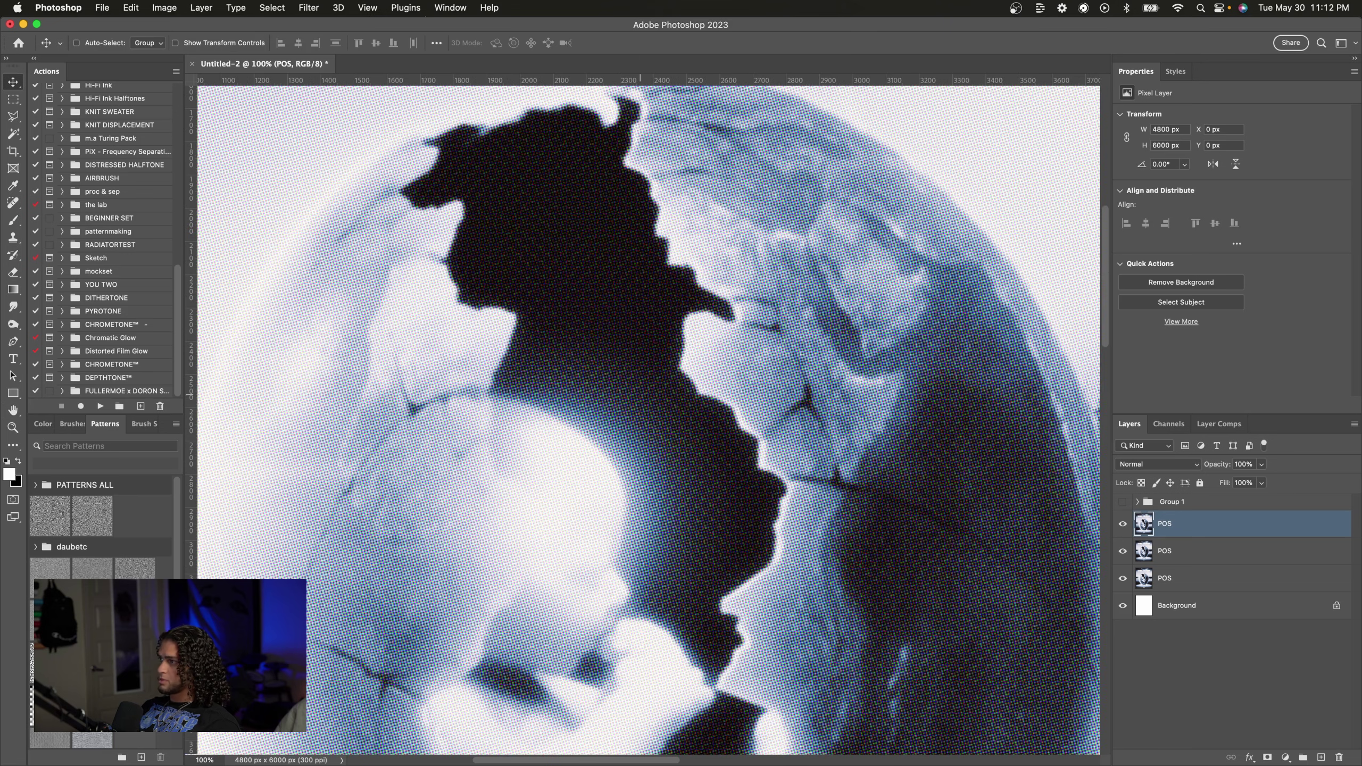
Step: Apply a Motion Blur at a 33° angle with 4-pixel distance
{"action": "left_click", "coordinate": [314, 7]}
{"action": "mouse_move", "coordinate": [328, 180]}
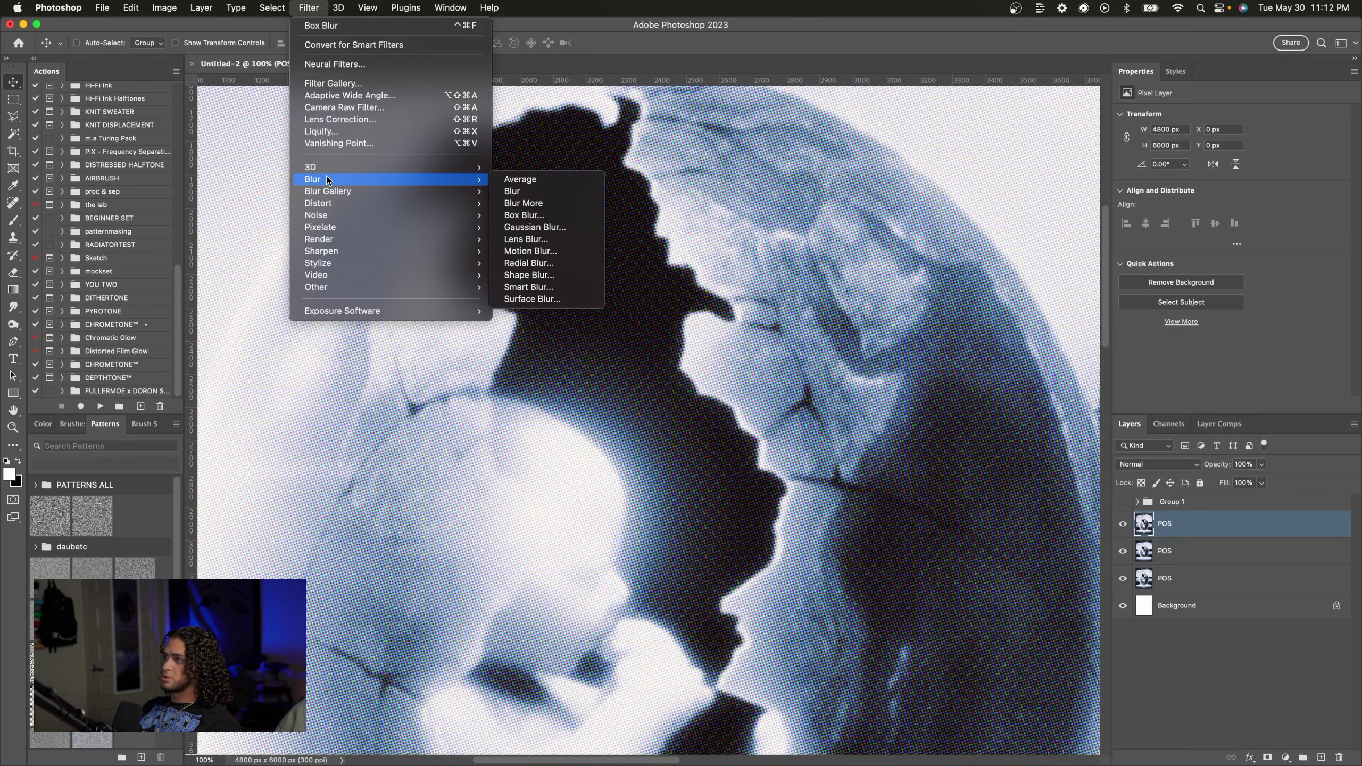
{"action": "left_click", "coordinate": [531, 251]}
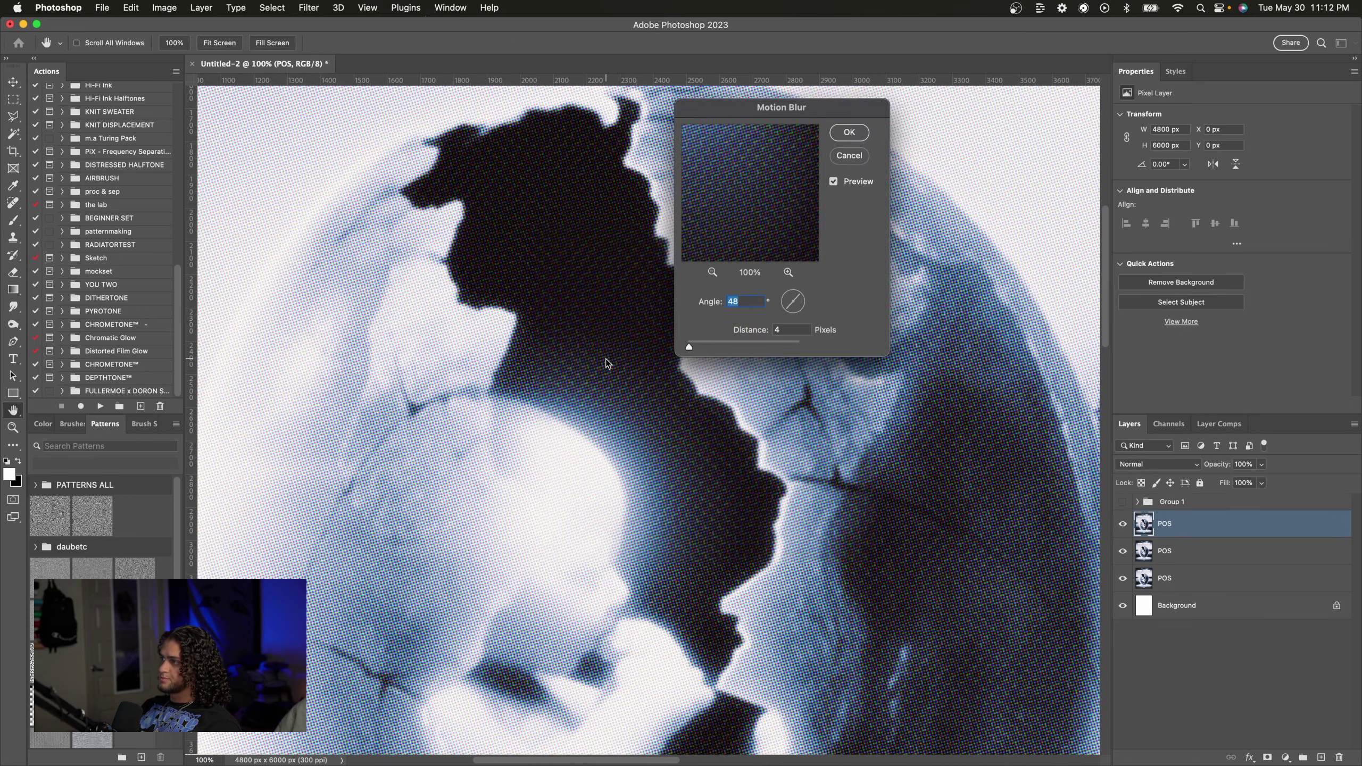
{"action": "key", "text": "super+plus"}
{"action": "key", "text": "super+plus"}
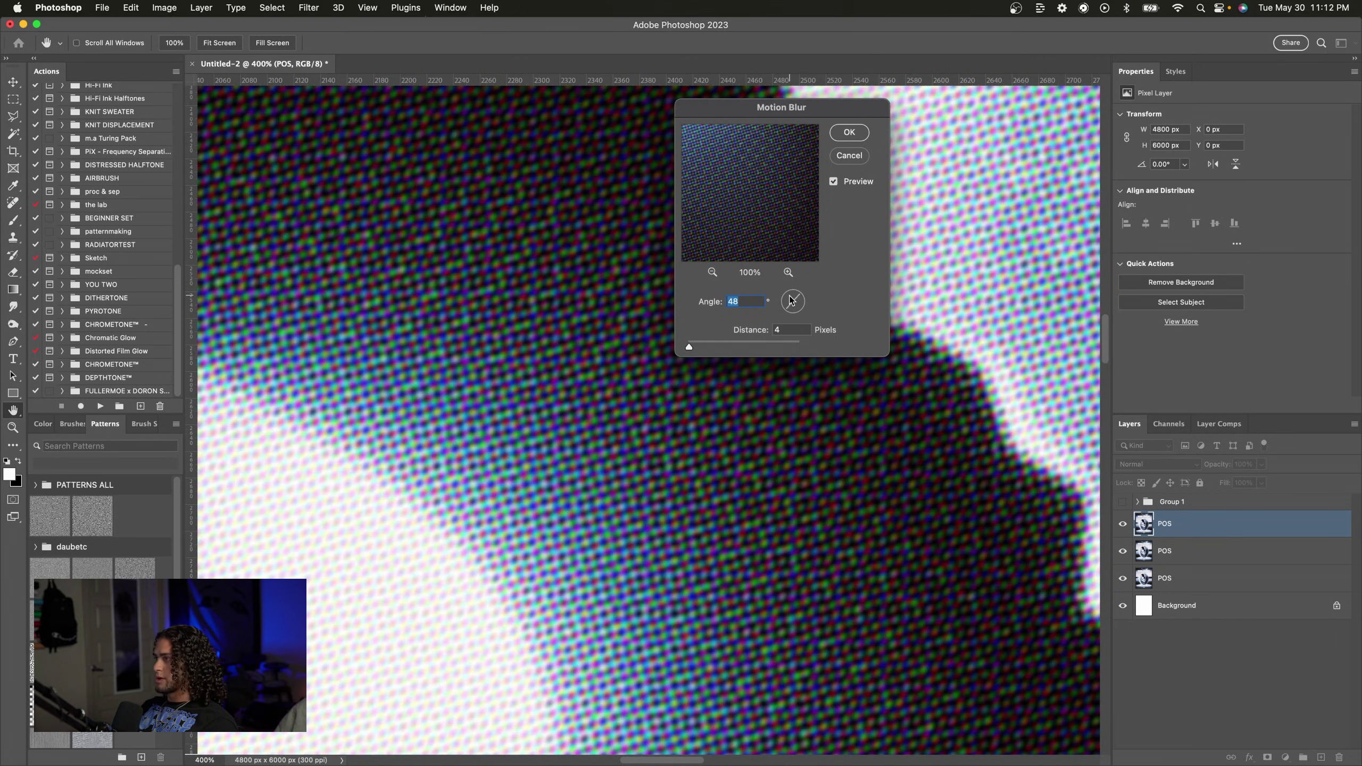
{"action": "left_click_drag", "start_coordinate": [791, 301], "coordinate": [801, 295]}
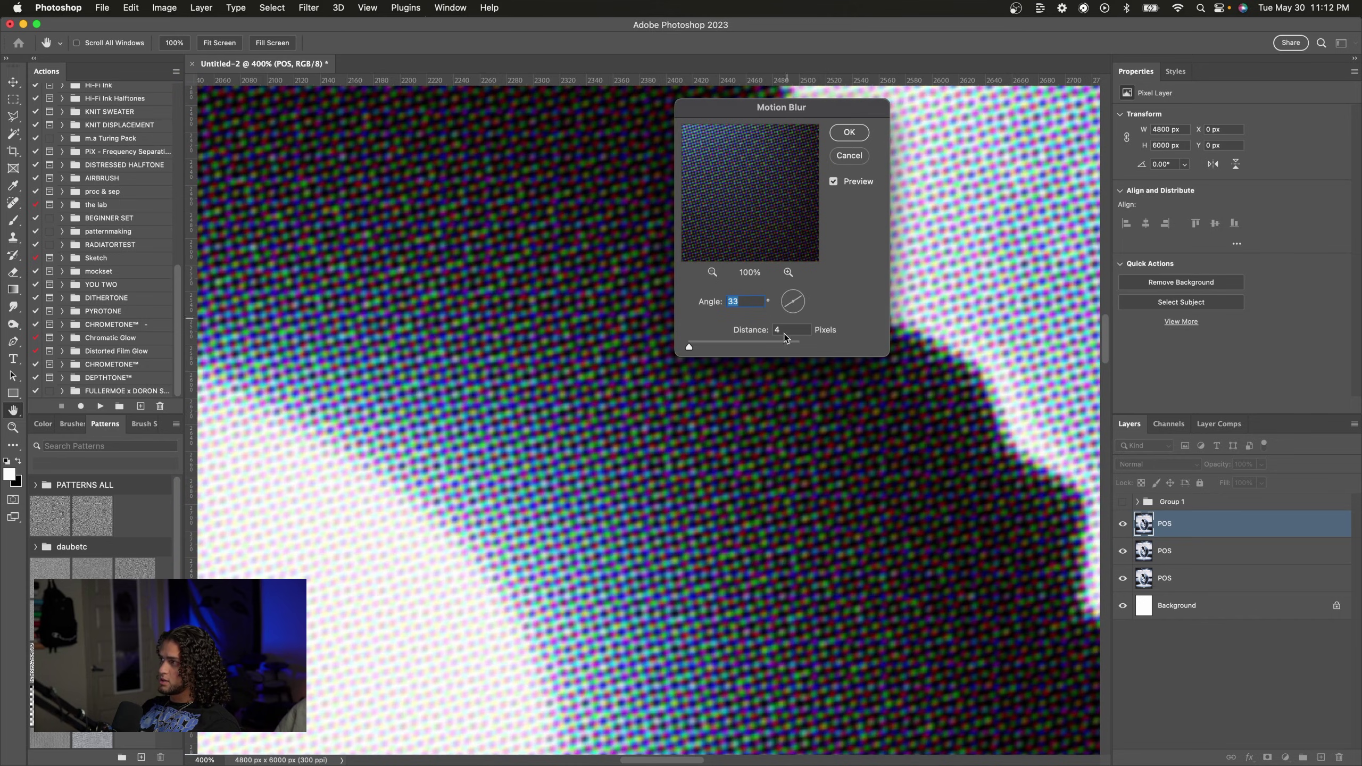
{"action": "left_click", "coordinate": [787, 328]}
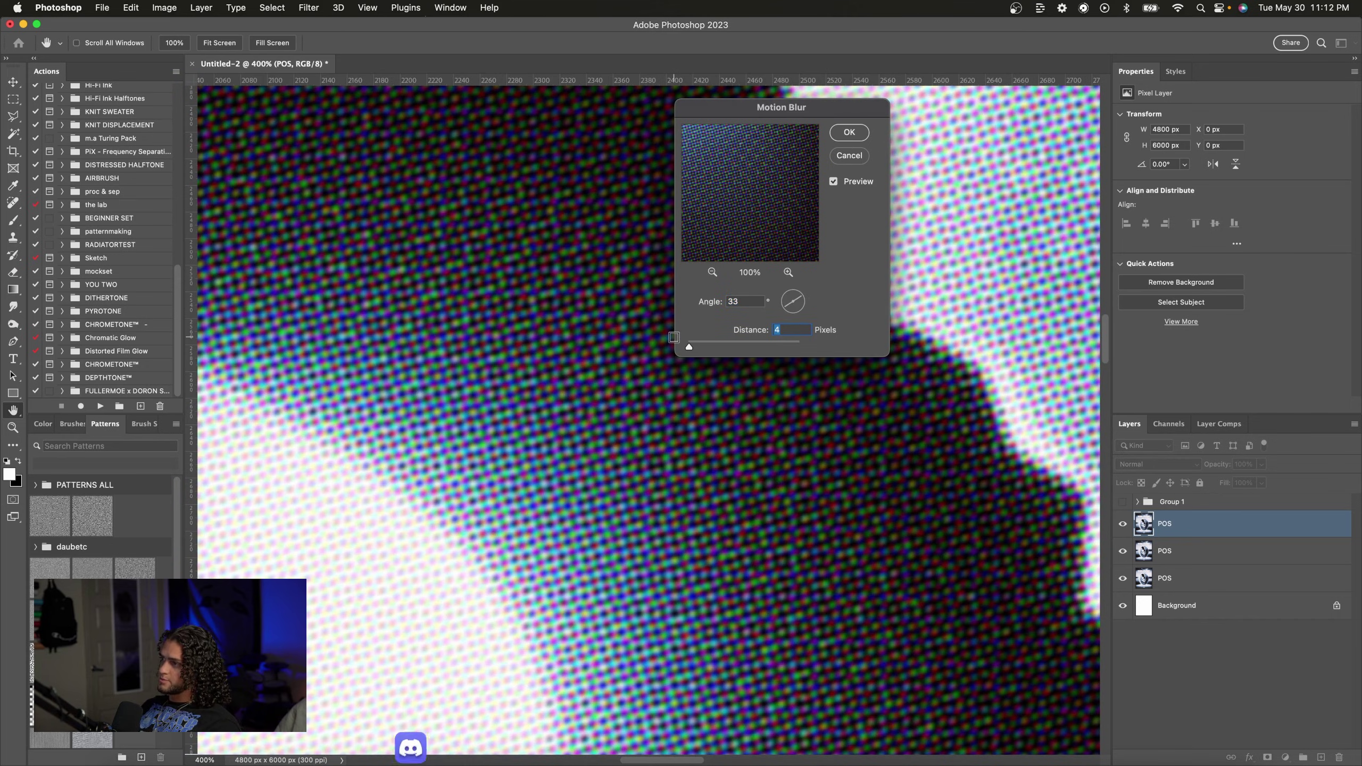
{"action": "key", "text": "Return"}
Step: Try 50% opacity on the blurred top POS layer, comparing zoomed and full-poster views
{"action": "key", "text": "super+minus"}
{"action": "key", "text": "super+minus"}
{"action": "key", "text": "super+minus"}
{"action": "key", "text": "super+minus"}
{"action": "key", "text": "super+minus"}
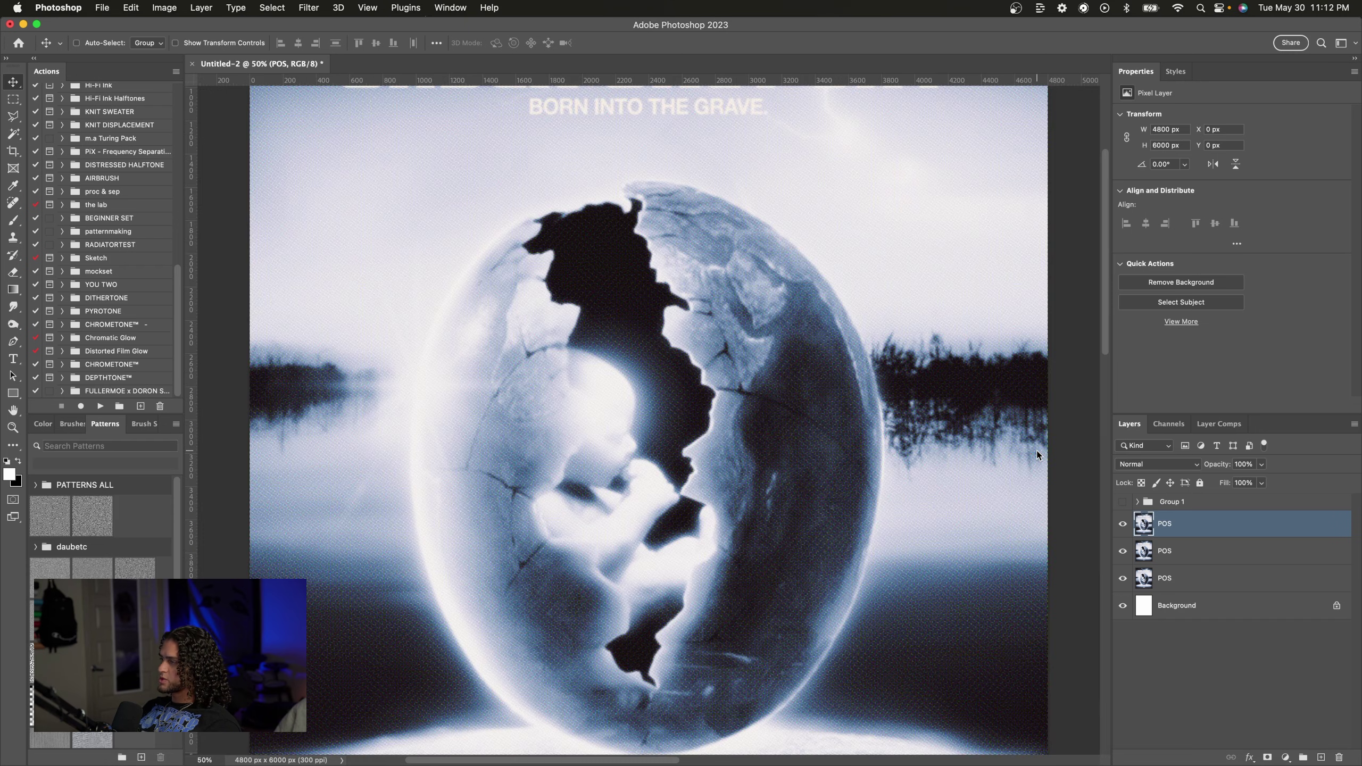
{"action": "scroll", "coordinate": [869, 446], "scroll_direction": "down", "scroll_amount": 4}
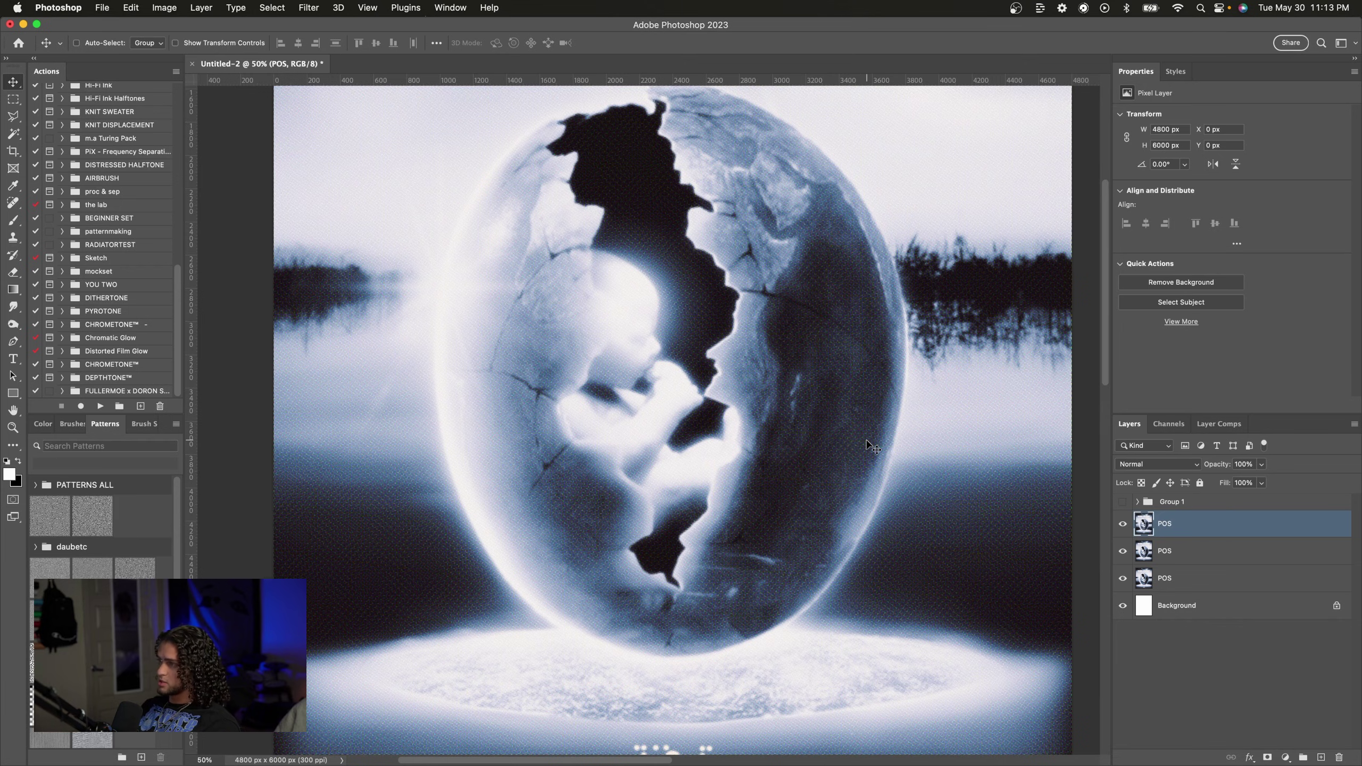
{"action": "scroll", "coordinate": [869, 445], "scroll_direction": "up", "scroll_amount": 3}
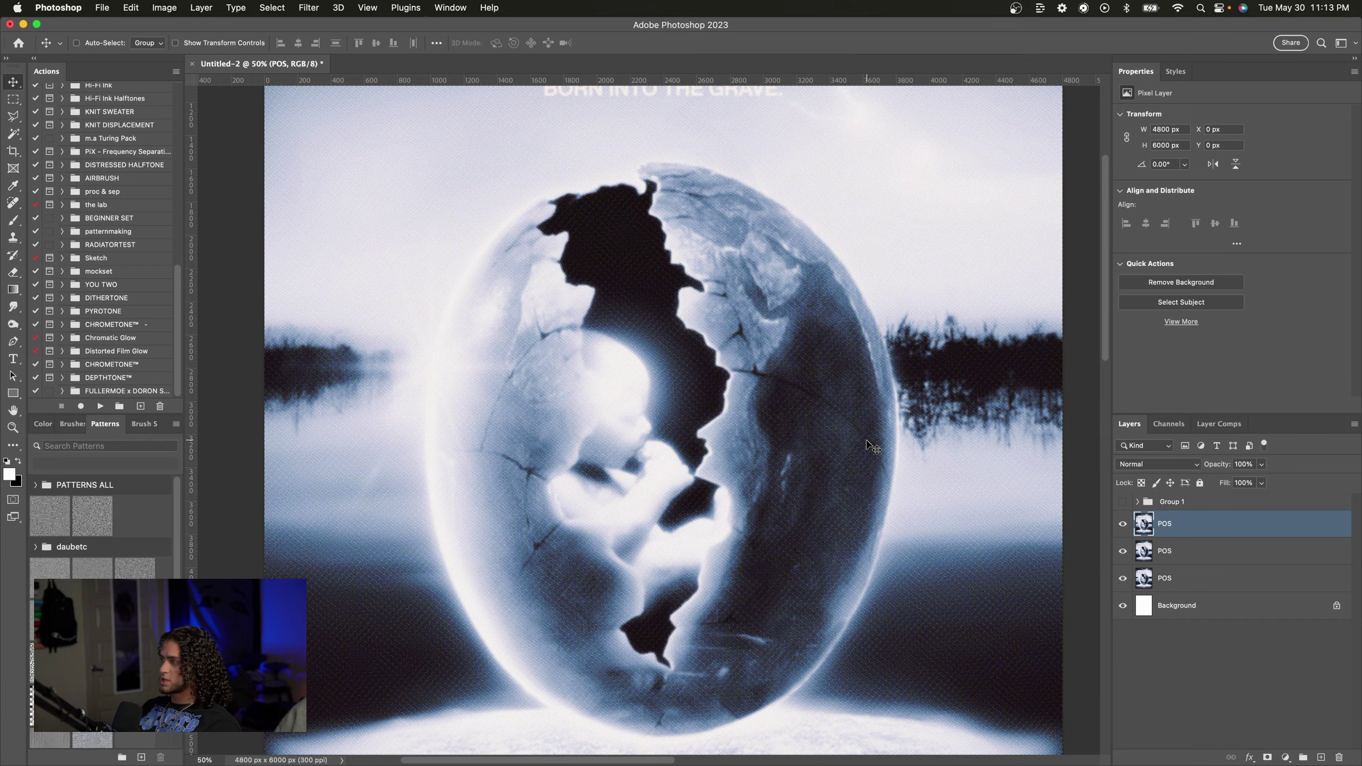
{"action": "key", "text": "super+plus"}
{"action": "key", "text": "super+plus"}
{"action": "key", "text": "super+plus"}
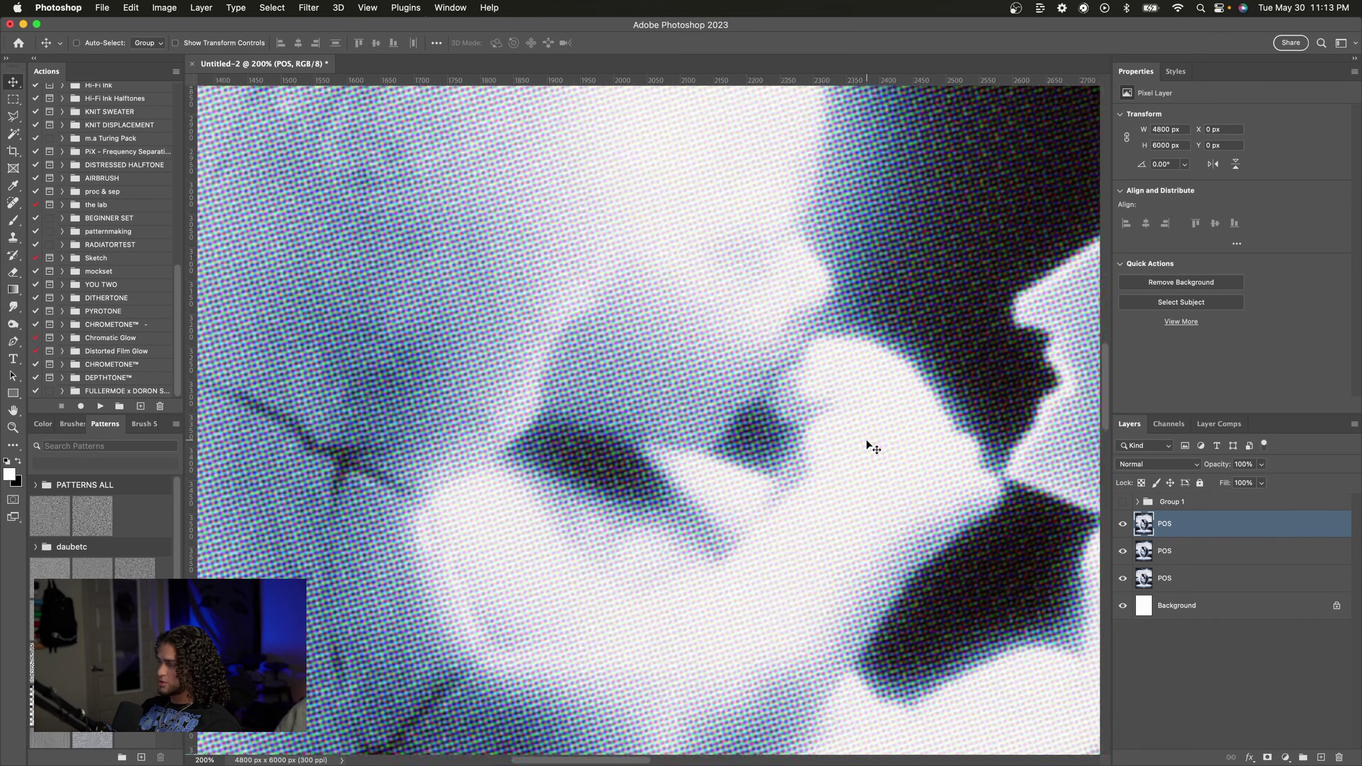
{"action": "scroll", "coordinate": [873, 449], "scroll_direction": "left", "scroll_amount": 10}
{"action": "key", "text": "5"}
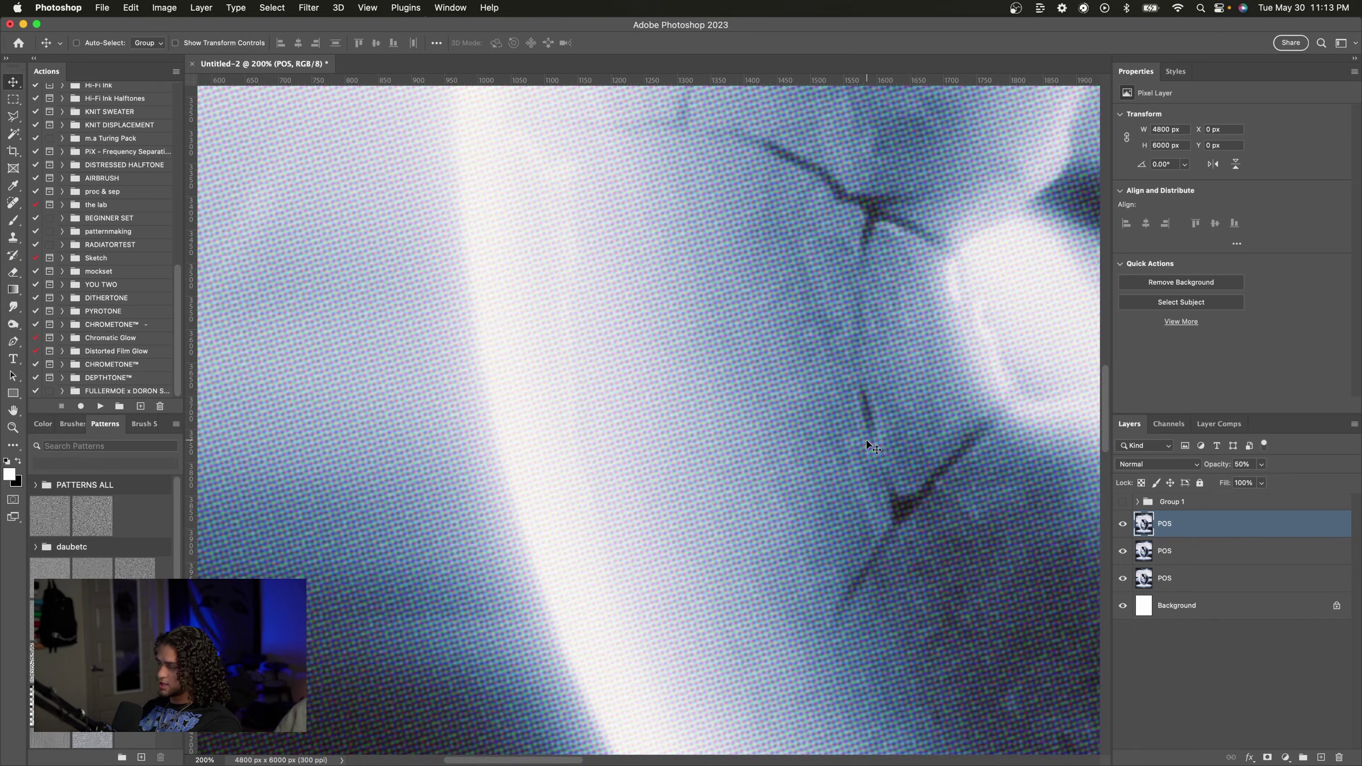
{"action": "key", "text": "super+0"}
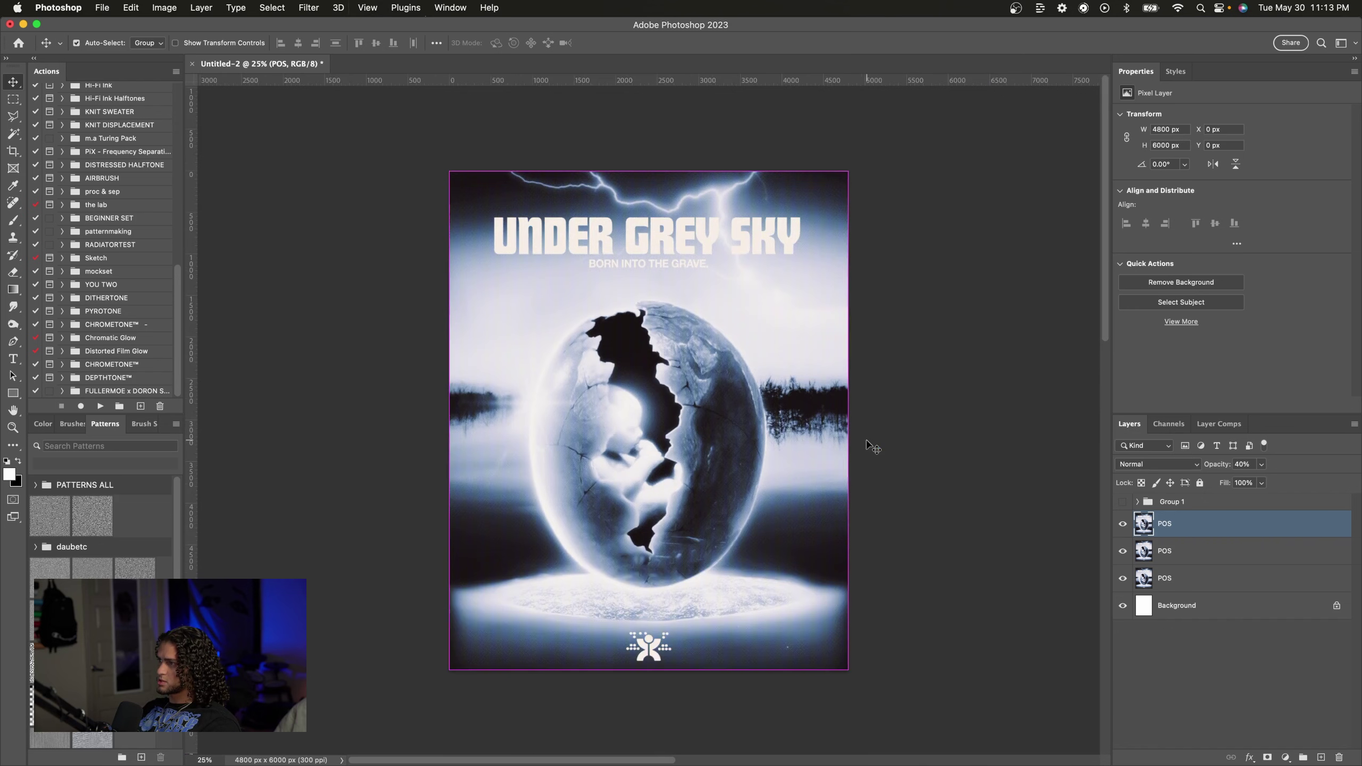
Step: Lower the top POS layer to 30% opacity for comparison, then add the second POS layer to the selection
{"action": "key", "text": "super+plus"}
{"action": "key", "text": "super+plus"}
{"action": "key", "text": "super+plus"}
{"action": "key", "text": "super+plus"}
{"action": "key", "text": "super+plus"}
{"action": "key", "text": "super+plus"}
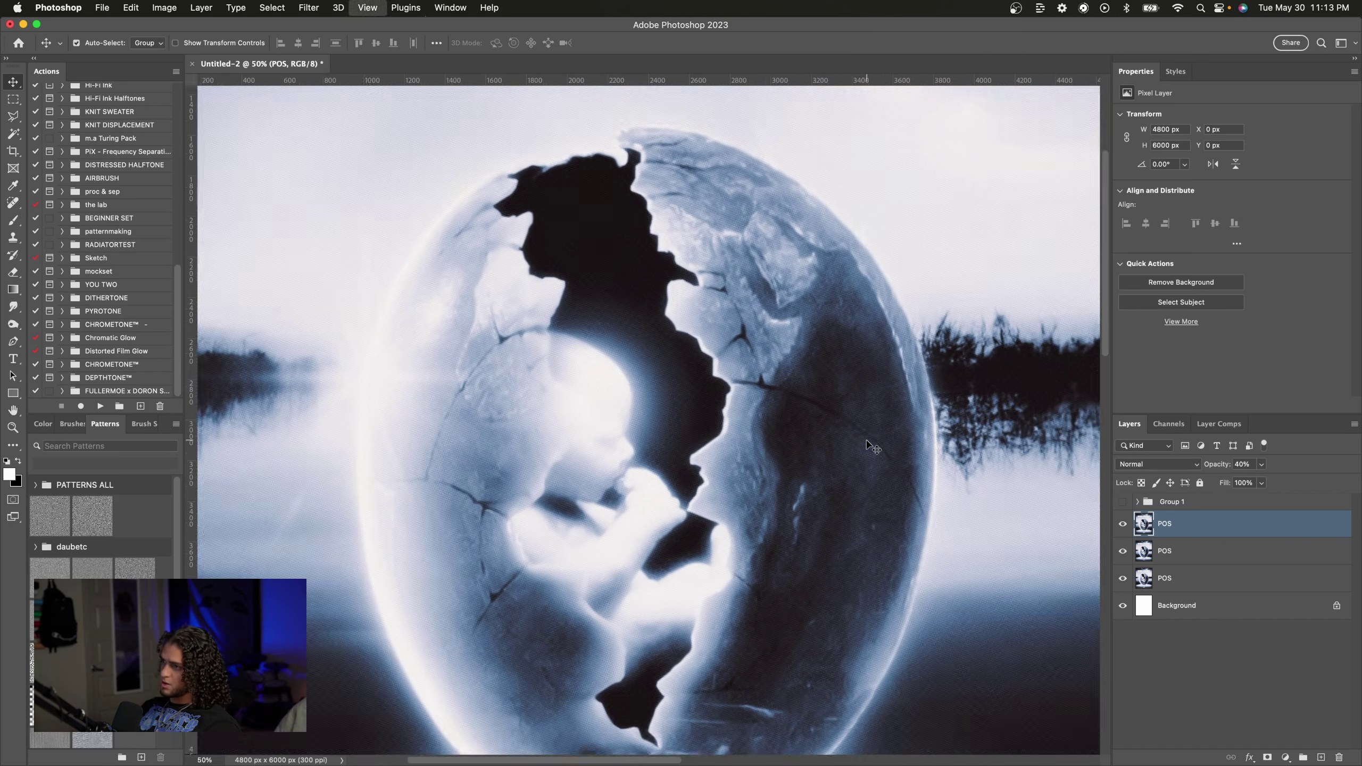
{"action": "key", "text": "3"}
{"action": "scroll", "coordinate": [874, 449], "scroll_direction": "left", "scroll_amount": 5}
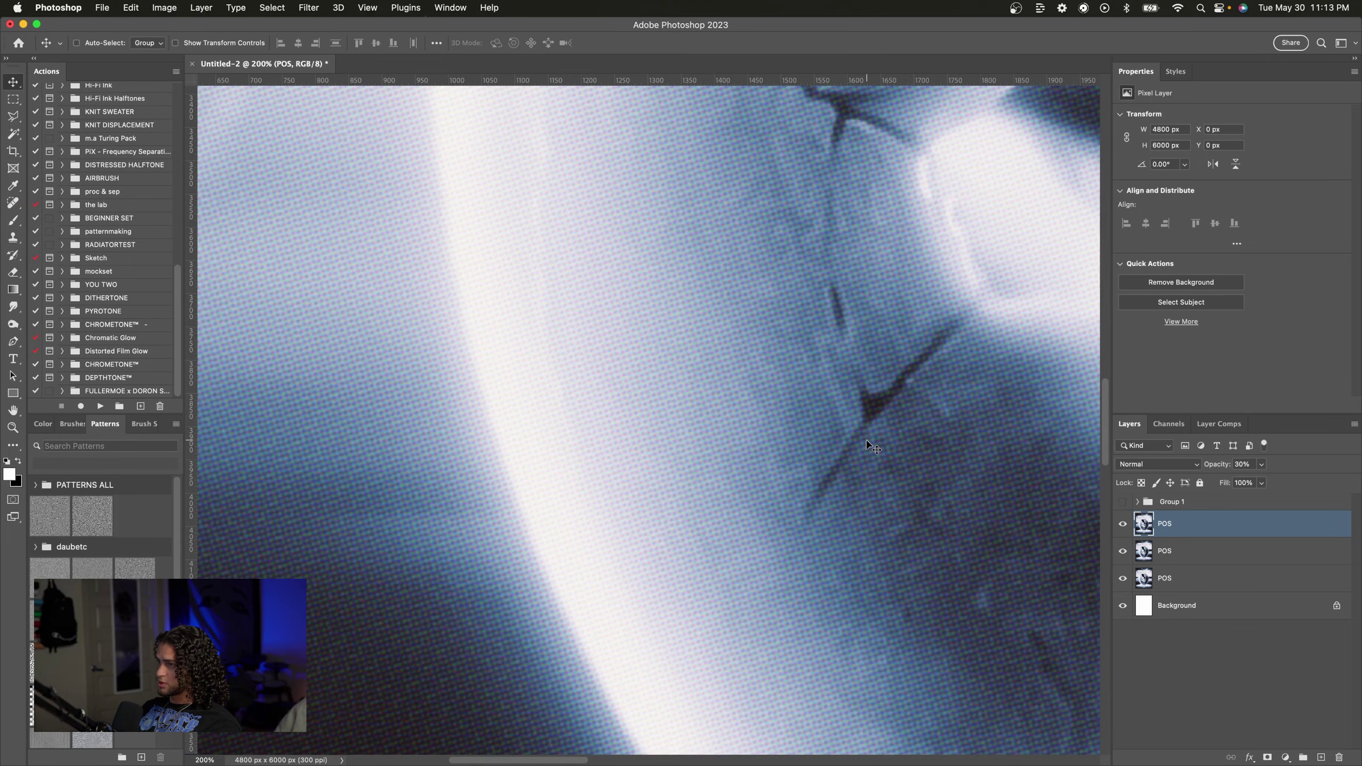
{"action": "key", "text": "super+0"}
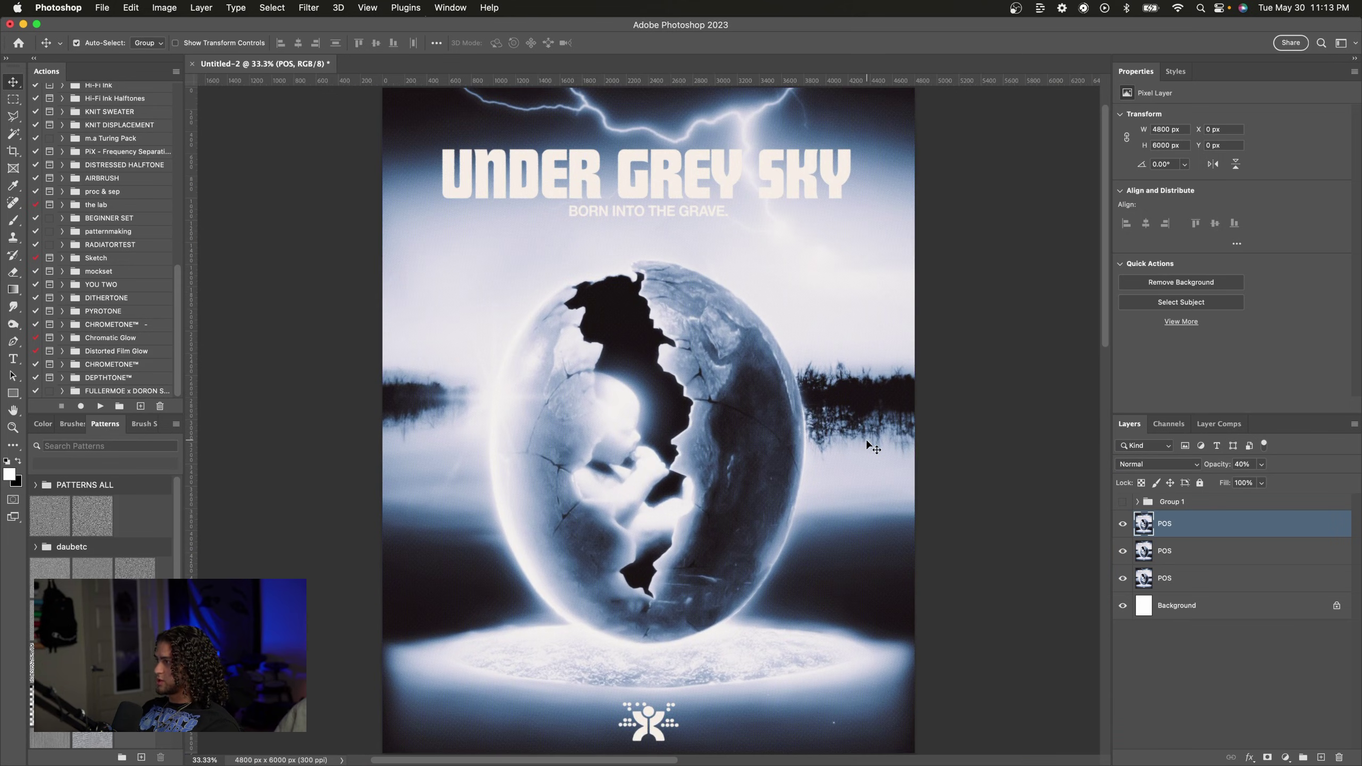
{"action": "key", "text": "super+plus"}
{"action": "key", "text": "super+plus"}
{"action": "key", "text": "super+plus"}
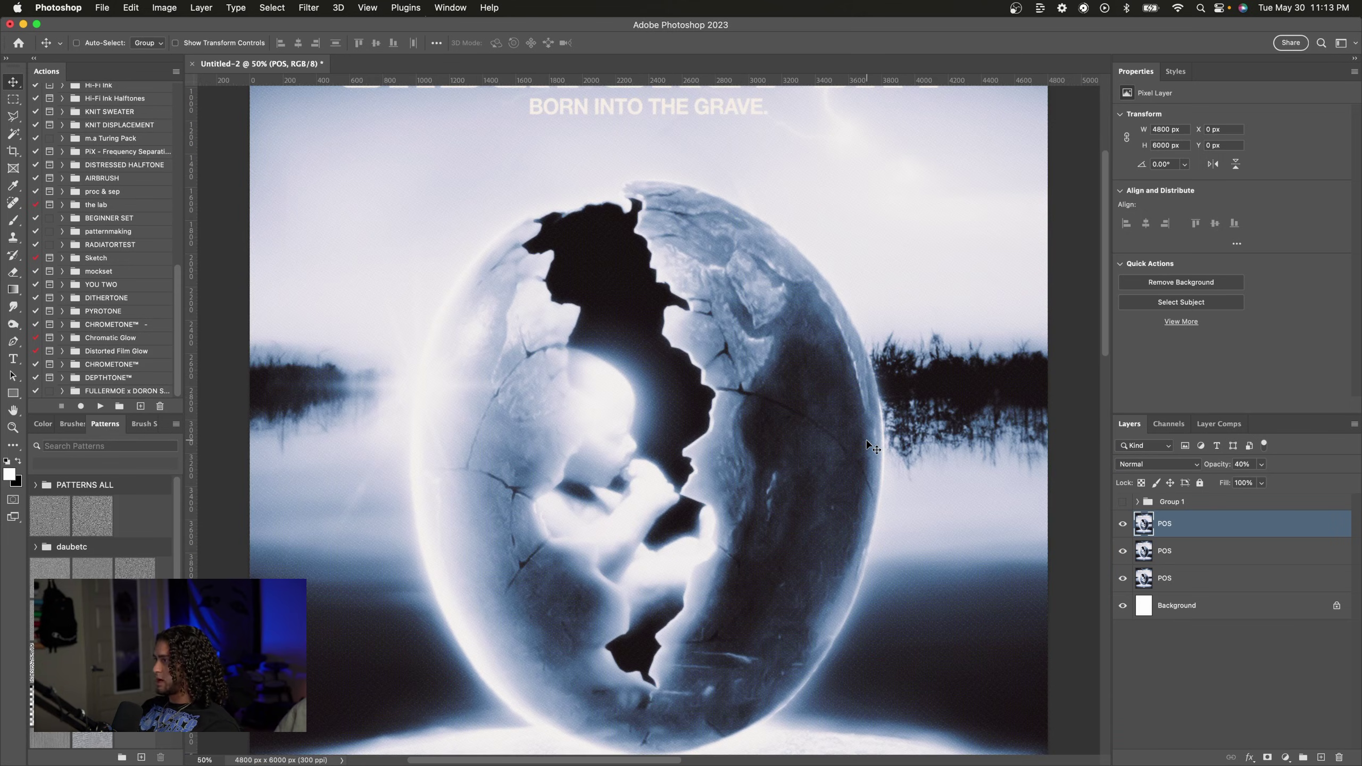
{"action": "left_click", "coordinate": [1210, 551], "text": "super"}
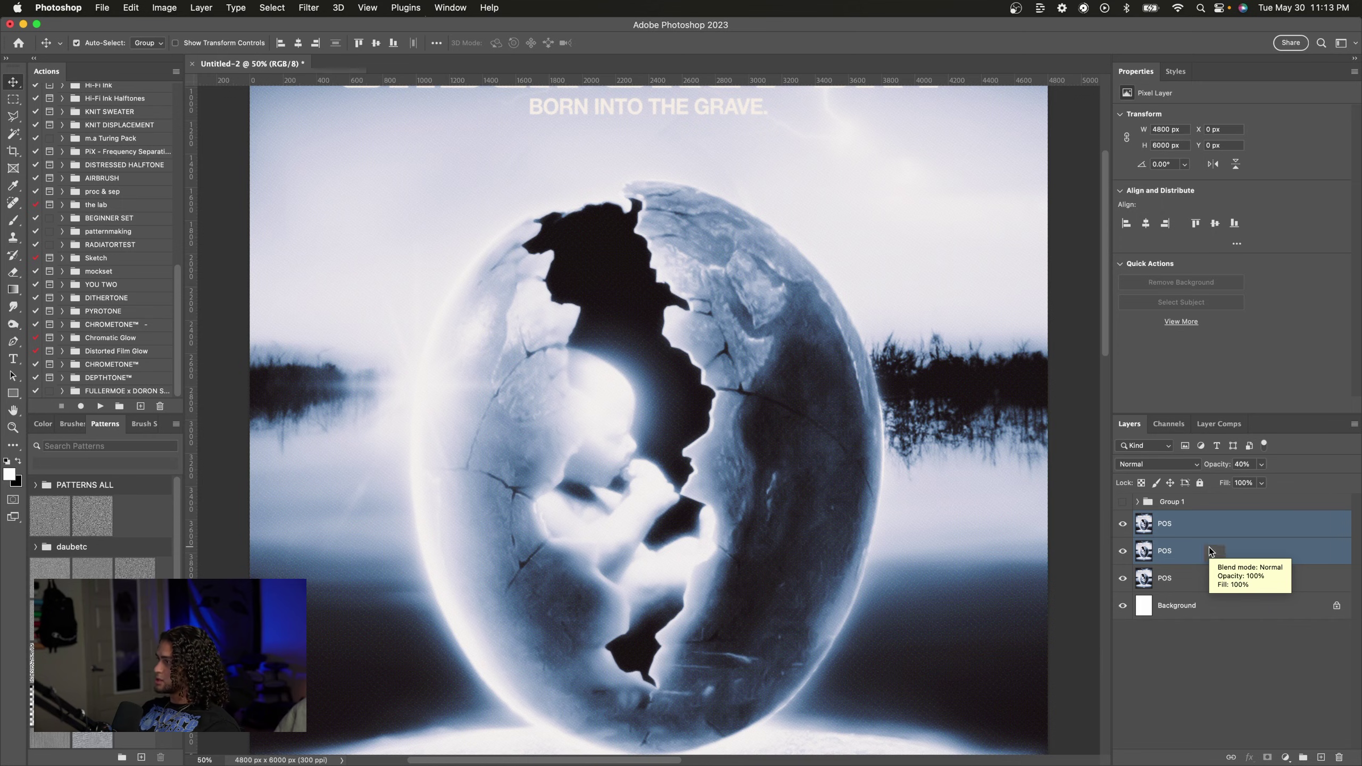
Step: Stamp the selected POS layers into a POS (merged) layer, then bring up the Finder JPEGs folder
{"action": "key", "text": "super+alt+e"}
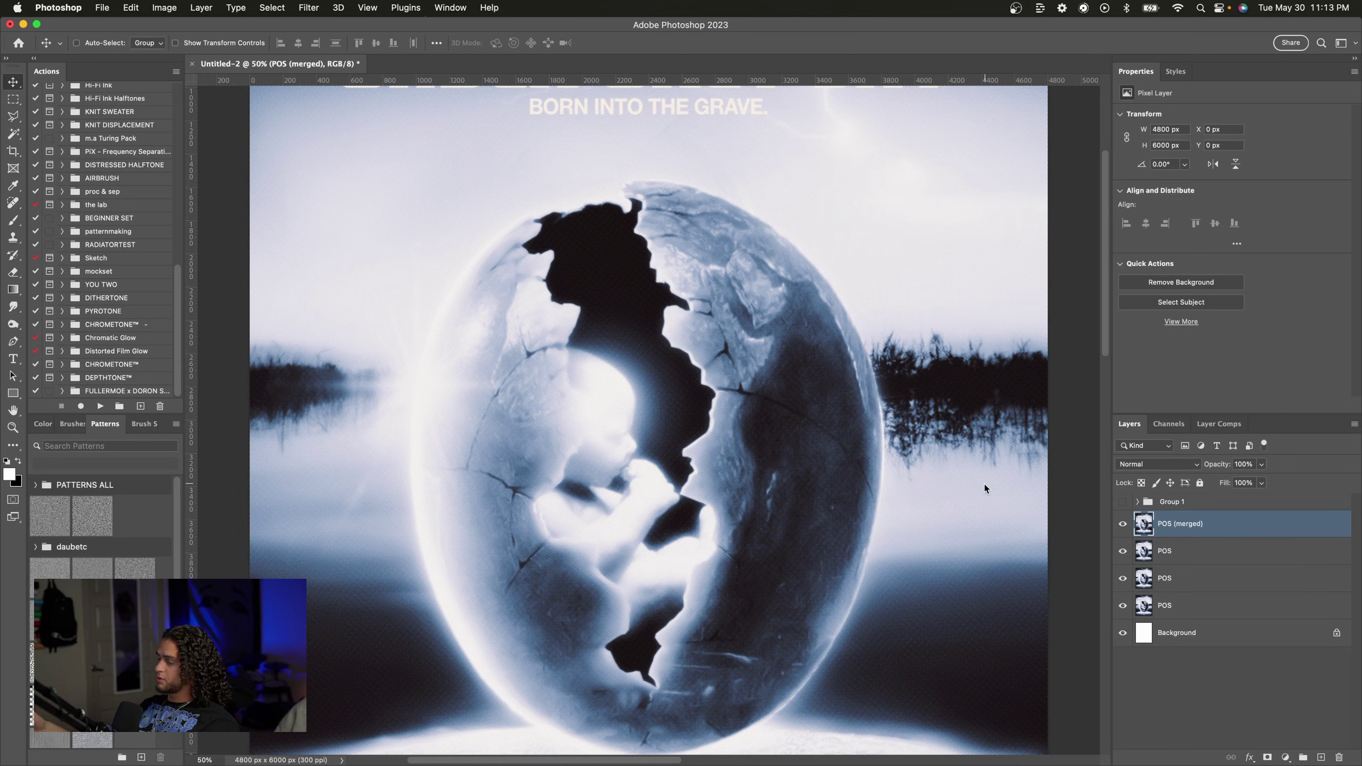
{"action": "key", "text": "super+minus"}
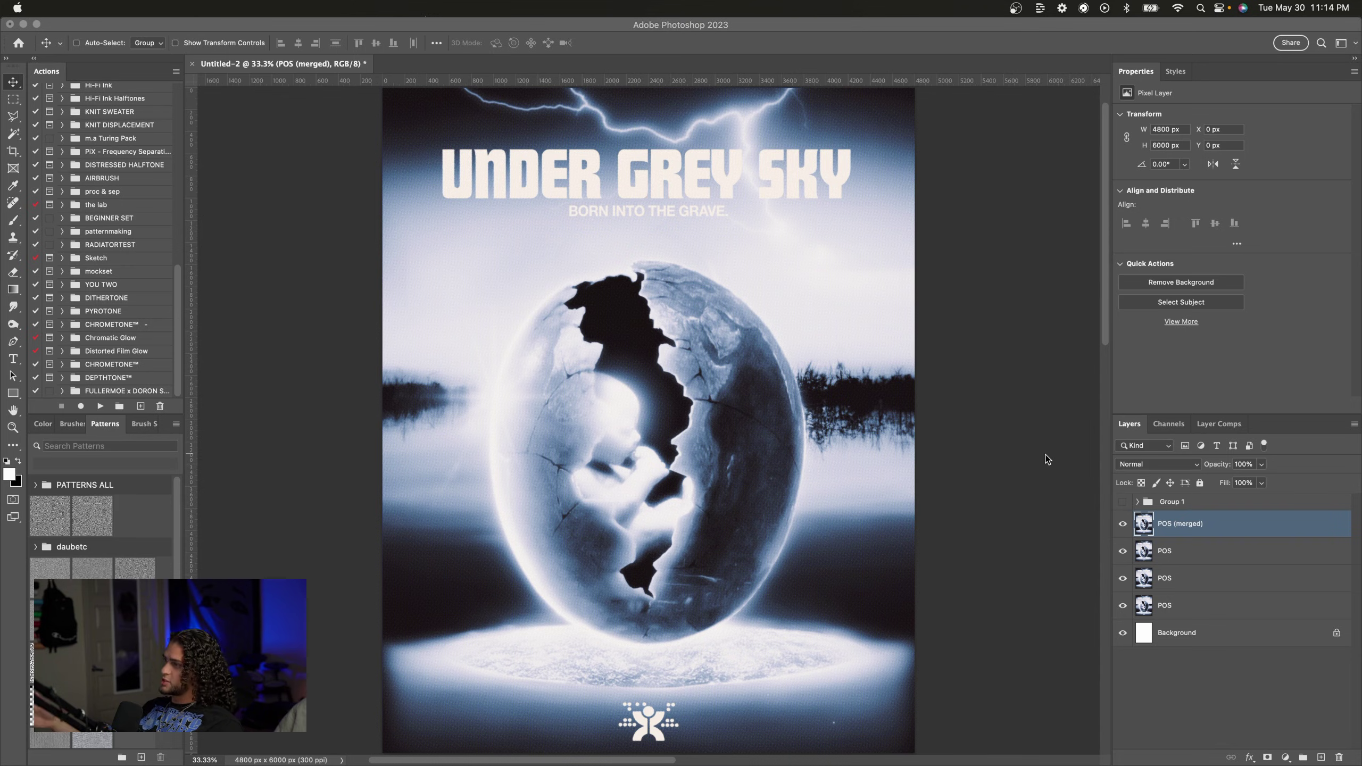
{"action": "key", "text": "super+Tab"}
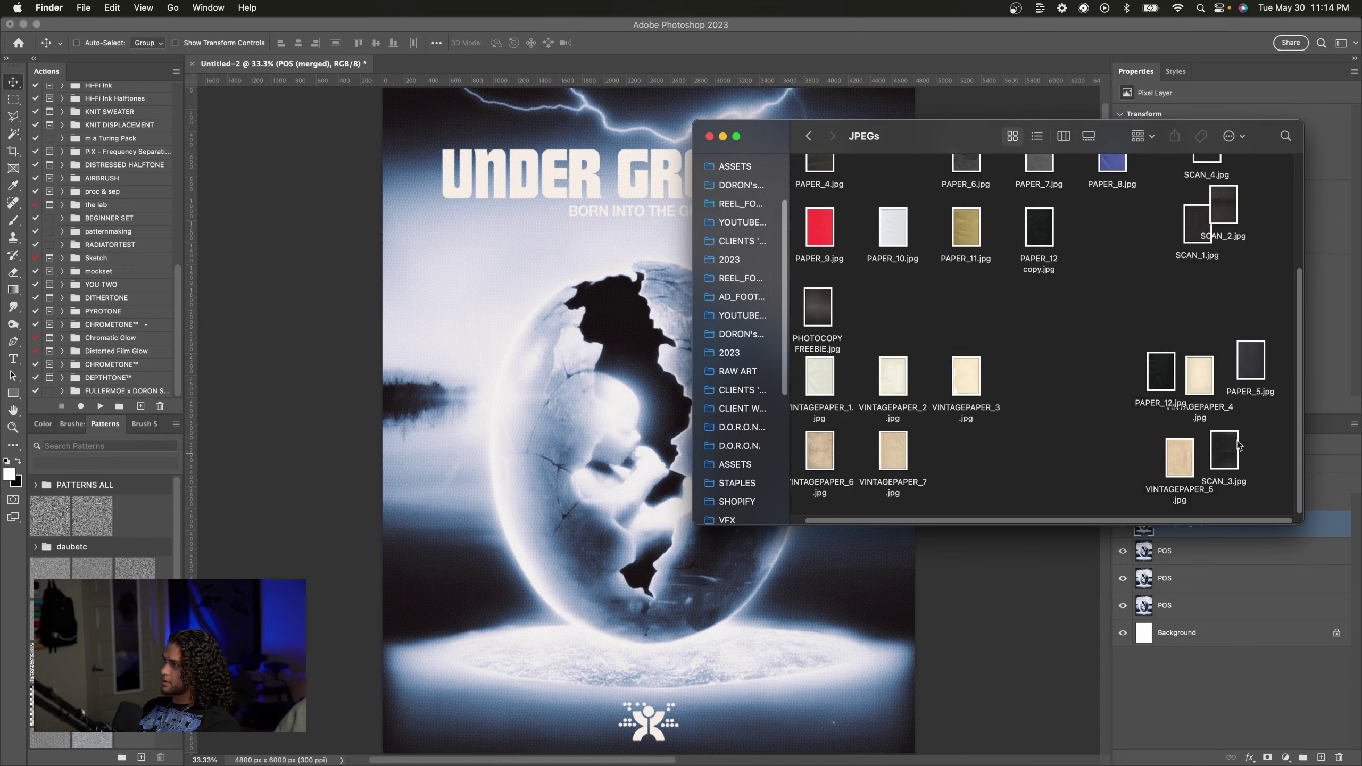
Step: Place SCAN_3.jpg from Finder as a new layer stretched across the entire poster canvas
{"action": "mouse_move", "coordinate": [1133, 329]}
{"action": "left_mouse_down"}
{"action": "mouse_move", "coordinate": [1277, 487]}
{"action": "mouse_move", "coordinate": [1147, 325]}
{"action": "left_mouse_up"}
{"action": "left_click_drag", "start_coordinate": [1232, 449], "coordinate": [639, 443]}
{"action": "left_click_drag", "start_coordinate": [829, 421], "coordinate": [872, 398]}
{"action": "key", "text": "Return"}
{"action": "key", "text": "super+equal"}
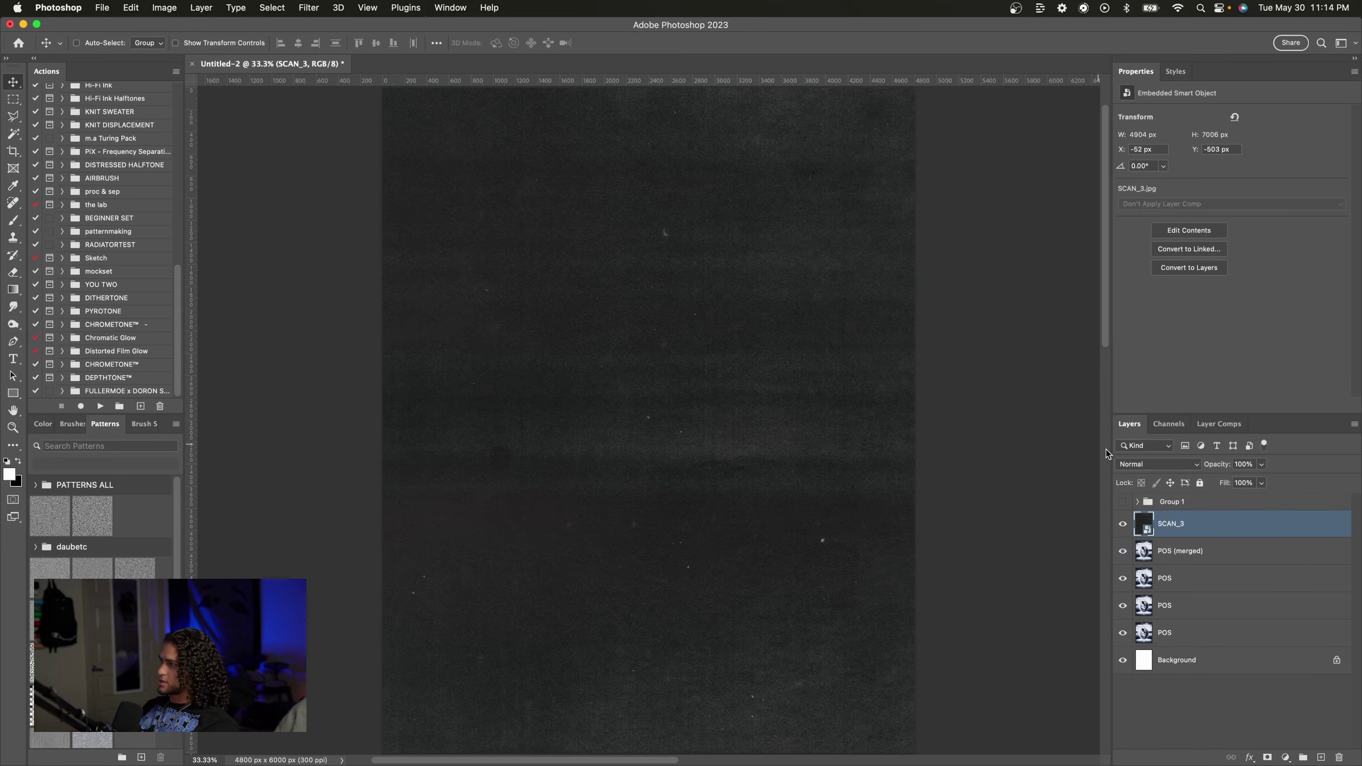
Step: Set SCAN_3's blend mode to Screen and toggle its visibility to compare
{"action": "left_click", "coordinate": [1127, 464]}
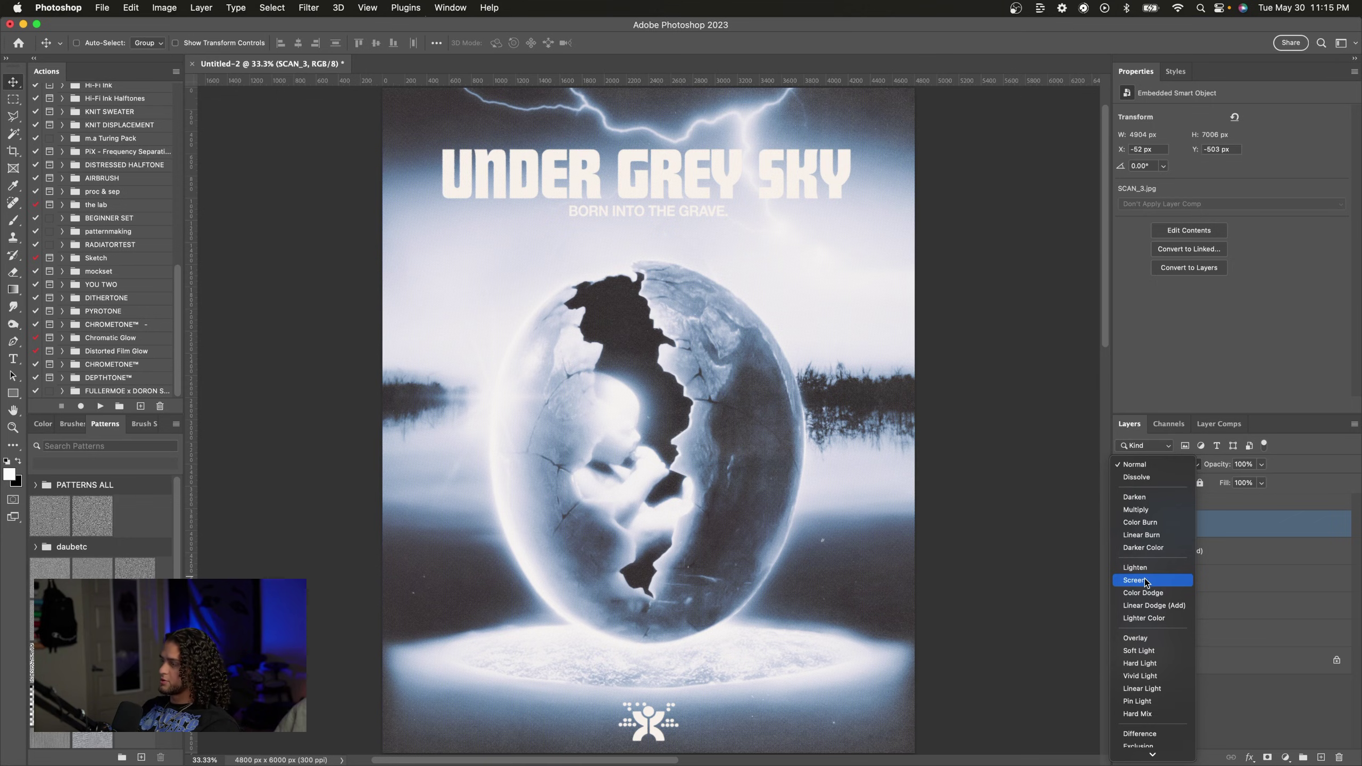
{"action": "left_click", "coordinate": [1146, 581]}
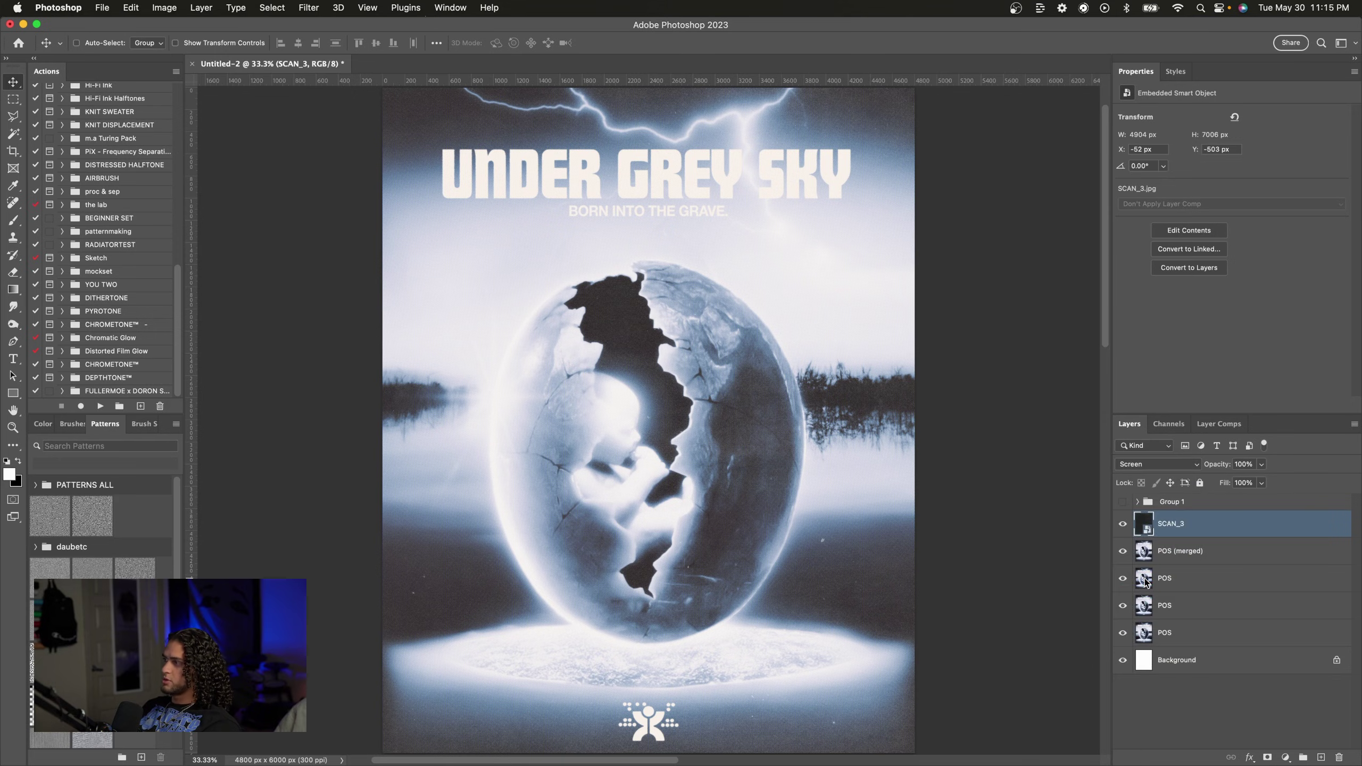
{"action": "left_click", "coordinate": [1123, 524]}
{"action": "left_click", "coordinate": [1123, 525]}
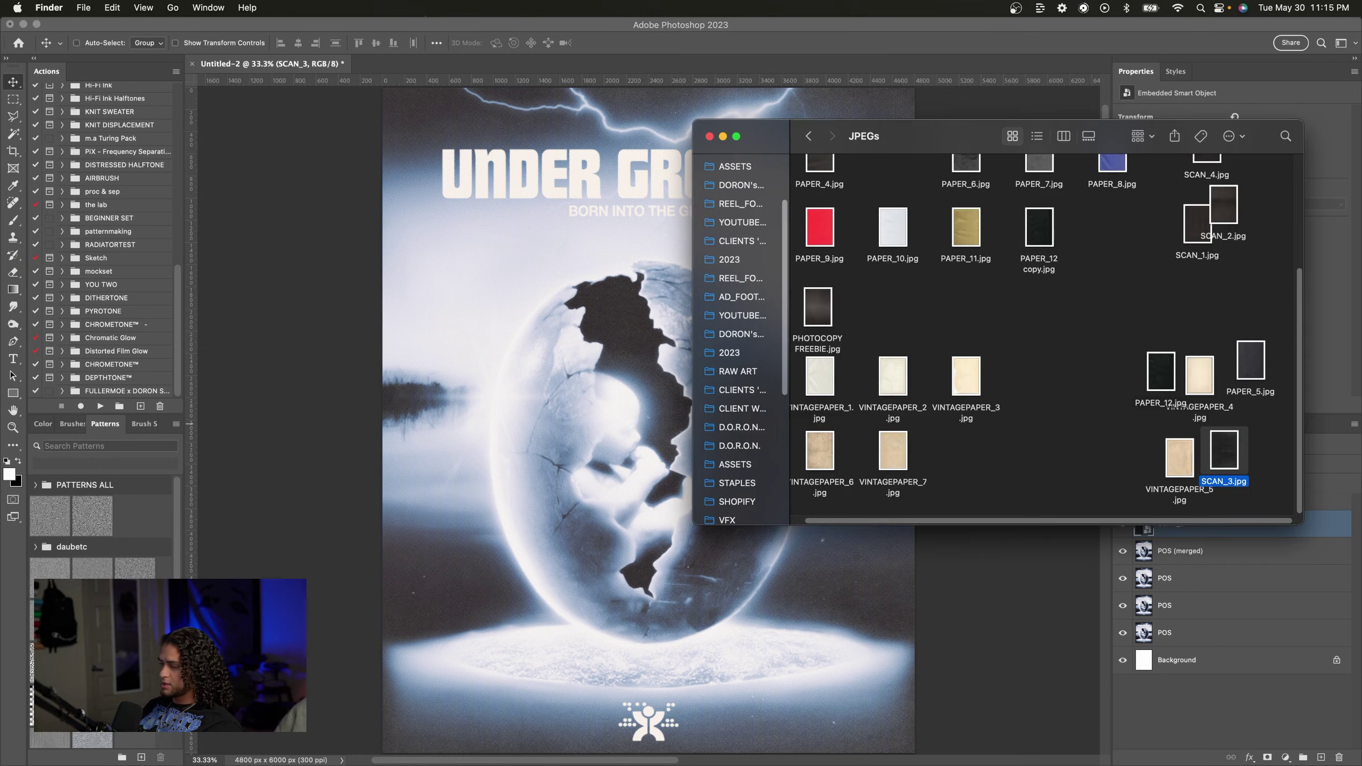
Step: Drag PAPER_12.jpg from Finder onto the poster canvas
{"action": "left_click", "coordinate": [1038, 450]}
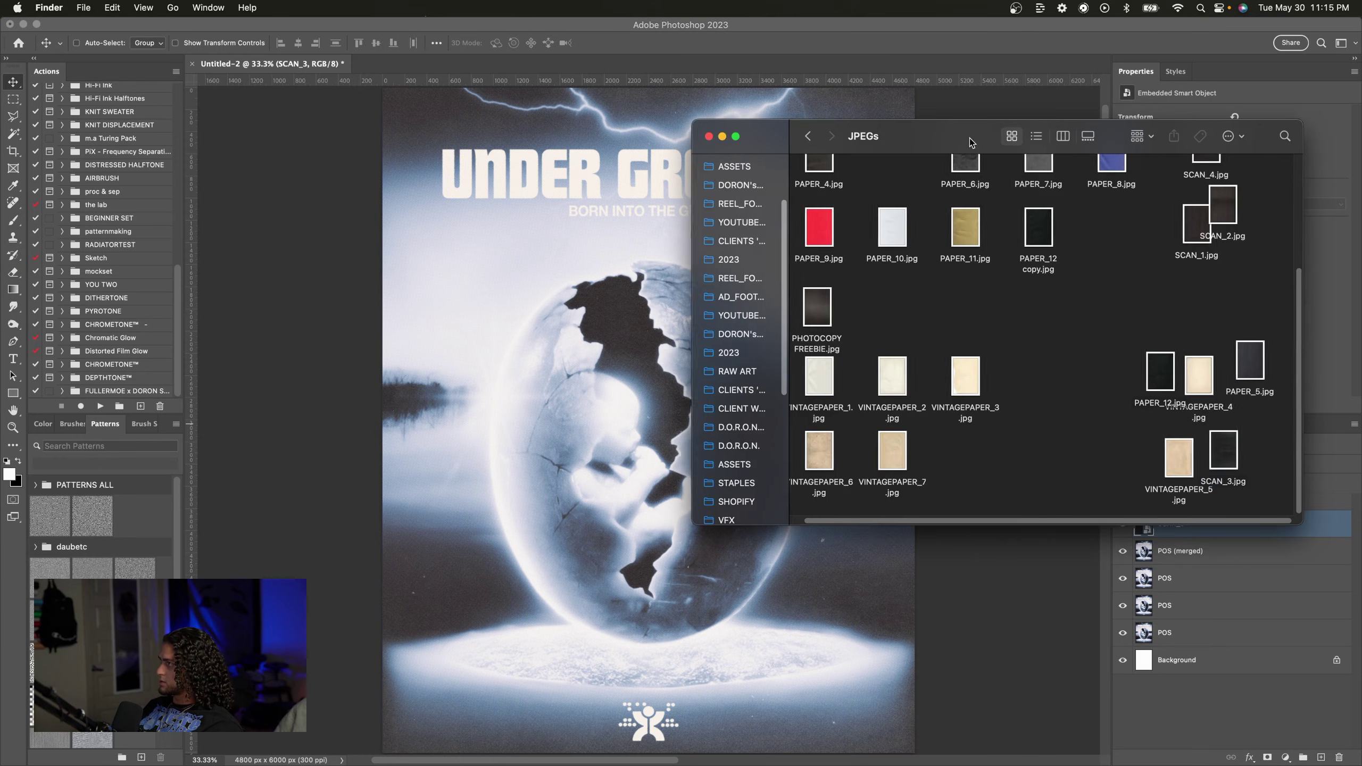
{"action": "left_click_drag", "start_coordinate": [969, 144], "coordinate": [1003, 141]}
{"action": "left_click_drag", "start_coordinate": [1195, 372], "coordinate": [652, 406]}
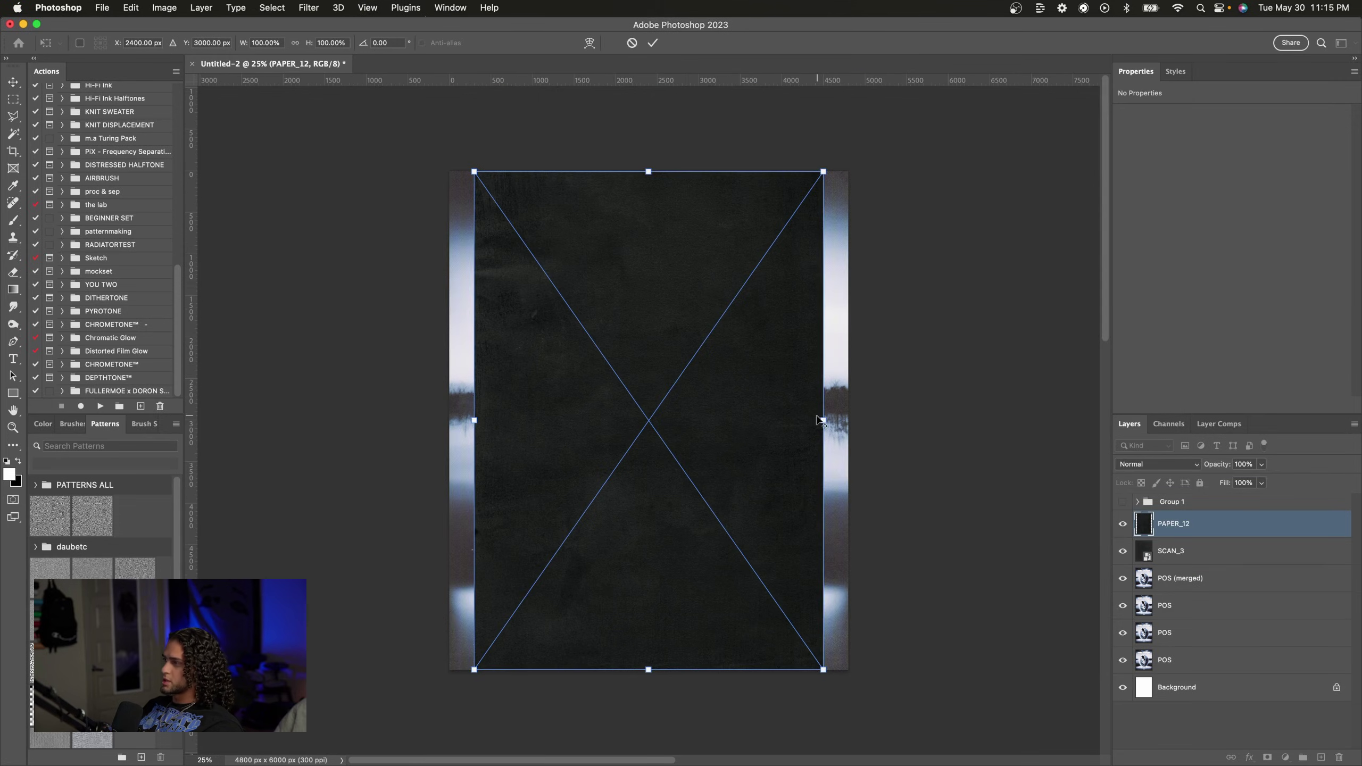
Step: Enlarge PAPER_12 to about 117% to cover the canvas and blend it in Screen mode
{"action": "left_click_drag", "start_coordinate": [823, 421], "coordinate": [854, 423]}
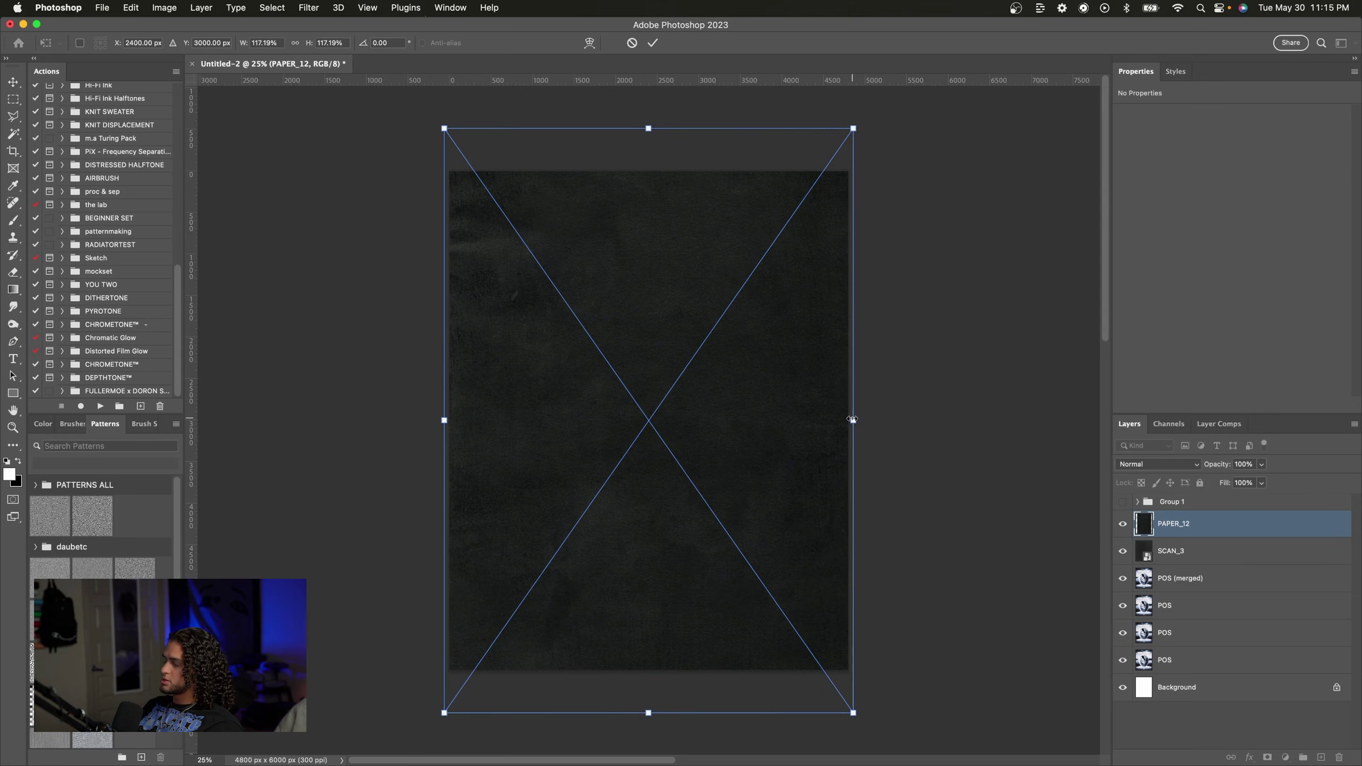
{"action": "key", "text": "Return"}
{"action": "key", "text": "super+equal"}
{"action": "left_click", "coordinate": [1136, 470]}
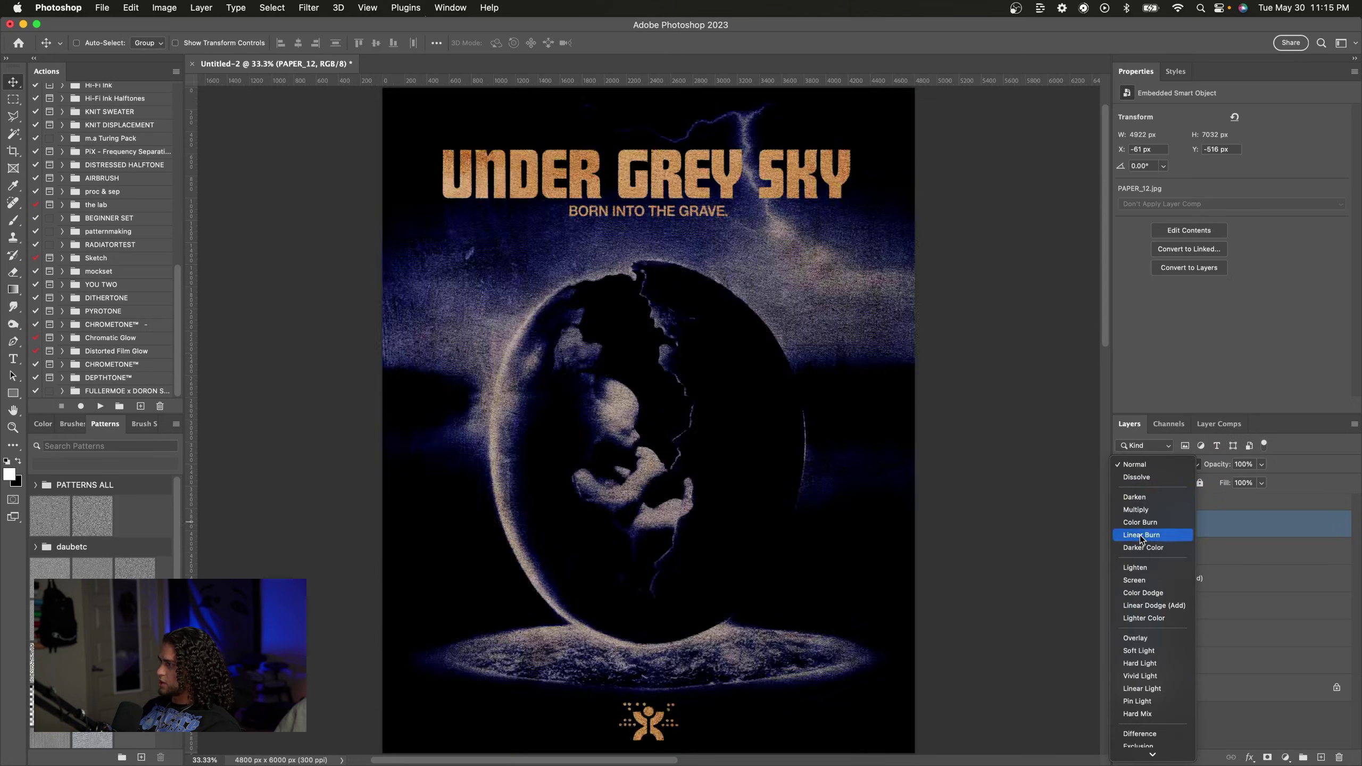
{"action": "left_click", "coordinate": [1145, 580]}
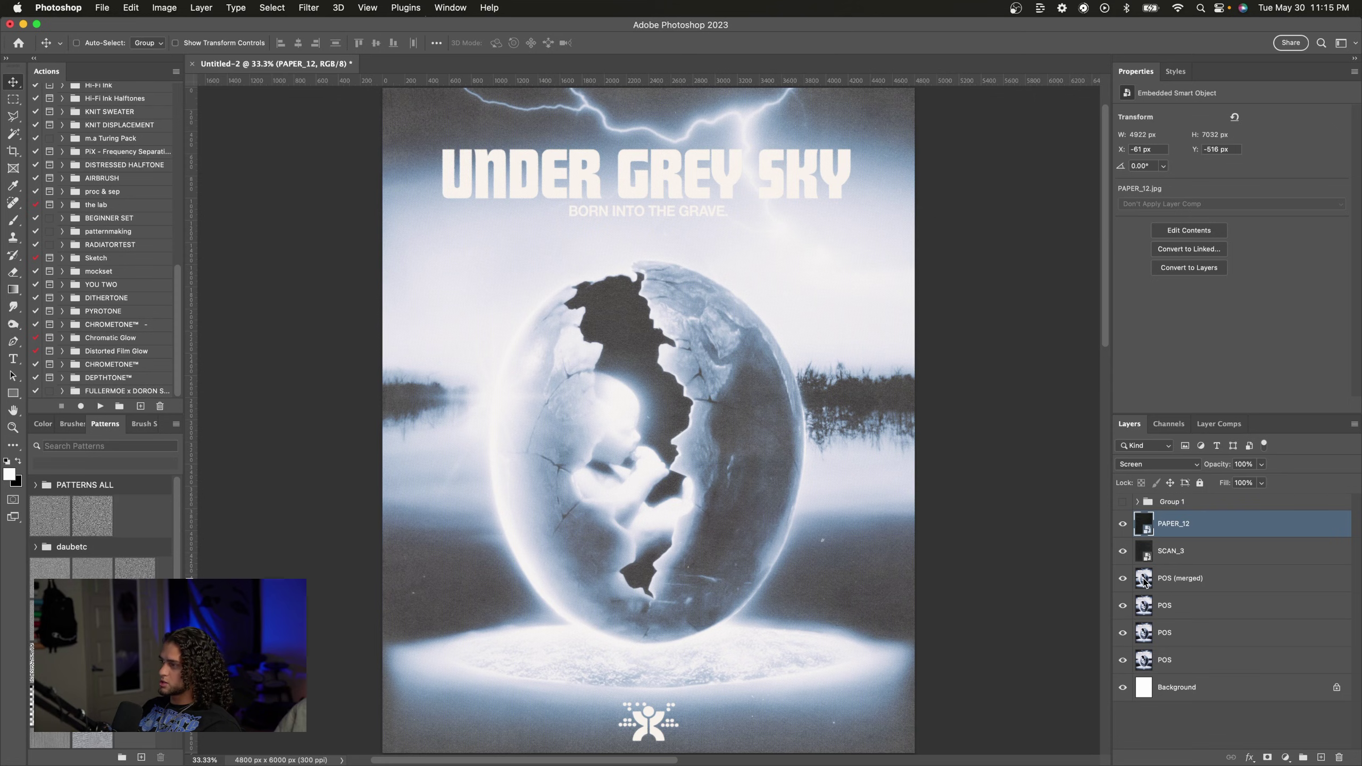
{"action": "scroll", "coordinate": [862, 455], "scroll_direction": "up", "scroll_amount": 3}
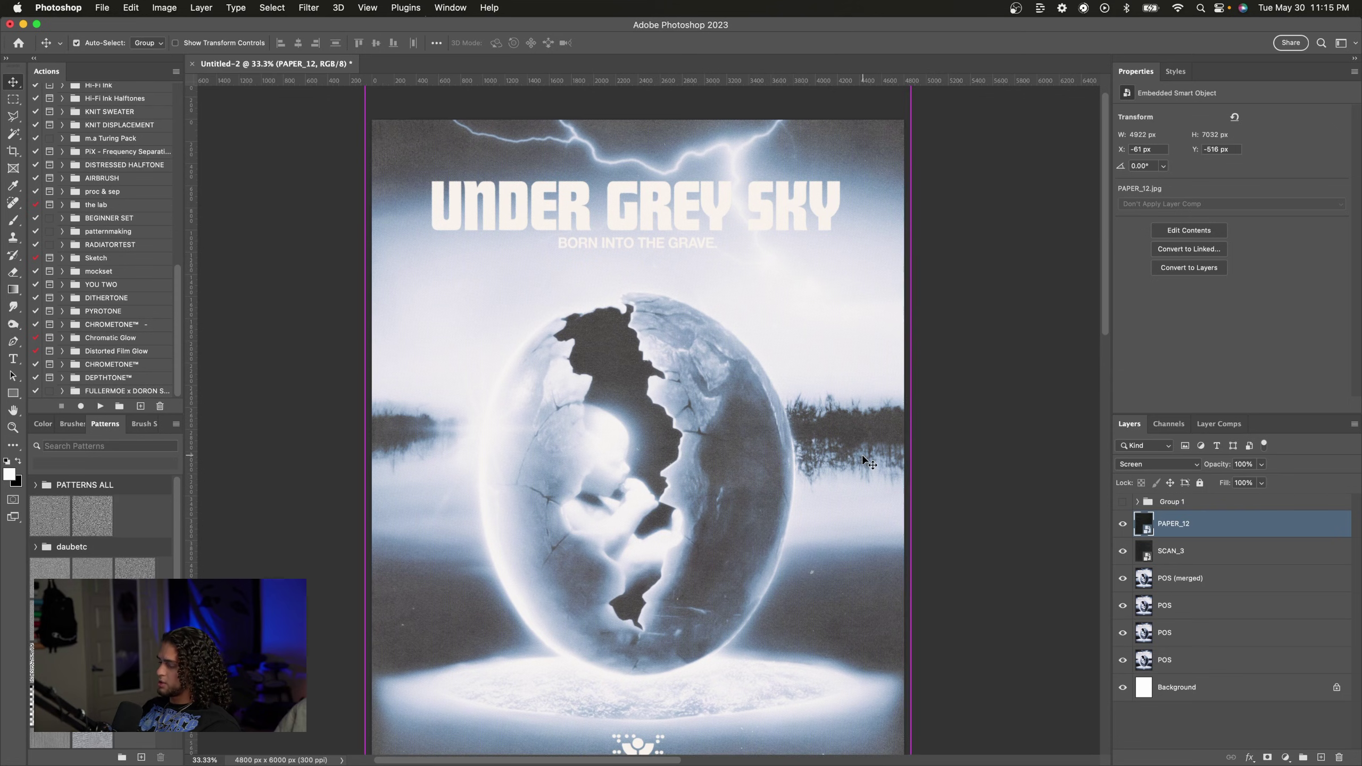
Step: Apply Levels to PAPER_12 with input values 17, 0.79 and 65
{"action": "key", "text": "super+l"}
{"action": "left_click_drag", "start_coordinate": [918, 216], "coordinate": [910, 193]}
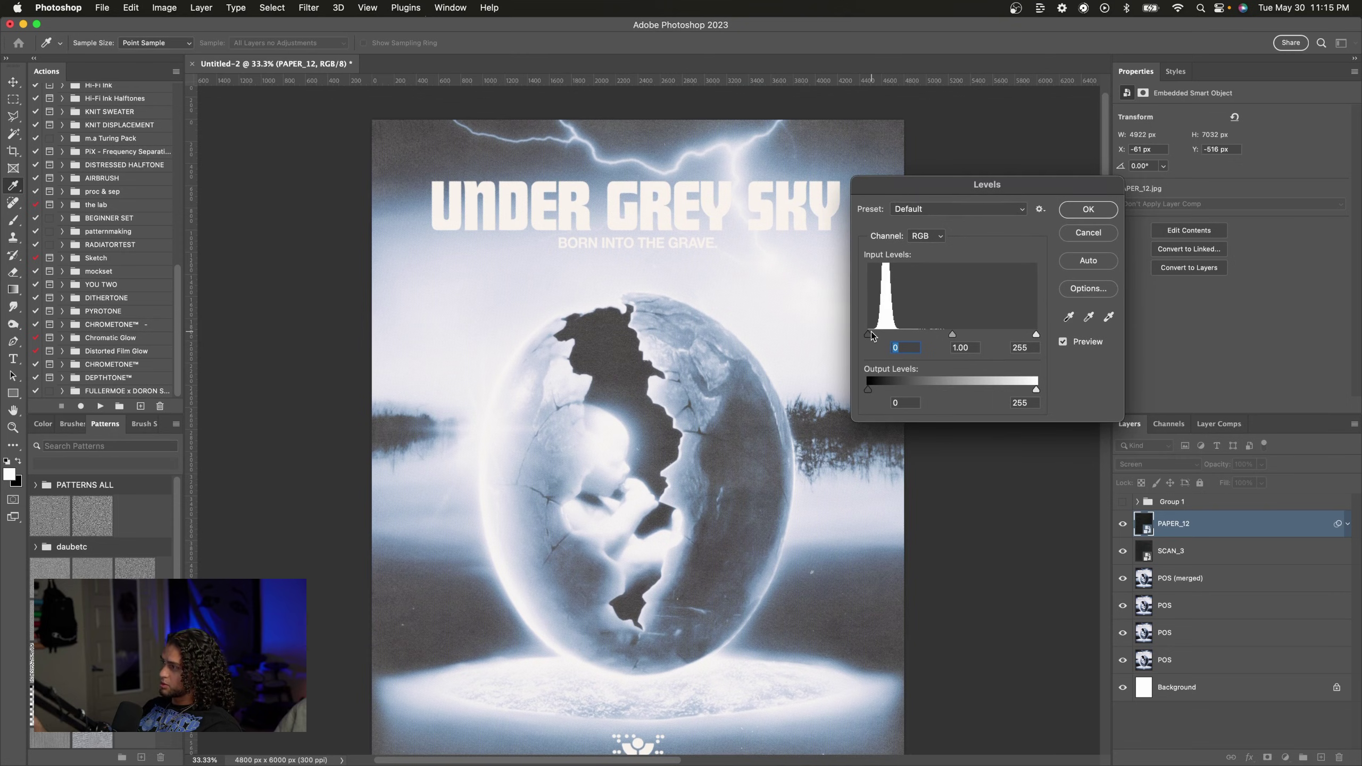
{"action": "left_click_drag", "start_coordinate": [871, 334], "coordinate": [880, 335]}
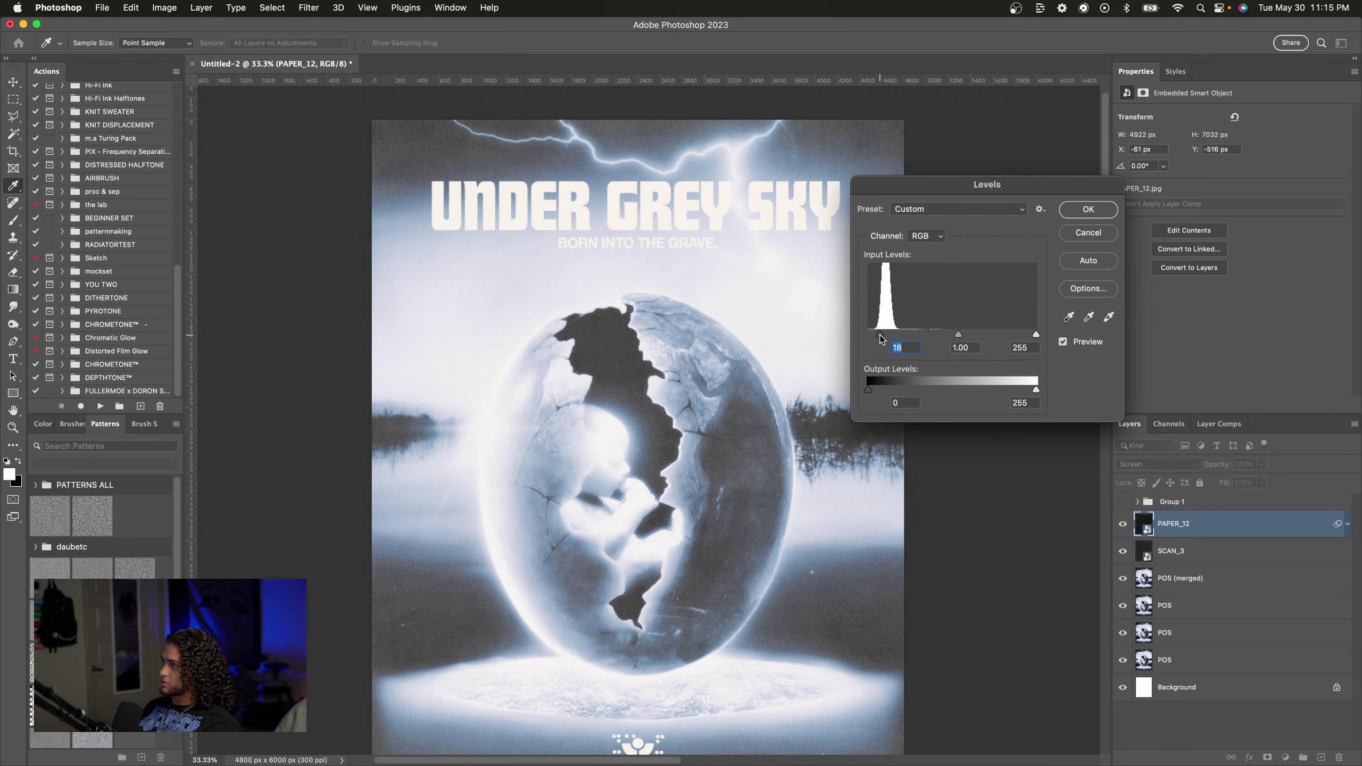
{"action": "left_click_drag", "start_coordinate": [1036, 334], "coordinate": [905, 341]}
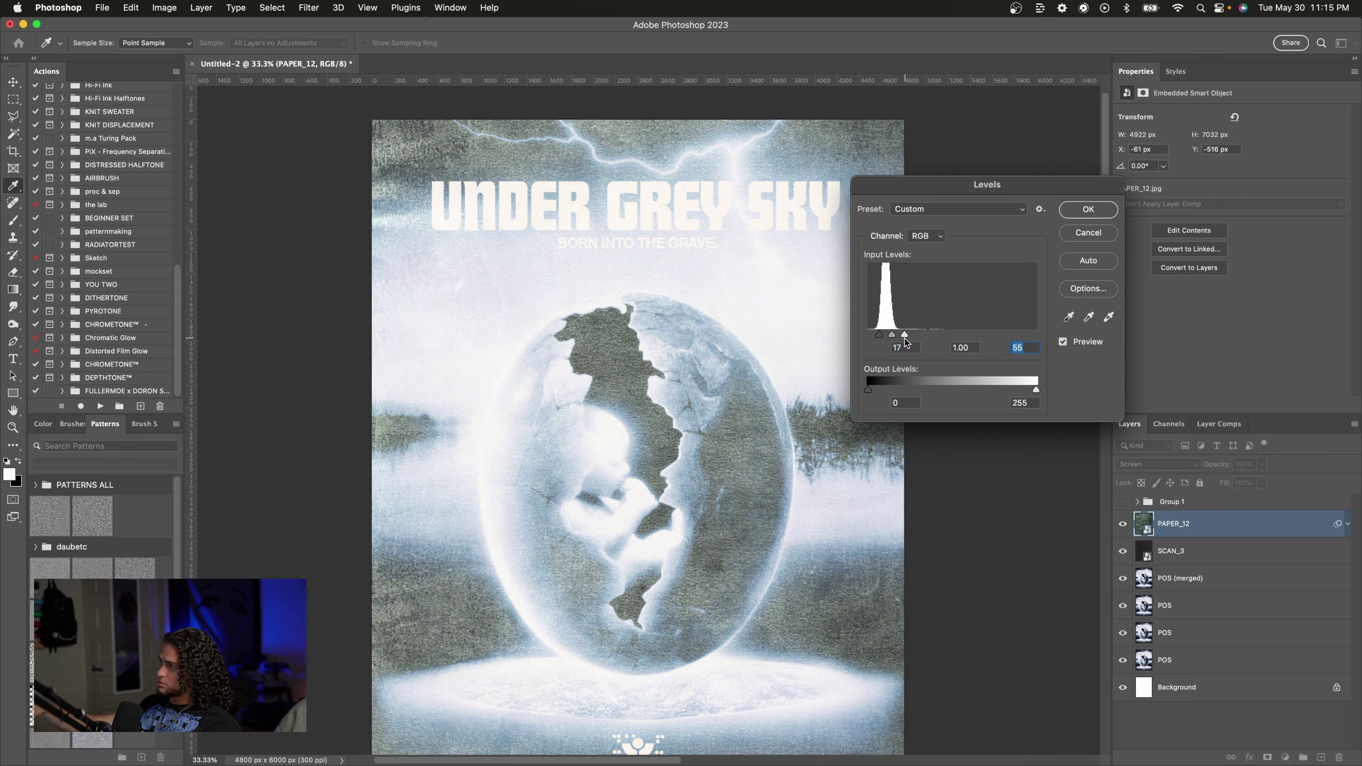
{"action": "left_click_drag", "start_coordinate": [910, 187], "coordinate": [944, 232]}
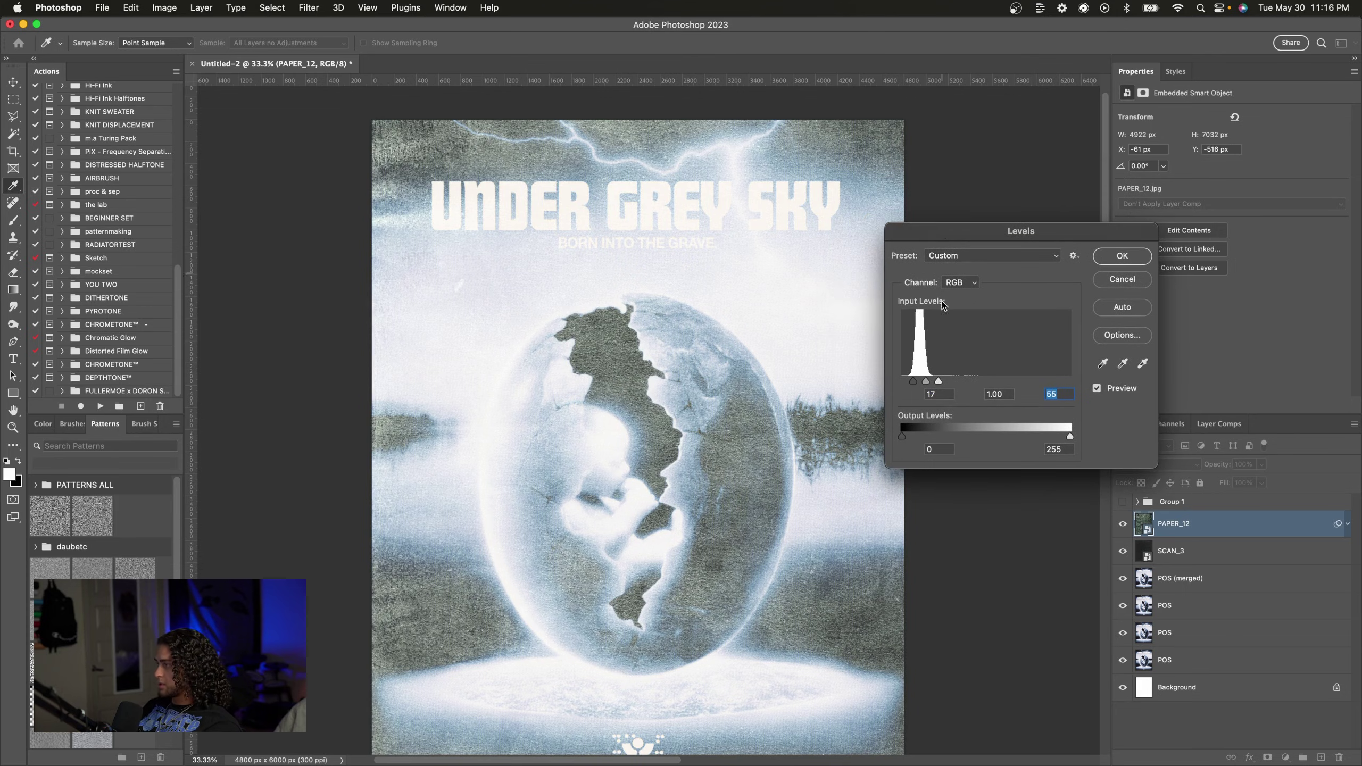
{"action": "mouse_move", "coordinate": [938, 381]}
{"action": "left_mouse_down"}
{"action": "mouse_move", "coordinate": [957, 384]}
{"action": "mouse_move", "coordinate": [934, 382]}
{"action": "left_mouse_up"}
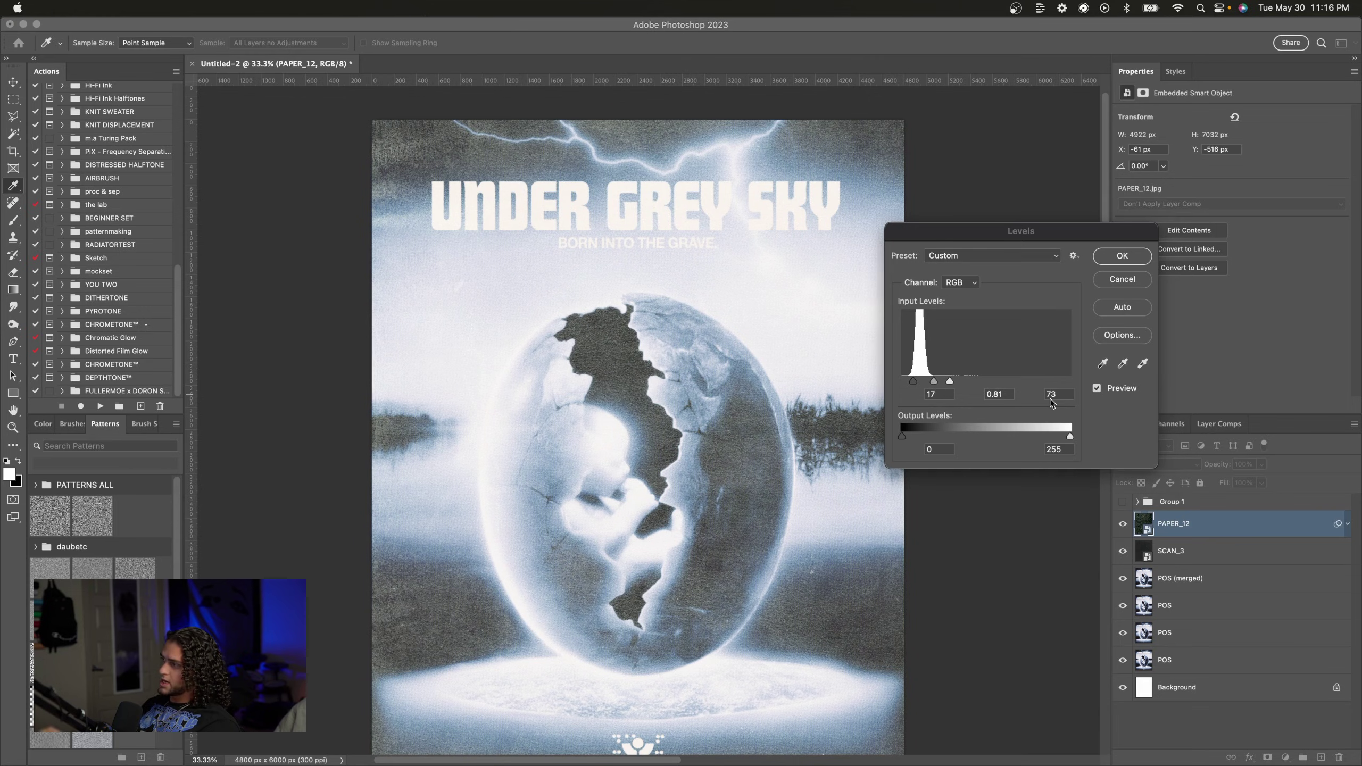
{"action": "left_click_drag", "start_coordinate": [963, 234], "coordinate": [984, 245]}
{"action": "mouse_move", "coordinate": [954, 392]}
{"action": "left_mouse_down"}
{"action": "mouse_move", "coordinate": [970, 394]}
{"action": "mouse_move", "coordinate": [953, 396]}
{"action": "left_mouse_up"}
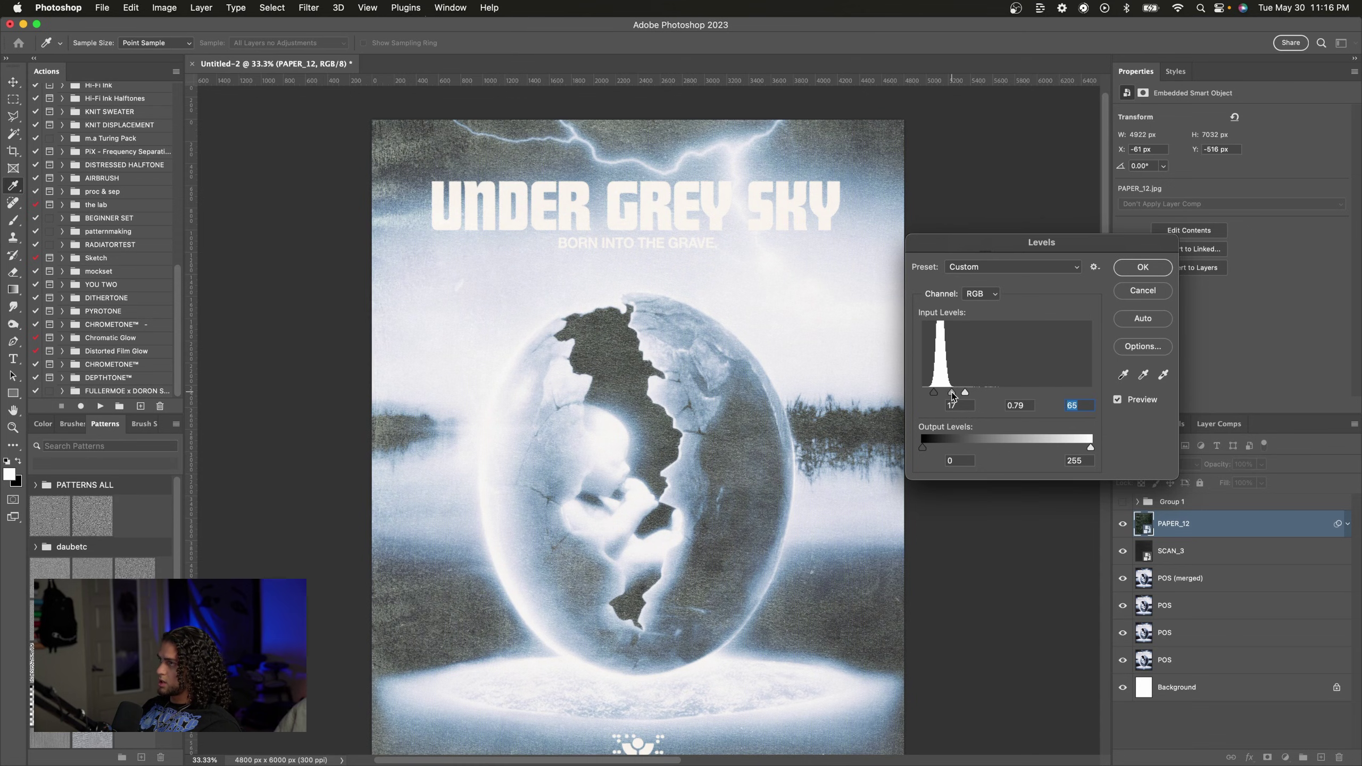
{"action": "key", "text": "Return"}
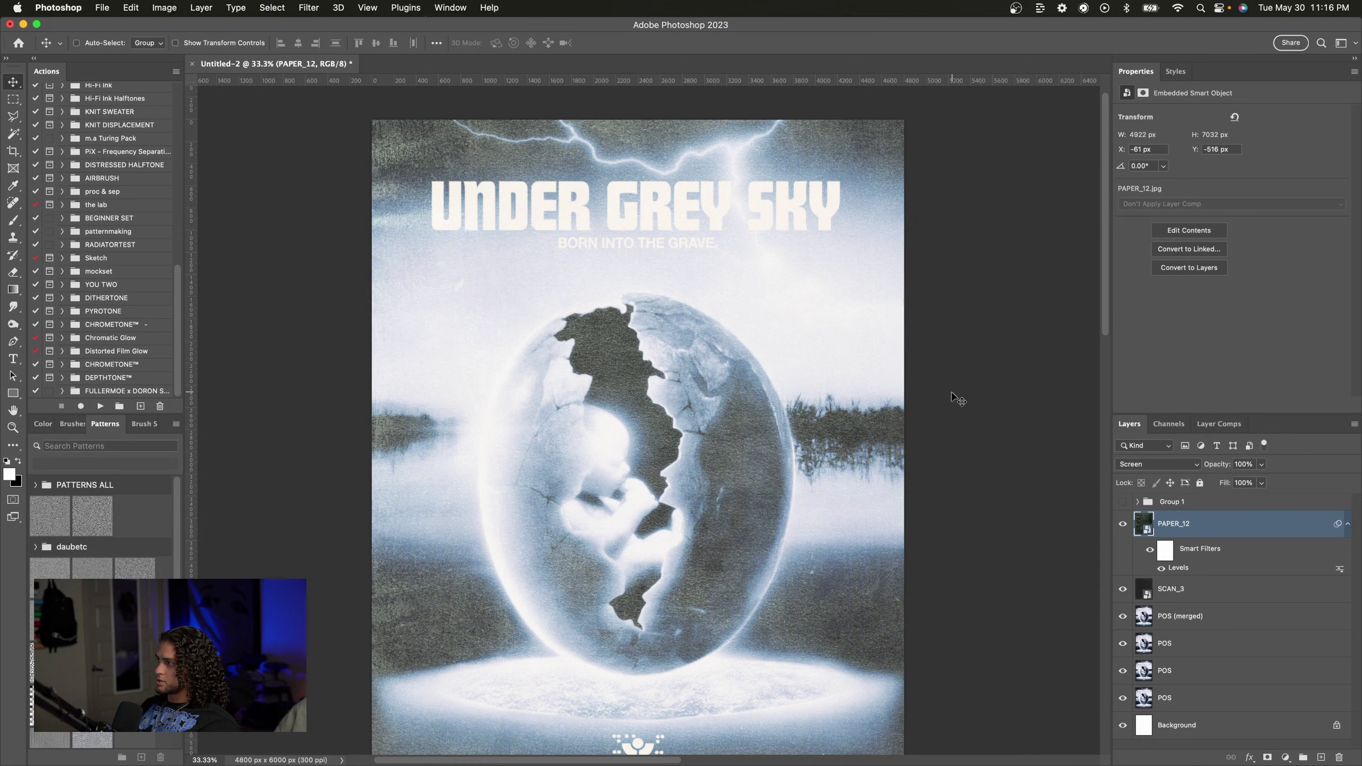
Step: Lower PAPER_12's opacity and add a Levels adjustment layer above it
{"action": "key", "text": "4"}
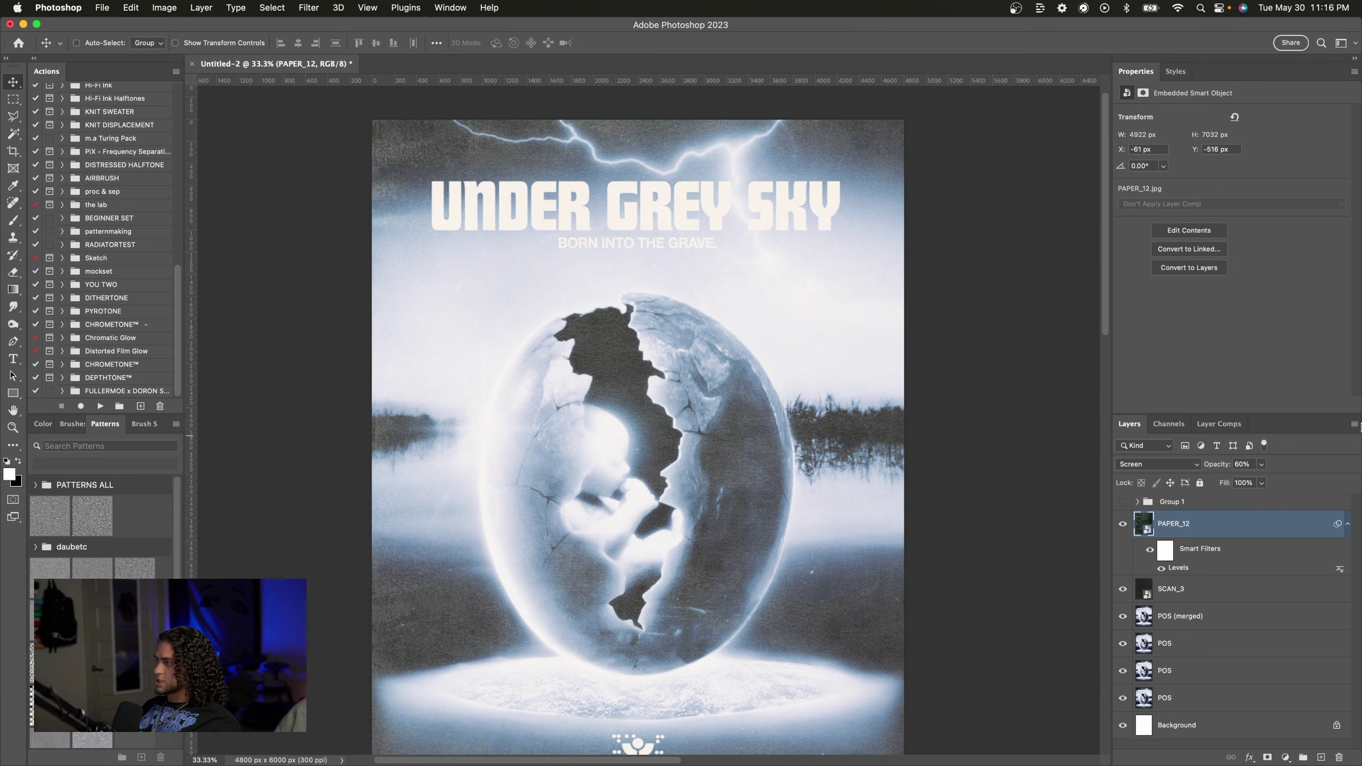
{"action": "scroll", "coordinate": [1075, 474], "scroll_direction": "down", "scroll_amount": 1}
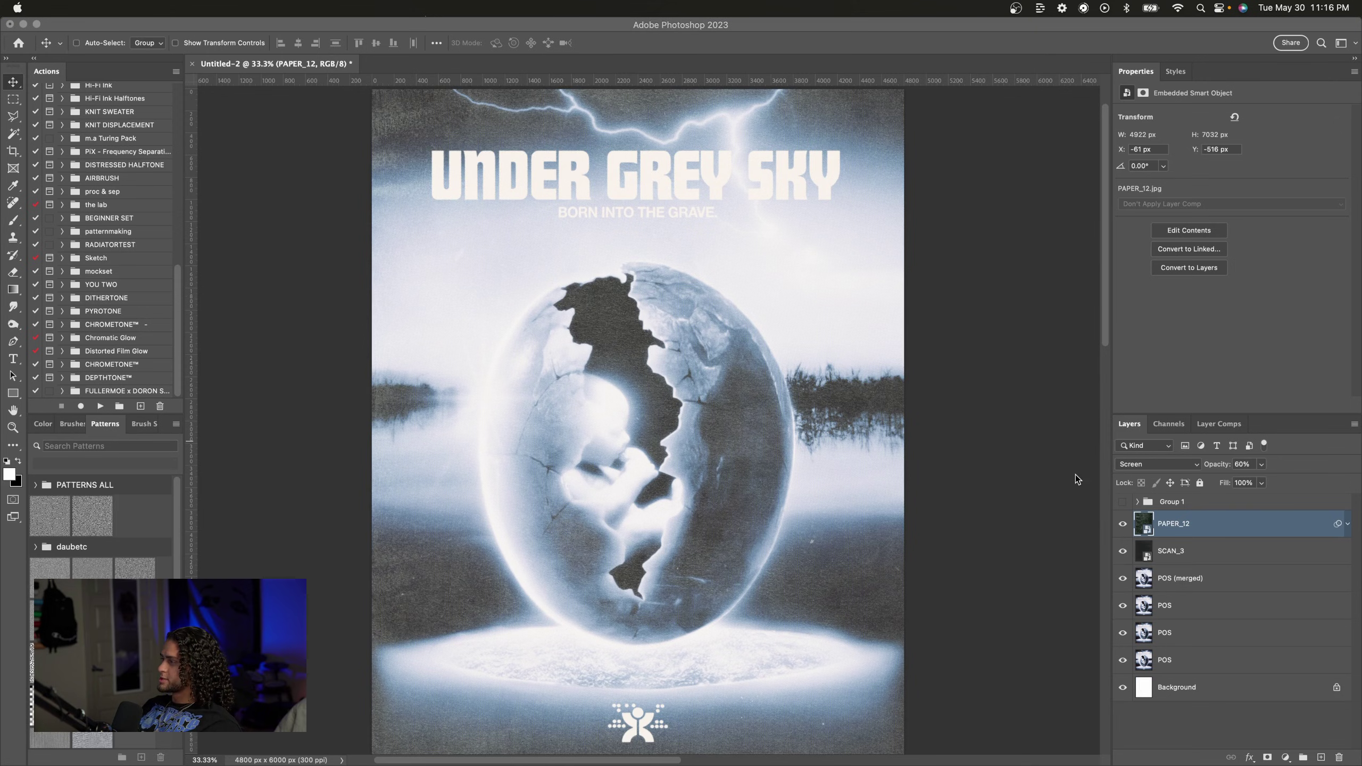
{"action": "left_click", "coordinate": [1284, 757]}
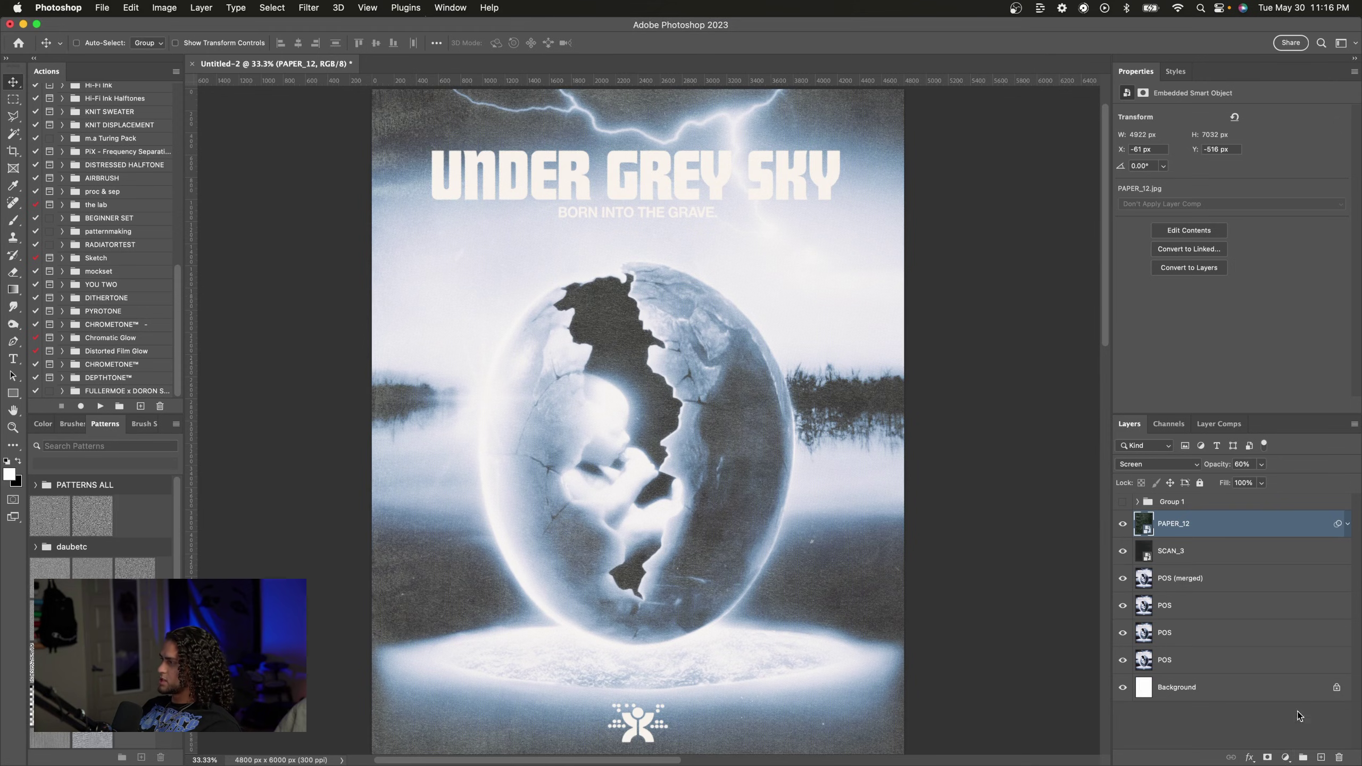
{"action": "left_click", "coordinate": [1283, 757]}
{"action": "left_click", "coordinate": [1296, 523]}
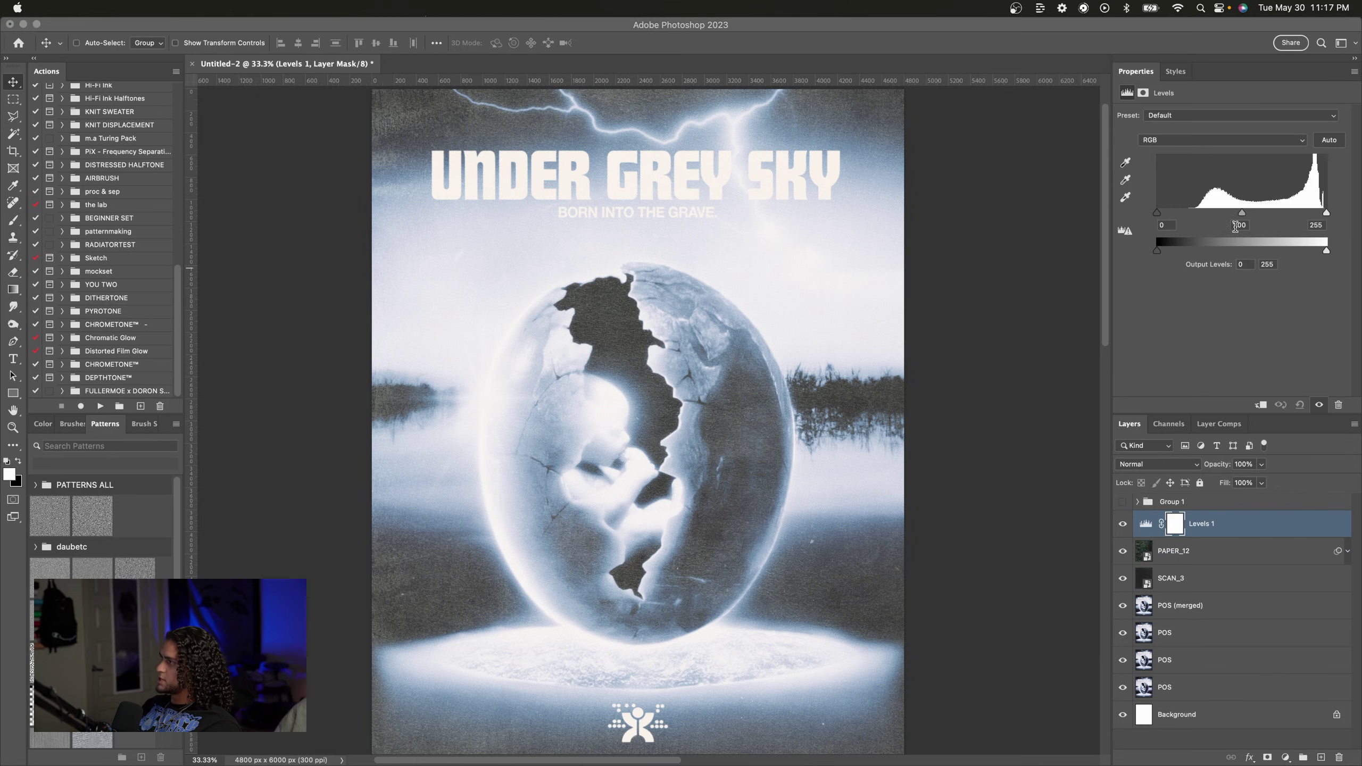
Step: Darken the Levels midtones to about 0.79 and set SCAN_3 to 80% opacity
{"action": "left_click", "coordinate": [1243, 215]}
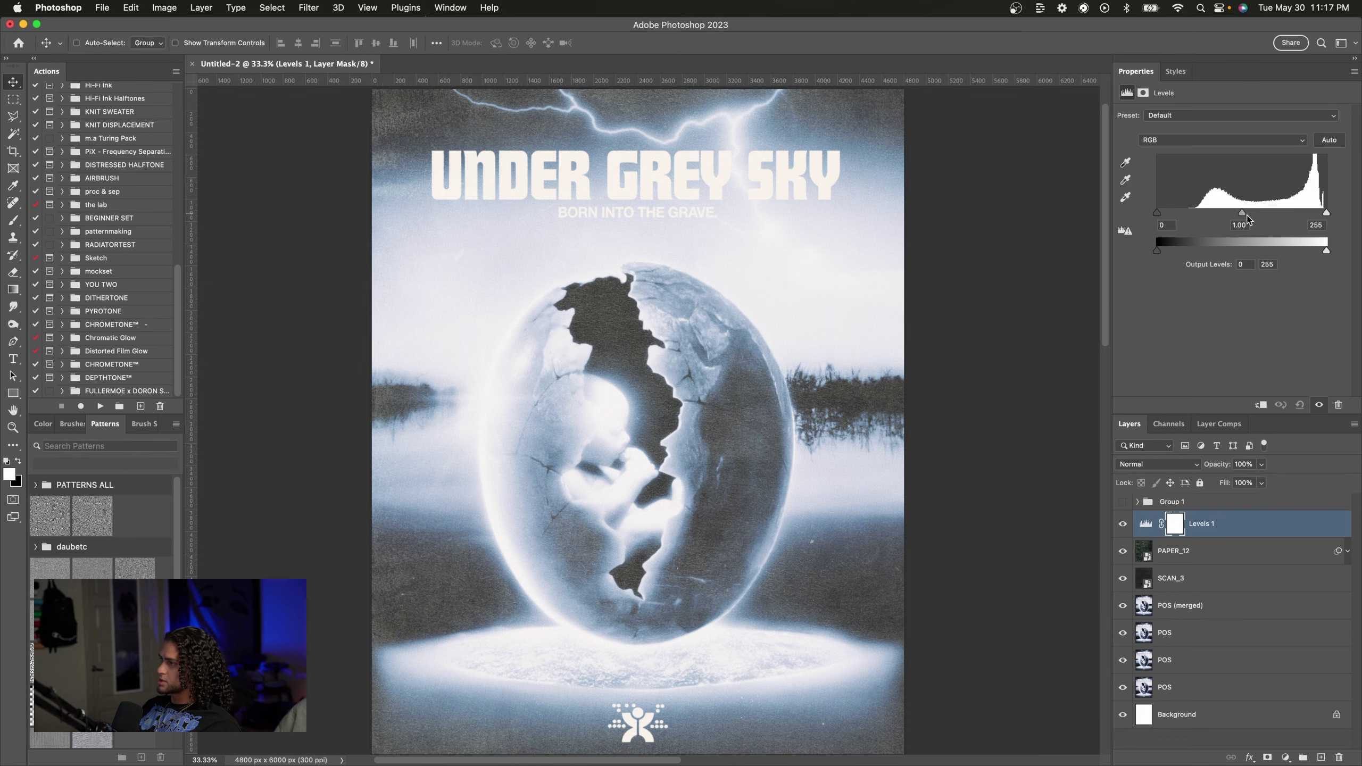
{"action": "left_click_drag", "start_coordinate": [1243, 214], "coordinate": [1256, 217]}
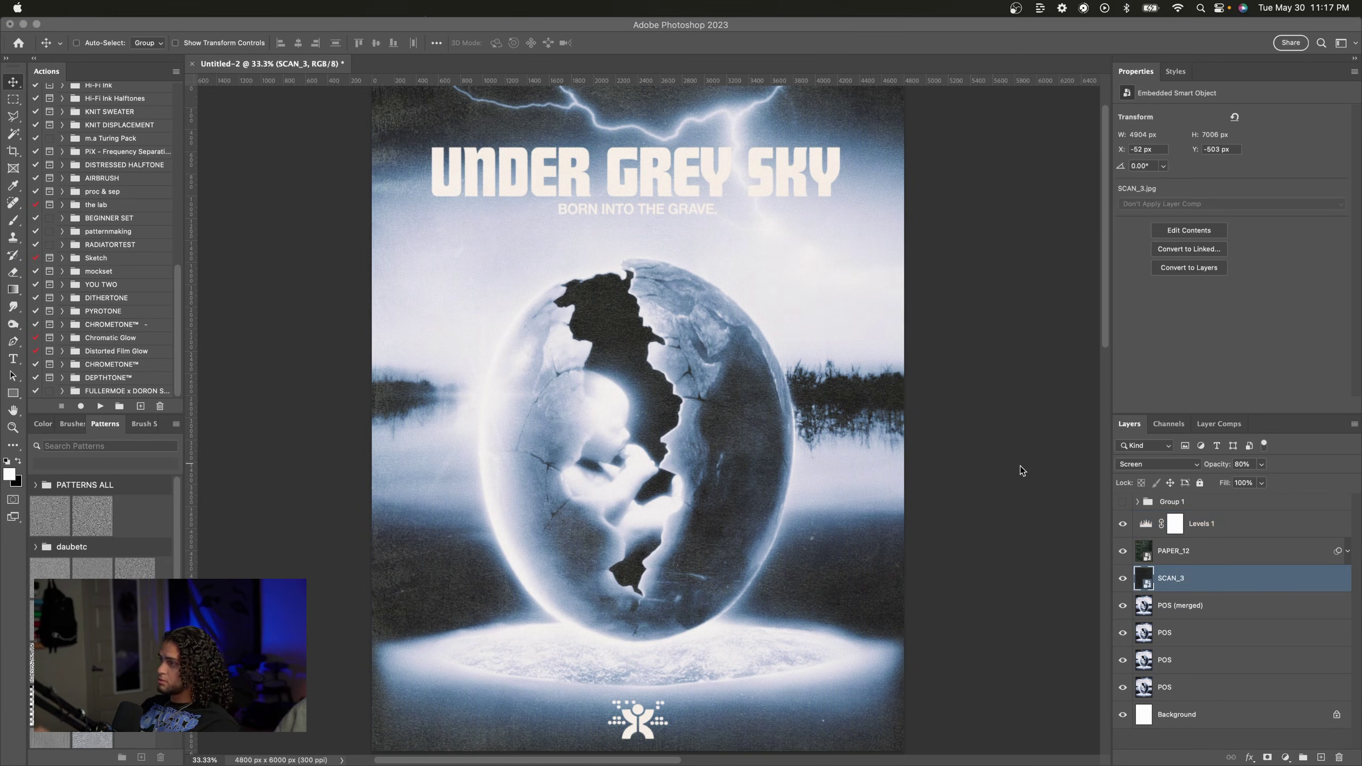
{"action": "left_click", "coordinate": [1020, 466]}
{"action": "scroll", "coordinate": [1000, 461], "scroll_direction": "up", "scroll_amount": 2}
{"action": "scroll", "coordinate": [999, 460], "scroll_direction": "down", "scroll_amount": 2}
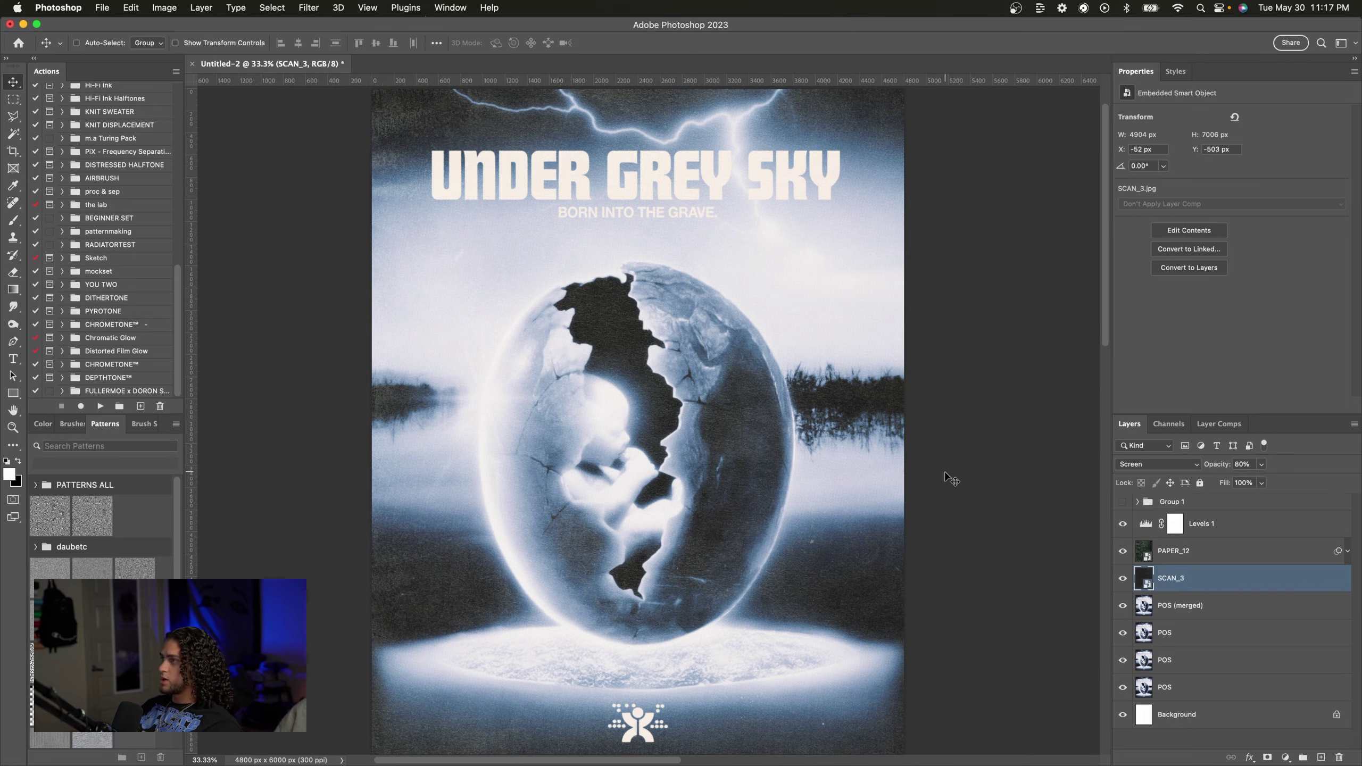
{"action": "scroll", "coordinate": [950, 478], "scroll_direction": "down", "scroll_amount": 2}
{"action": "scroll", "coordinate": [950, 477], "scroll_direction": "up", "scroll_amount": 3}
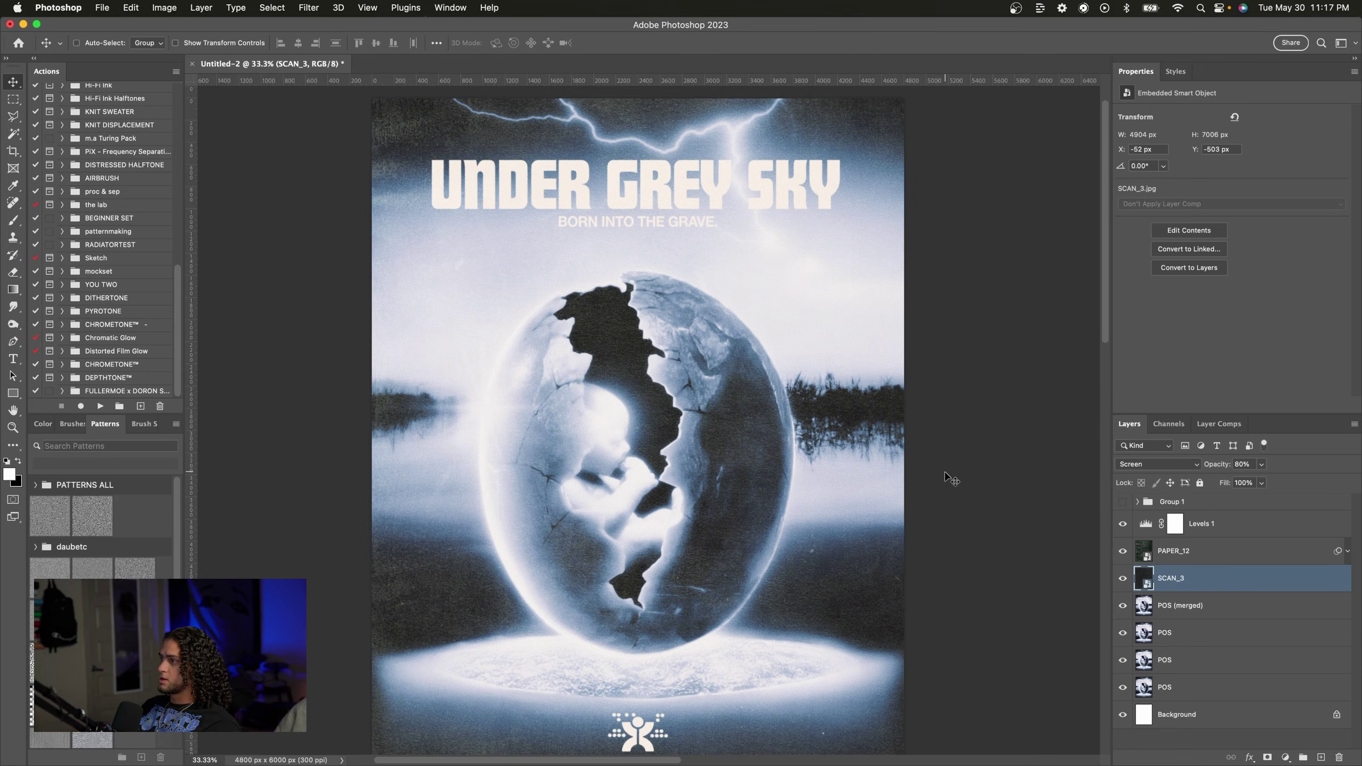
{"action": "scroll", "coordinate": [950, 477], "scroll_direction": "down", "scroll_amount": 1}
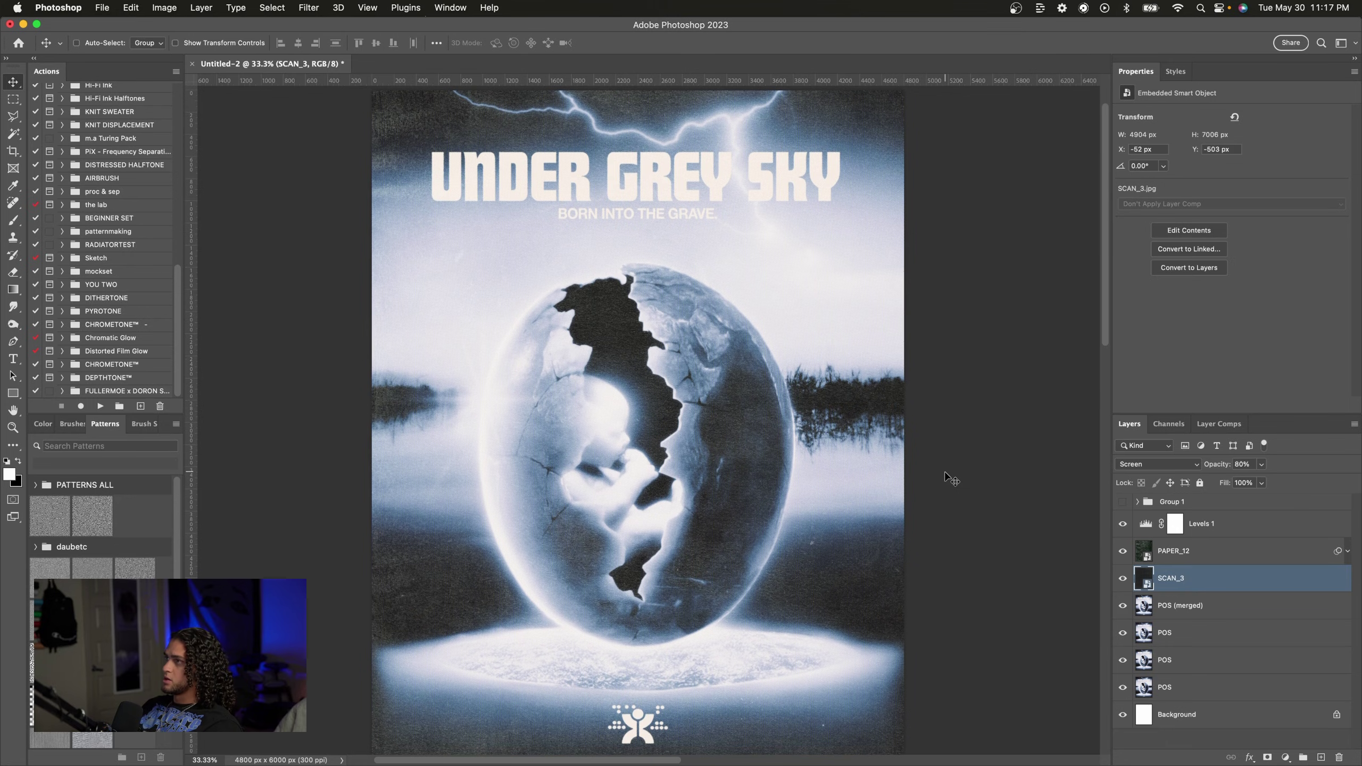
{"action": "scroll", "coordinate": [950, 478], "scroll_direction": "up", "scroll_amount": 2}
{"action": "left_click", "coordinate": [1190, 549]}
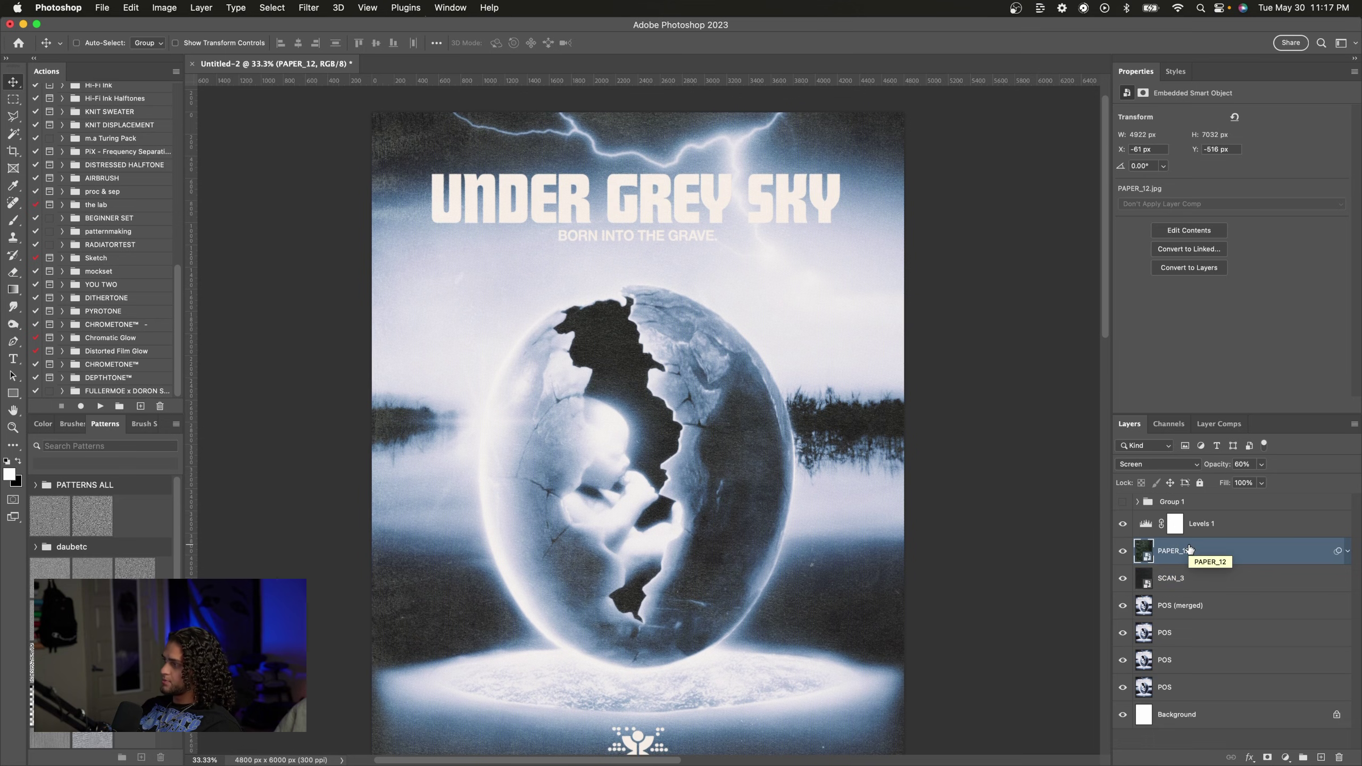
{"action": "left_click", "coordinate": [1150, 468]}
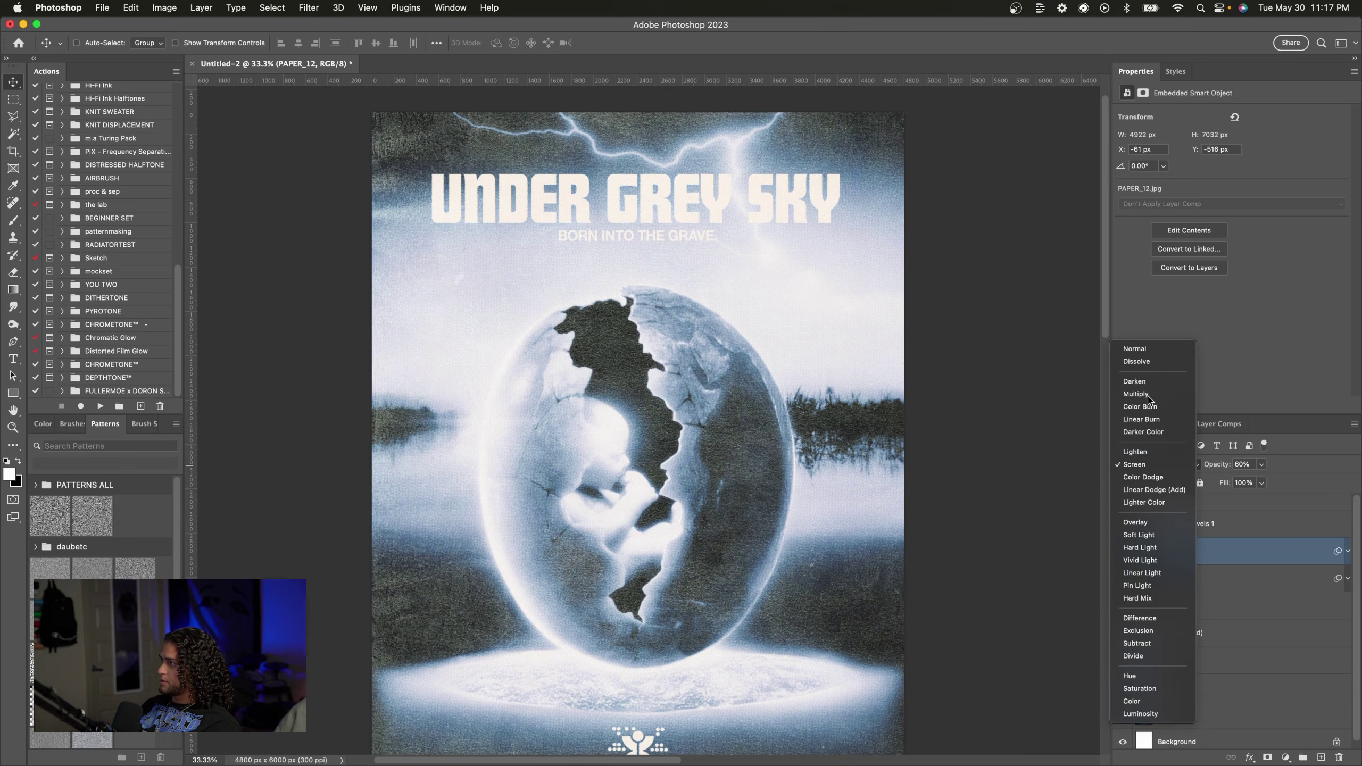
{"action": "left_click", "coordinate": [1148, 396]}
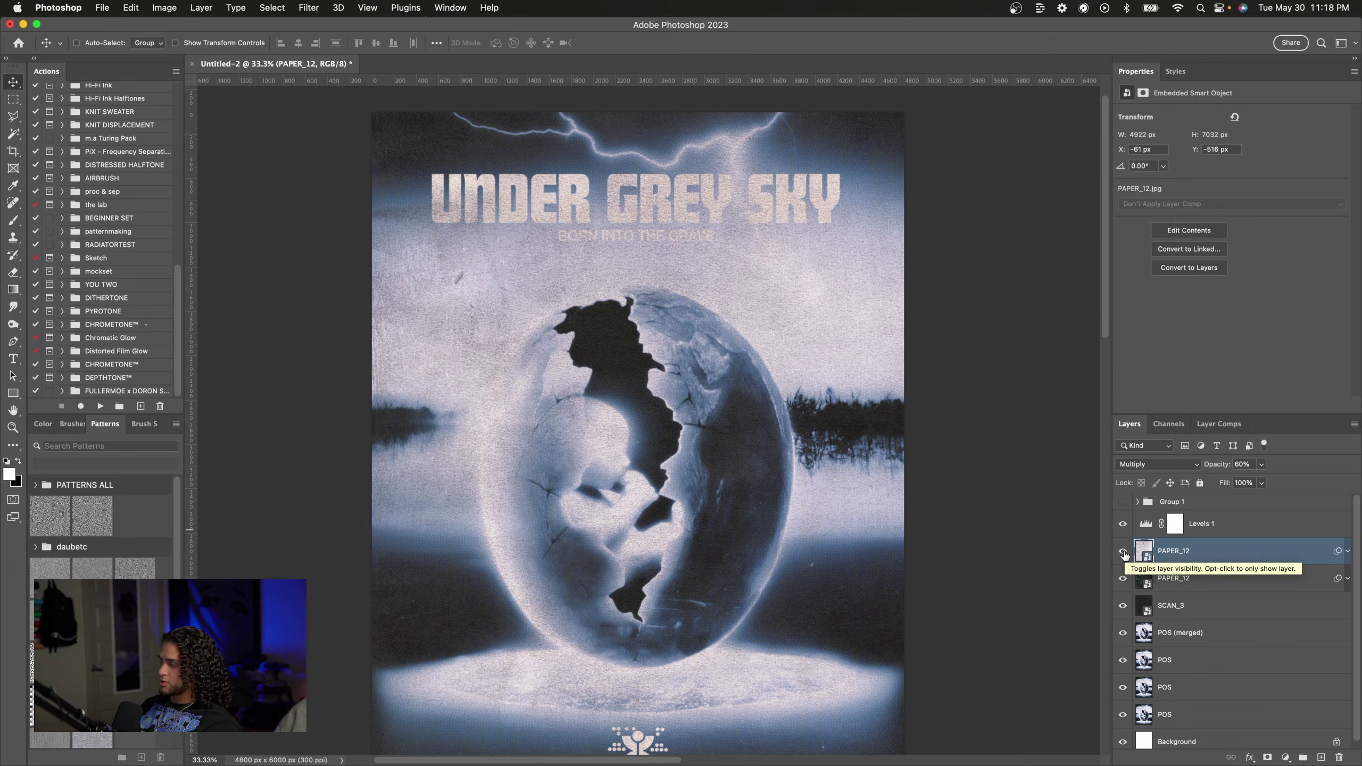
{"action": "key", "text": "Delete"}
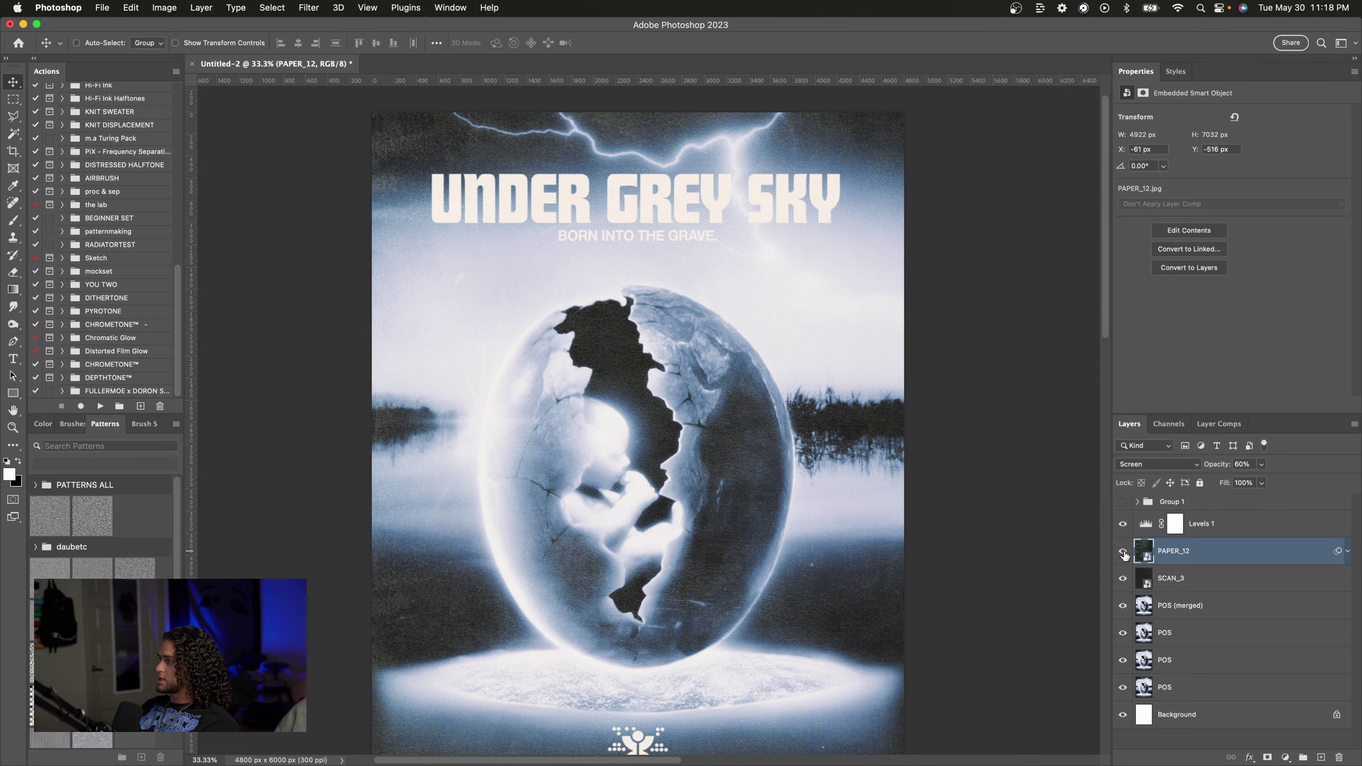
Step: Place VINTAGEPAPER_5.jpg on the poster, enlarged to cover the whole canvas
{"action": "key", "text": "super+Tab"}
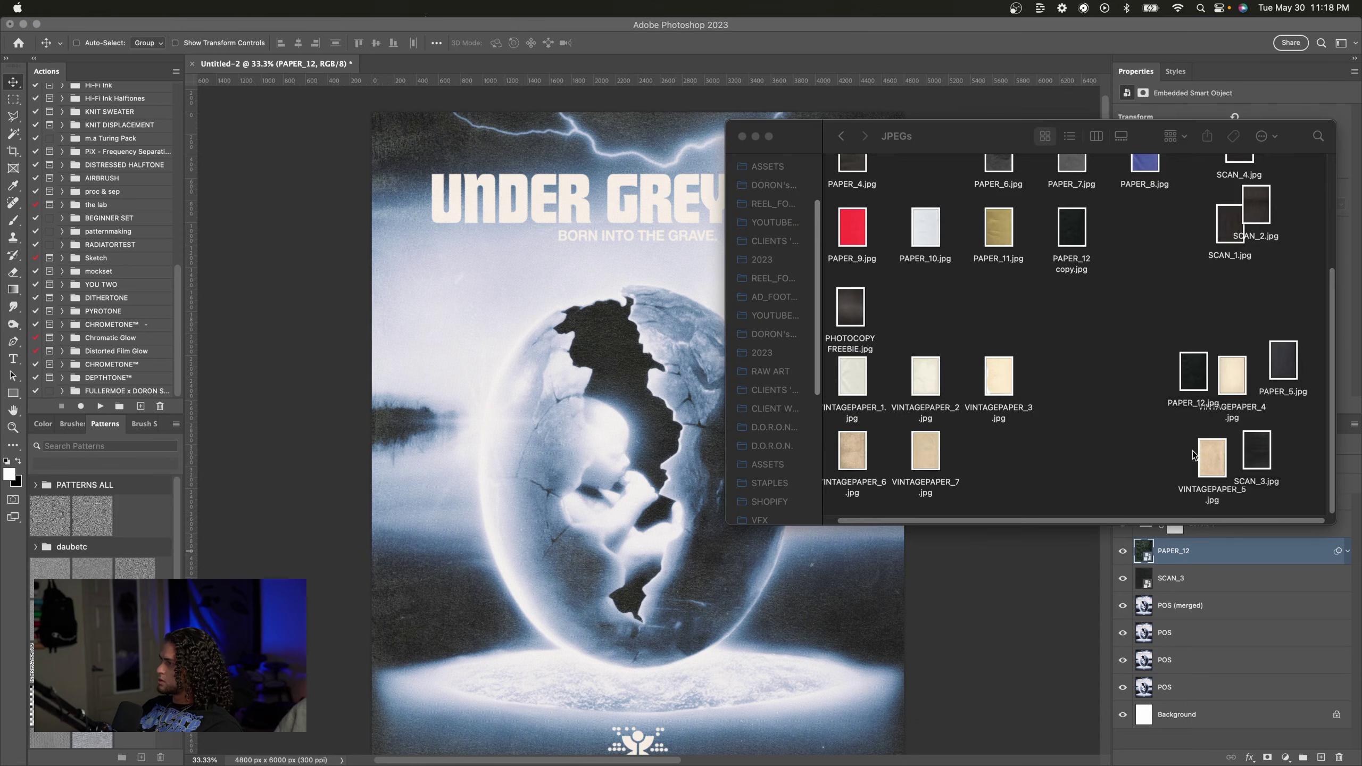
{"action": "left_click_drag", "start_coordinate": [1211, 461], "coordinate": [631, 464]}
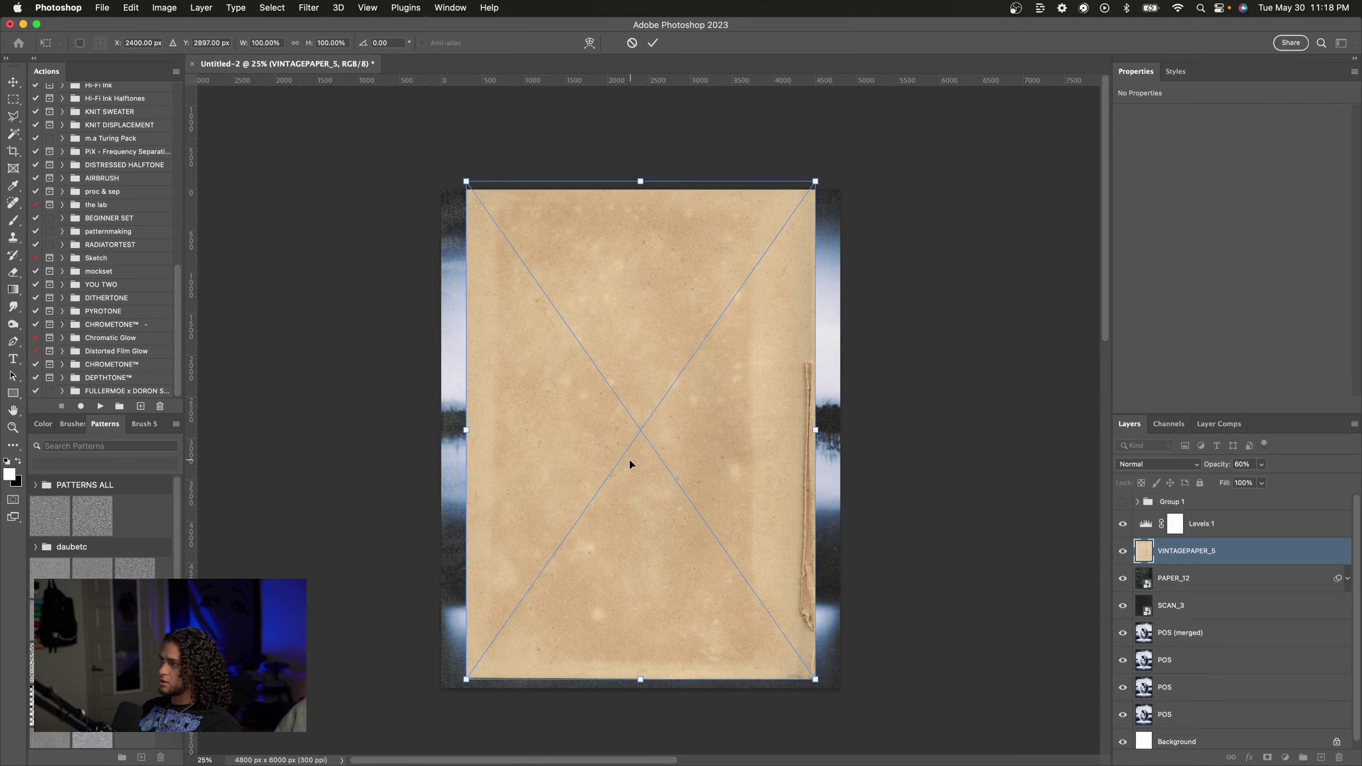
{"action": "left_click_drag", "start_coordinate": [815, 430], "coordinate": [863, 429]}
{"action": "key", "text": "Return"}
Step: Set the vintage paper layer's blend mode to Multiply
{"action": "left_click", "coordinate": [1138, 464]}
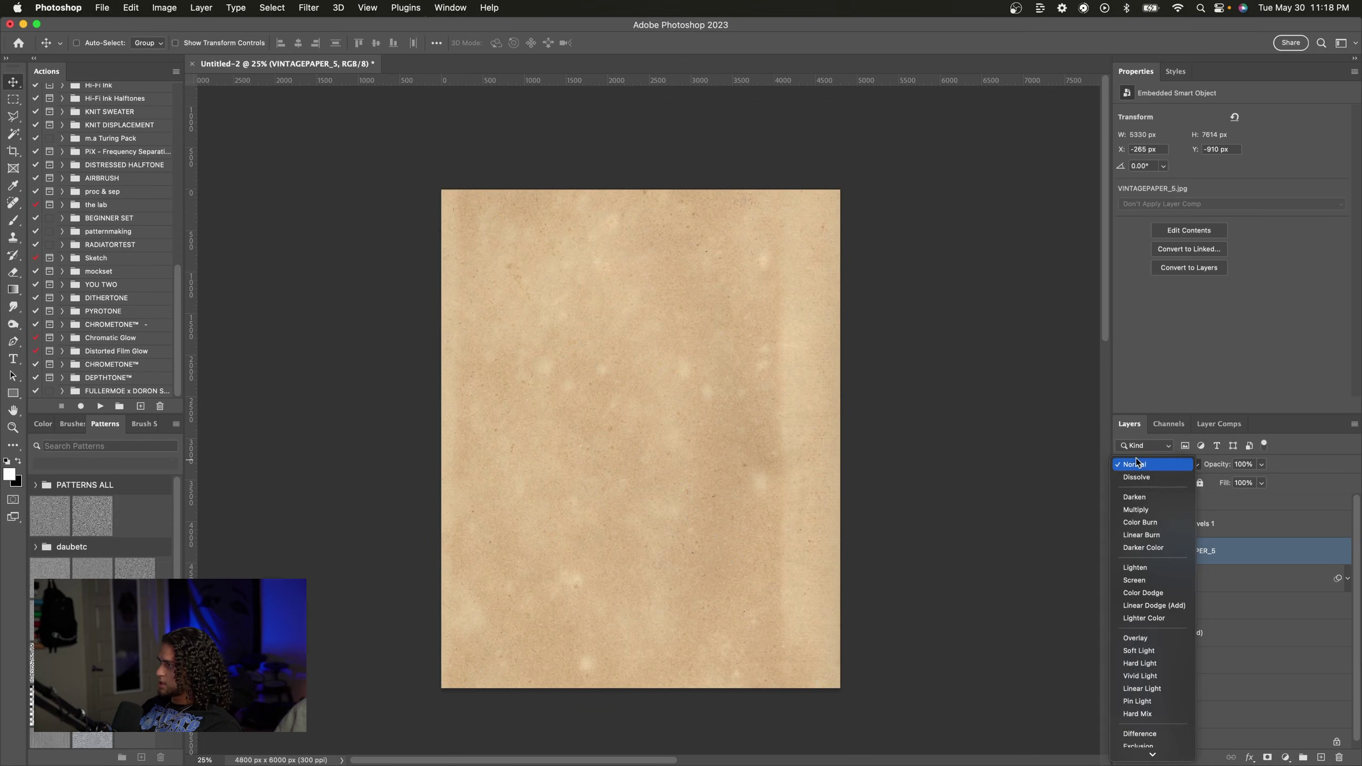
{"action": "left_click", "coordinate": [1136, 509]}
{"action": "key", "text": "super+equal"}
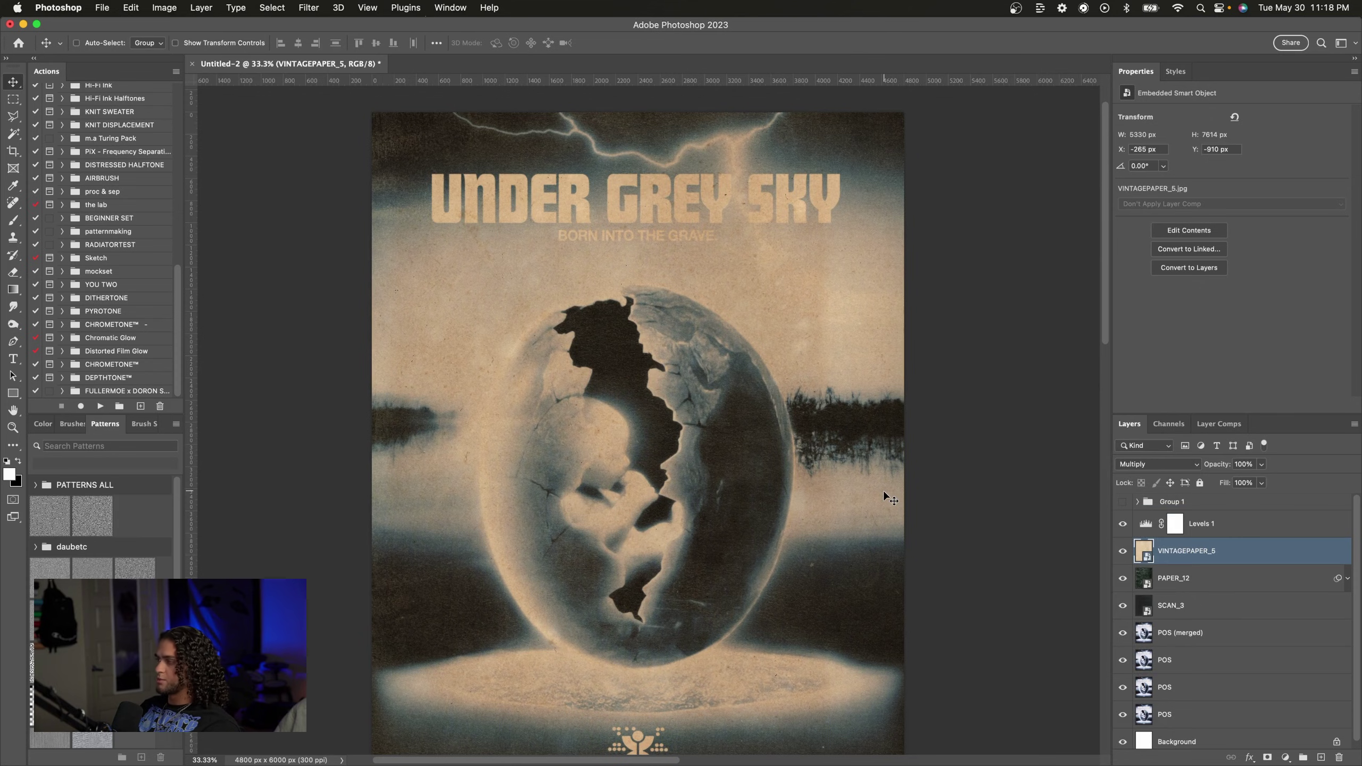
{"action": "key", "text": "super+u"}
Step: Lower the vintage paper's saturation with a Hue/Saturation adjustment
{"action": "left_click_drag", "start_coordinate": [903, 192], "coordinate": [926, 265]}
{"action": "left_click_drag", "start_coordinate": [963, 379], "coordinate": [943, 378]}
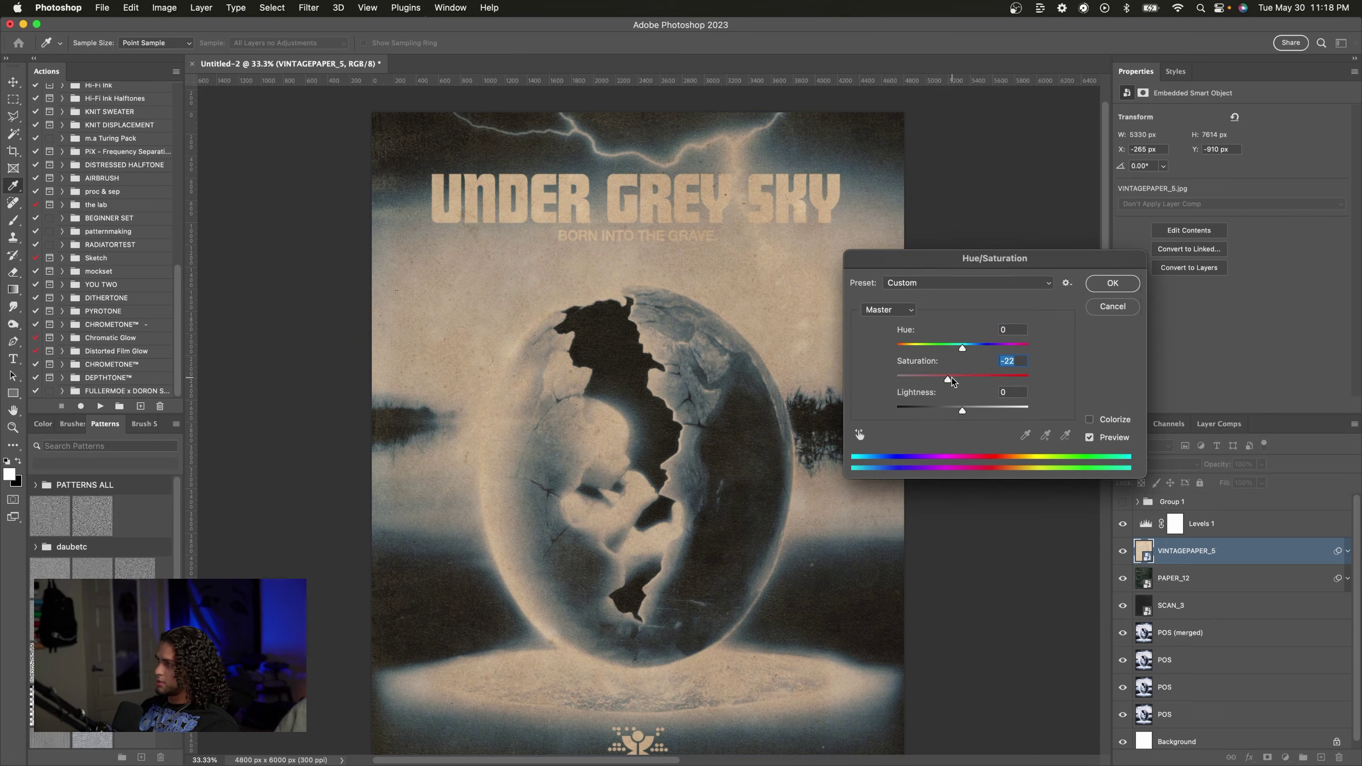
{"action": "key", "text": "Return"}
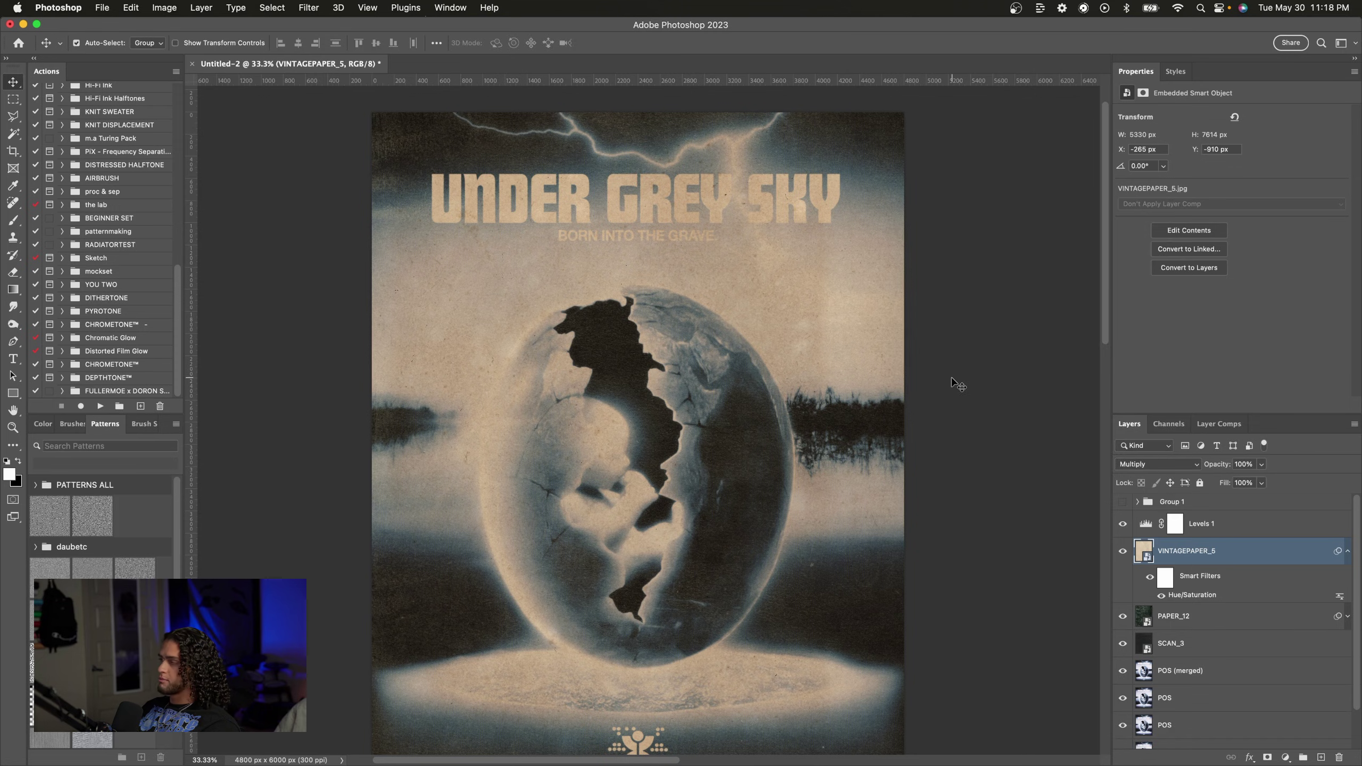
Step: Apply Levels to the vintage paper with inputs 20, 1.05 and 221
{"action": "key", "text": "super+l"}
{"action": "left_click_drag", "start_coordinate": [974, 240], "coordinate": [971, 231]}
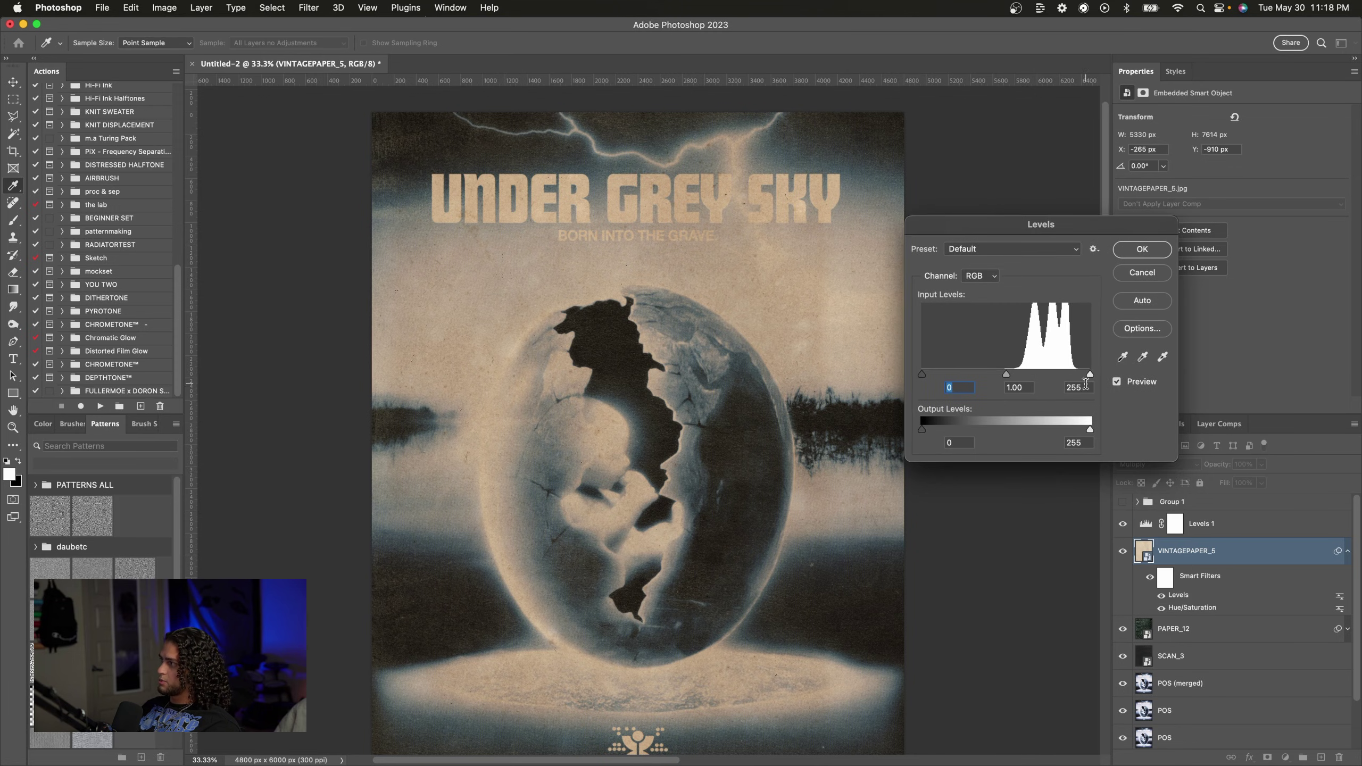
{"action": "left_click_drag", "start_coordinate": [1089, 375], "coordinate": [1009, 375]}
{"action": "left_click_drag", "start_coordinate": [922, 374], "coordinate": [935, 375]}
{"action": "left_click", "coordinate": [934, 374]}
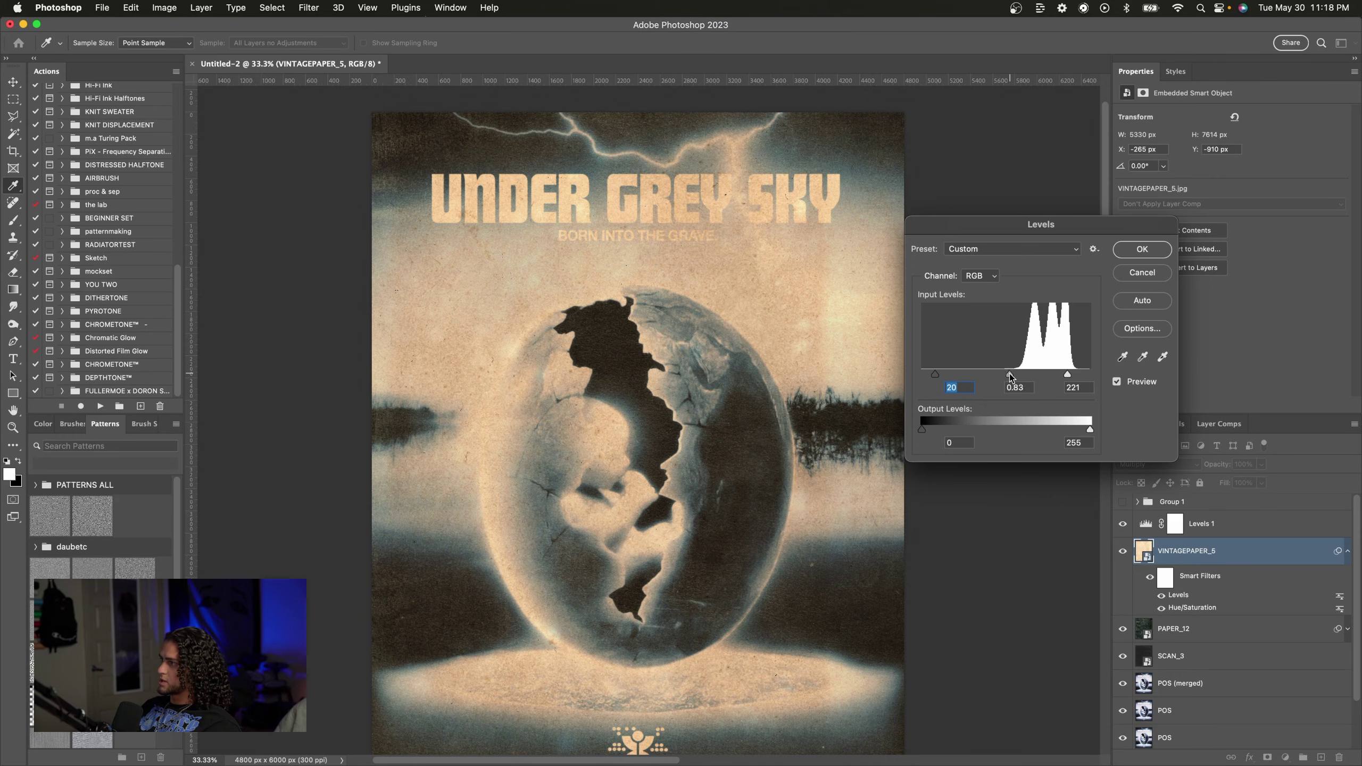
{"action": "left_click_drag", "start_coordinate": [1009, 375], "coordinate": [999, 375]}
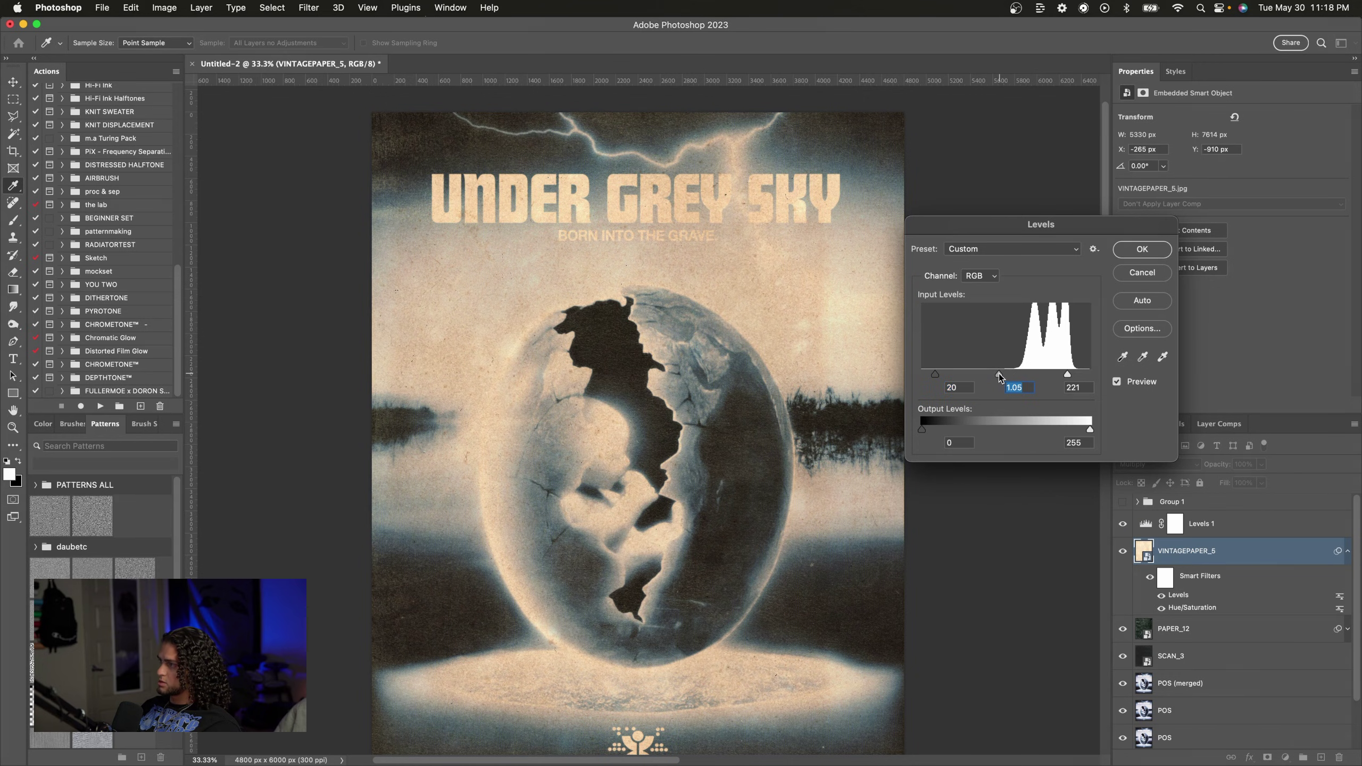
{"action": "key", "text": "Return"}
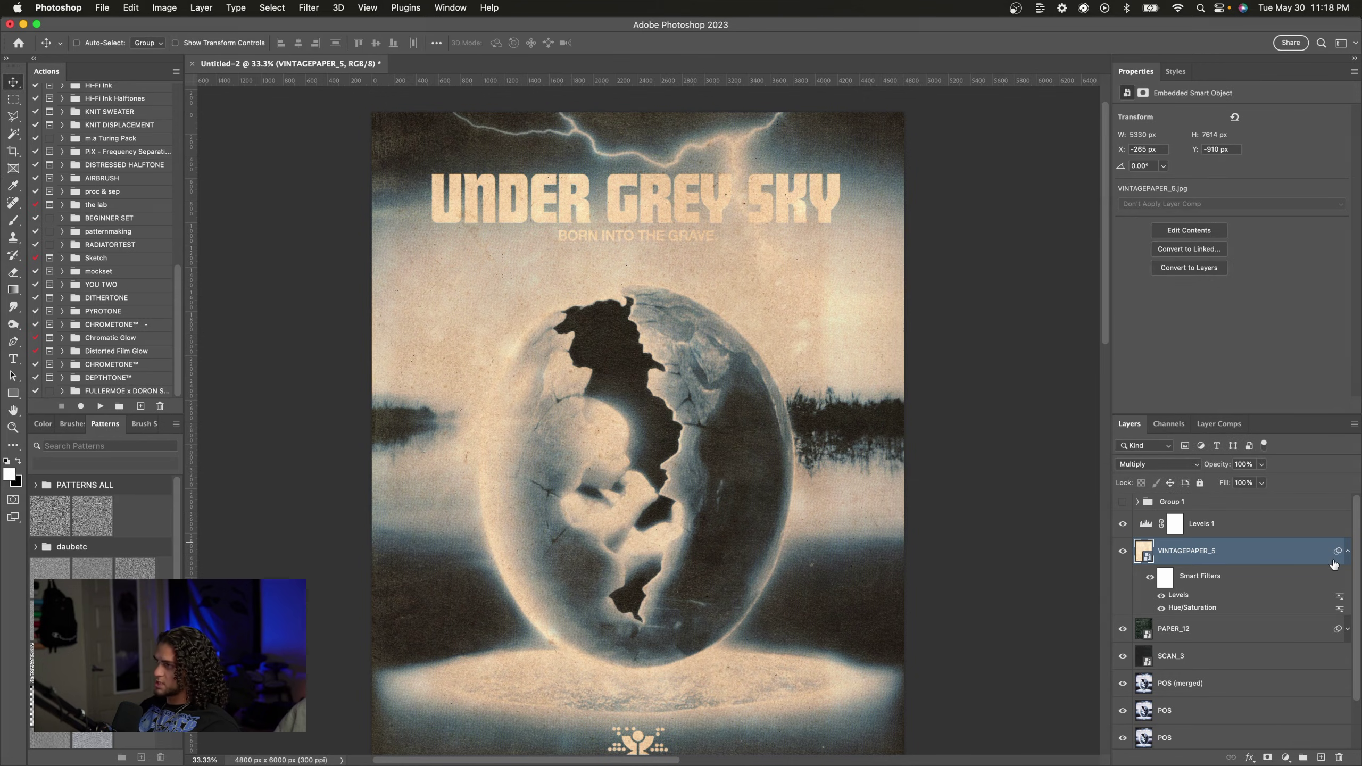
Step: Set the vintage paper layer's opacity to 70%
{"action": "key", "text": "6"}
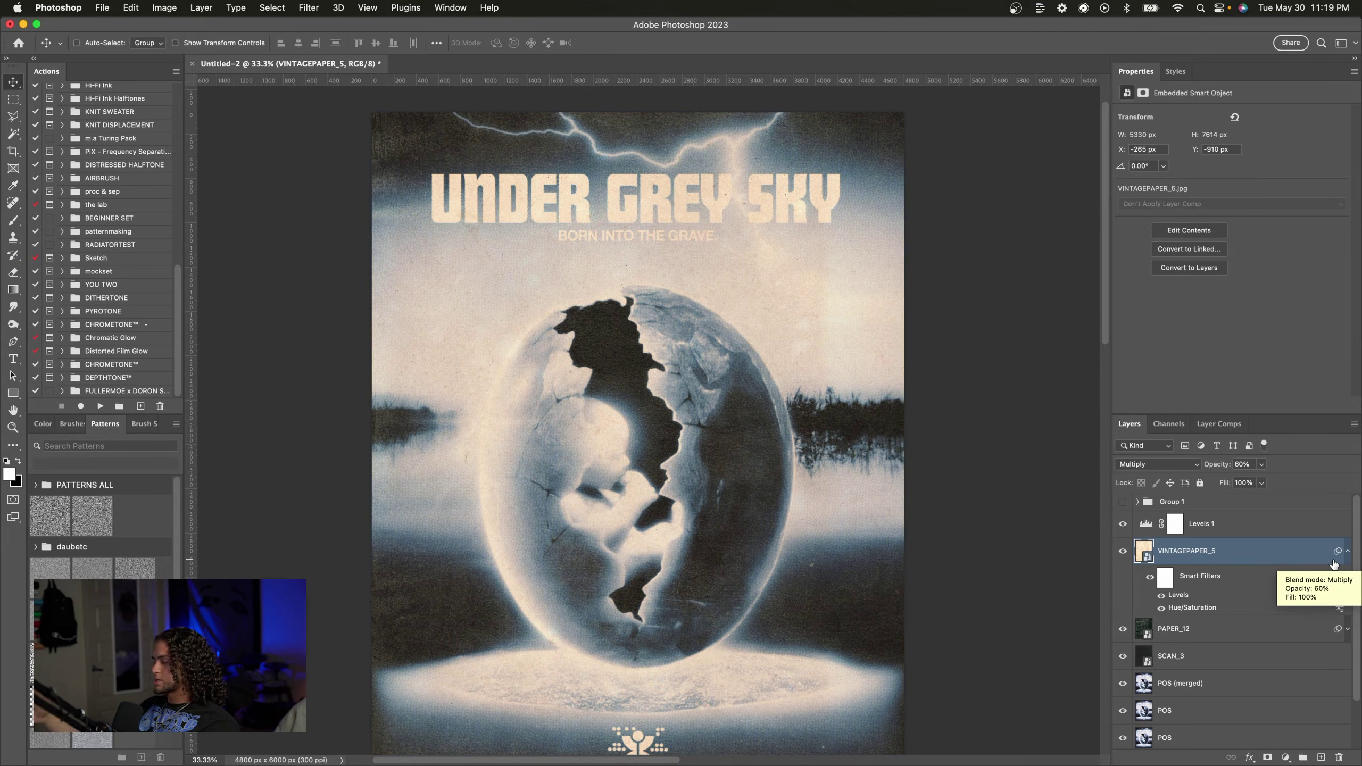
{"action": "key", "text": "7"}
{"action": "key", "text": "super+minus"}
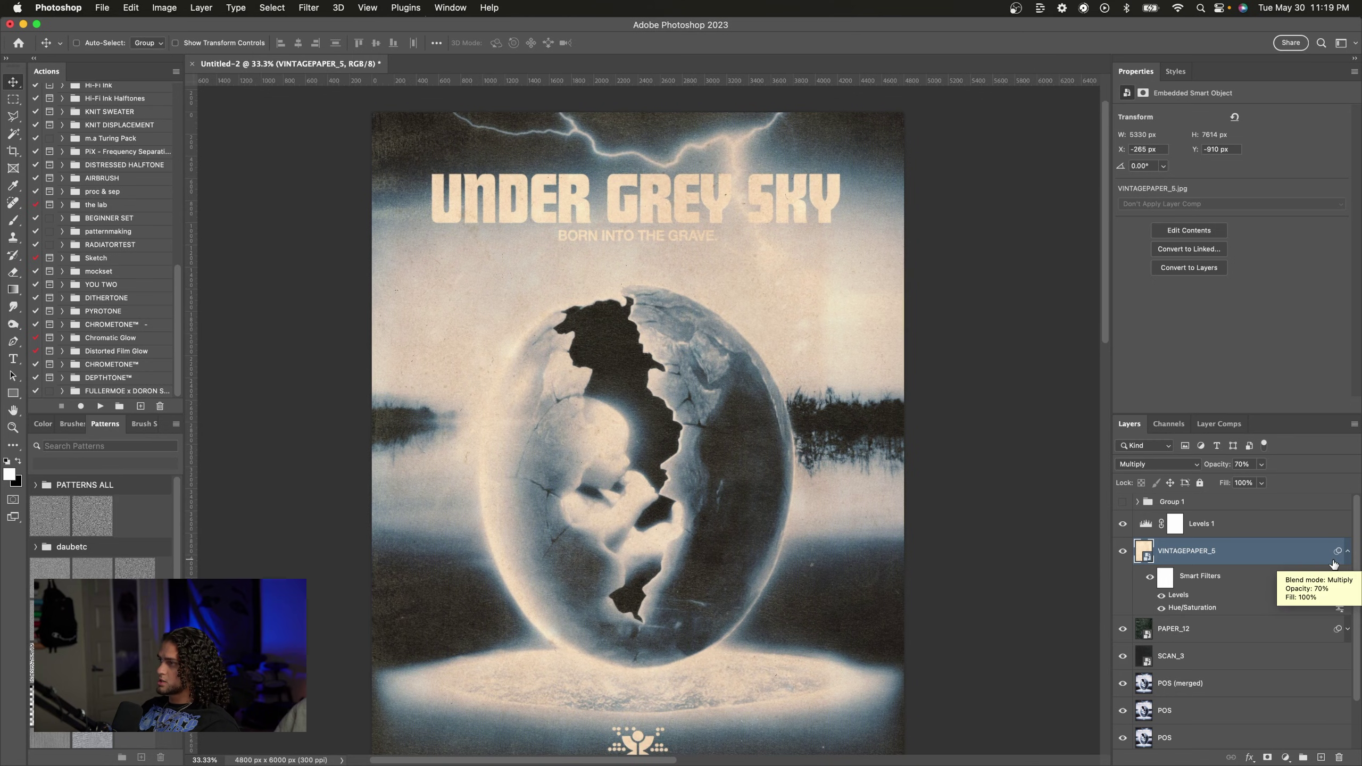
{"action": "key", "text": "super+plus"}
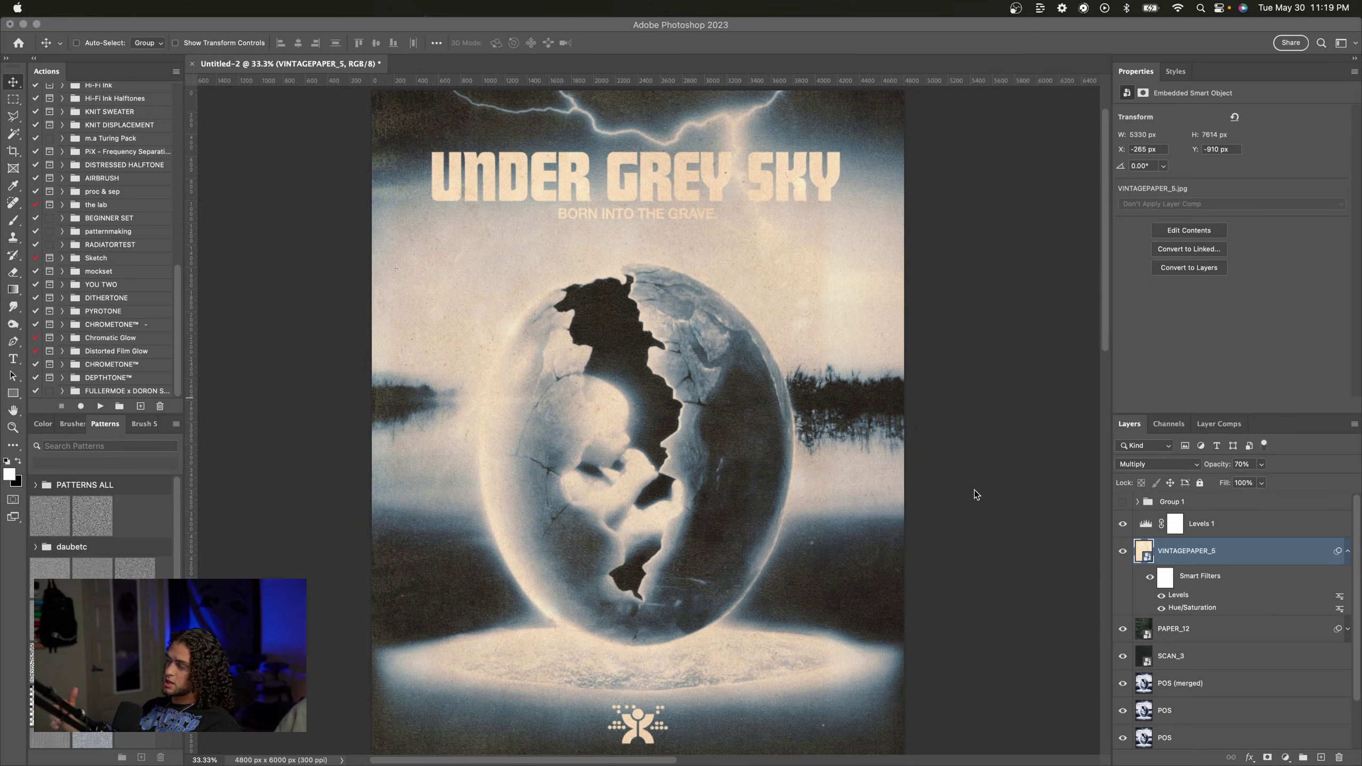
{"action": "key", "text": "alt+bracketright"}
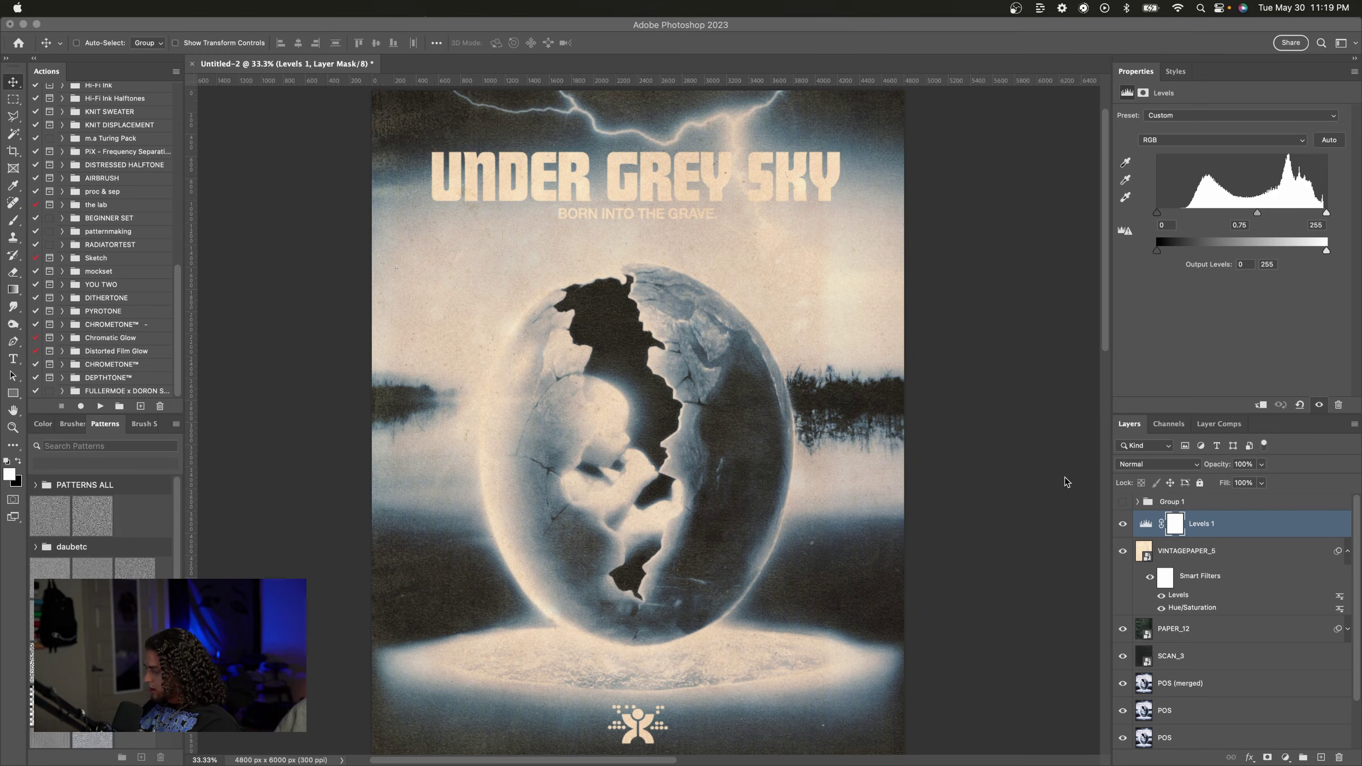
Step: Stamp all visible layers into a new merged Layer 1 with Cmd+Opt+Shift+E
{"action": "key", "text": "super+alt+shift+e"}
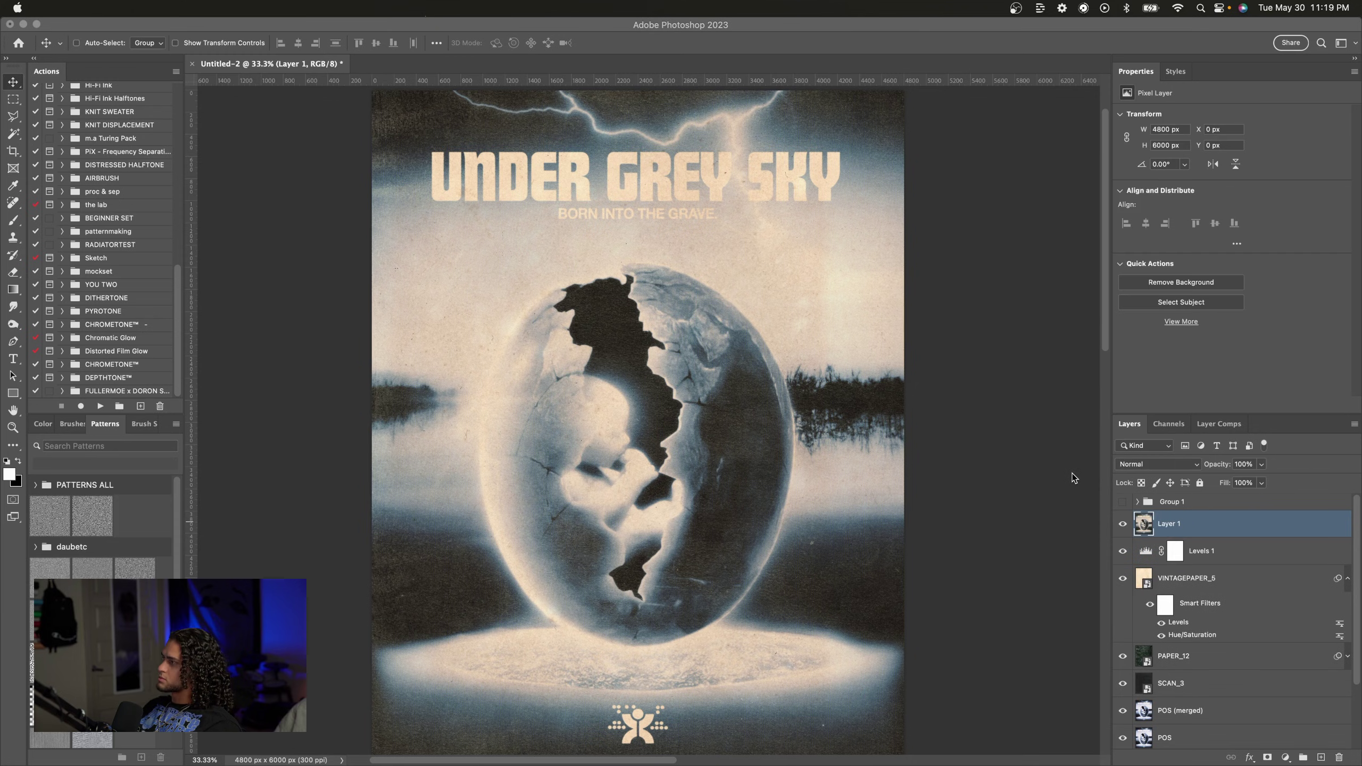
{"action": "left_click", "coordinate": [931, 480]}
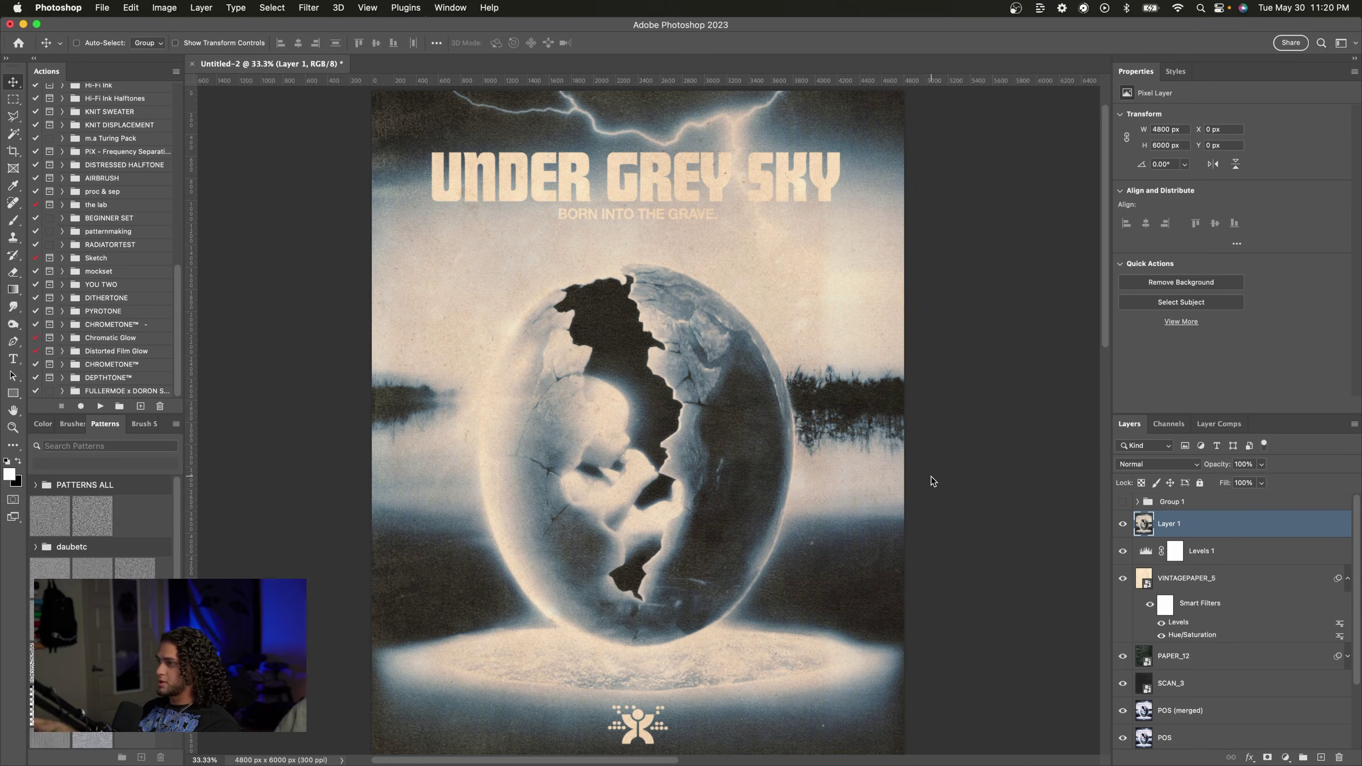
{"action": "key", "text": "super+equal"}
{"action": "key", "text": "super+equal"}
{"action": "key", "text": "super+equal"}
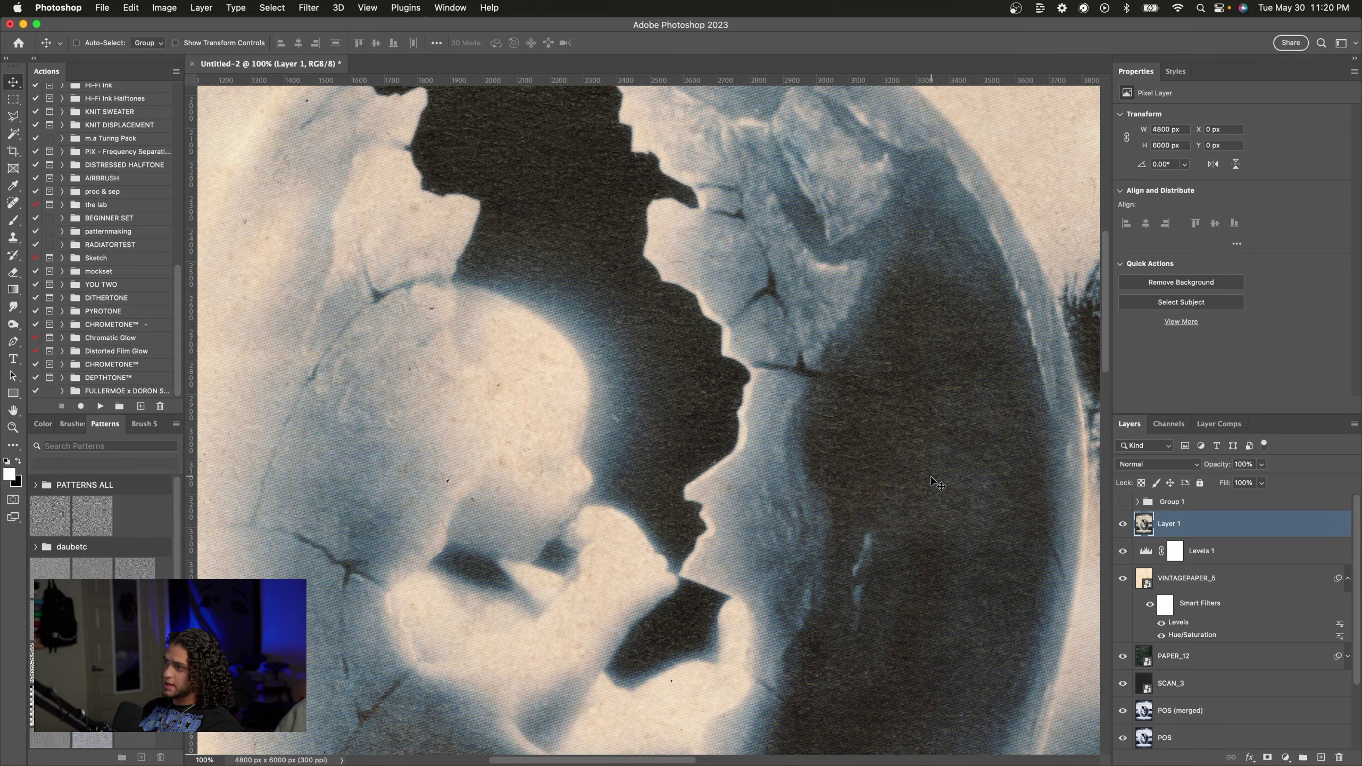
{"action": "scroll", "coordinate": [931, 480], "scroll_direction": "up", "scroll_amount": 5}
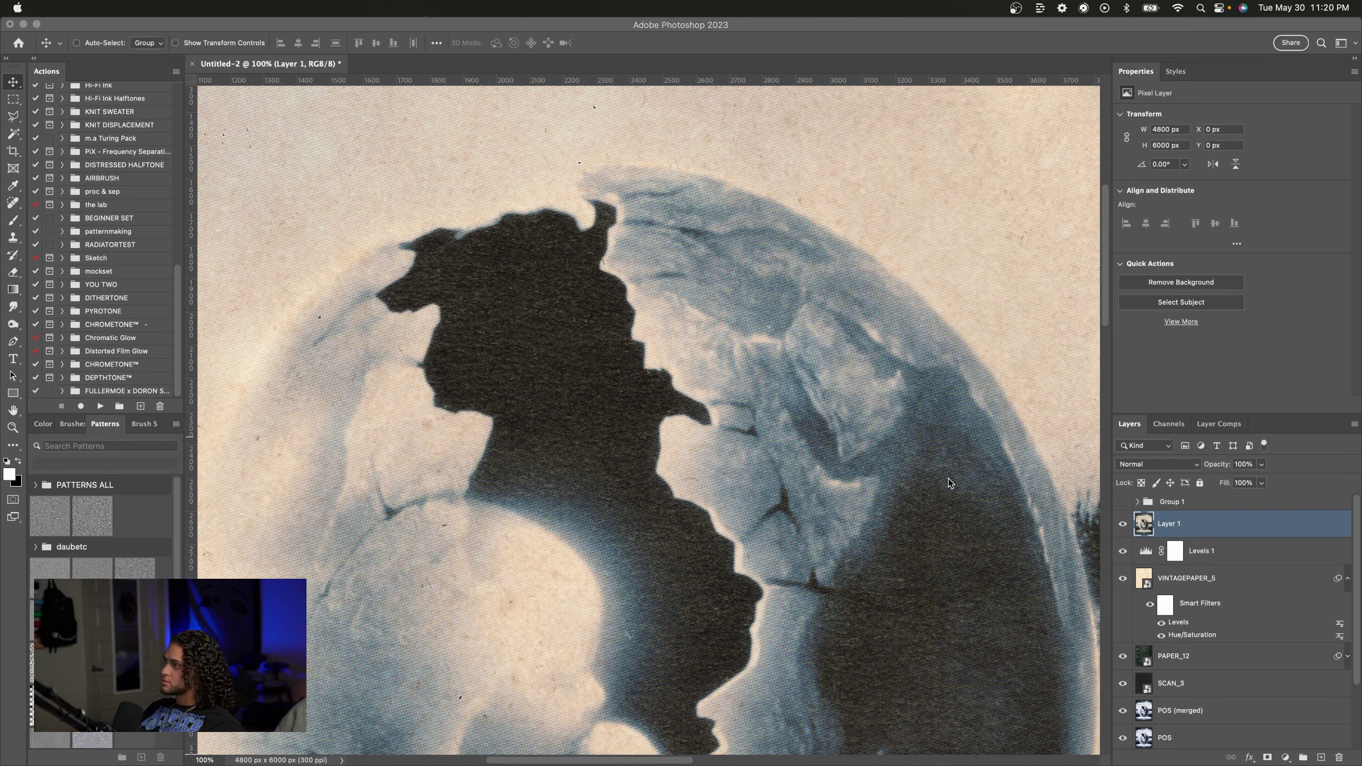
{"action": "left_click", "coordinate": [950, 480]}
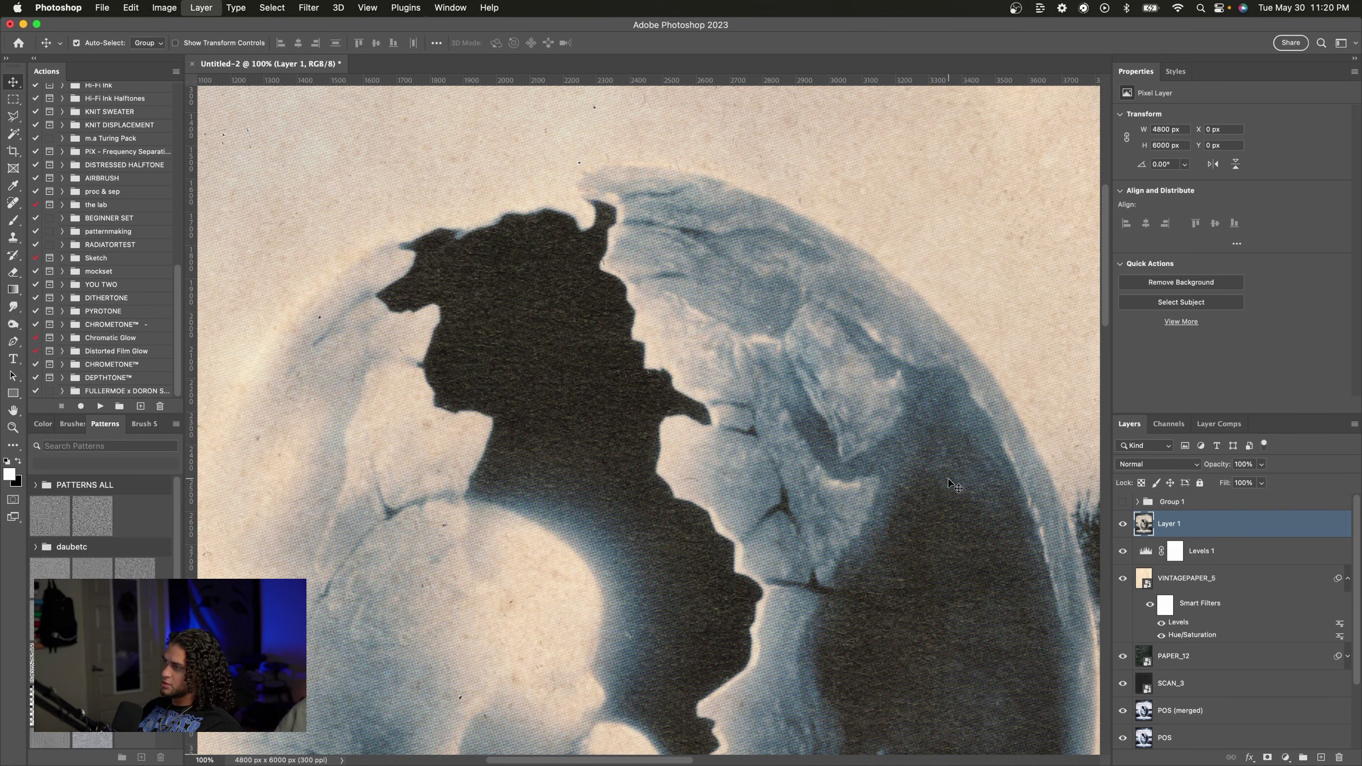
Step: Duplicate Layer 1 and apply a 1-pixel Box Blur to the copy
{"action": "key", "text": "super+j"}
{"action": "left_click", "coordinate": [310, 8]}
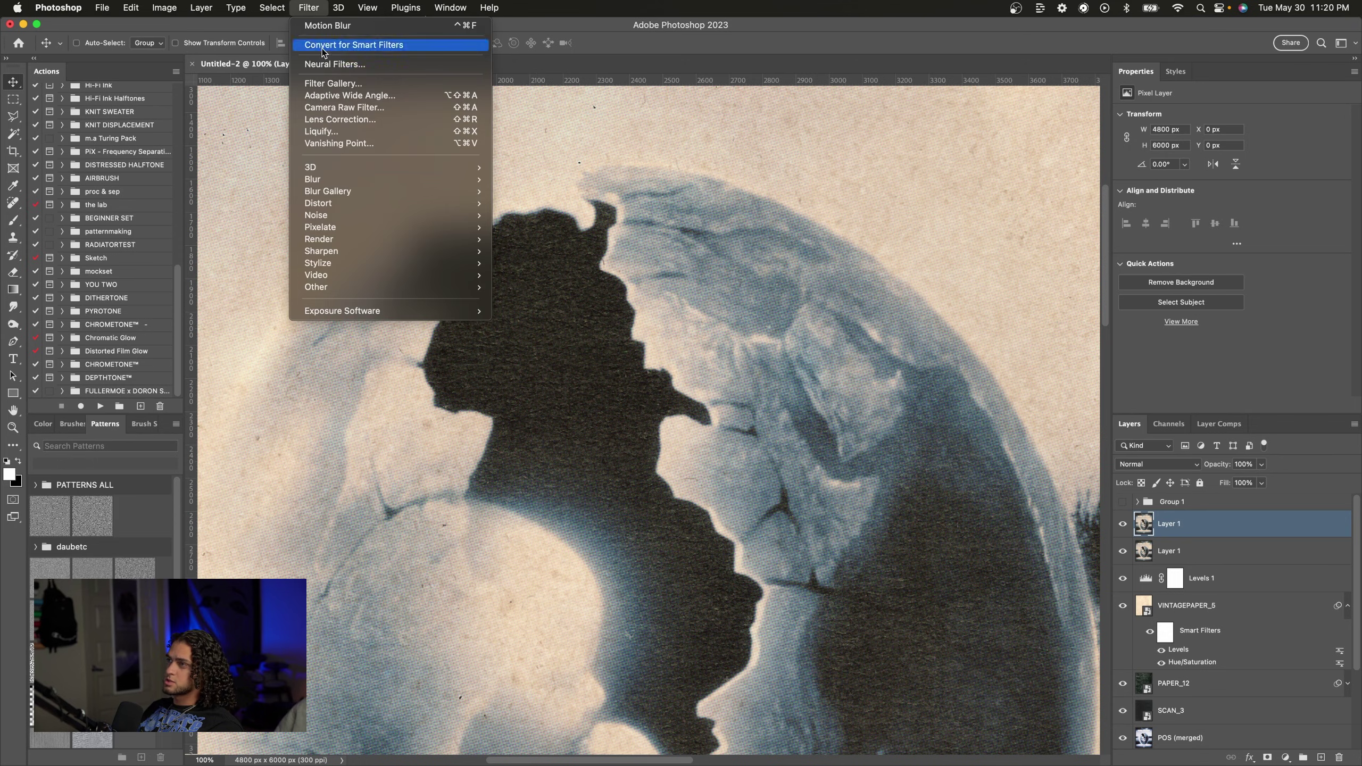
{"action": "mouse_move", "coordinate": [346, 183]}
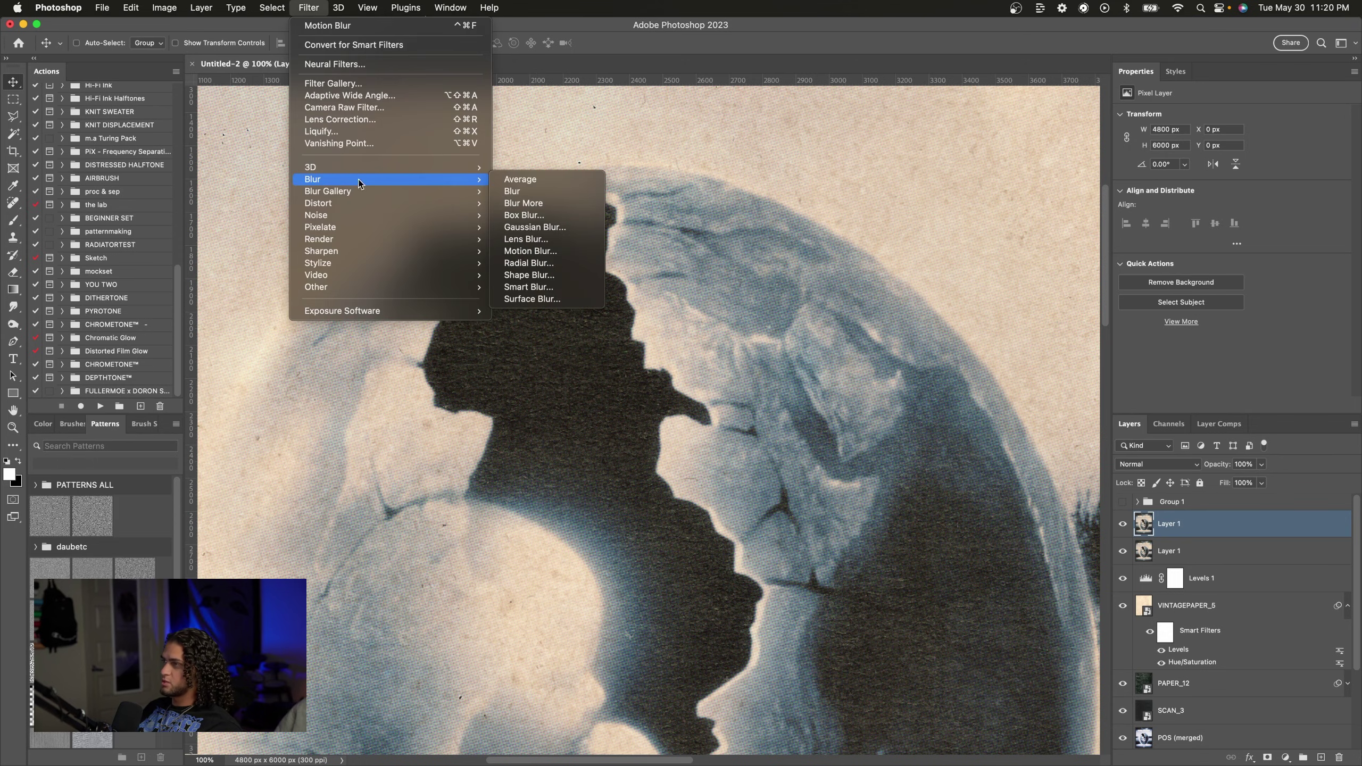
{"action": "left_click", "coordinate": [542, 216]}
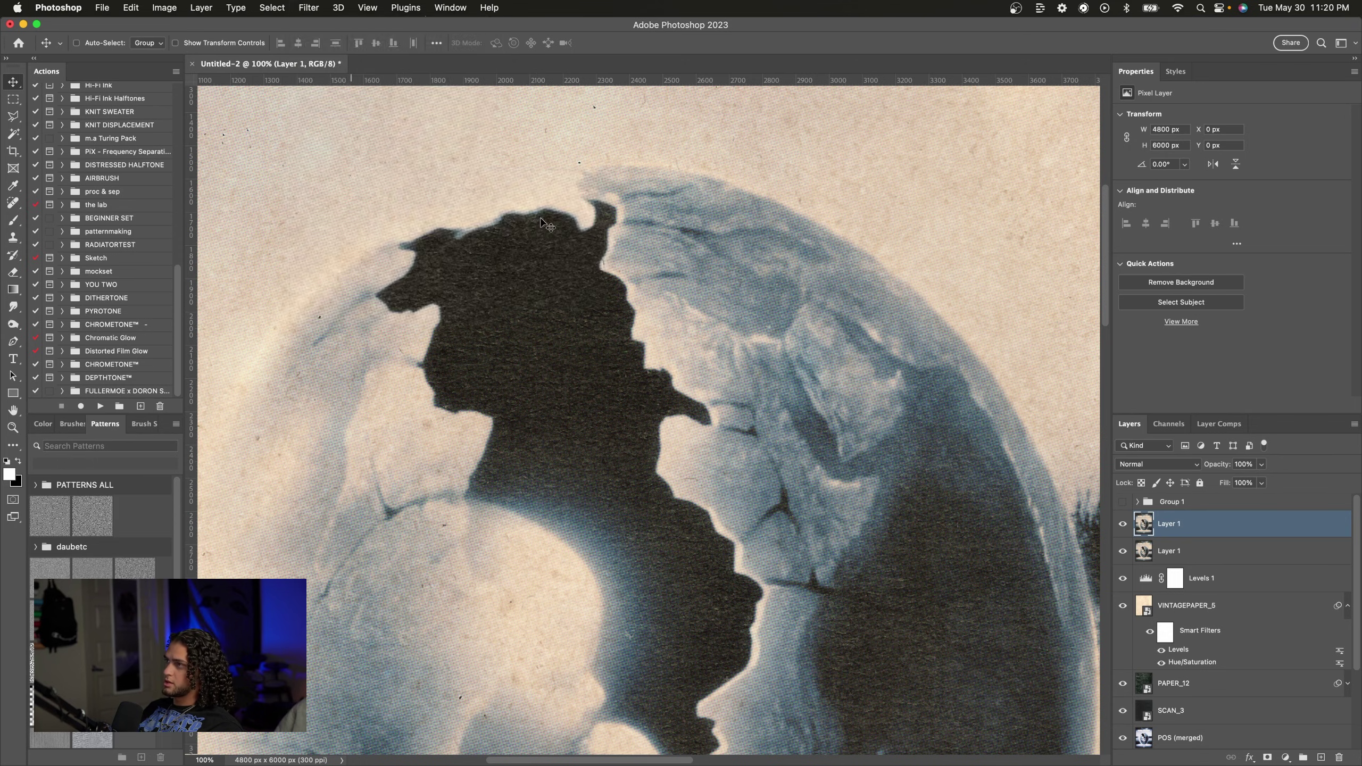
{"action": "left_click_drag", "start_coordinate": [812, 297], "coordinate": [785, 249]}
{"action": "type", "text": "1"}
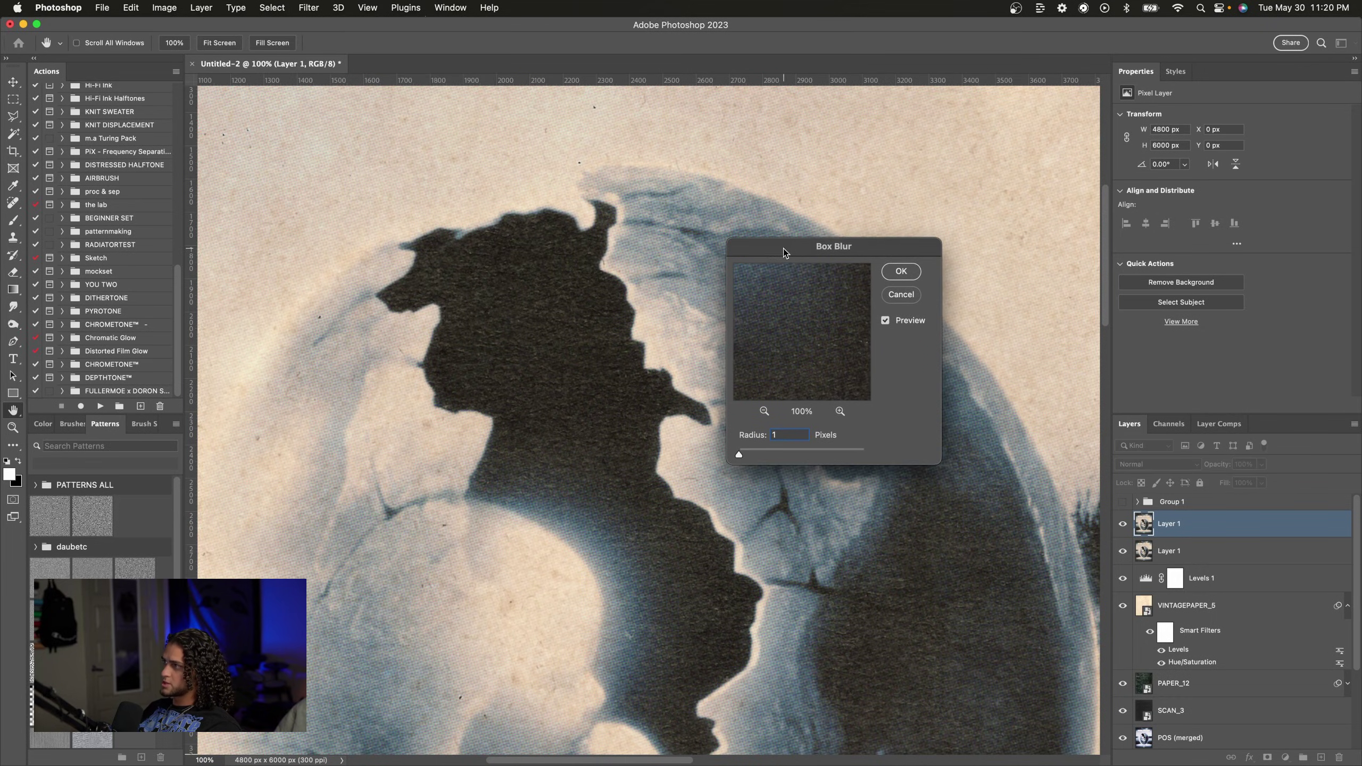
{"action": "scroll", "coordinate": [645, 274], "scroll_direction": "down", "scroll_amount": 1}
{"action": "scroll", "coordinate": [645, 274], "scroll_direction": "down", "scroll_amount": 2}
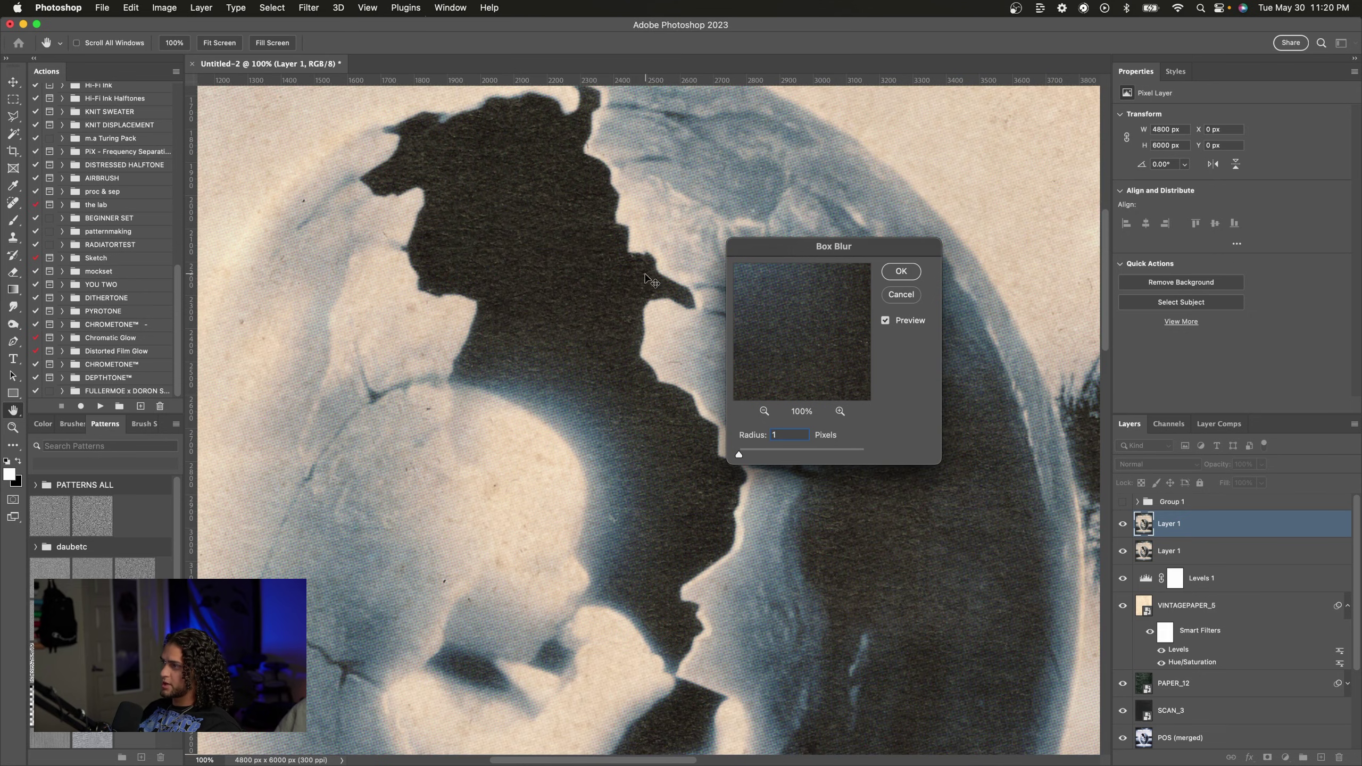
{"action": "key", "text": "Return"}
Step: Add a Motion Blur with 33° angle and 6 px distance to the copy
{"action": "left_click", "coordinate": [310, 8]}
{"action": "mouse_move", "coordinate": [360, 177]}
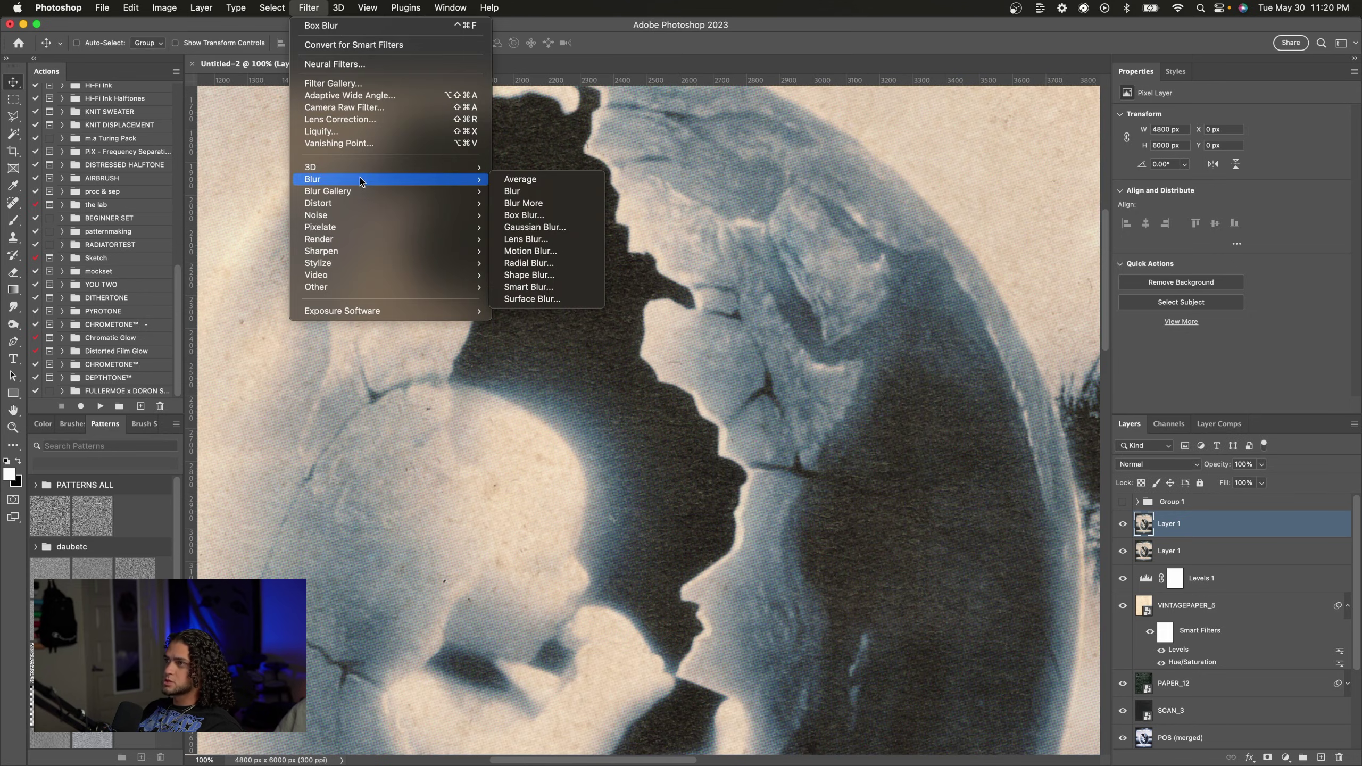
{"action": "left_click", "coordinate": [562, 252]}
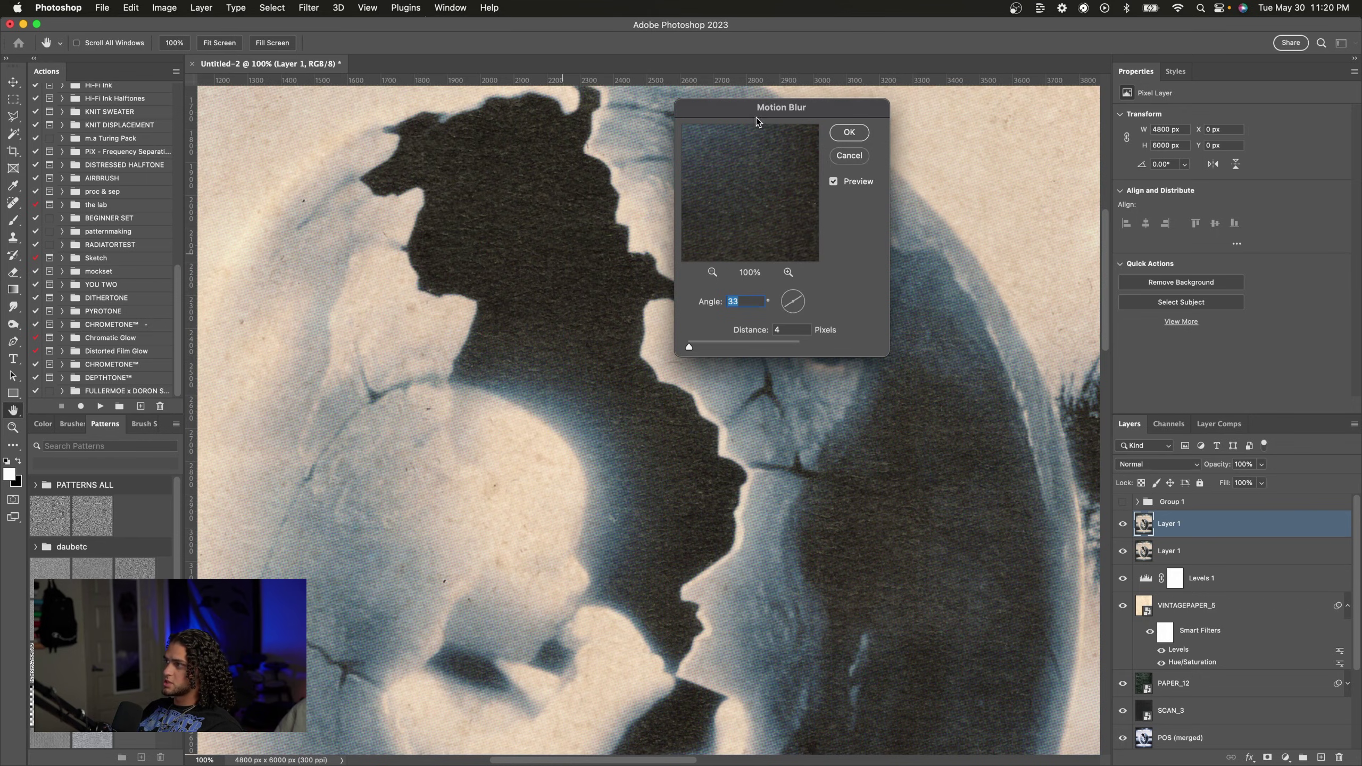
{"action": "left_click_drag", "start_coordinate": [755, 111], "coordinate": [823, 145]}
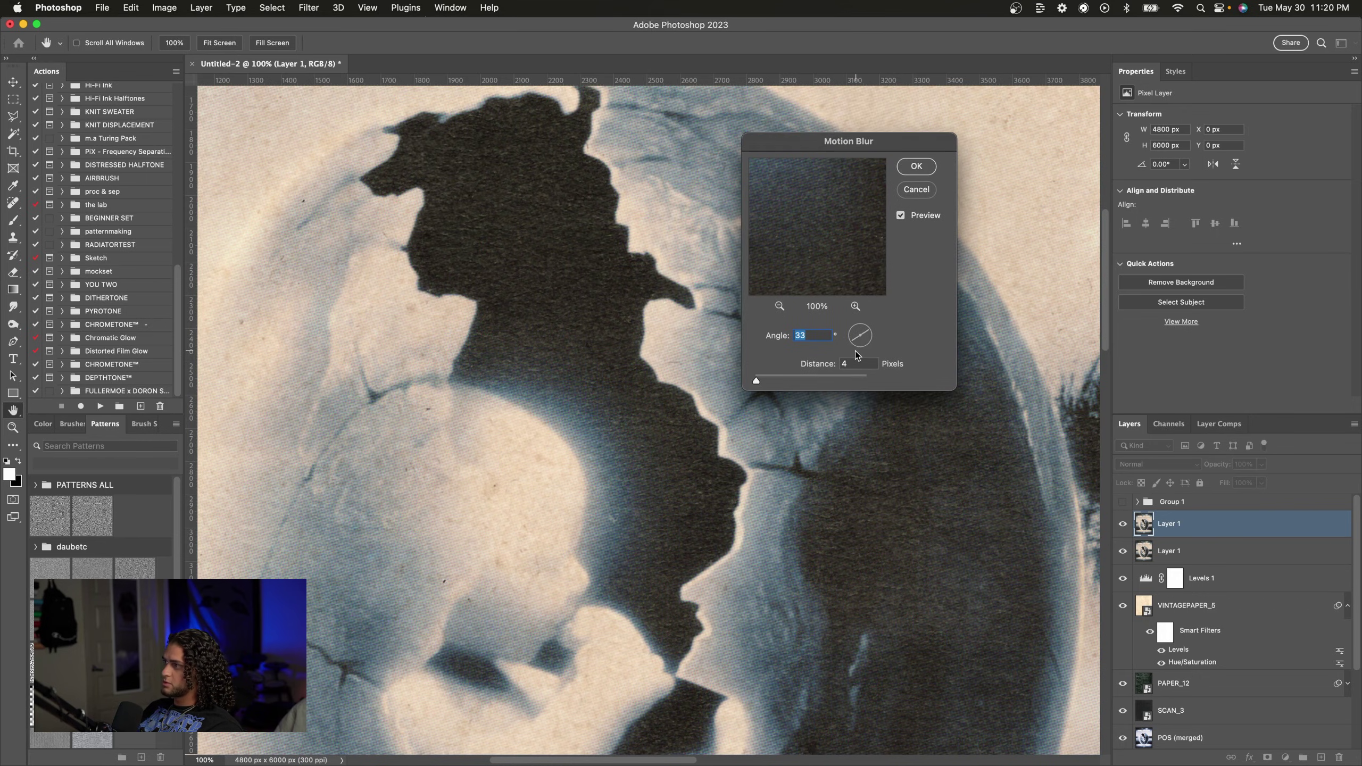
{"action": "key", "text": "Tab"}
{"action": "type", "text": "6"}
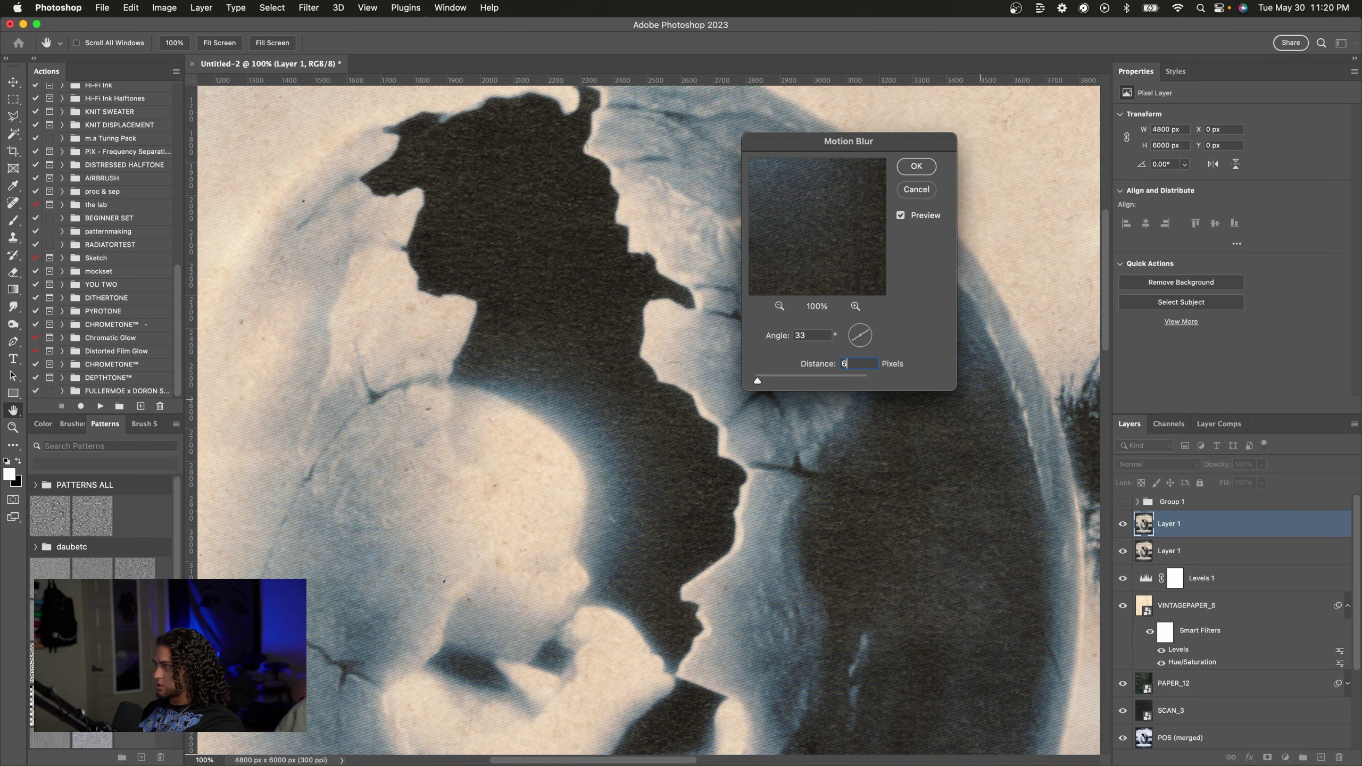
{"action": "left_click", "coordinate": [917, 167]}
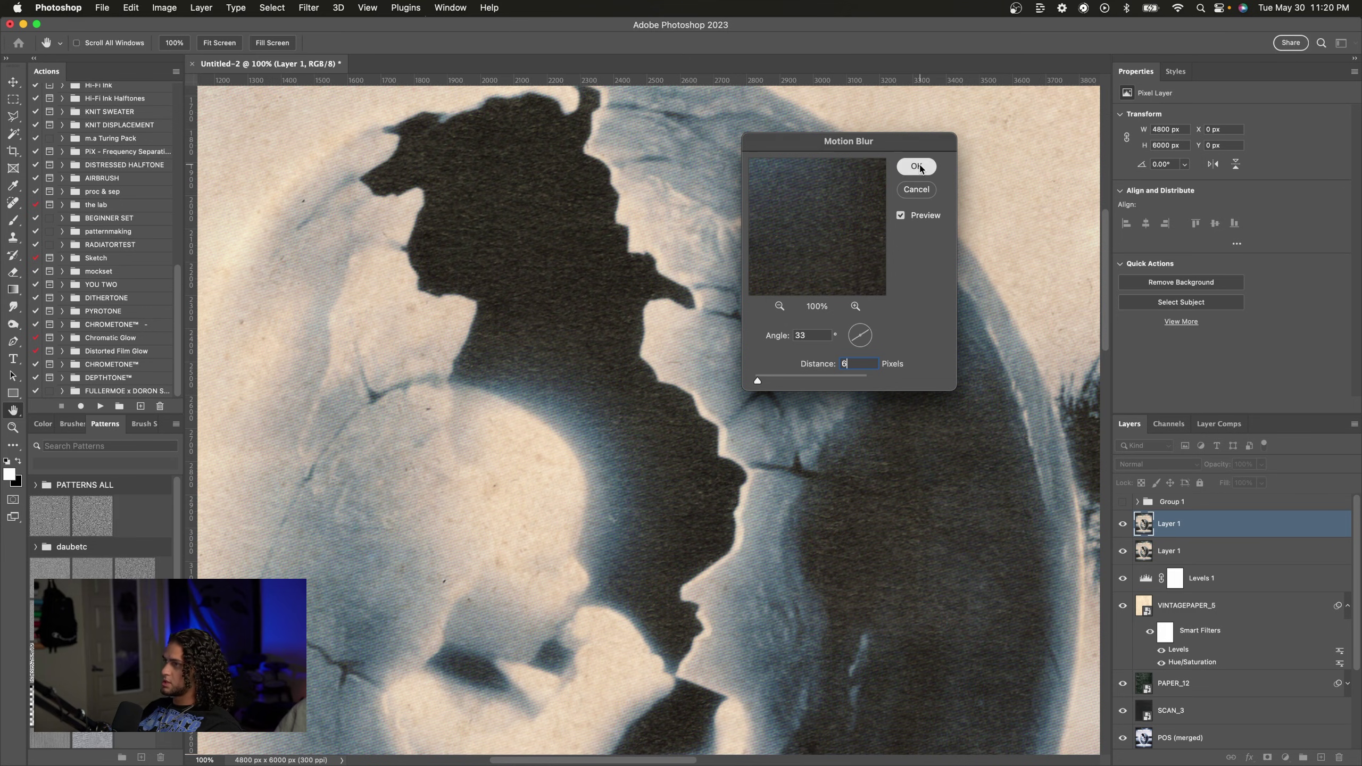
{"action": "key", "text": "v"}
{"action": "scroll", "coordinate": [824, 381], "scroll_direction": "down", "scroll_amount": 10}
{"action": "scroll", "coordinate": [824, 381], "scroll_direction": "up", "scroll_amount": 5}
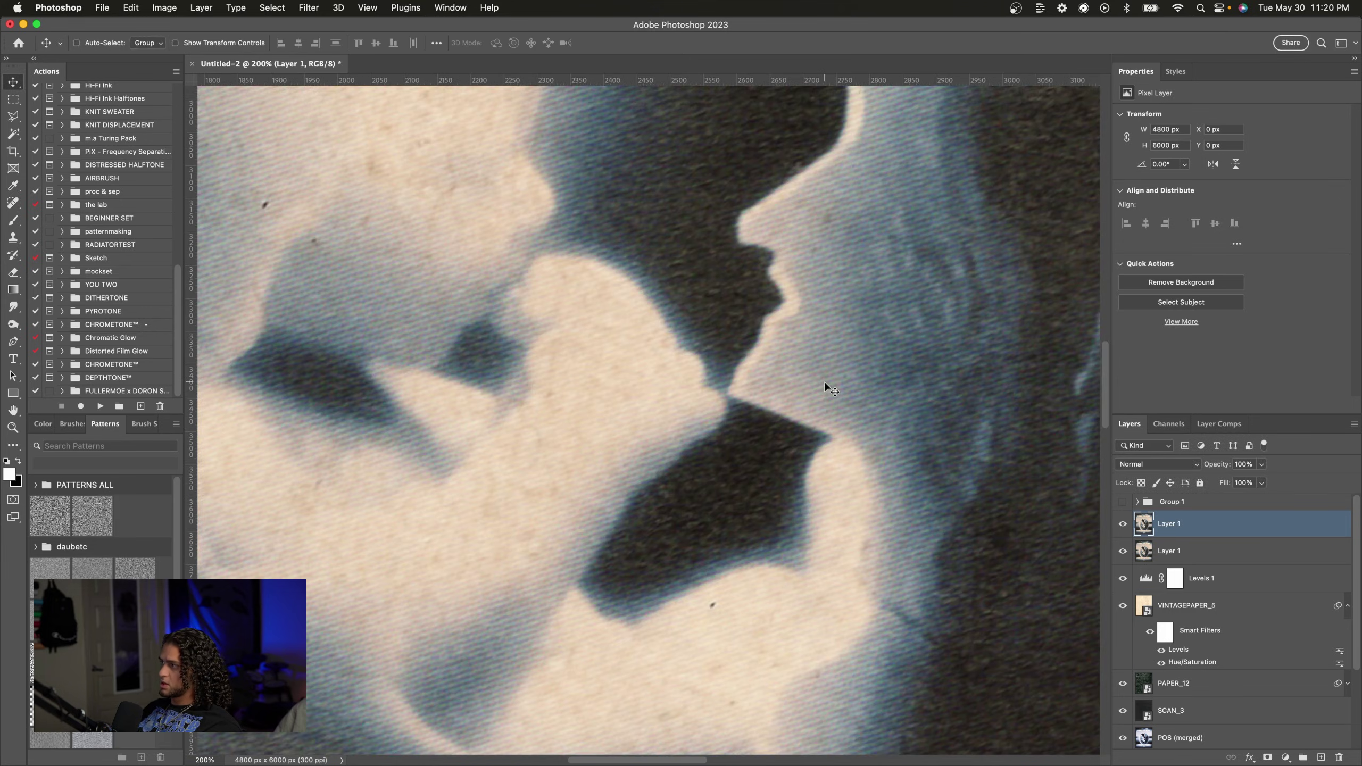
{"action": "scroll", "coordinate": [824, 381], "scroll_direction": "left", "scroll_amount": 2}
{"action": "scroll", "coordinate": [824, 381], "scroll_direction": "up", "scroll_amount": 3}
{"action": "scroll", "coordinate": [824, 381], "scroll_direction": "left", "scroll_amount": 3}
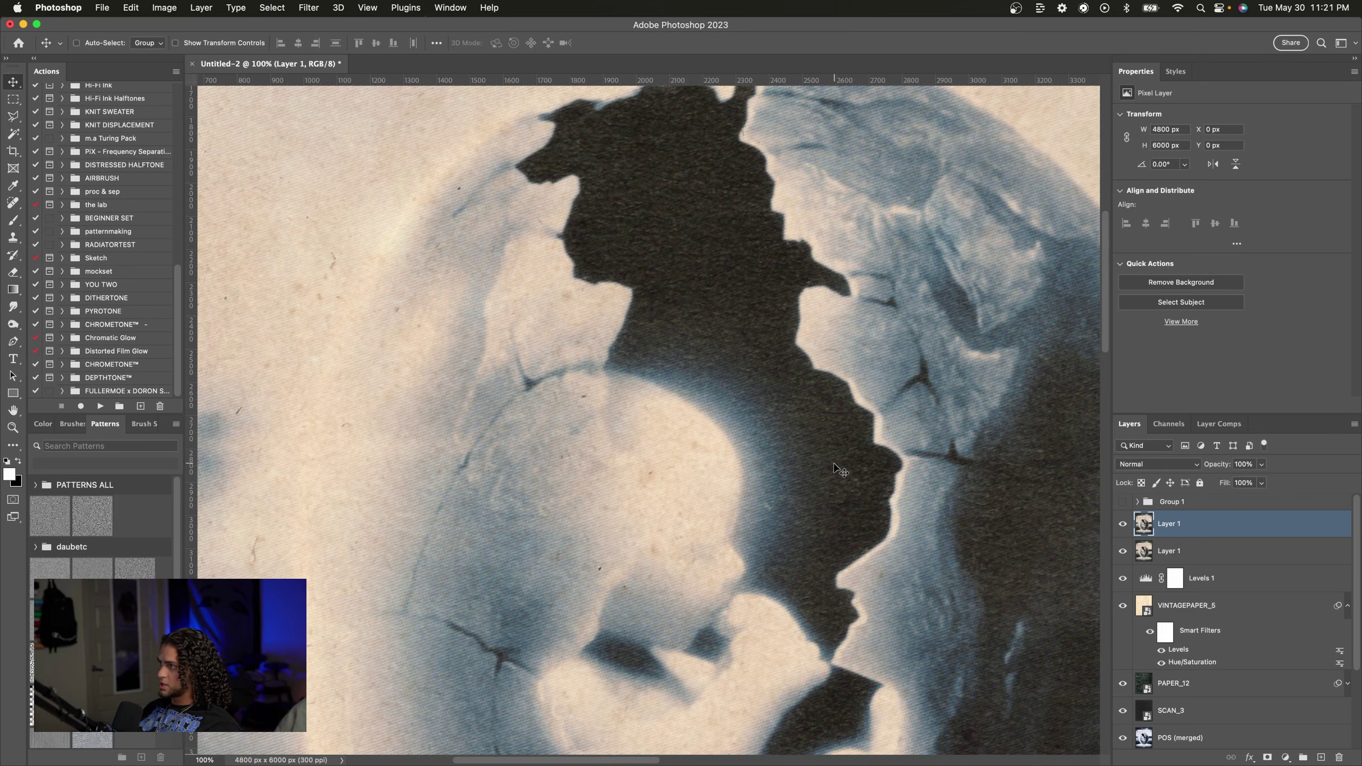
{"action": "scroll", "coordinate": [837, 470], "scroll_direction": "up", "scroll_amount": 2}
{"action": "scroll", "coordinate": [837, 470], "scroll_direction": "right", "scroll_amount": 1}
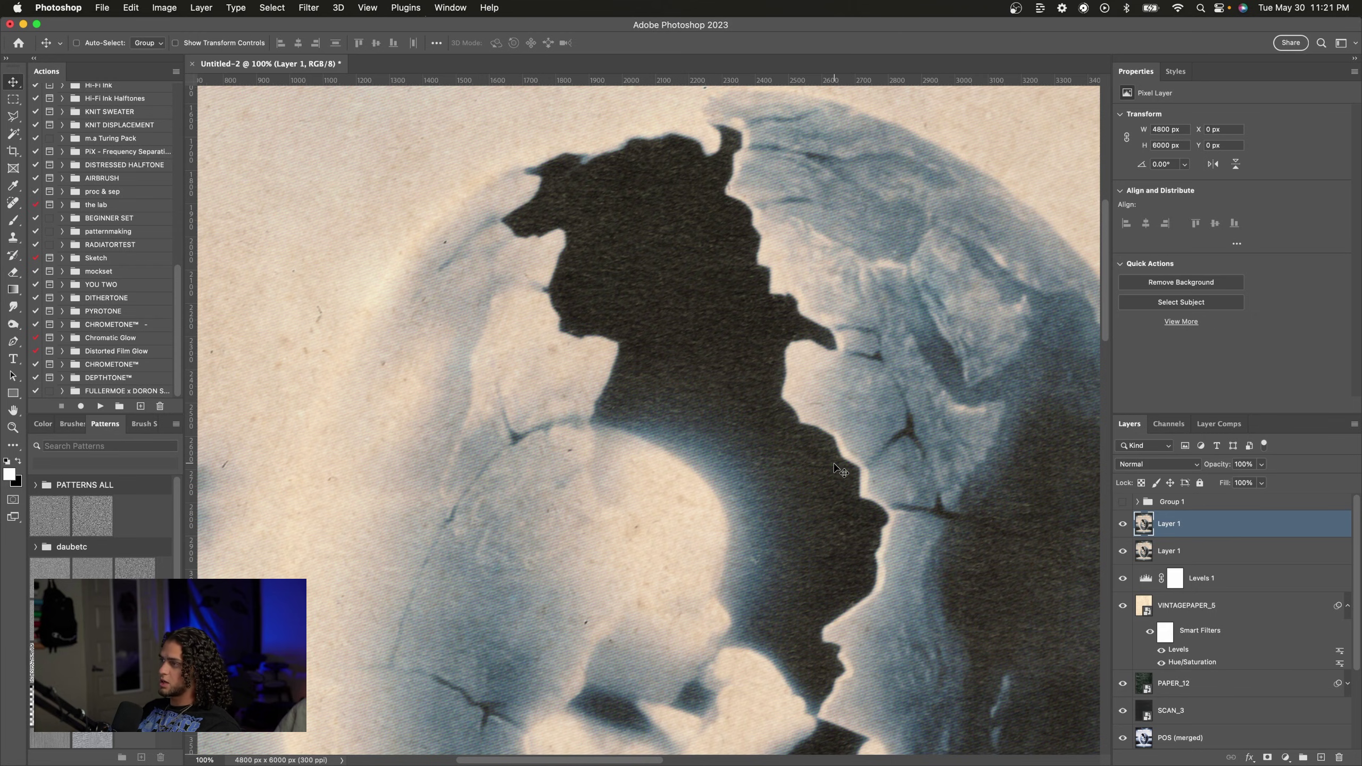
{"action": "key", "text": "super+0"}
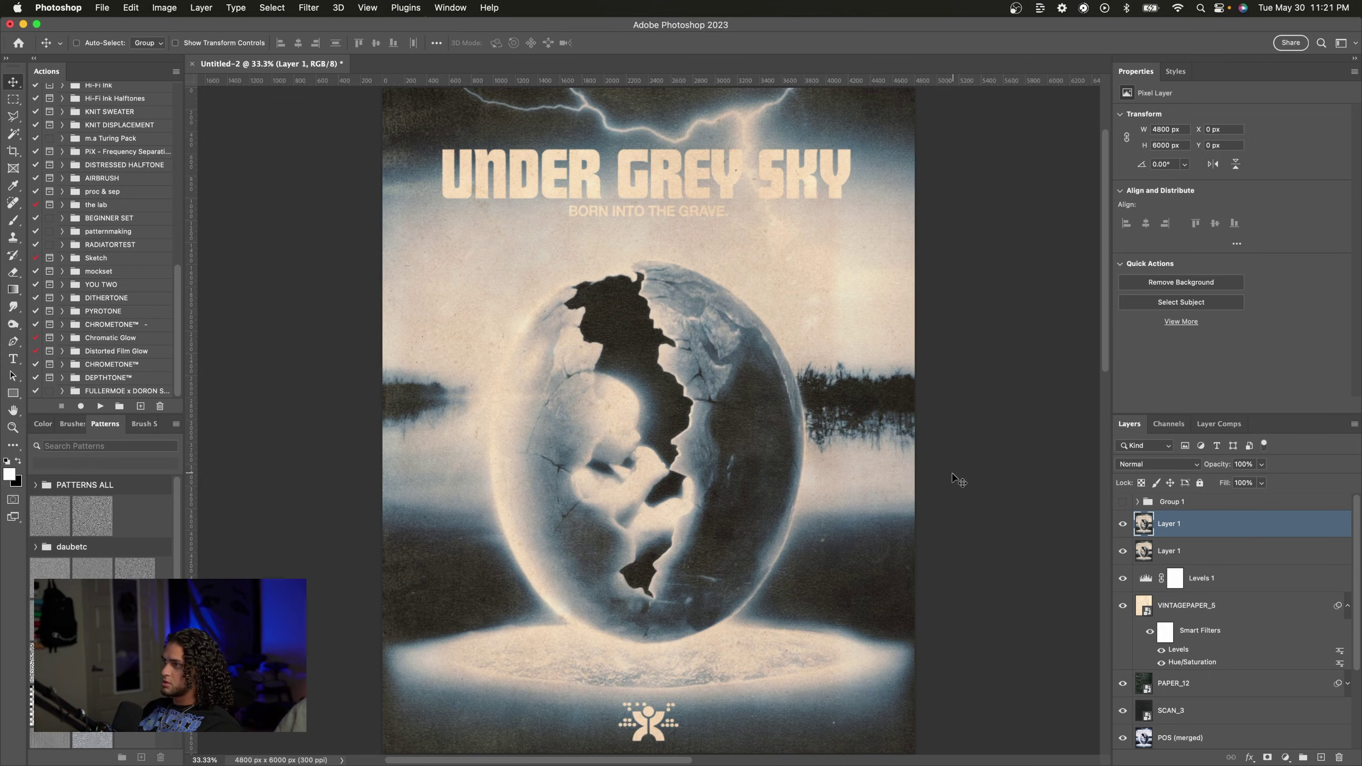
{"action": "key", "text": "super+equal"}
{"action": "key", "text": "super+equal"}
{"action": "key", "text": "super+equal"}
{"action": "key", "text": "super+equal"}
{"action": "key", "text": "super+equal"}
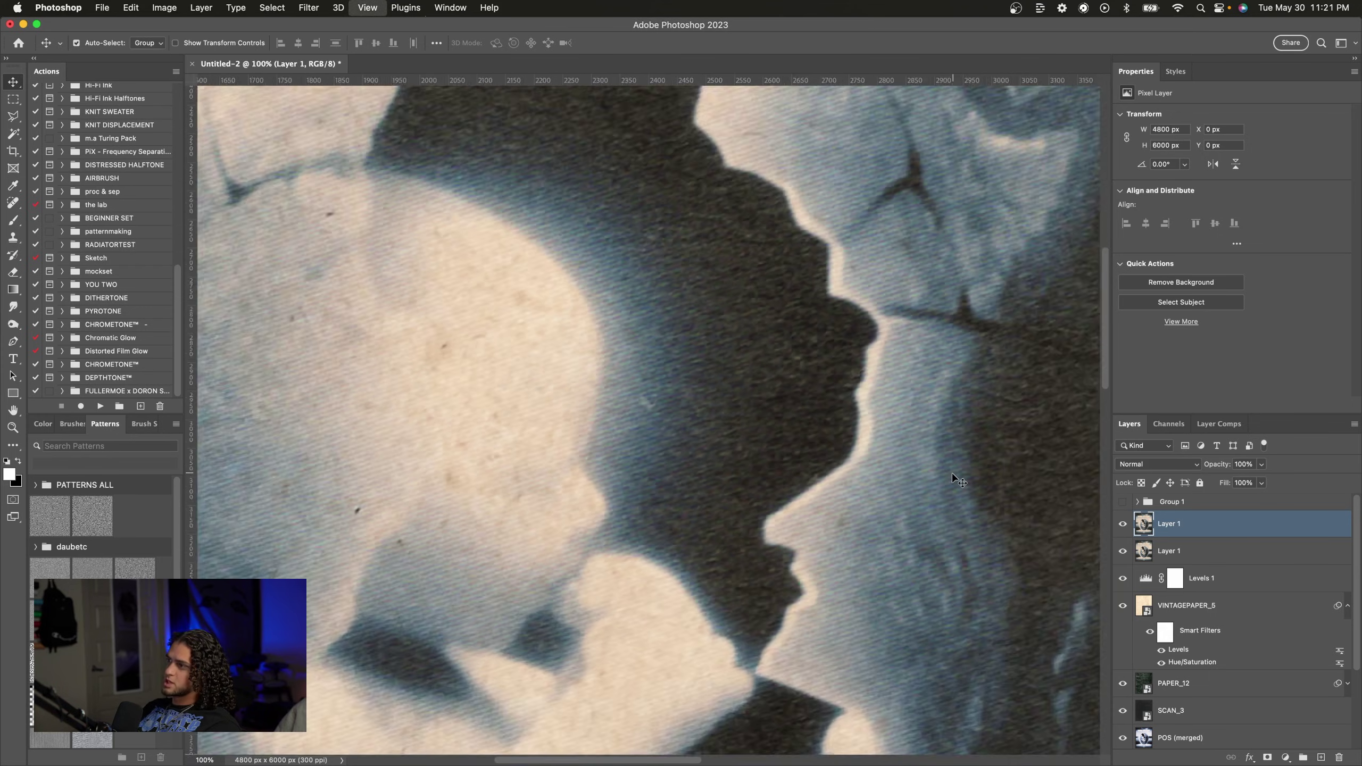
{"action": "key", "text": "super+minus"}
{"action": "scroll", "coordinate": [954, 478], "scroll_direction": "left", "scroll_amount": 5}
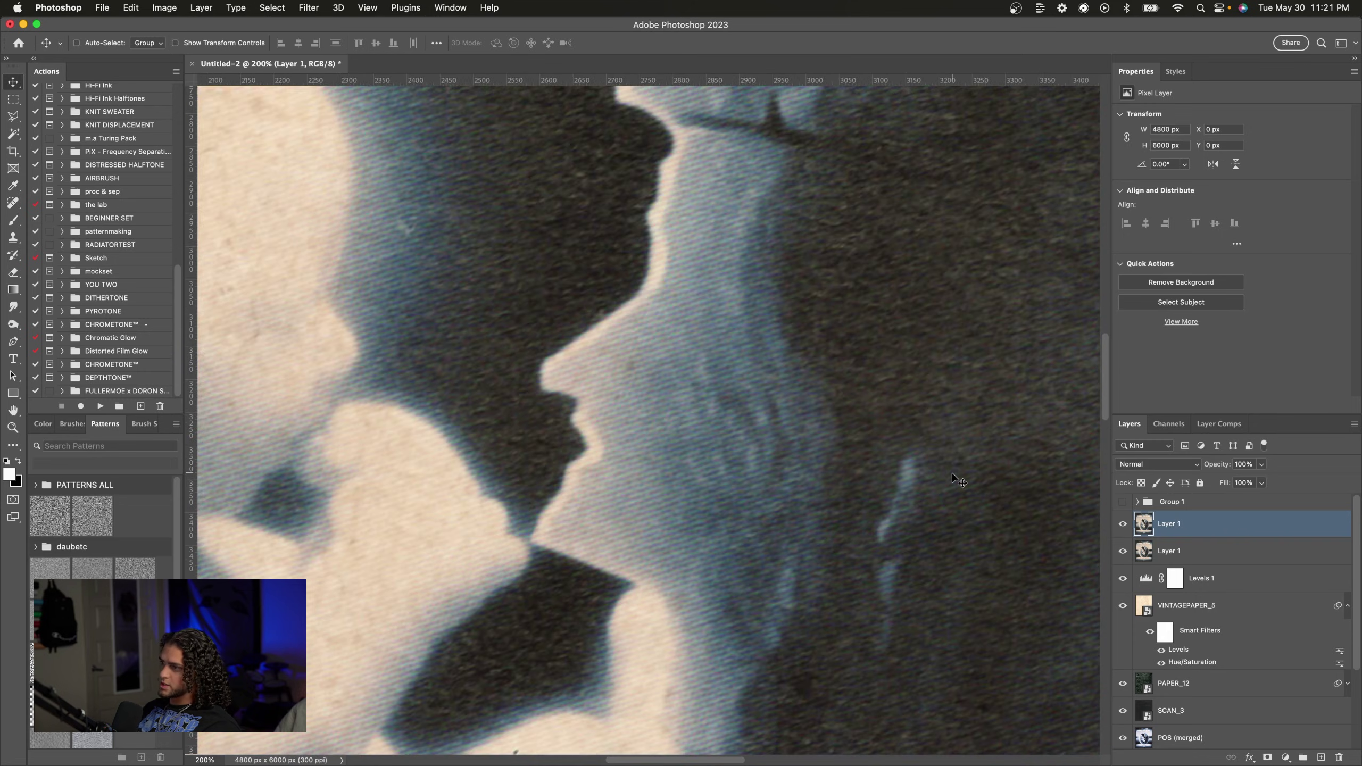
{"action": "key", "text": "super+minus"}
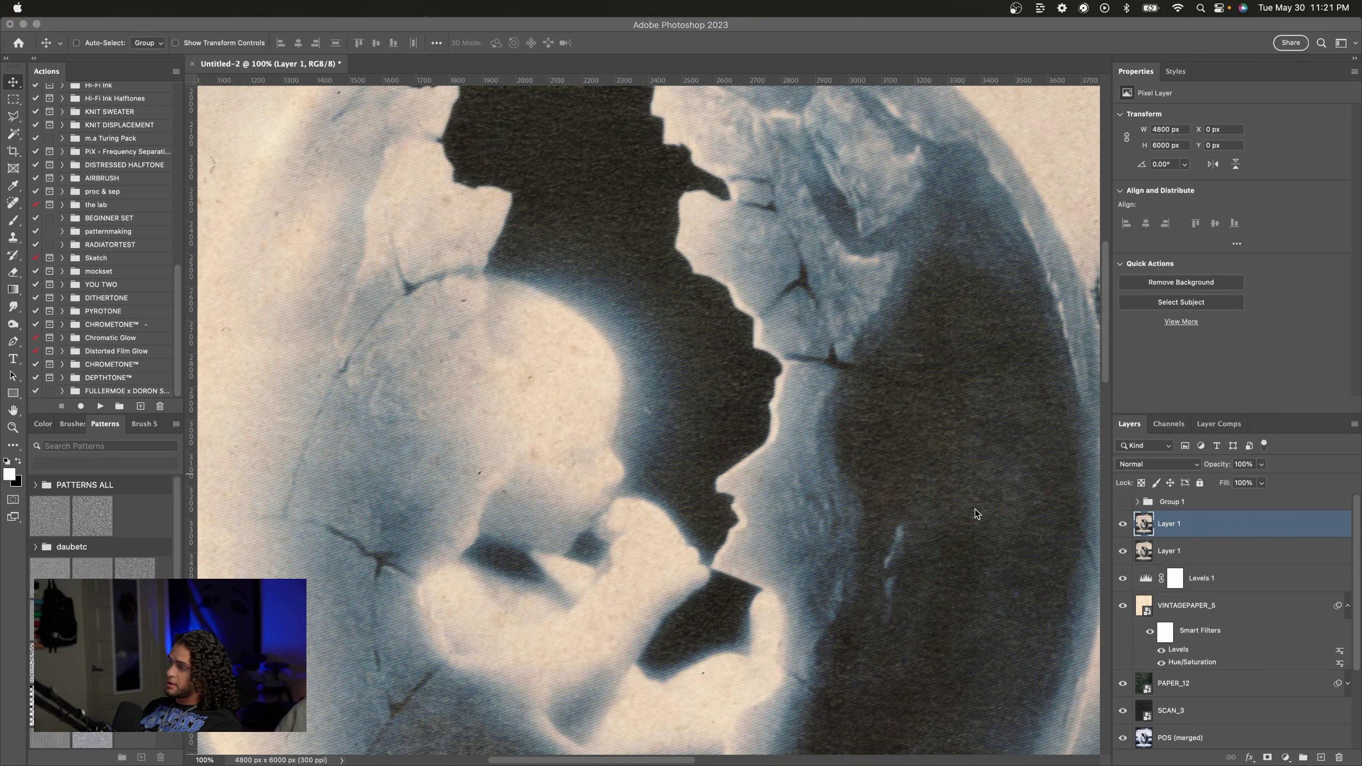
{"action": "scroll", "coordinate": [975, 510], "scroll_direction": "up", "scroll_amount": 3}
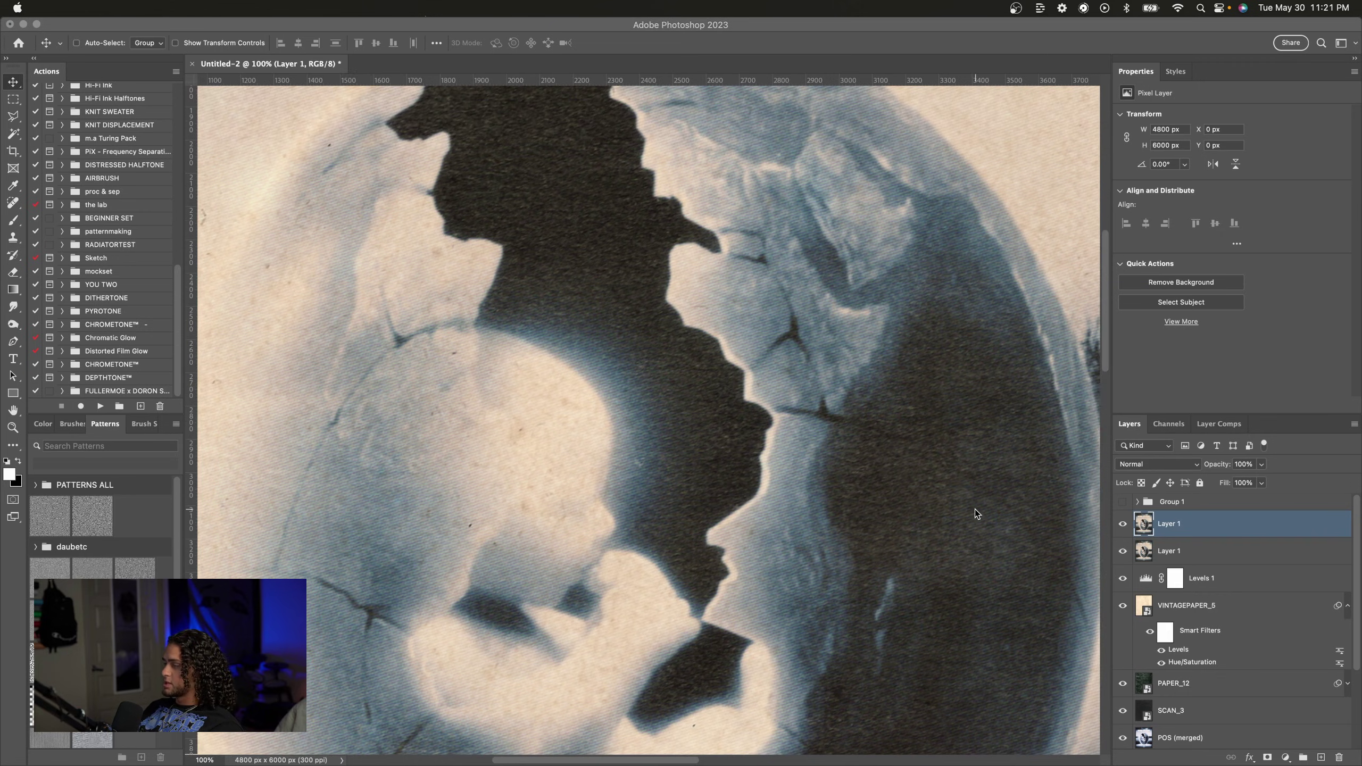
{"action": "scroll", "coordinate": [975, 510], "scroll_direction": "right", "scroll_amount": 3}
{"action": "scroll", "coordinate": [884, 484], "scroll_direction": "up", "scroll_amount": 2}
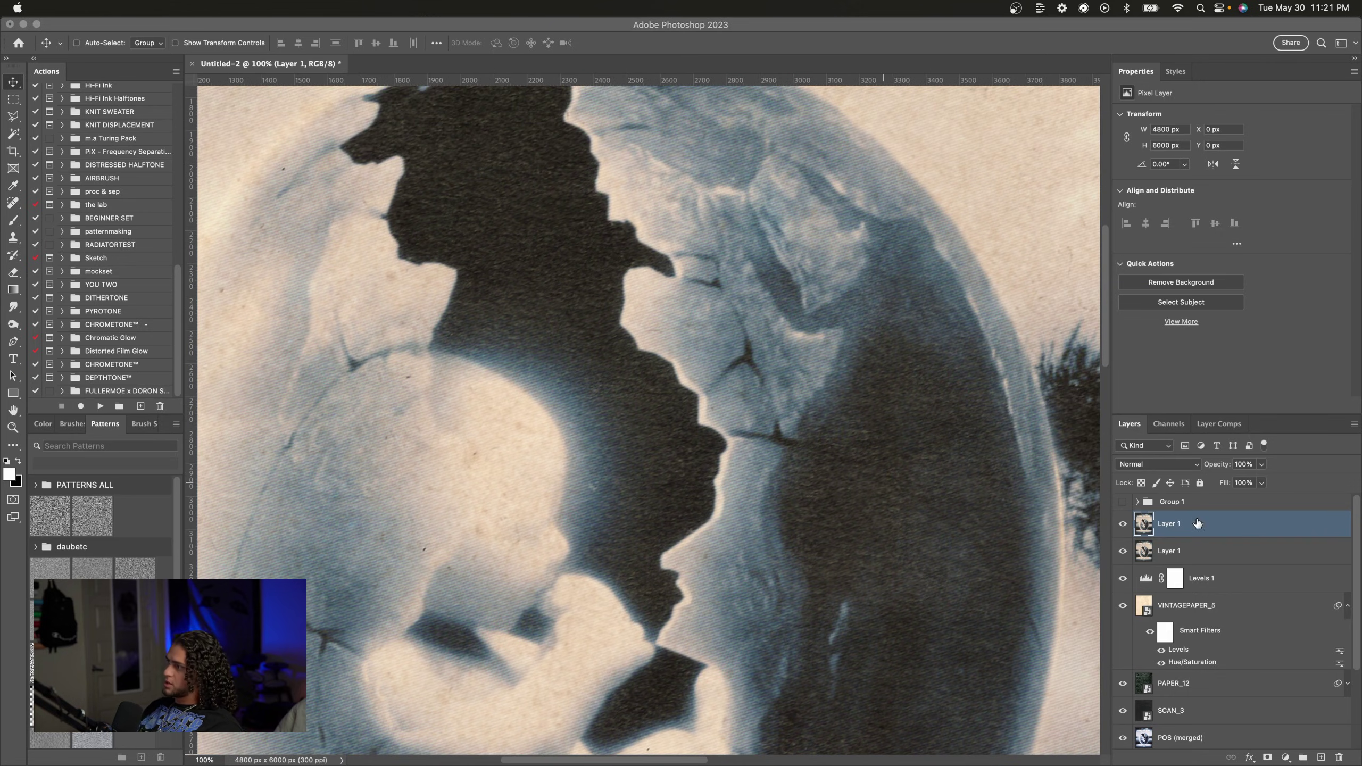
Step: Duplicate the top Layer 1 and uncheck the B channel in its Advanced Blending options
{"action": "key", "text": "super+j"}
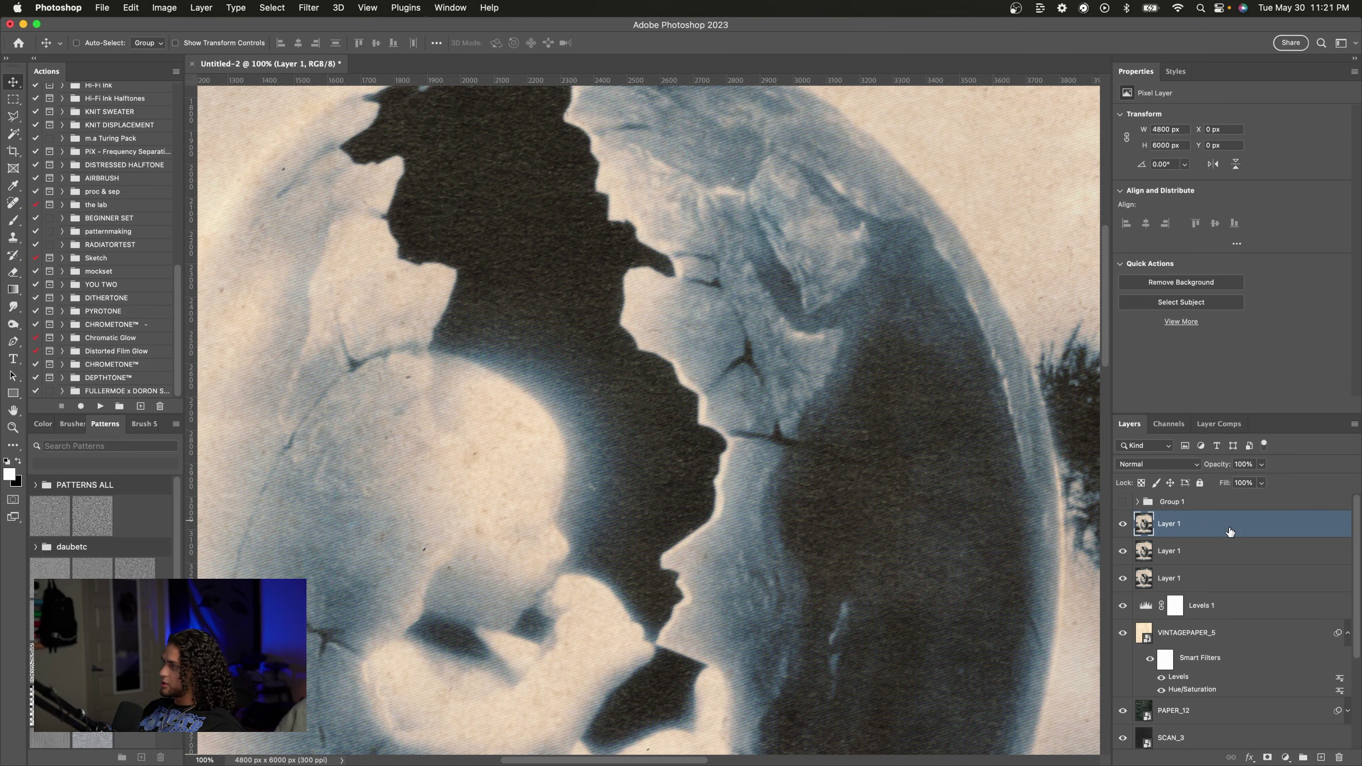
{"action": "double_click", "coordinate": [1230, 531]}
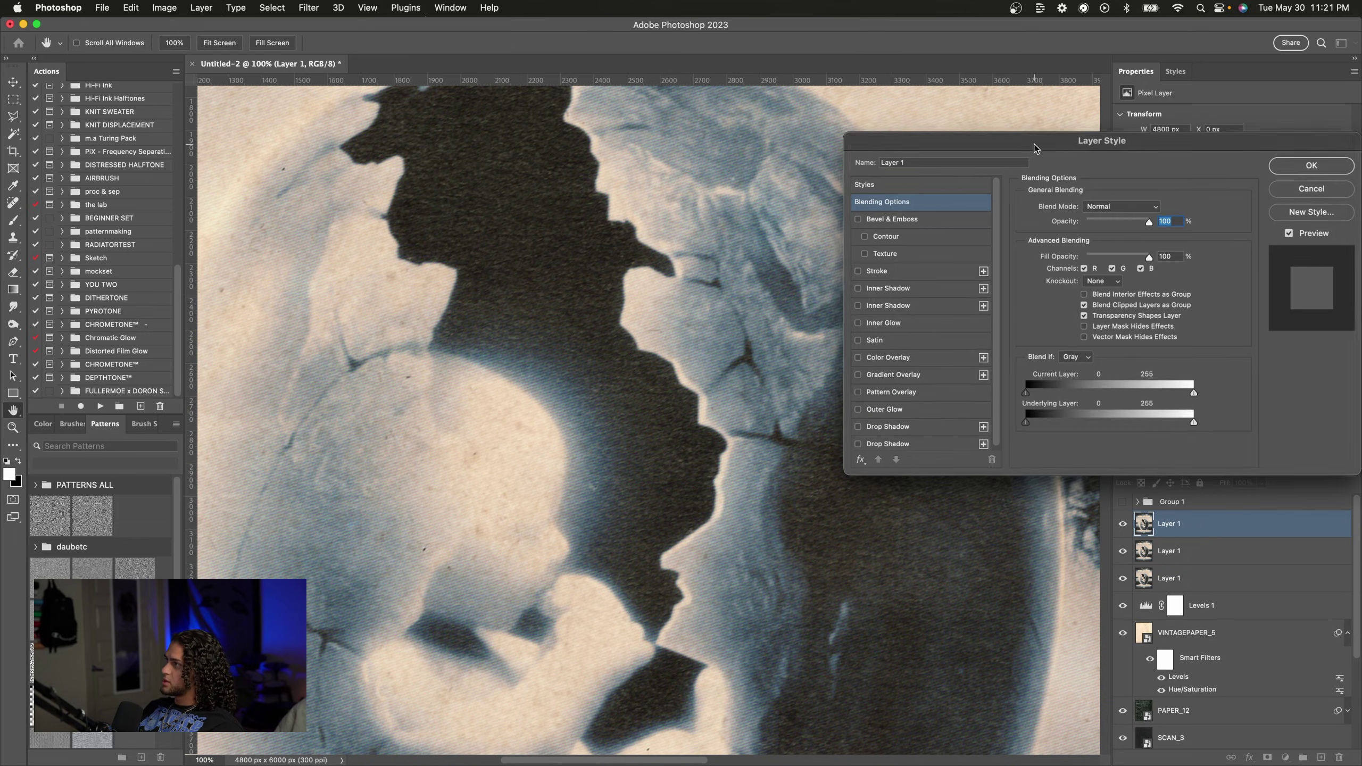
{"action": "left_click_drag", "start_coordinate": [1044, 163], "coordinate": [894, 261]}
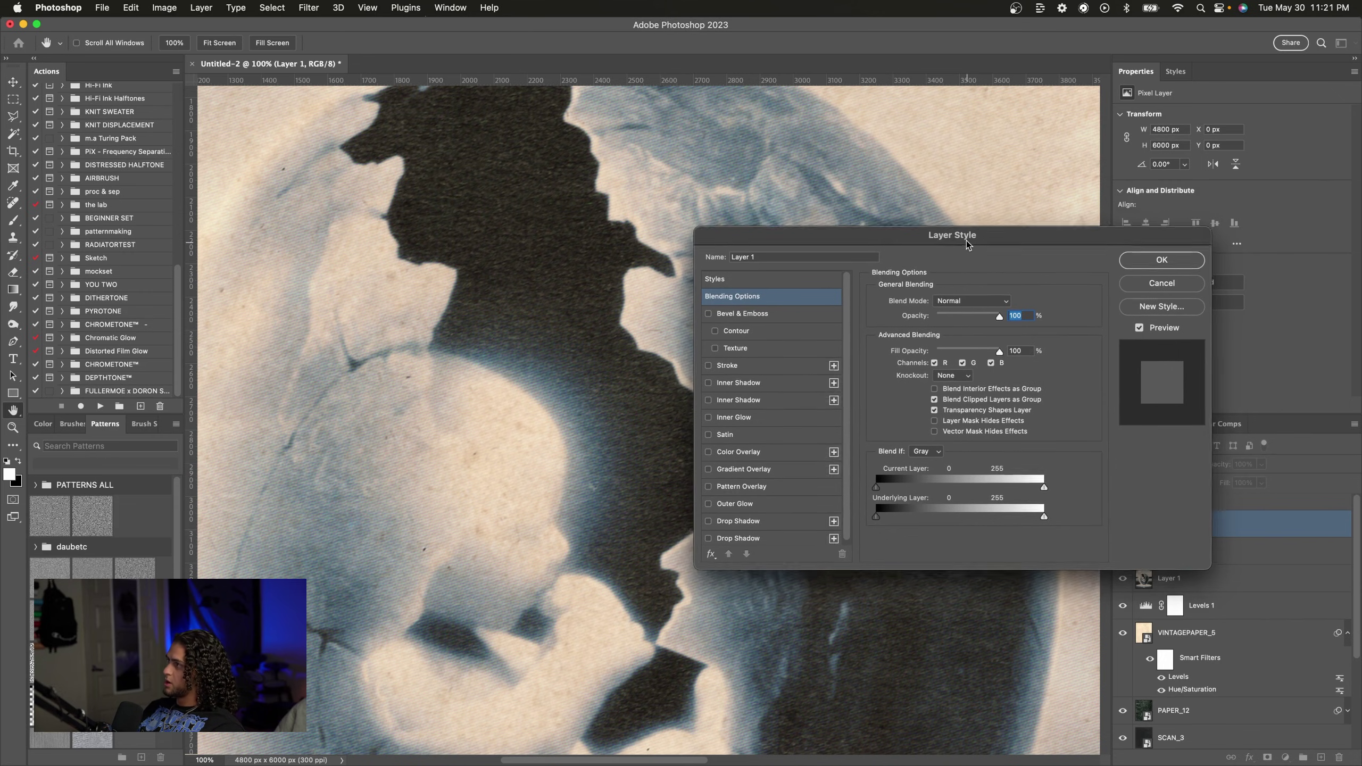
{"action": "left_click_drag", "start_coordinate": [1001, 368], "coordinate": [974, 324]}
{"action": "left_click", "coordinate": [972, 322]}
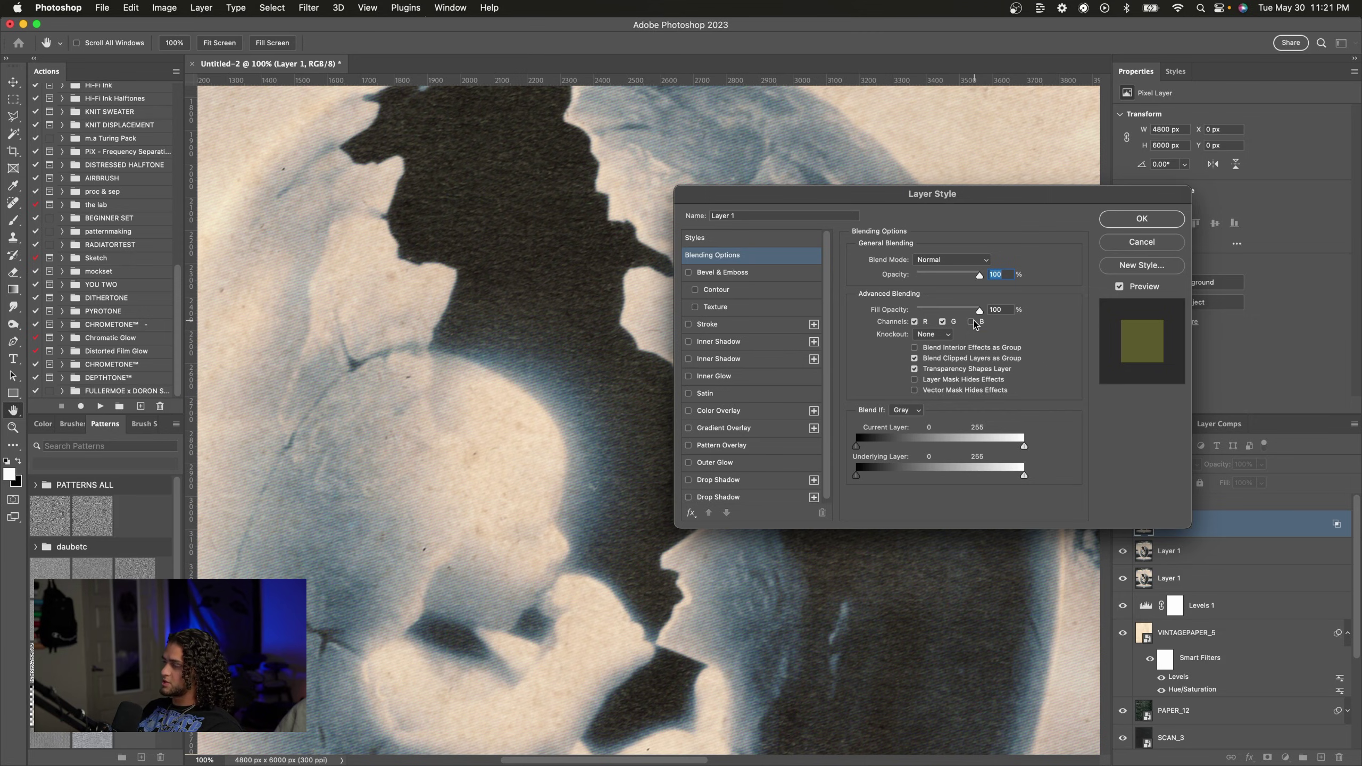
{"action": "left_click_drag", "start_coordinate": [926, 200], "coordinate": [927, 198]}
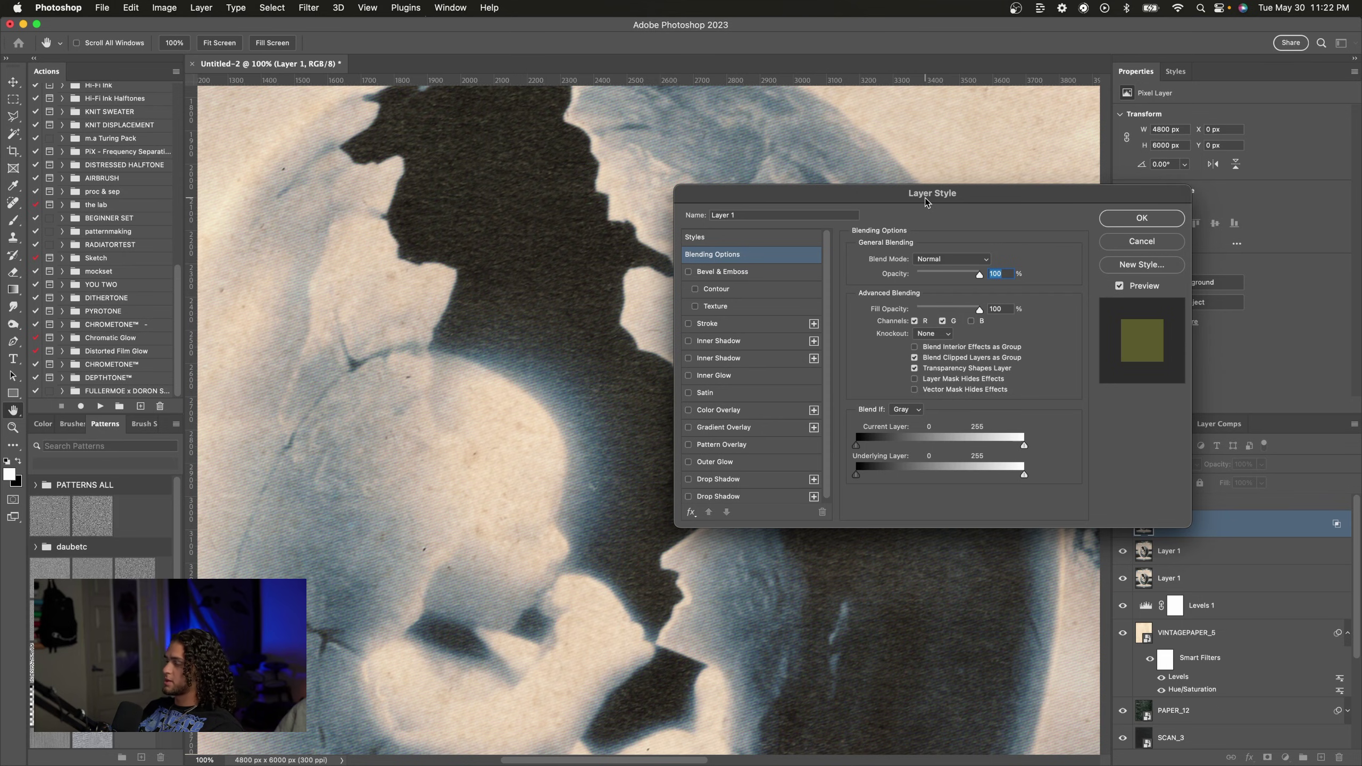
{"action": "left_click_drag", "start_coordinate": [927, 202], "coordinate": [942, 237]}
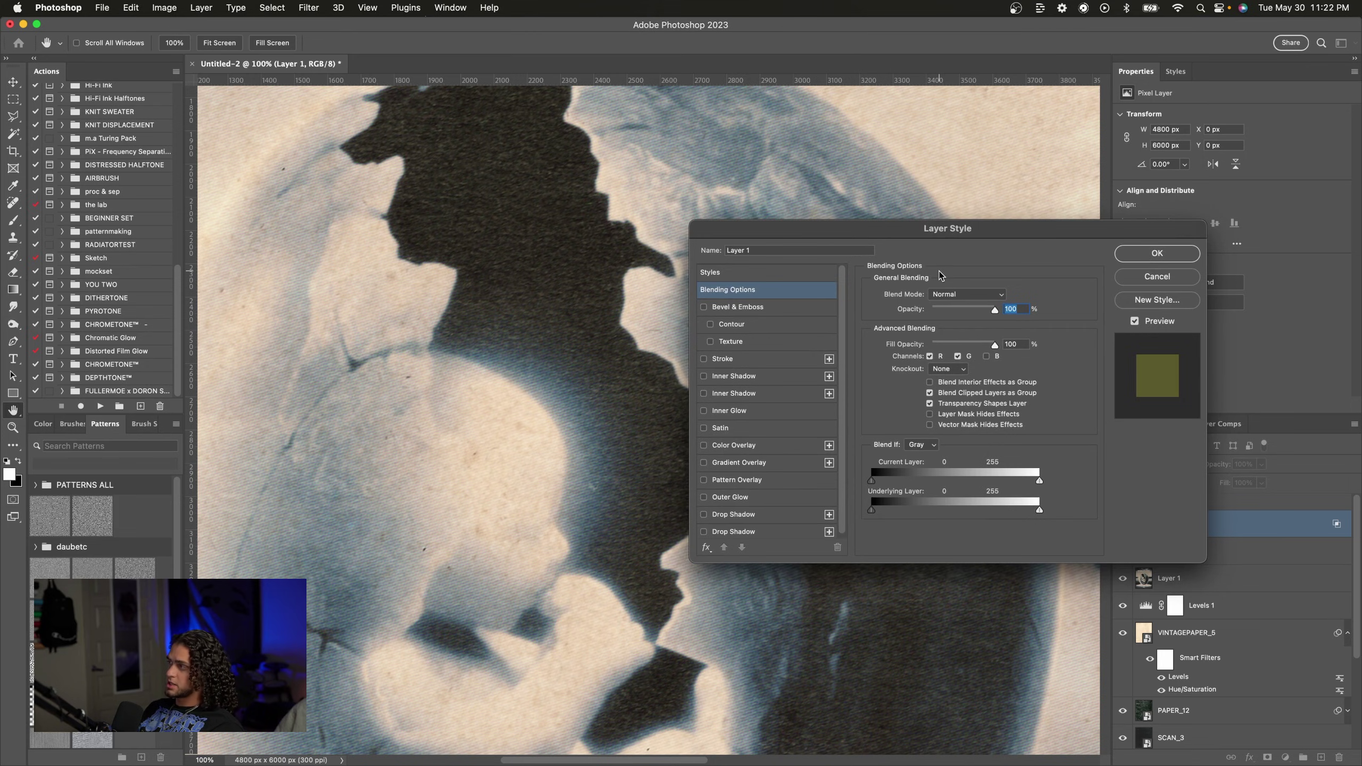
{"action": "left_click", "coordinate": [1148, 256]}
{"action": "scroll", "coordinate": [892, 374], "scroll_direction": "up", "scroll_amount": 2}
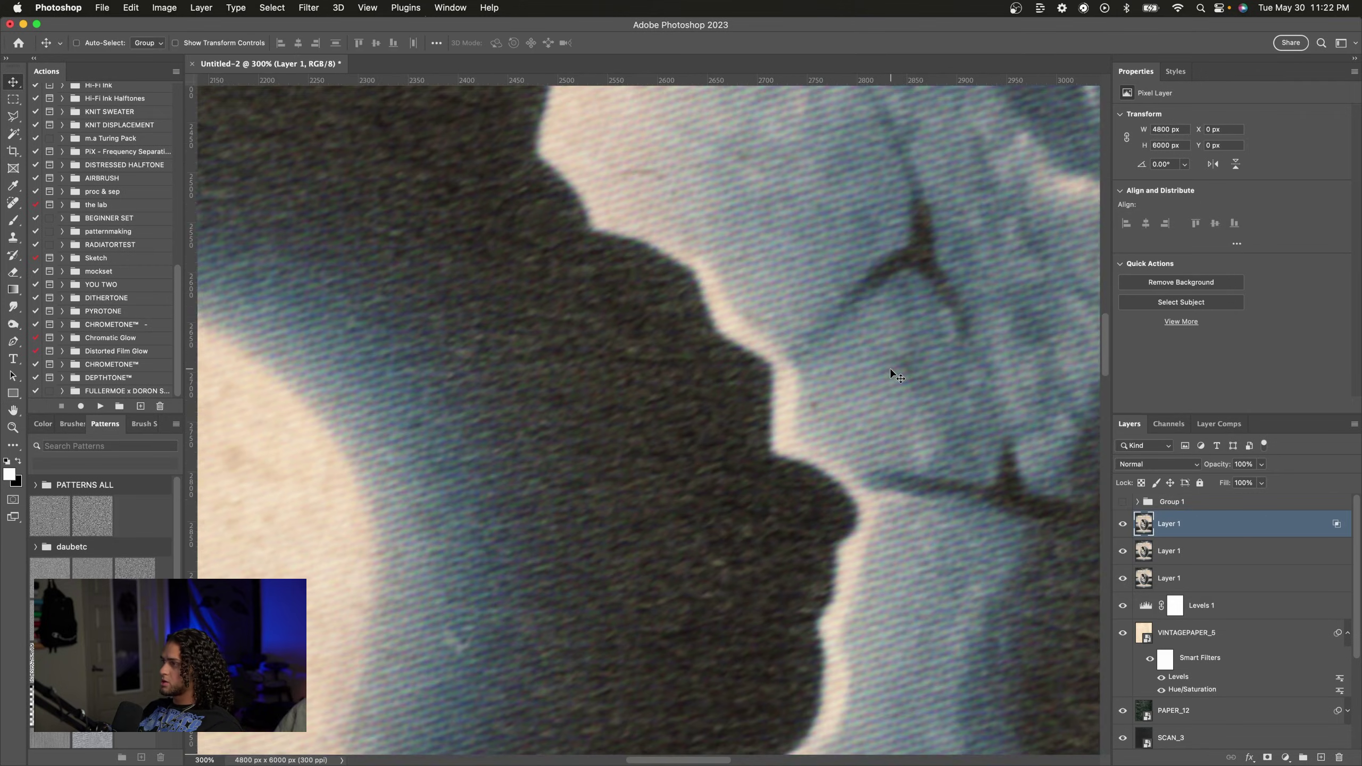
Step: Nudge the red-green copy with the arrow keys to an 11 px right, 4 px down offset
{"action": "scroll", "coordinate": [892, 374], "scroll_direction": "down", "scroll_amount": 1}
{"action": "scroll", "coordinate": [892, 374], "scroll_direction": "right", "scroll_amount": 3}
{"action": "left_click_drag", "start_coordinate": [892, 374], "coordinate": [893, 374]}
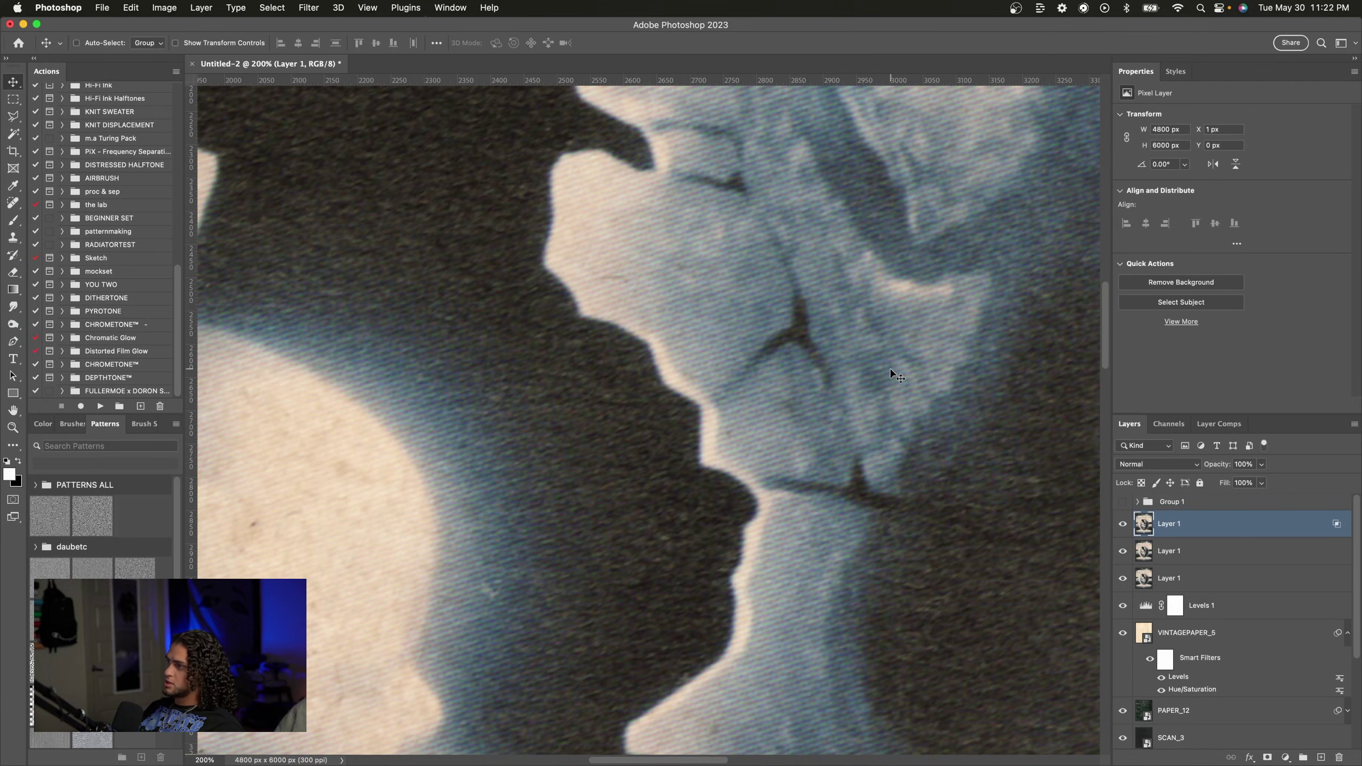
{"action": "key", "text": "Right"}
{"action": "key", "text": "Right"}
{"action": "key", "text": "Right"}
{"action": "key", "text": "Right"}
{"action": "key", "text": "Right"}
{"action": "key", "text": "Right"}
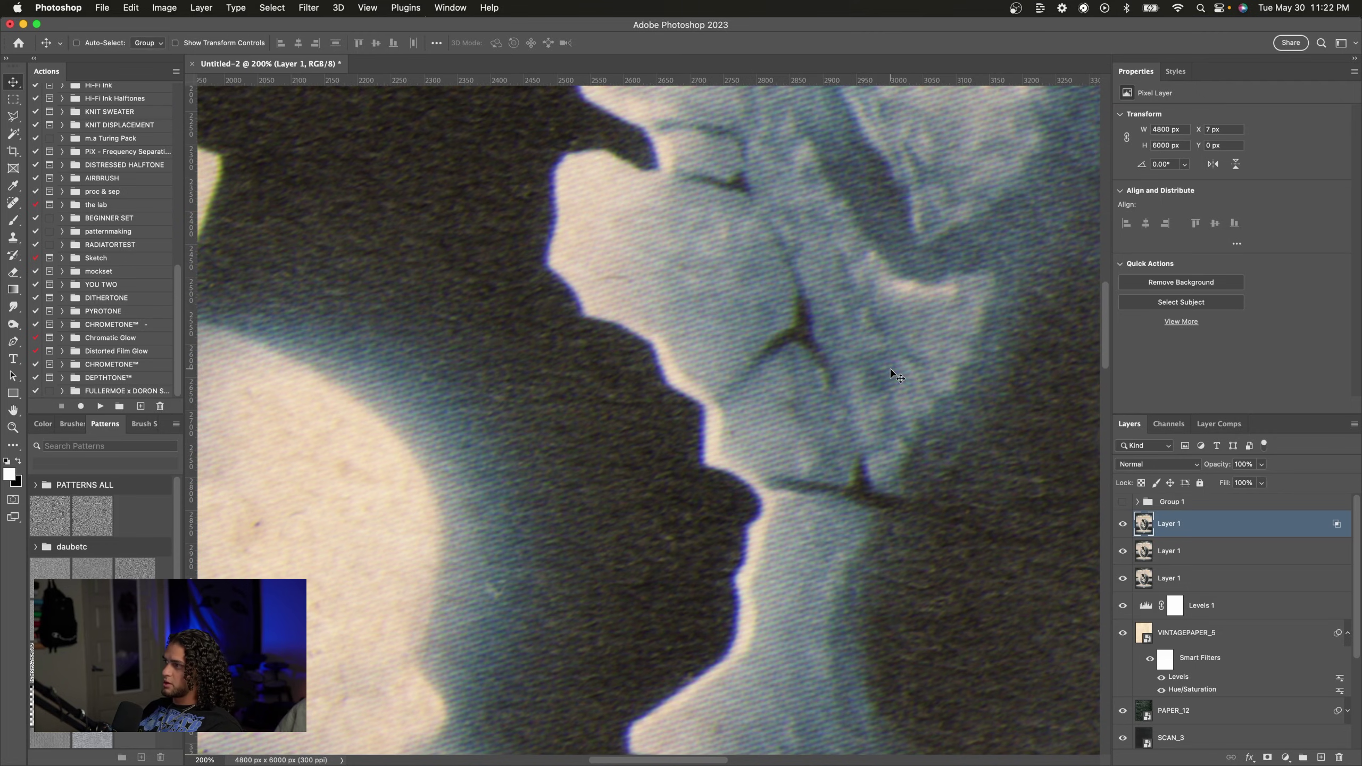
{"action": "key", "text": "Down"}
{"action": "key", "text": "Right"}
{"action": "key", "text": "Right"}
{"action": "scroll", "coordinate": [895, 376], "scroll_direction": "left", "scroll_amount": 10}
{"action": "scroll", "coordinate": [894, 376], "scroll_direction": "up", "scroll_amount": 5}
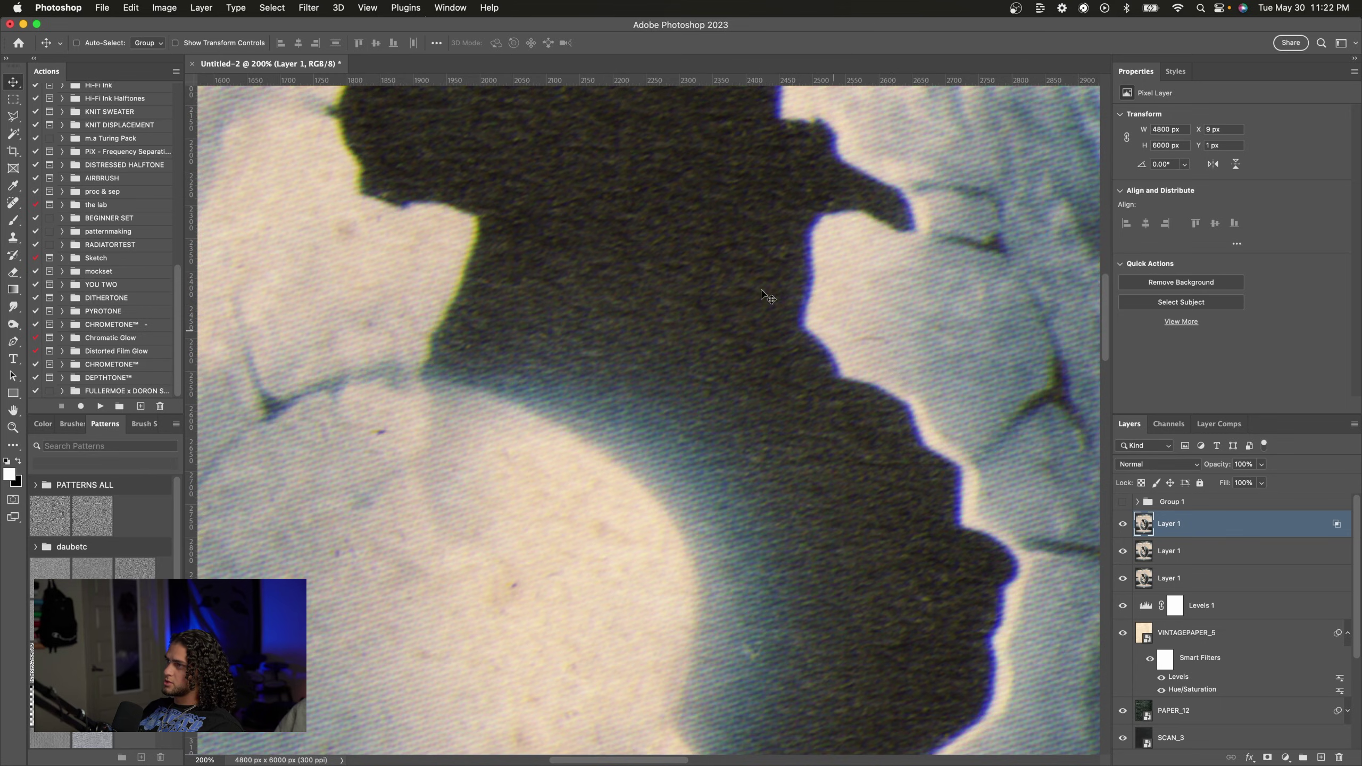
{"action": "key", "text": "super+minus"}
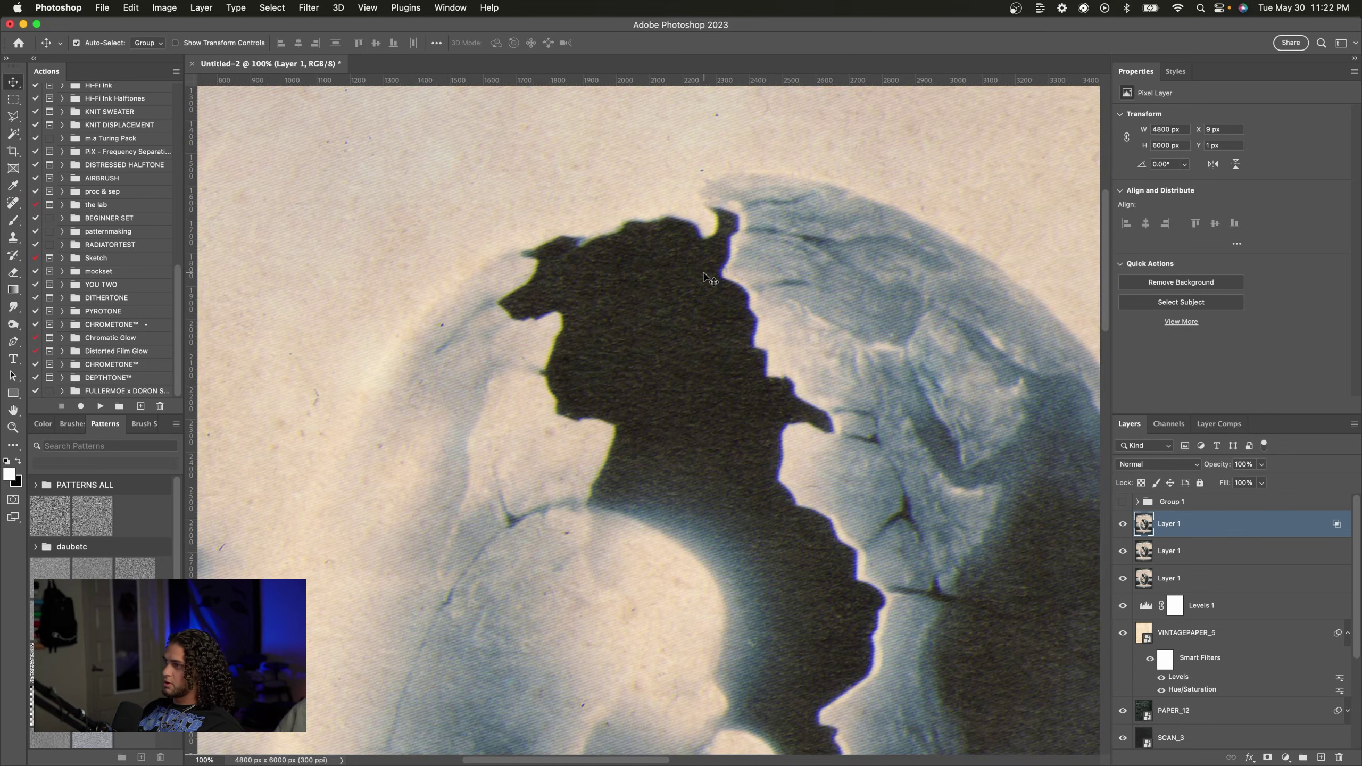
{"action": "key", "text": "super+equal"}
{"action": "key", "text": "Right"}
{"action": "key", "text": "Right"}
{"action": "key", "text": "Right"}
{"action": "key", "text": "Right"}
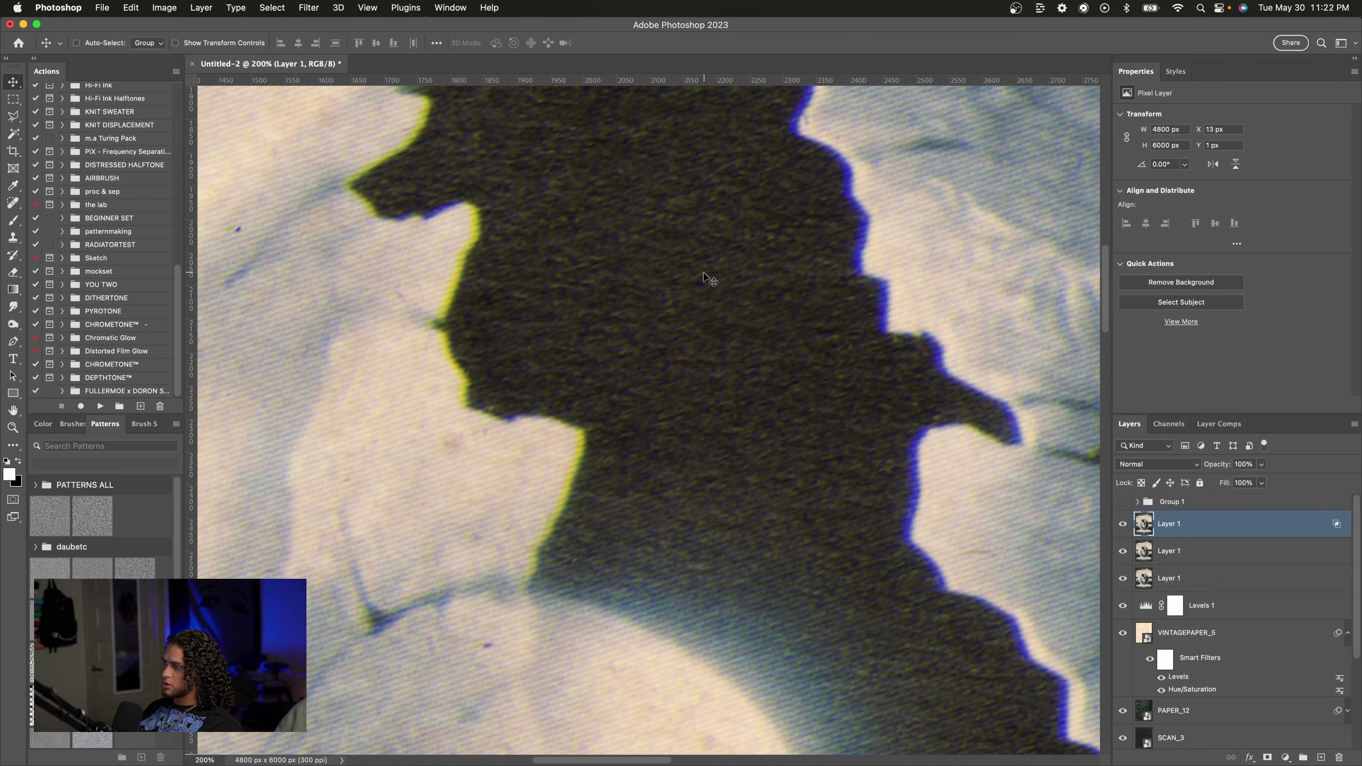
{"action": "key", "text": "Down"}
{"action": "key", "text": "Down"}
{"action": "key", "text": "Down"}
{"action": "key", "text": "Left"}
{"action": "key", "text": "Left"}
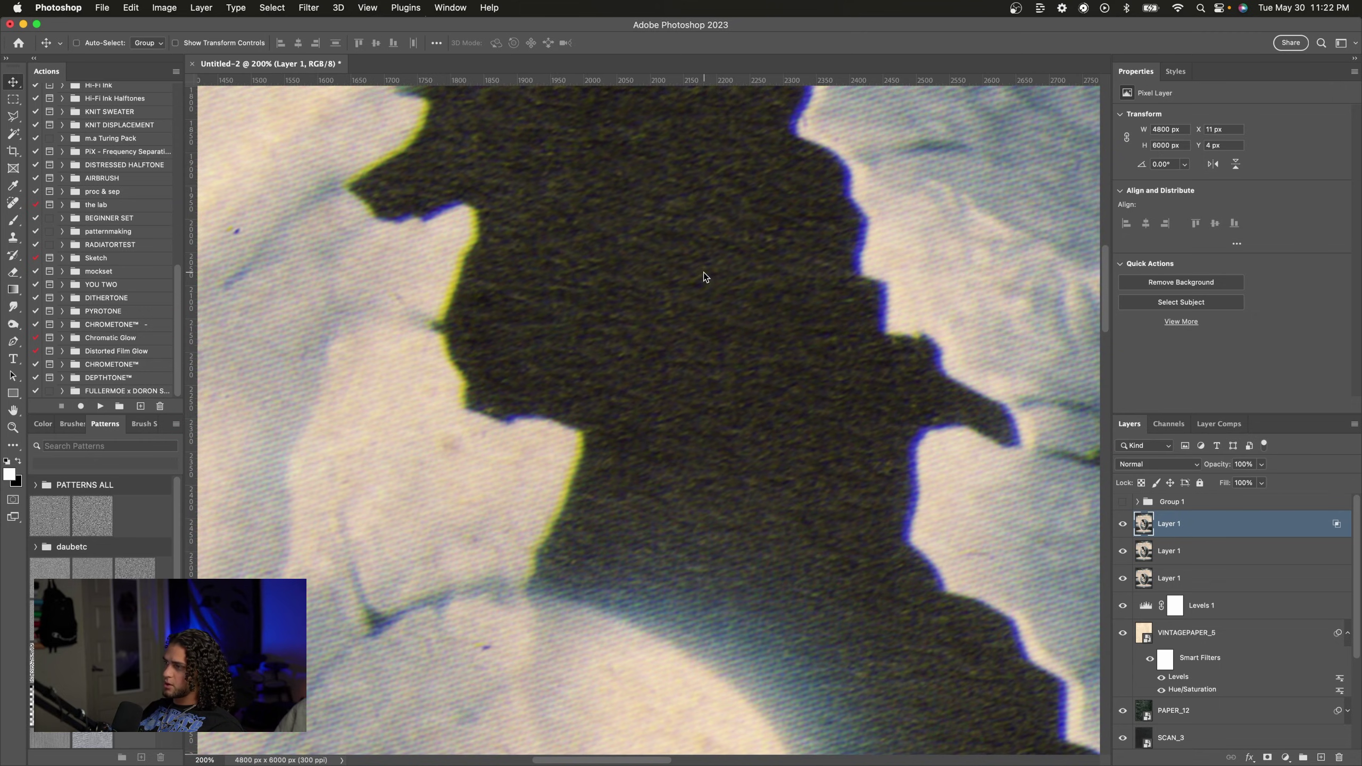
Step: Zoom across the title, corner and egg to check the chromatic-aberration fringe
{"action": "key", "text": "super+minus"}
{"action": "key", "text": "super+minus"}
{"action": "key", "text": "super+0"}
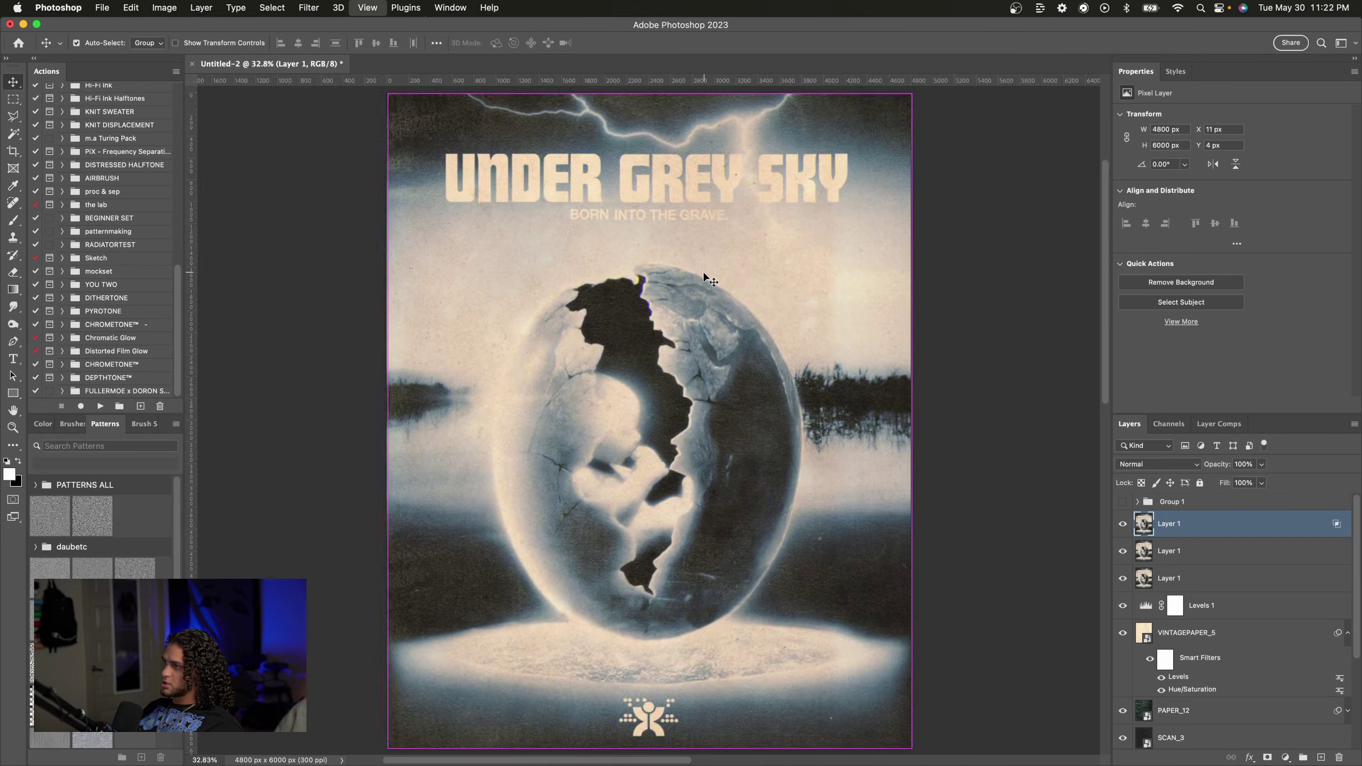
{"action": "key", "text": "super+plus"}
{"action": "key", "text": "super+plus"}
{"action": "key", "text": "super+minus"}
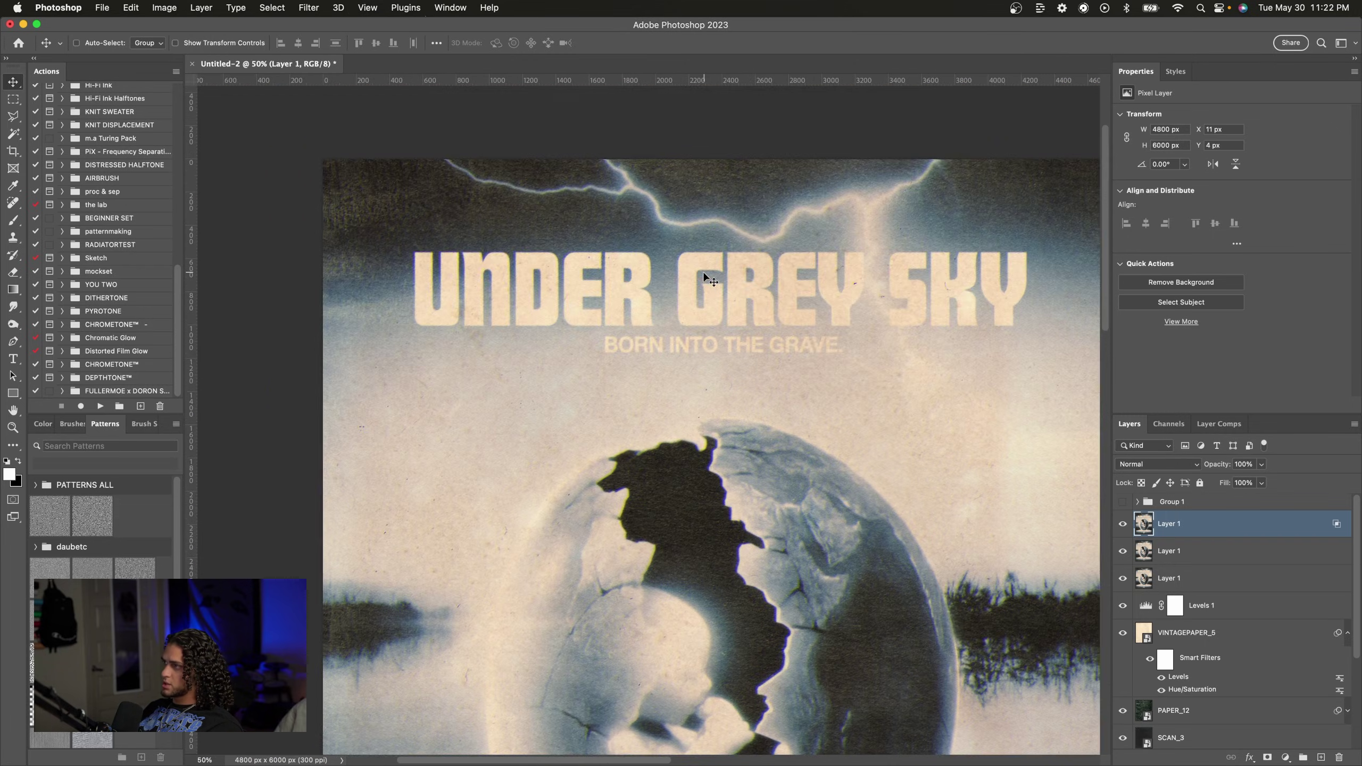
{"action": "key", "text": "super+minus"}
{"action": "key", "text": "super+plus"}
{"action": "key", "text": "super+plus"}
{"action": "key", "text": "super+plus"}
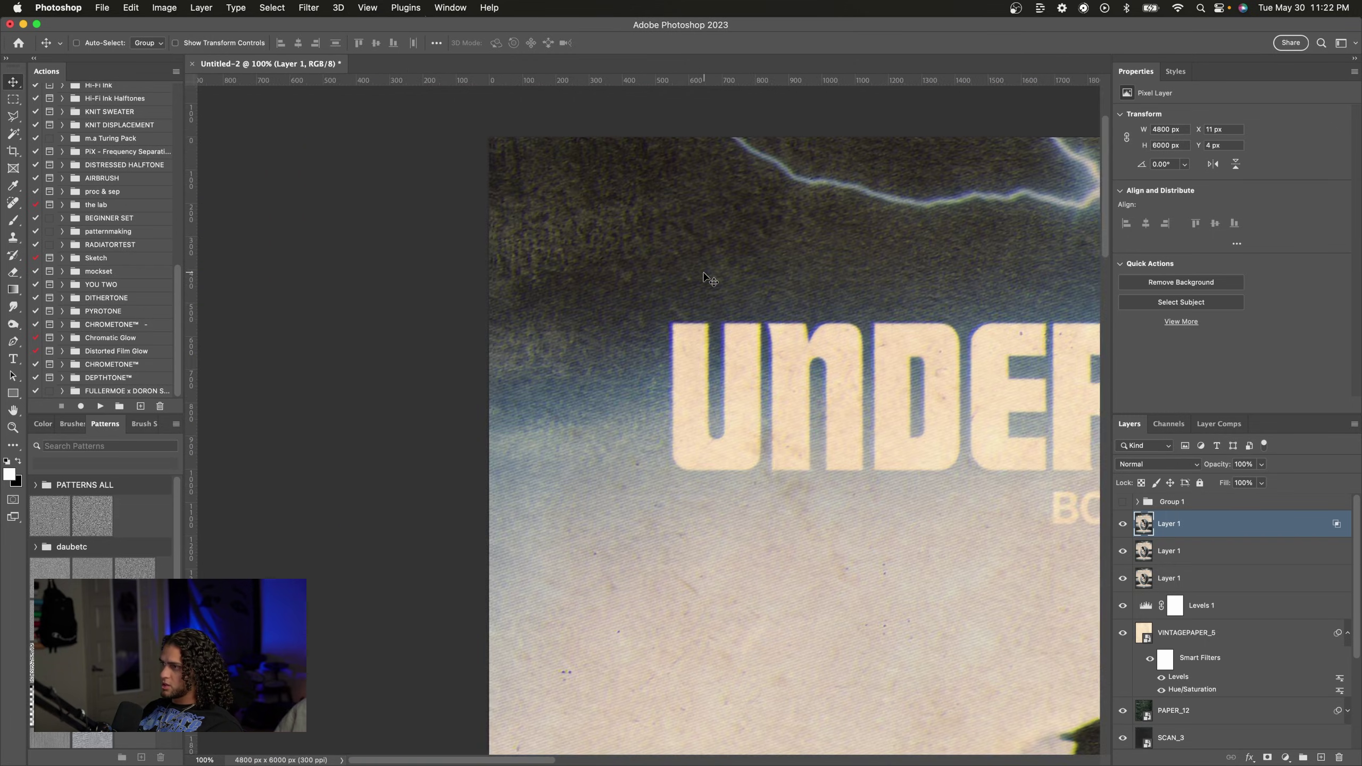
{"action": "key", "text": "super+plus"}
{"action": "key", "text": "super+plus"}
{"action": "key", "text": "super+plus"}
{"action": "key", "text": "super+plus"}
{"action": "key", "text": "super+plus"}
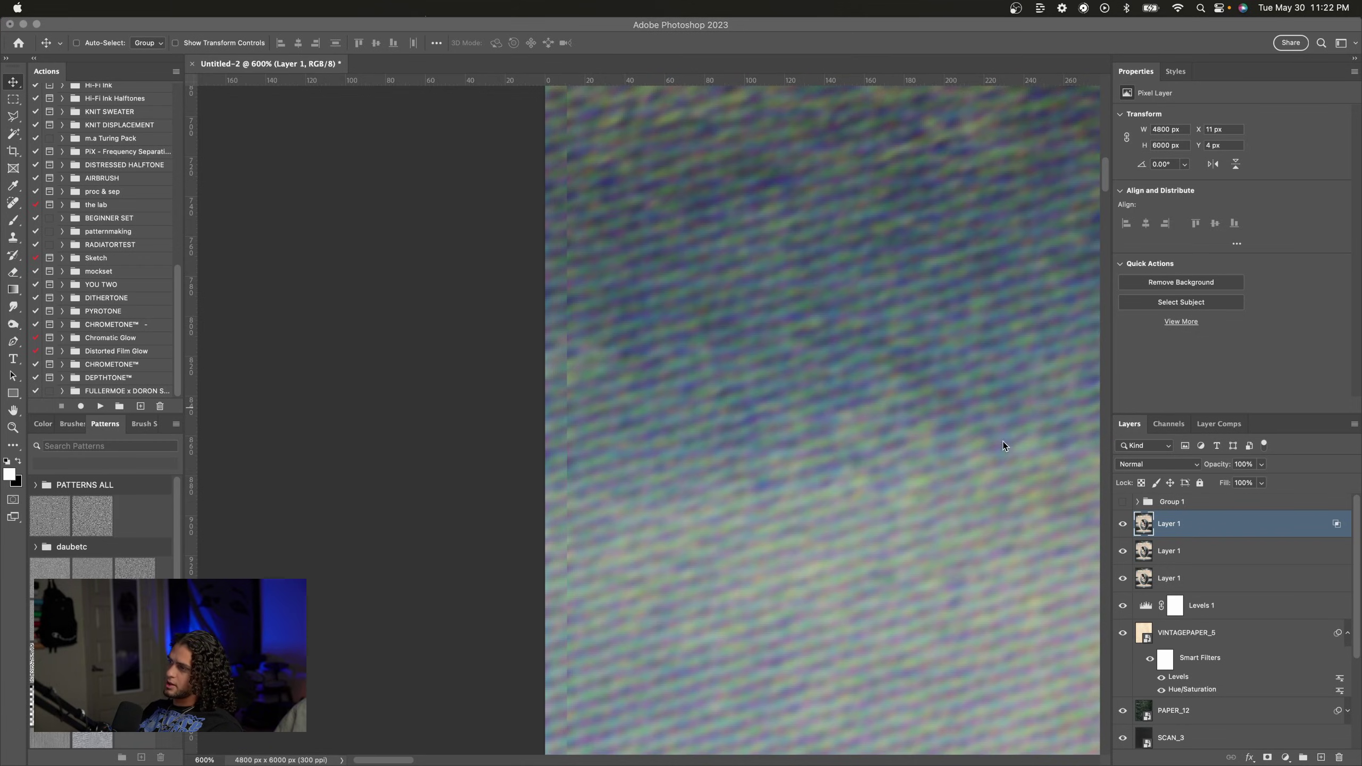
{"action": "left_click", "coordinate": [719, 446]}
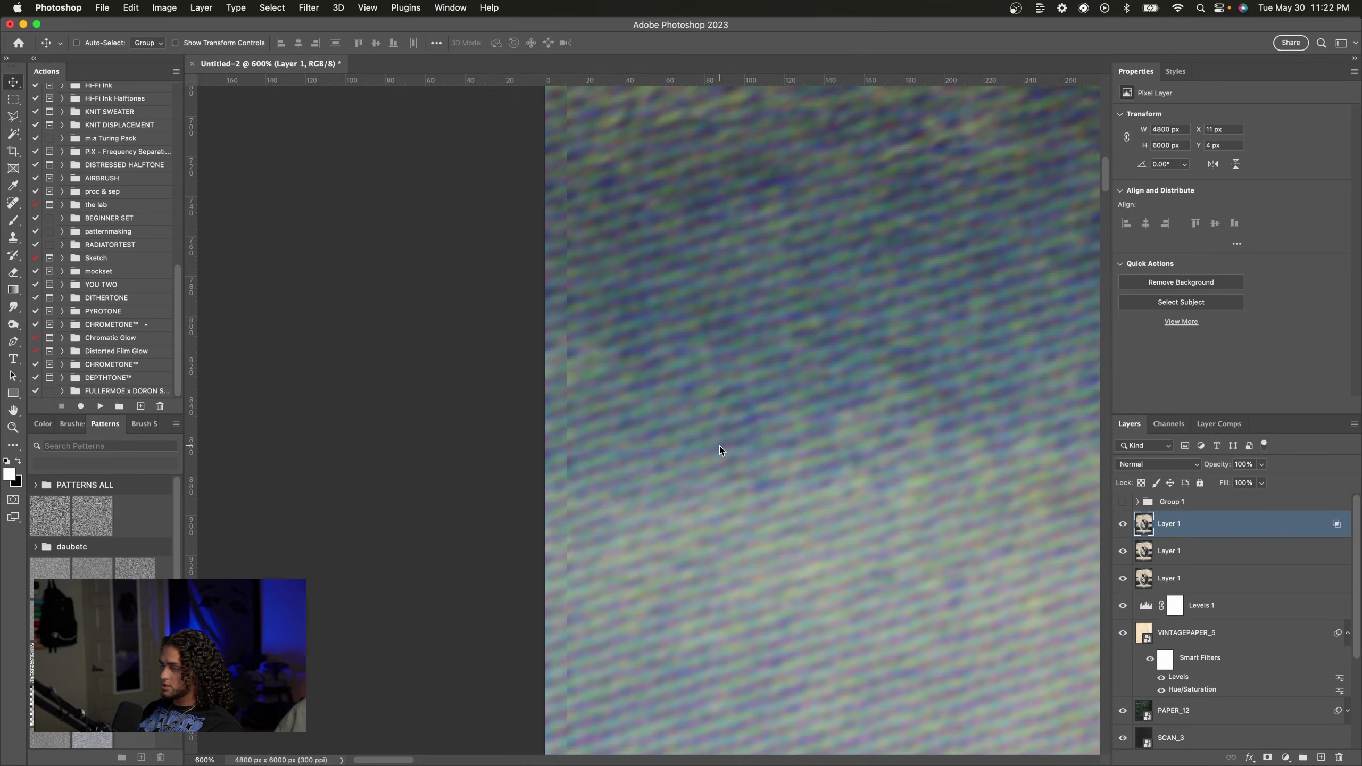
{"action": "scroll", "coordinate": [720, 447], "scroll_direction": "right", "scroll_amount": 2}
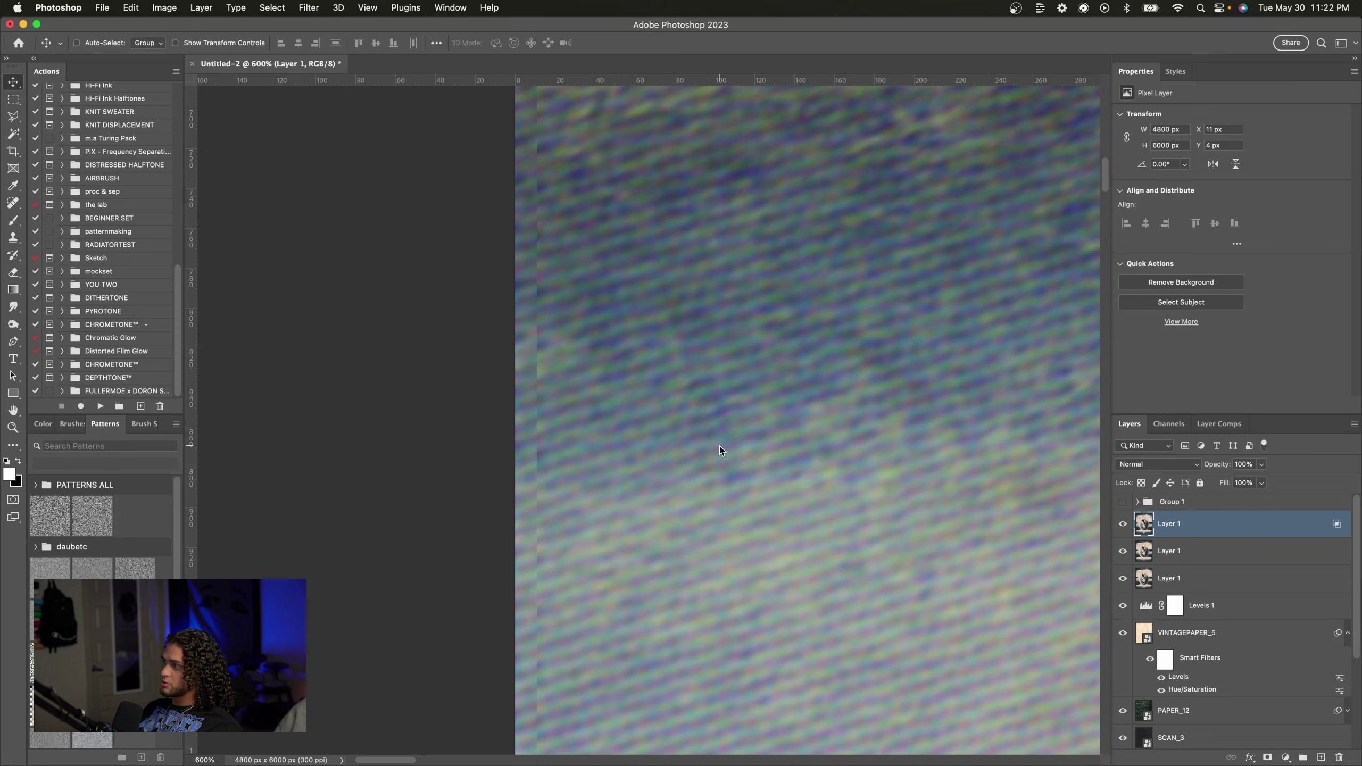
{"action": "key", "text": "super+0"}
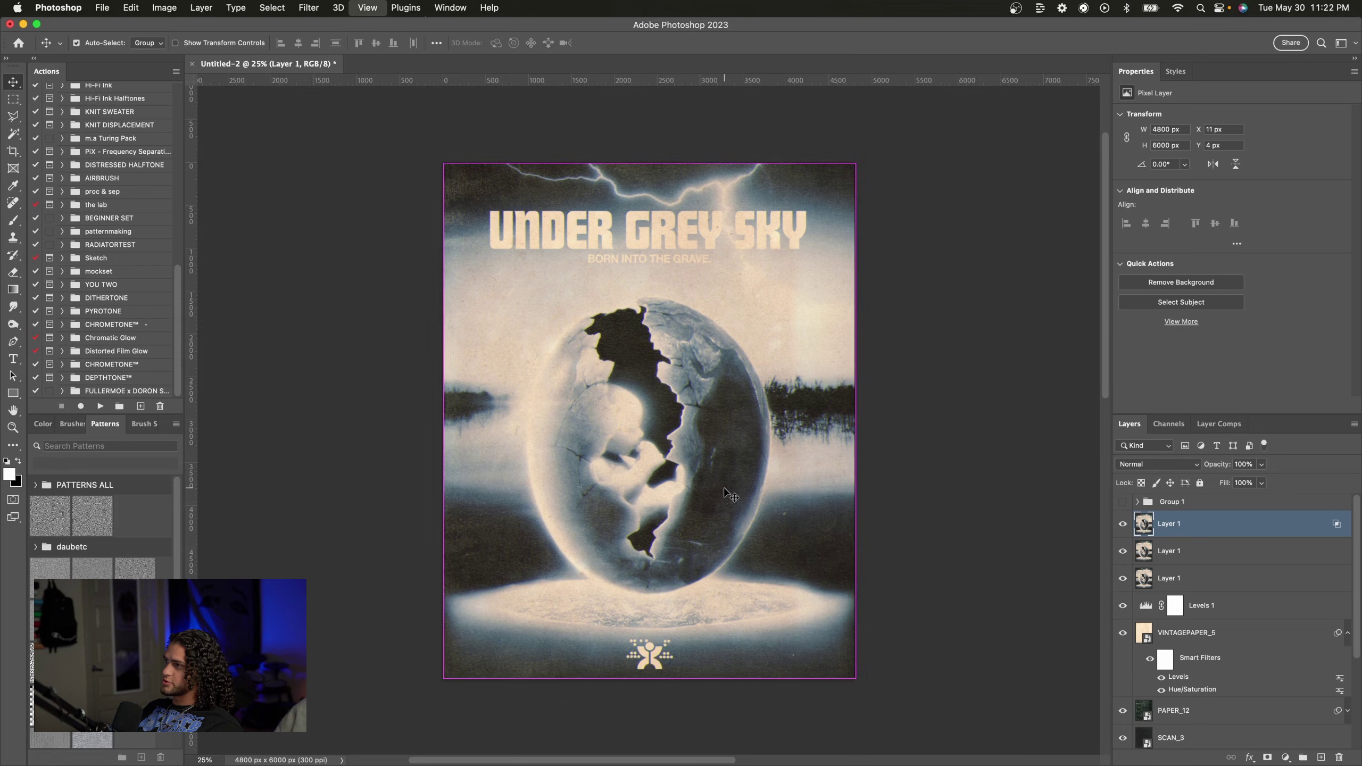
{"action": "key", "text": "super+equal"}
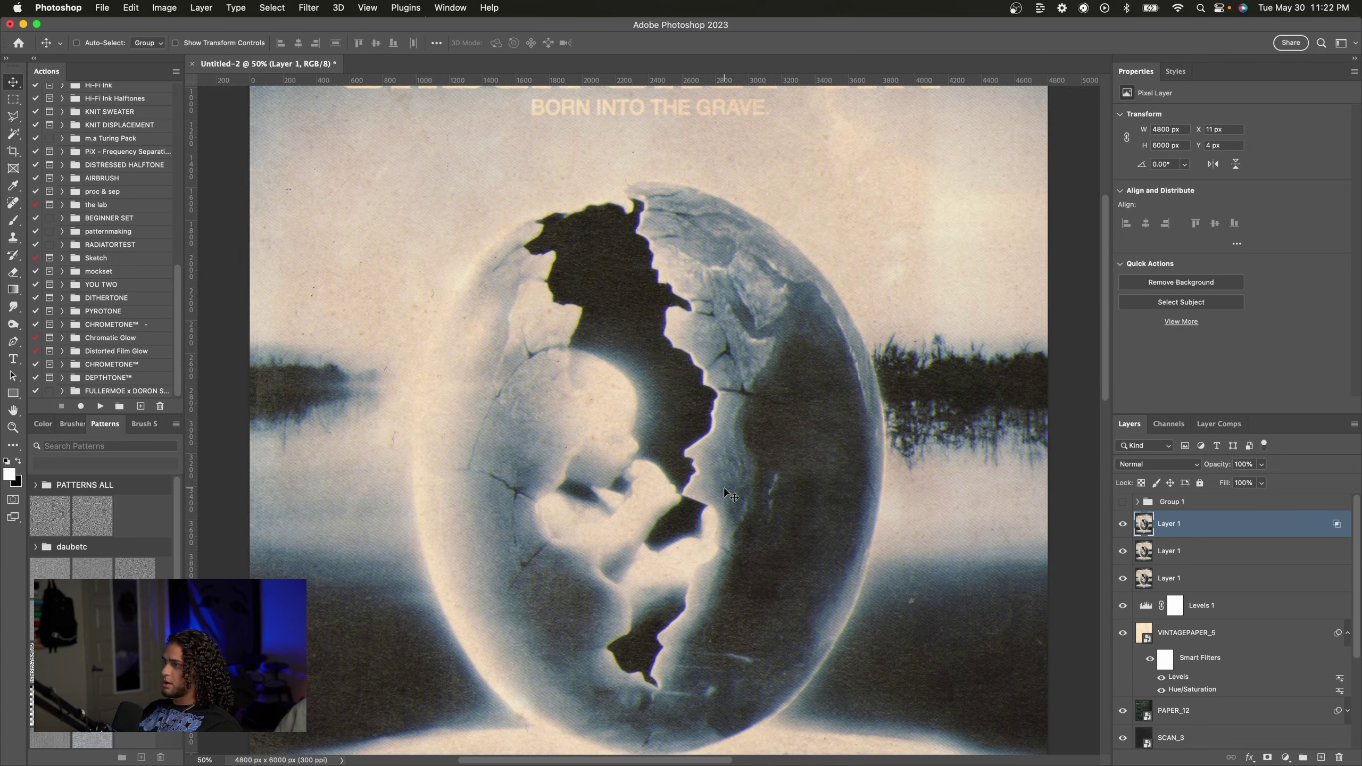
{"action": "key", "text": "super+equal"}
{"action": "key", "text": "super+equal"}
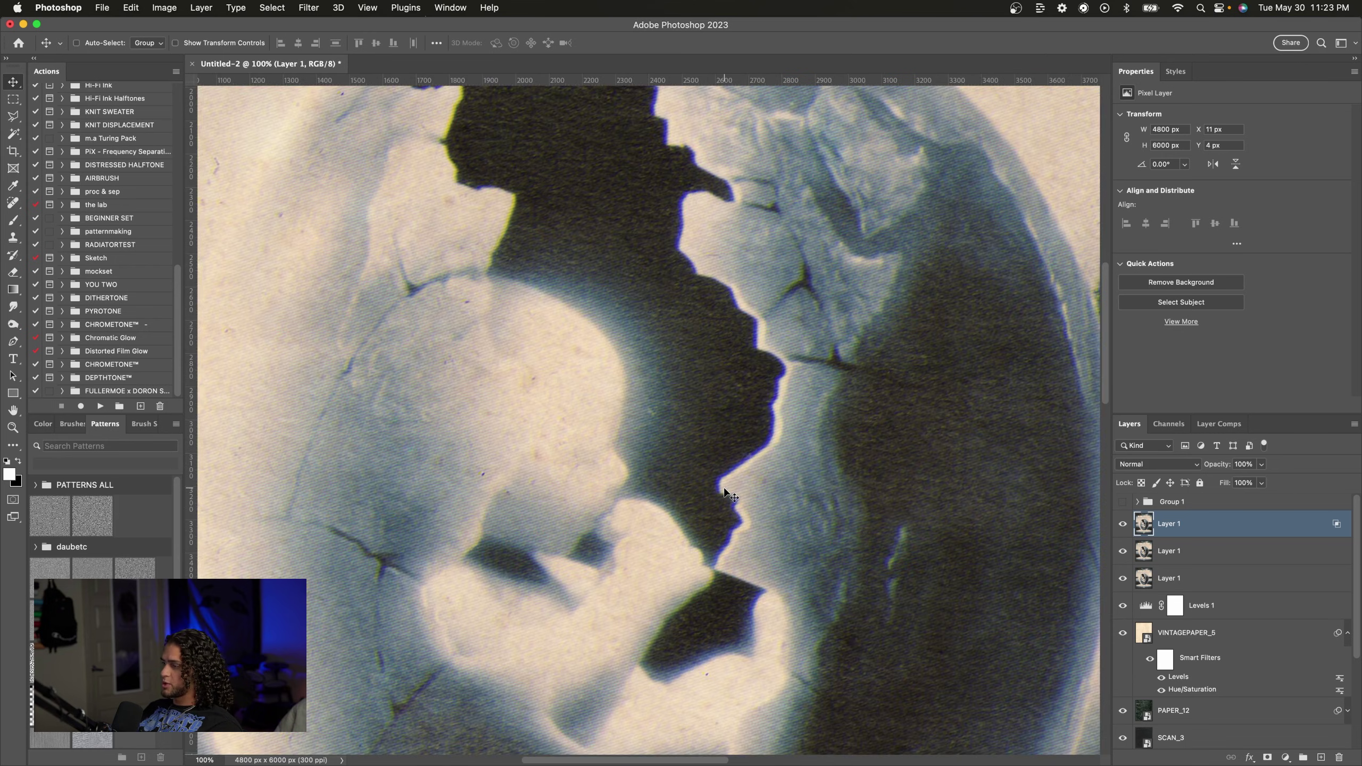
{"action": "scroll", "coordinate": [728, 493], "scroll_direction": "up", "scroll_amount": 5}
{"action": "key", "text": "super+0"}
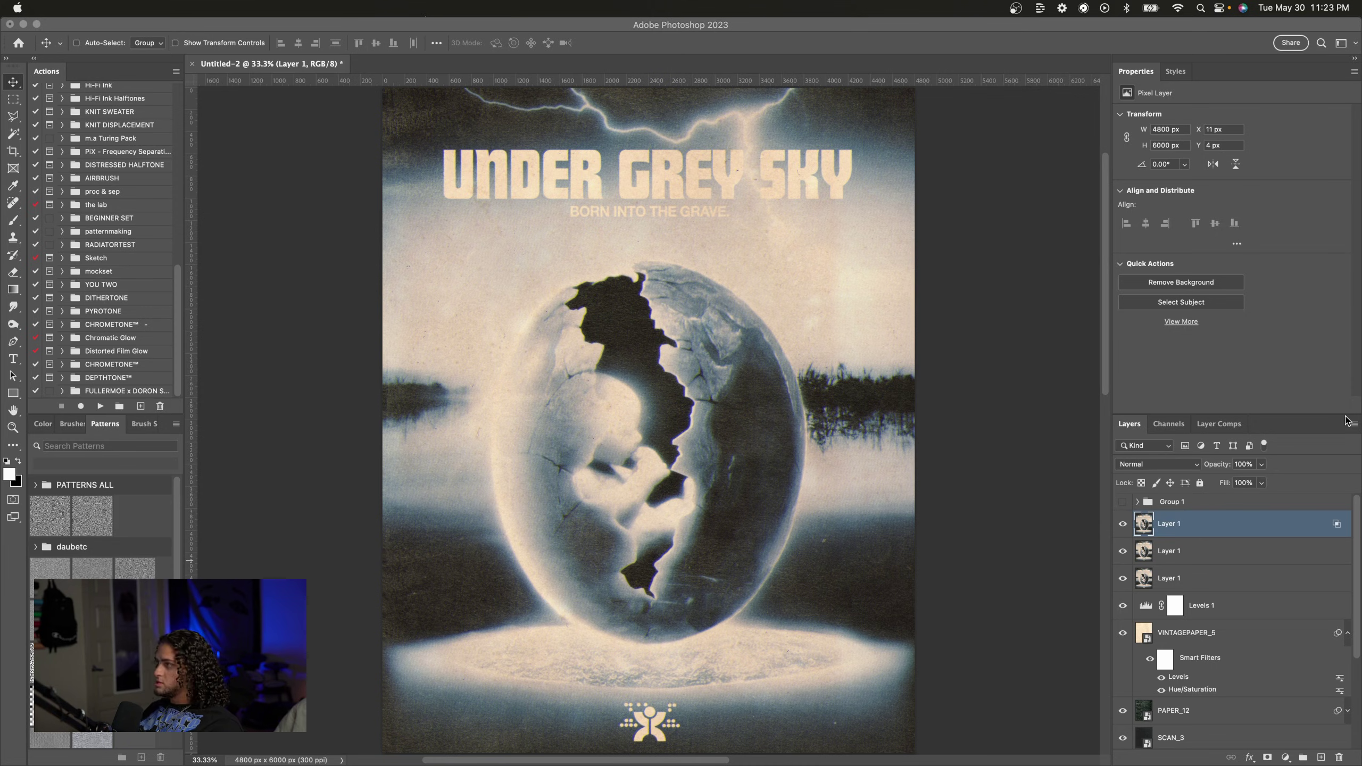
{"action": "left_click", "coordinate": [1231, 530]}
Step: Stamp all visible layers into Layer 2 and scale it to about 101.4% to cover the poster
{"action": "key", "text": "super+alt+shift+e"}
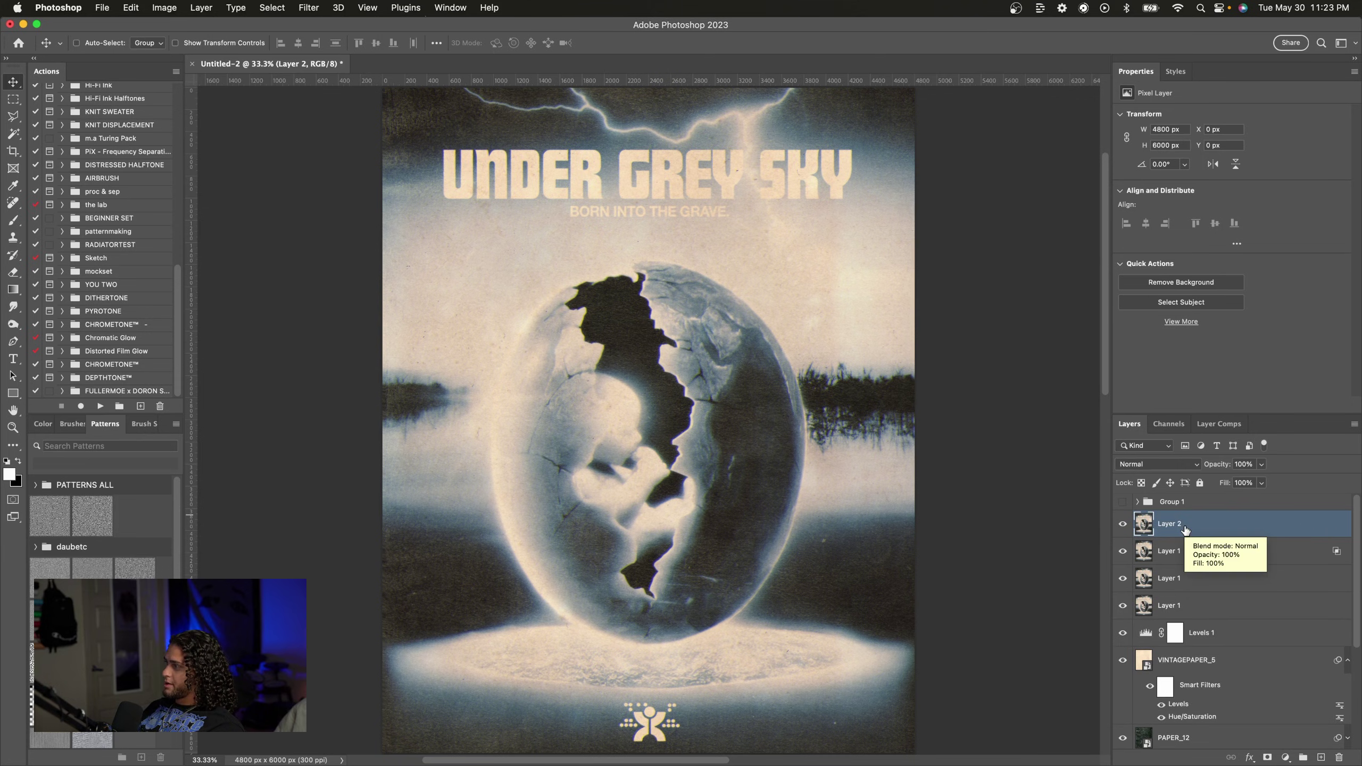
{"action": "key", "text": "super+minus"}
{"action": "key", "text": "super+t"}
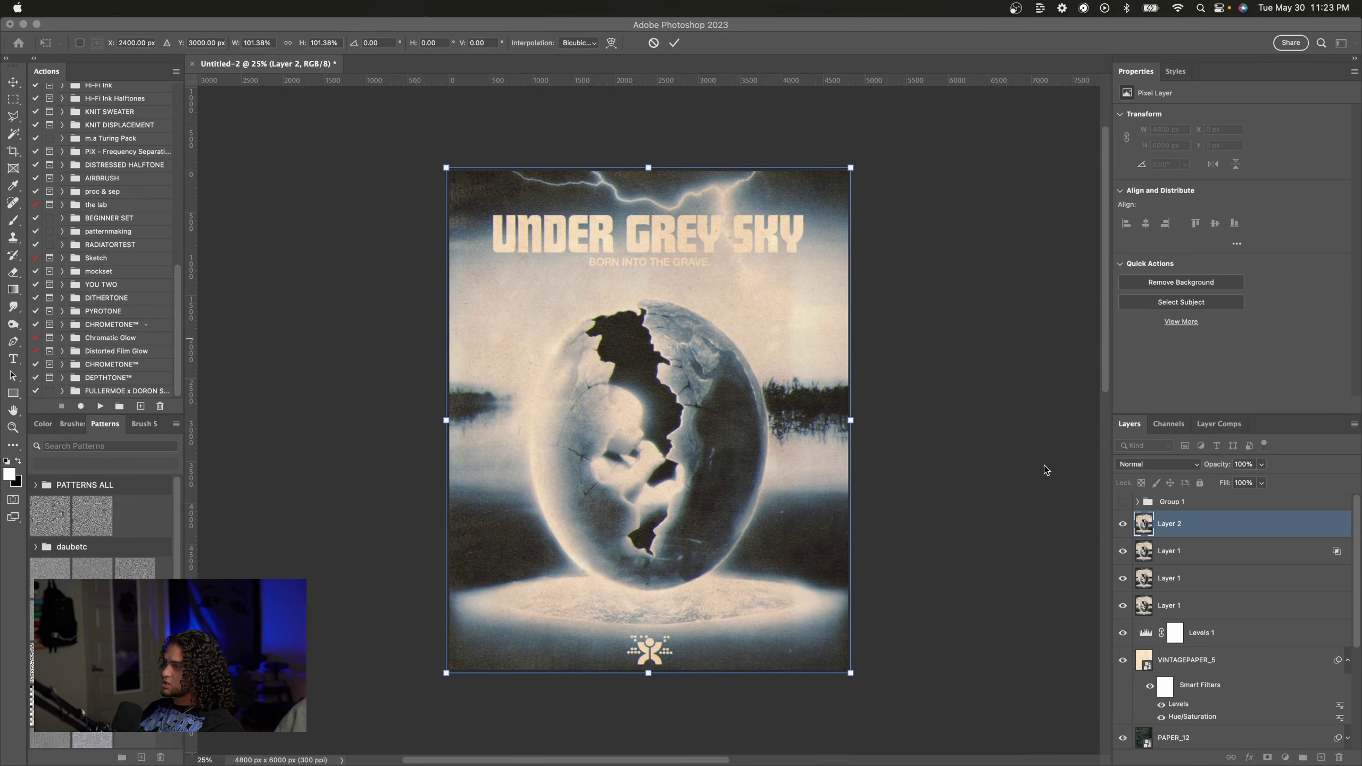
{"action": "key", "text": "super+equal"}
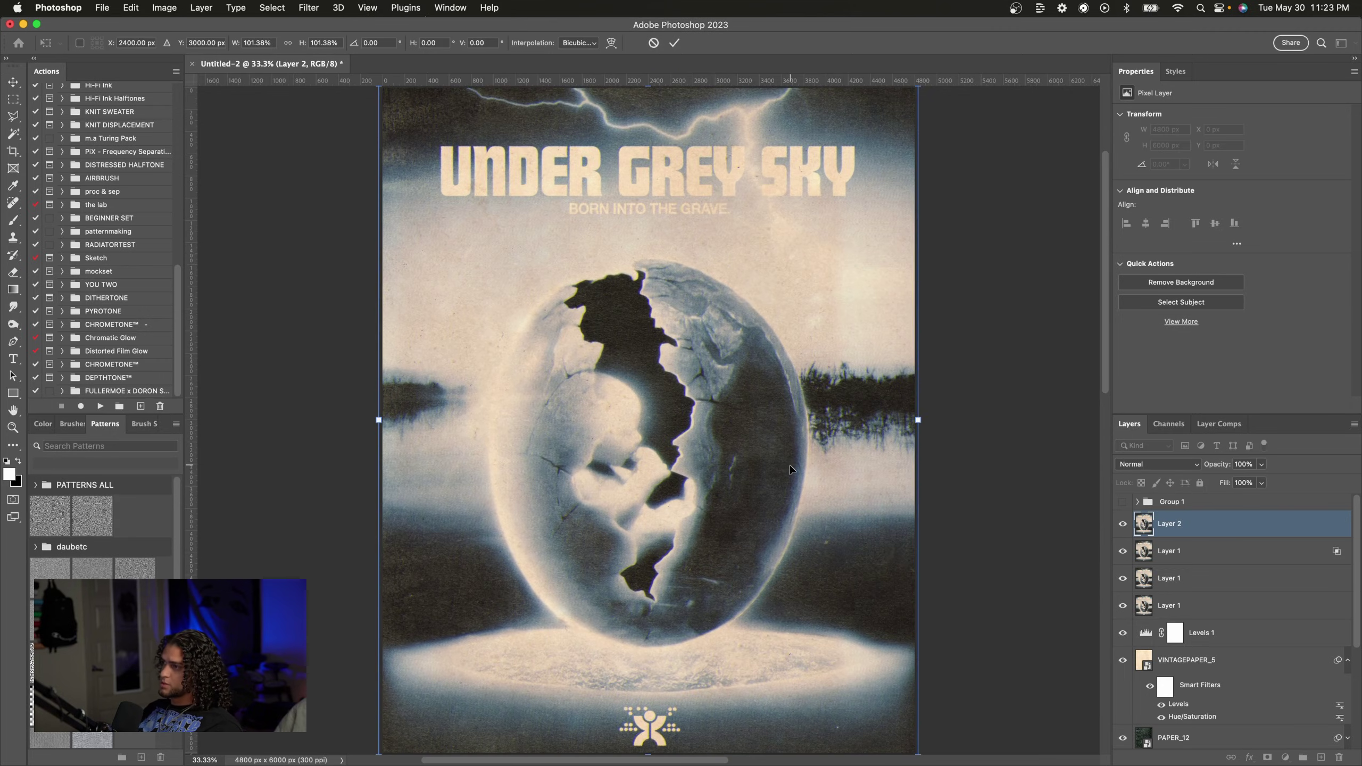
{"action": "key", "text": "Return"}
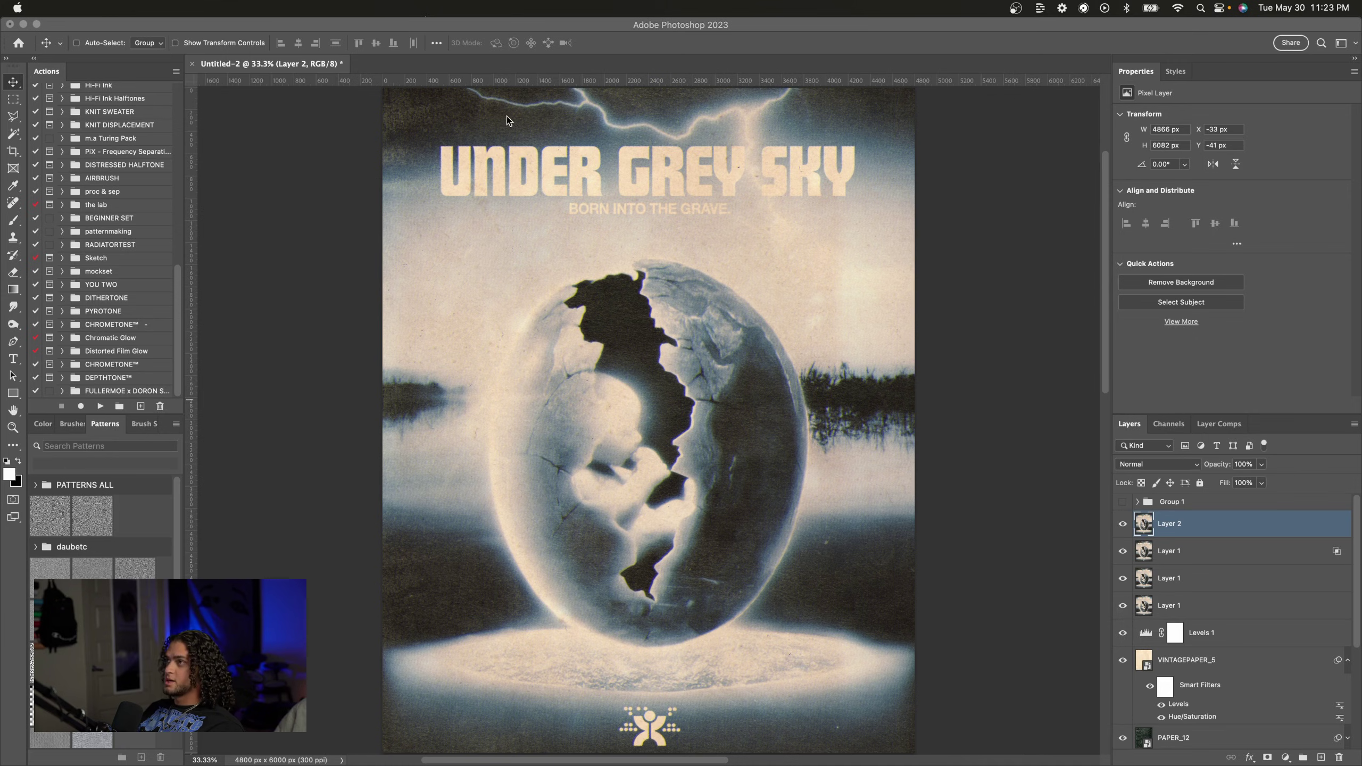
{"action": "left_click", "coordinate": [309, 7]}
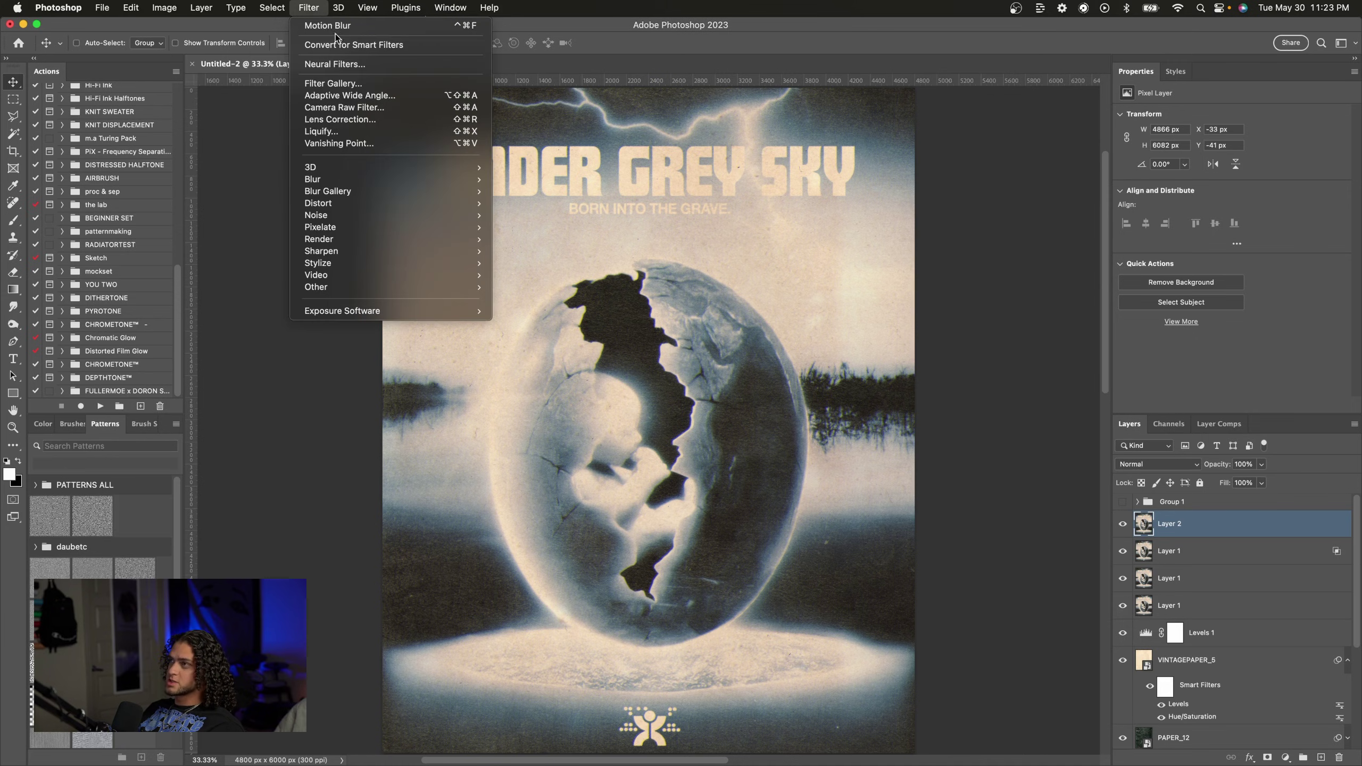
Step: Apply the Camera Raw Filter to Layer 2, enlarge its window, and set Temperature to +8
{"action": "left_click", "coordinate": [358, 104]}
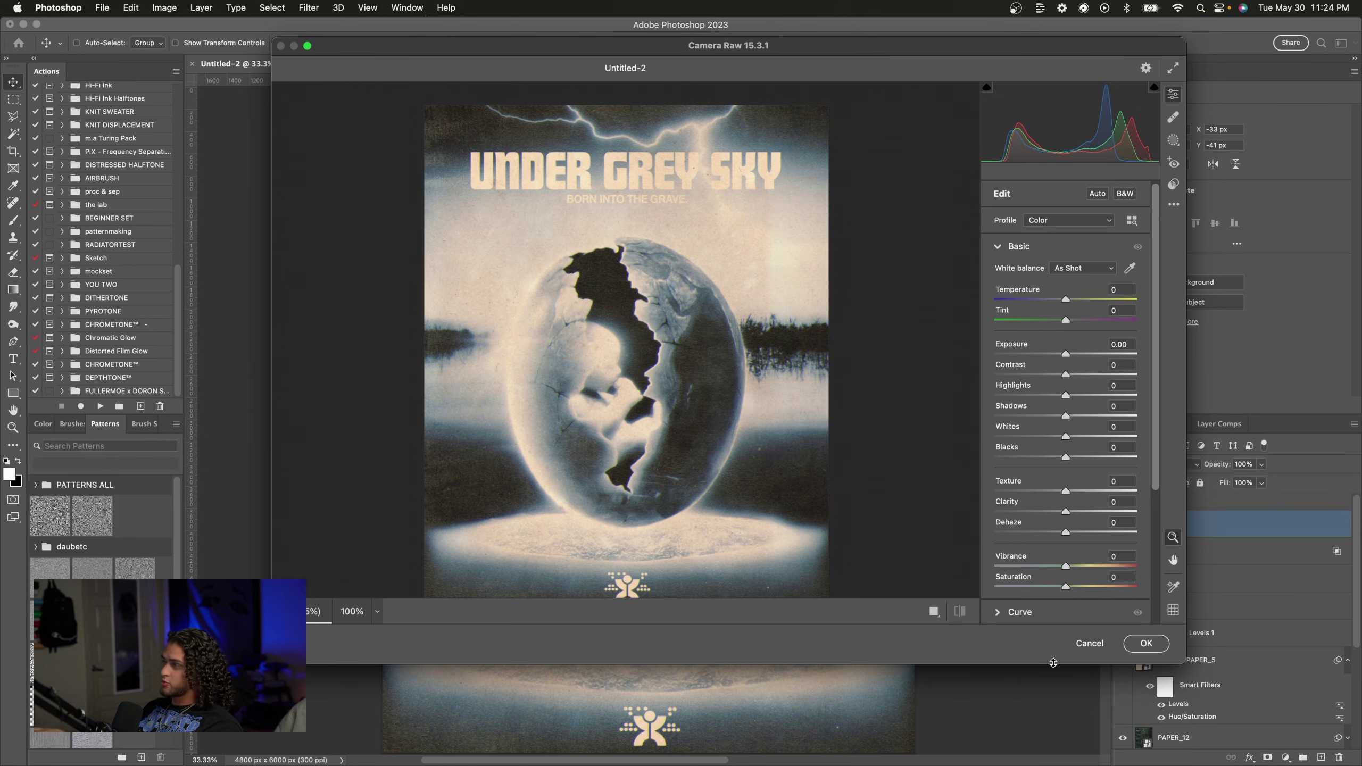
{"action": "left_click_drag", "start_coordinate": [1053, 664], "coordinate": [1054, 722]}
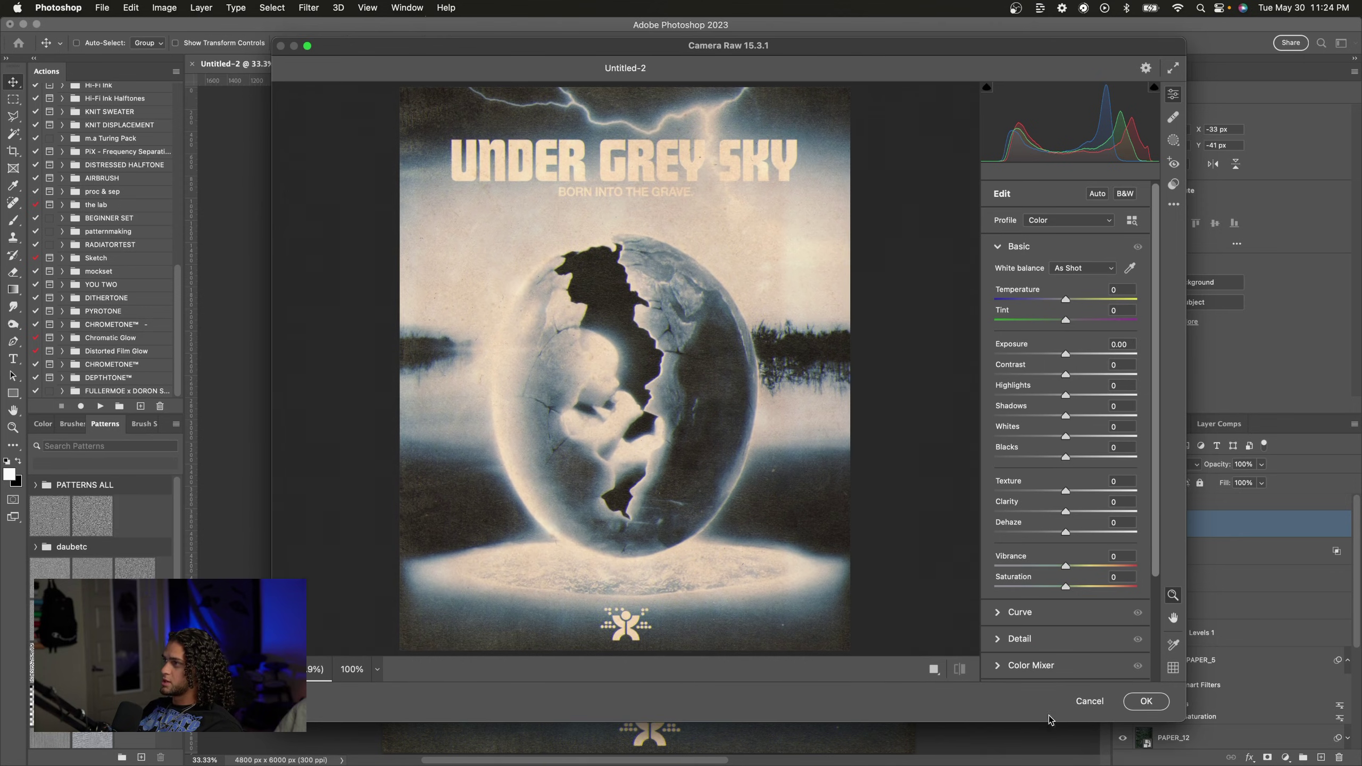
{"action": "left_click_drag", "start_coordinate": [753, 52], "coordinate": [762, 77]}
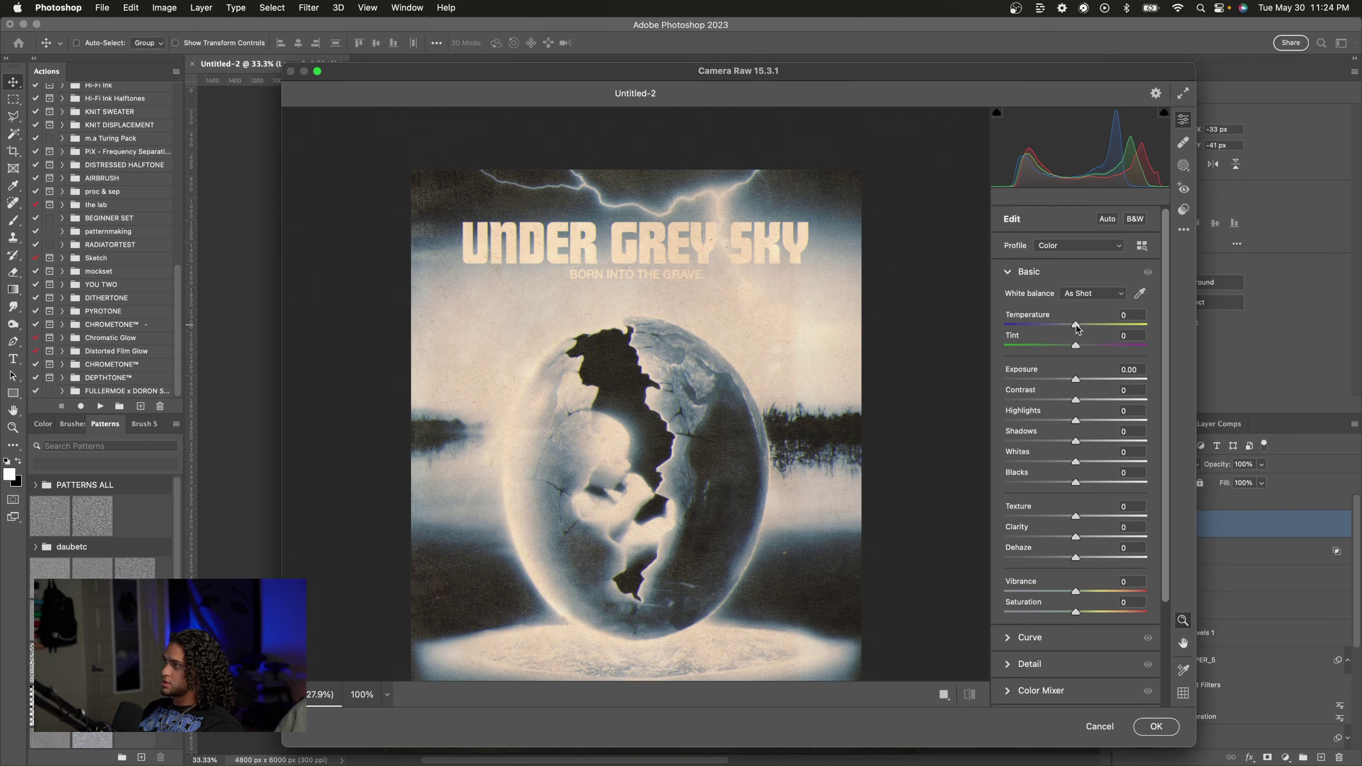
{"action": "left_click_drag", "start_coordinate": [1076, 324], "coordinate": [1082, 326]}
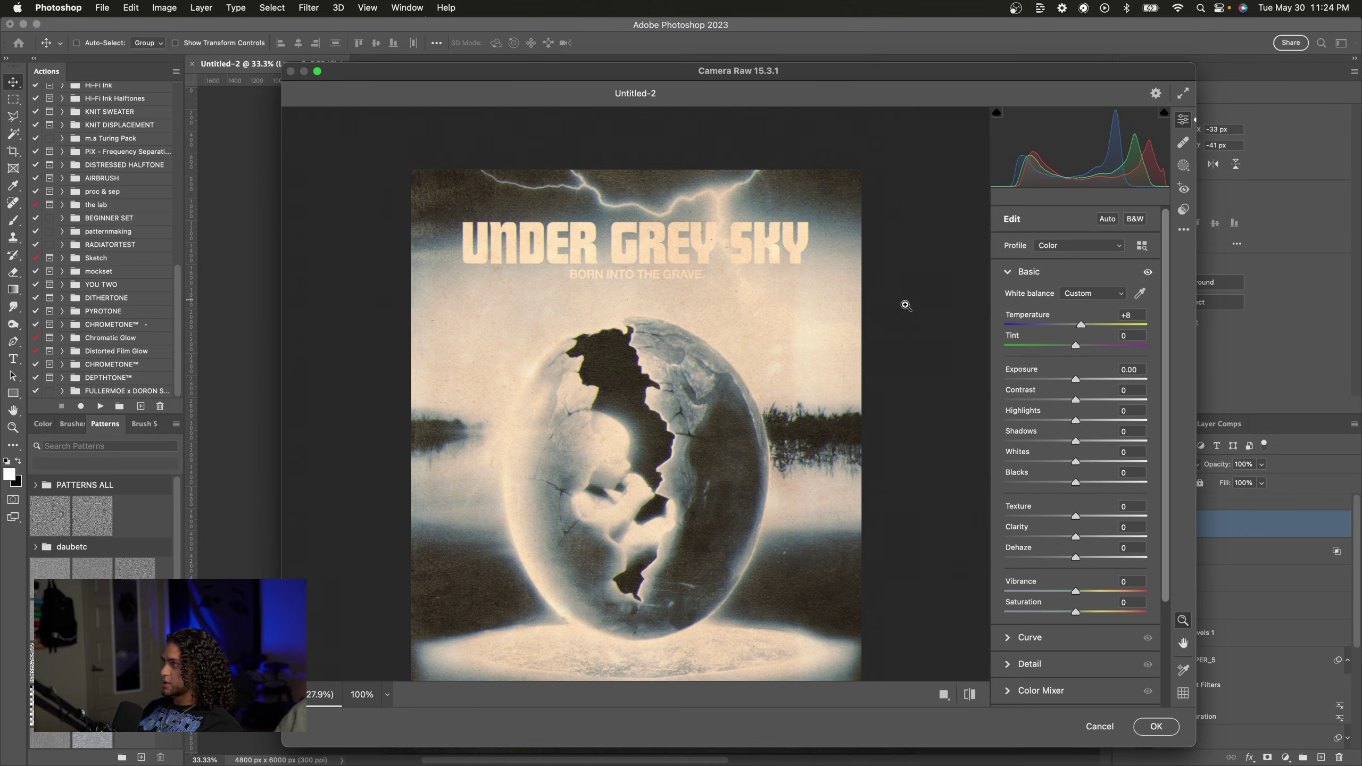
{"action": "scroll", "coordinate": [887, 316], "scroll_direction": "down", "scroll_amount": 3}
{"action": "scroll", "coordinate": [889, 317], "scroll_direction": "down", "scroll_amount": 3}
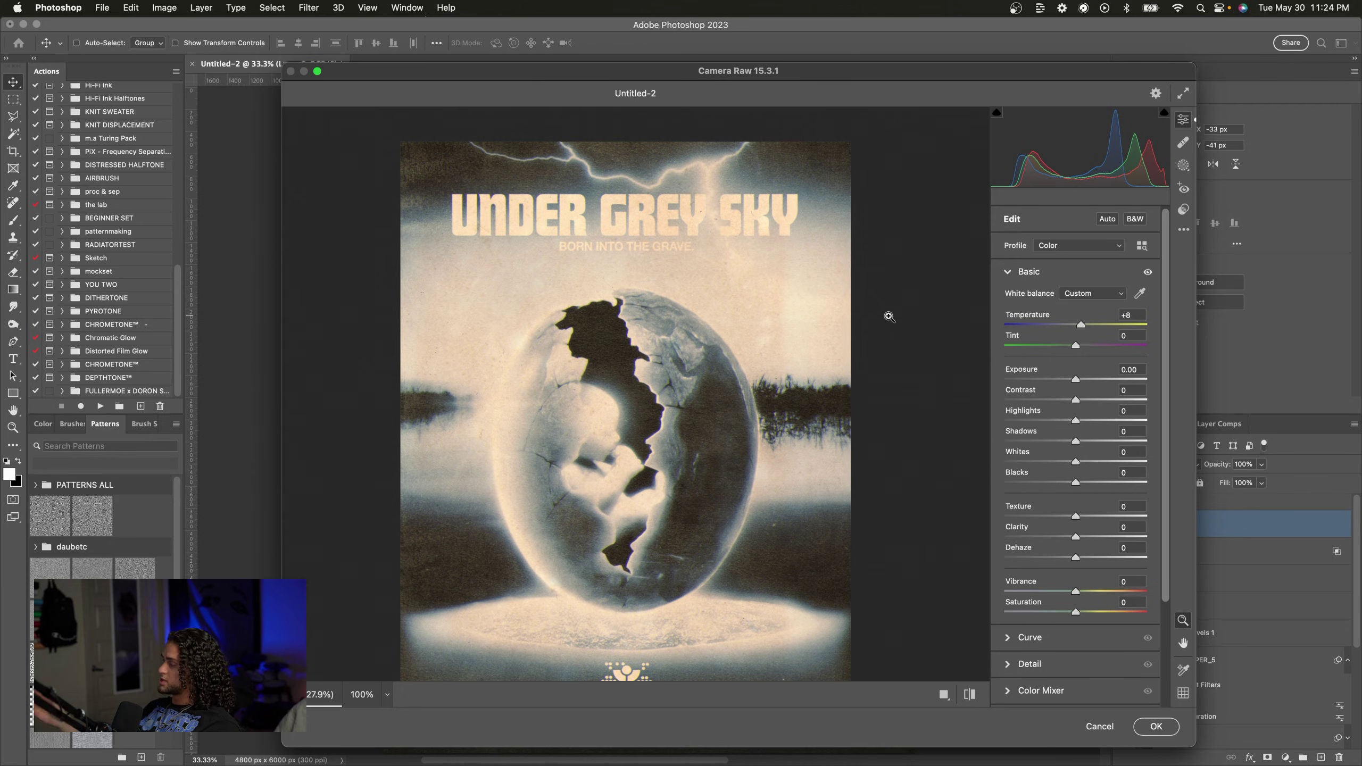
Step: Set Exposure +0.40, Contrast -19, Shadows -7 and Tint -6, testing Clarity before resetting it to 0
{"action": "left_click_drag", "start_coordinate": [1077, 381], "coordinate": [1063, 443]}
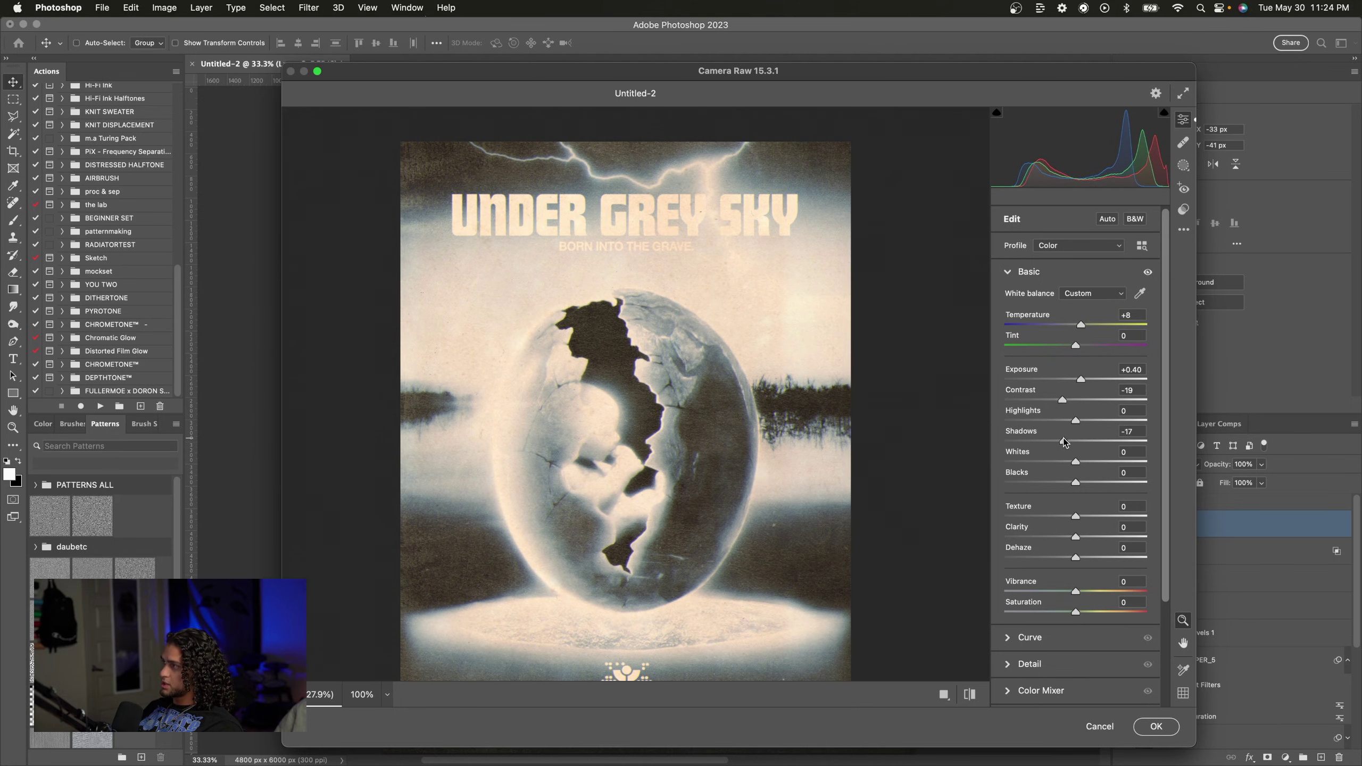
{"action": "left_click_drag", "start_coordinate": [898, 77], "coordinate": [899, 73]}
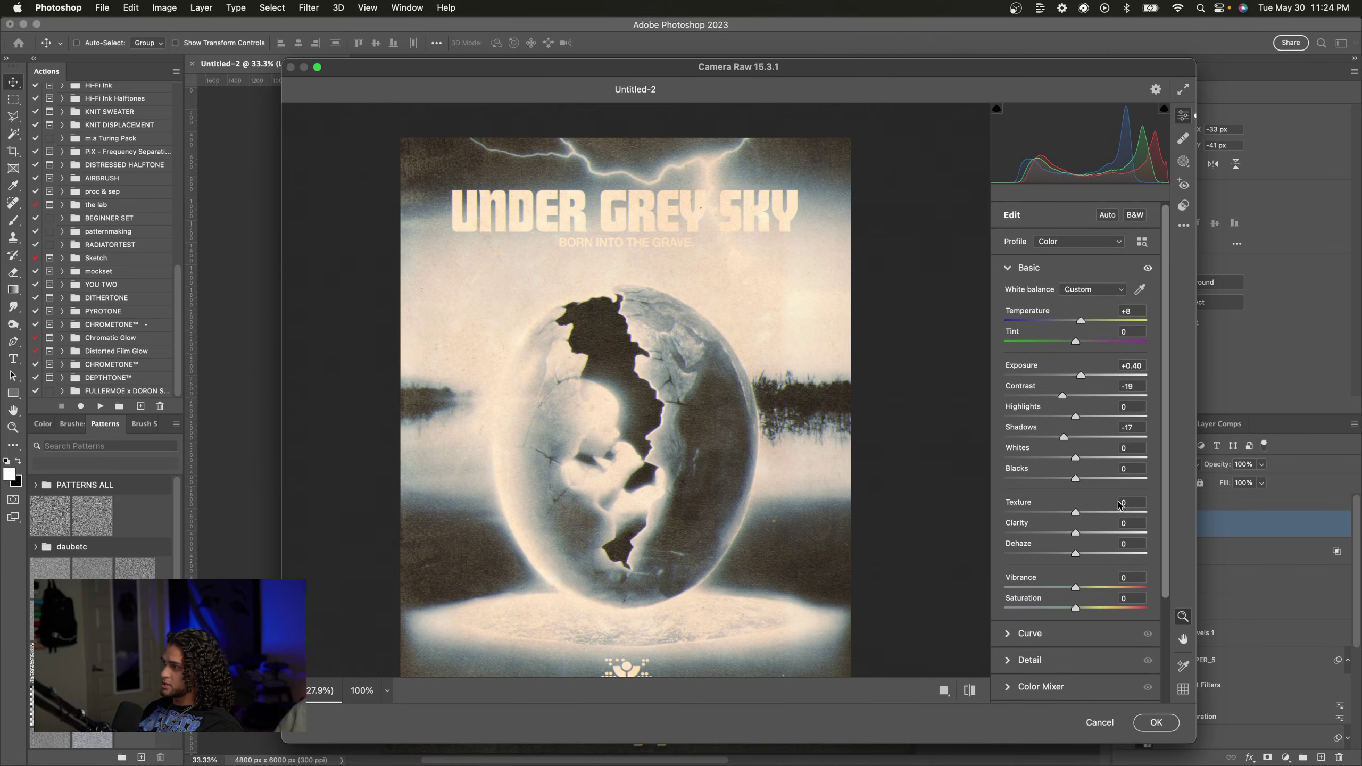
{"action": "left_click_drag", "start_coordinate": [1078, 532], "coordinate": [972, 546]}
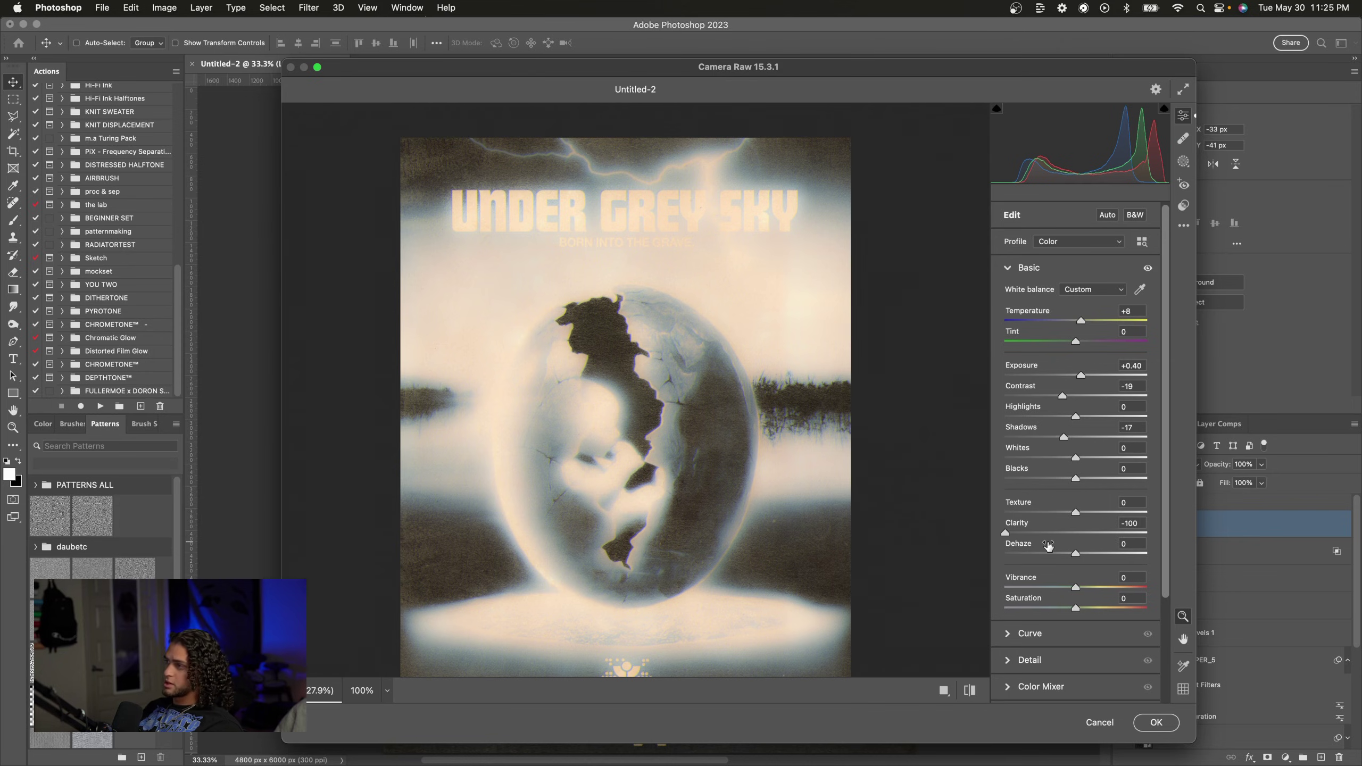
{"action": "left_click_drag", "start_coordinate": [1051, 533], "coordinate": [1160, 542]}
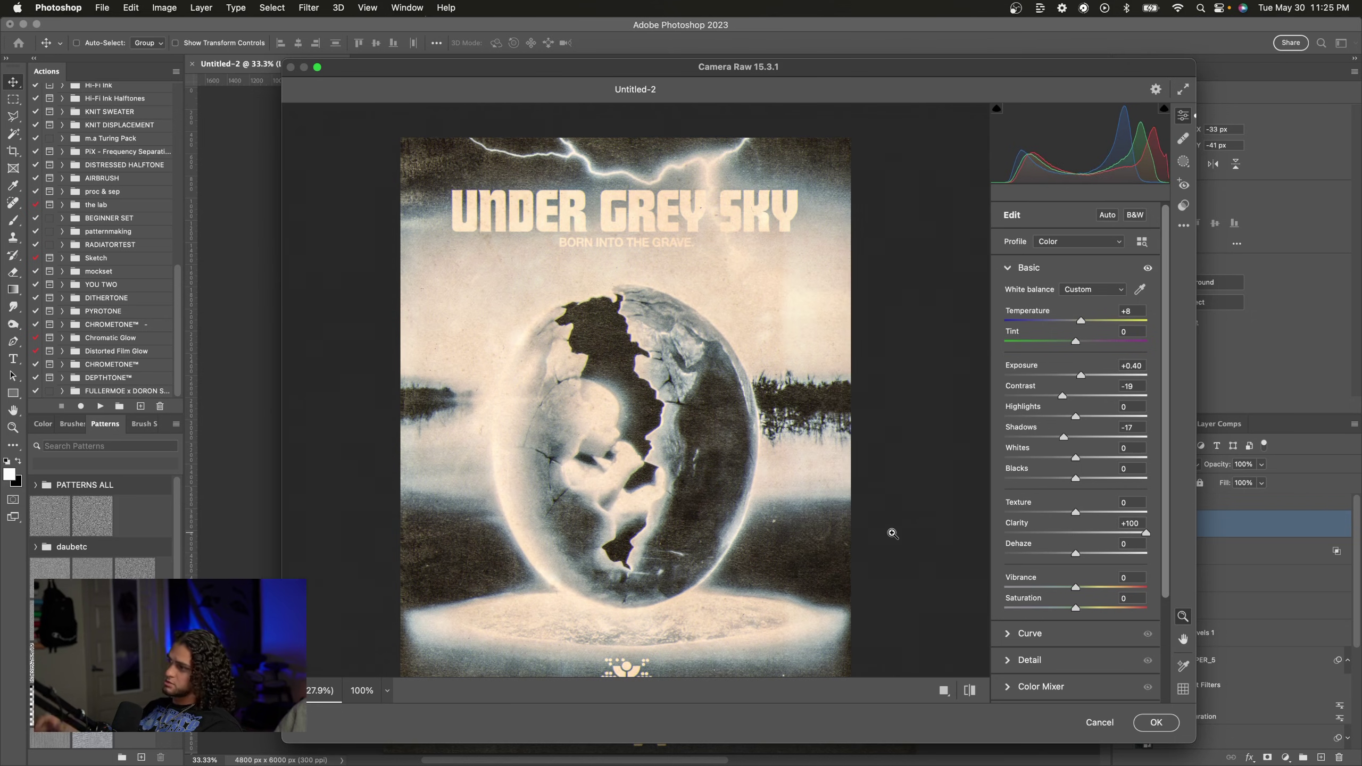
{"action": "left_click", "coordinate": [1077, 532]}
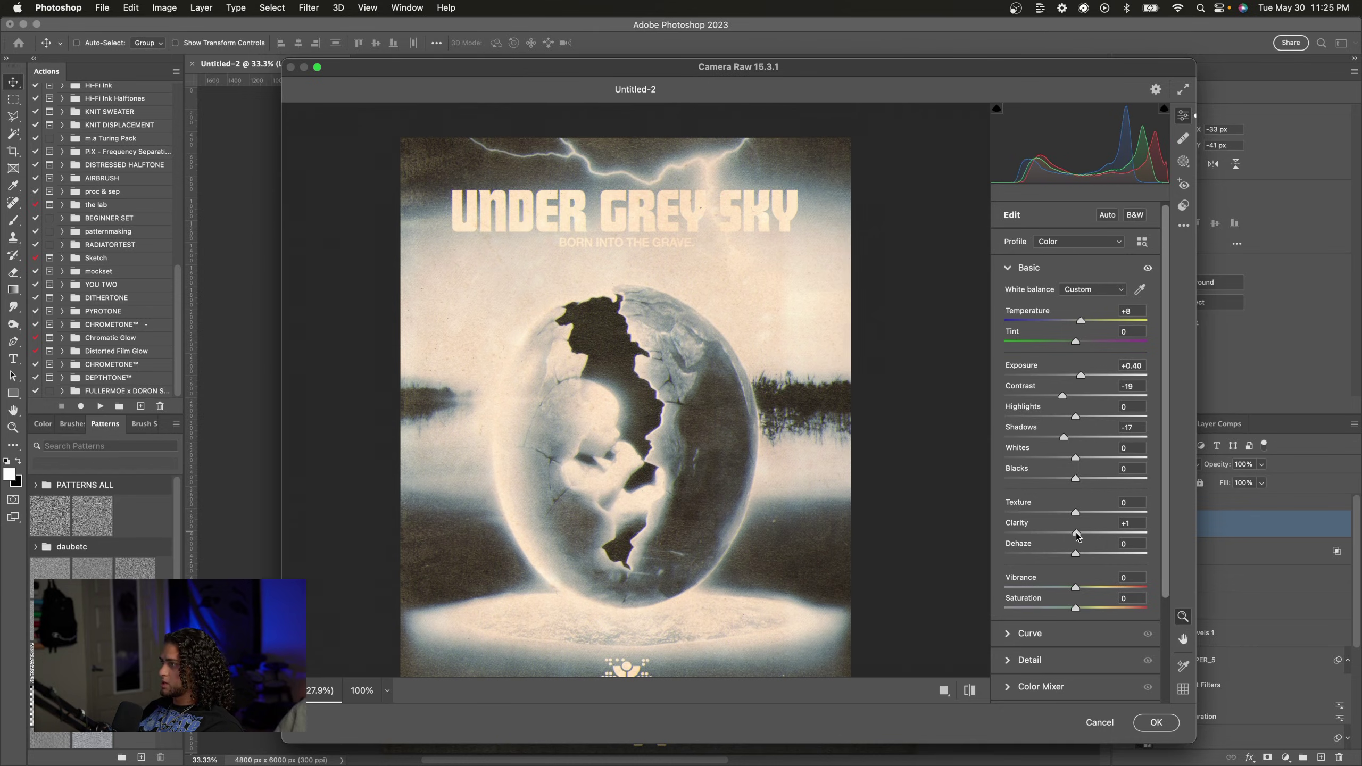
{"action": "left_click_drag", "start_coordinate": [1076, 534], "coordinate": [1075, 534]}
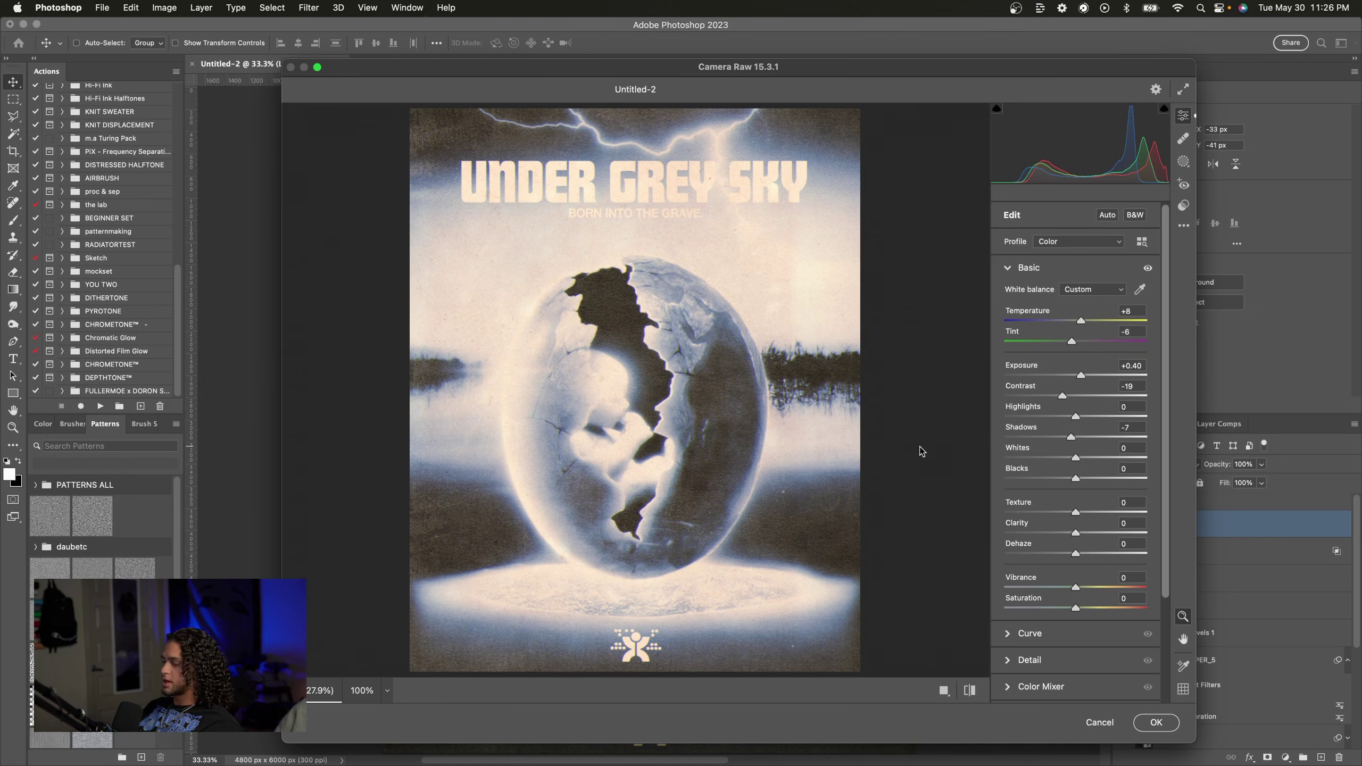
Step: Inspect the egg detail in a zoomed preview, then apply the Camera Raw grade
{"action": "left_click", "coordinate": [712, 417]}
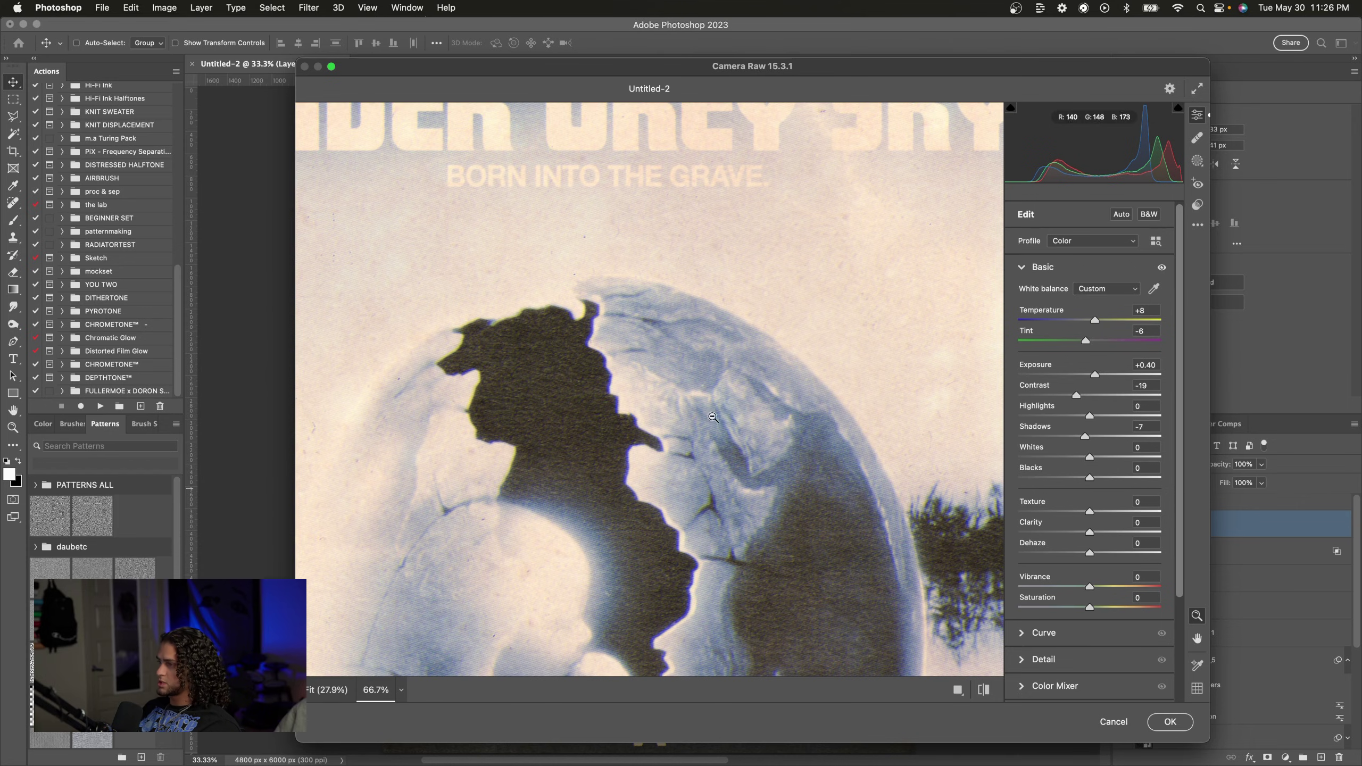
{"action": "scroll", "coordinate": [713, 417], "scroll_direction": "down", "scroll_amount": 3}
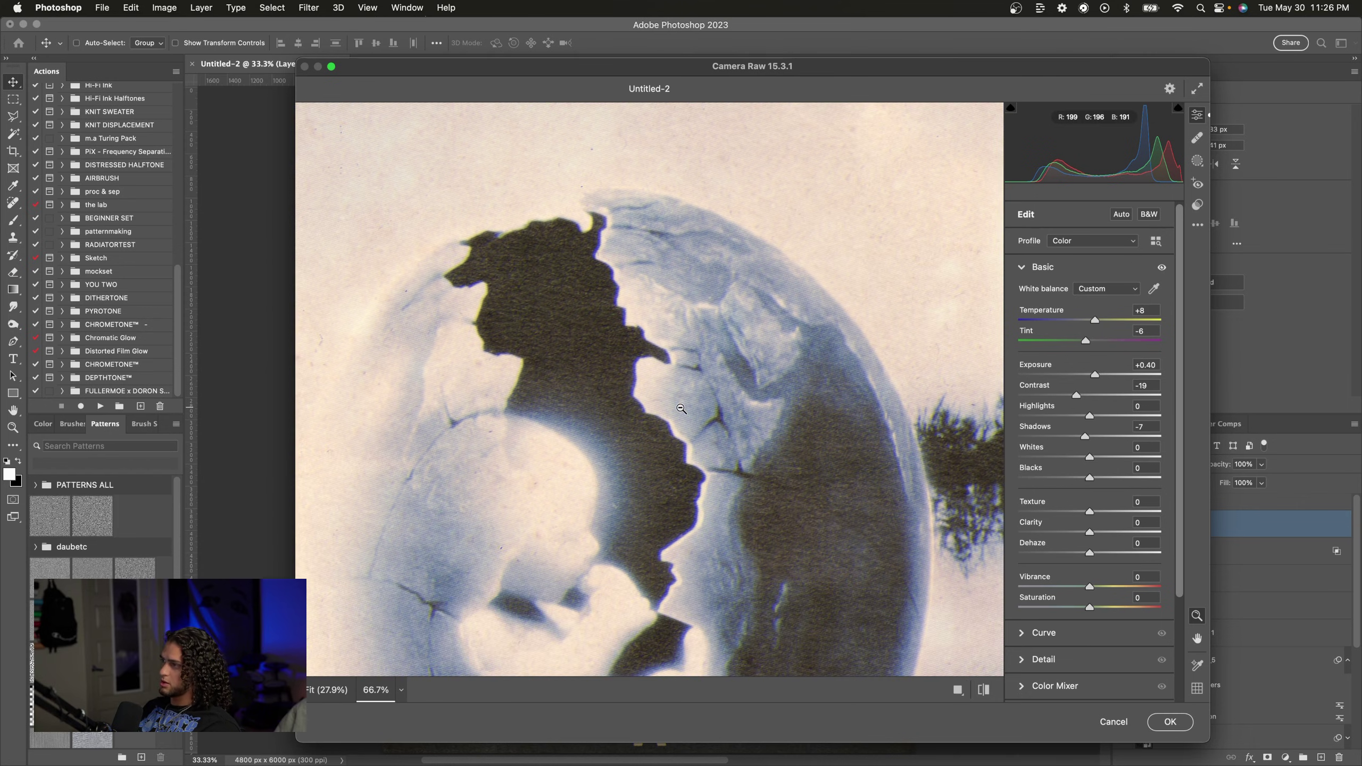
{"action": "left_click", "coordinate": [682, 408]}
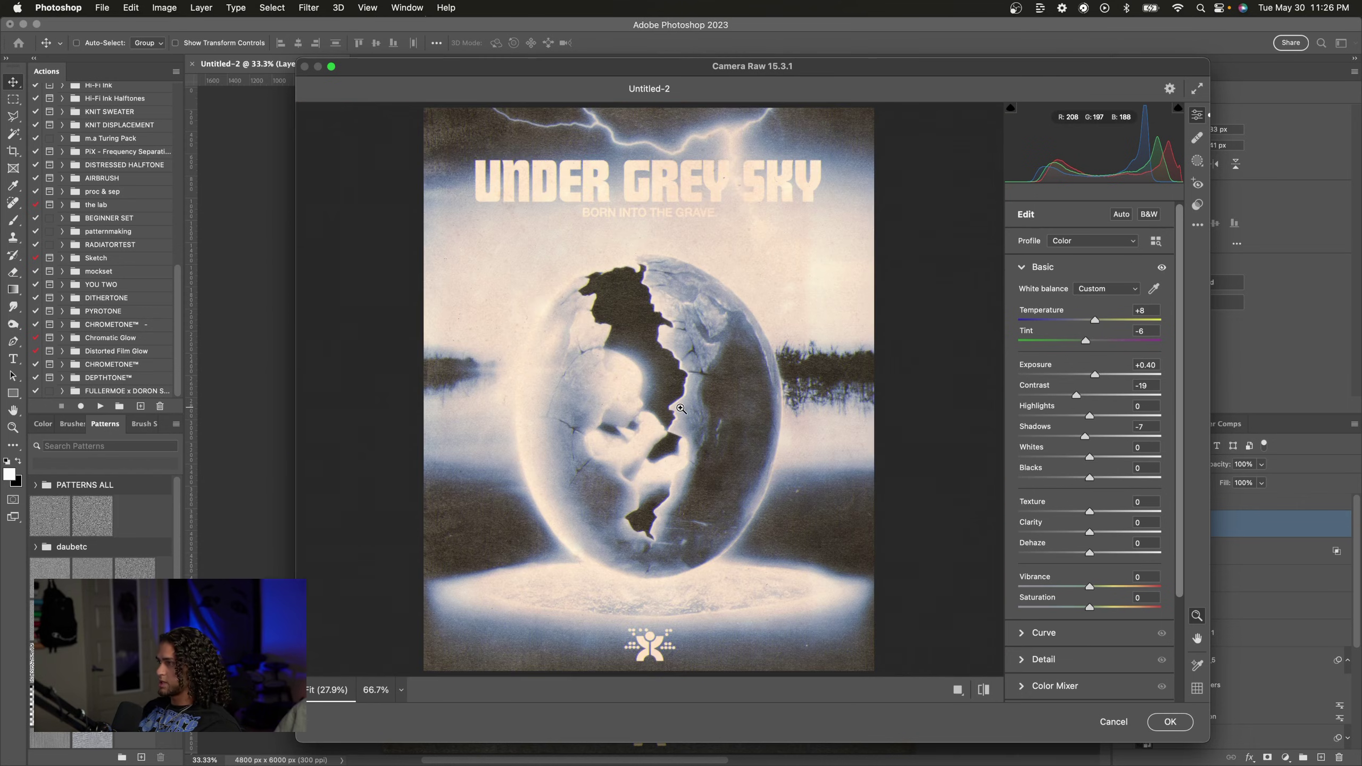
{"action": "key", "text": "f"}
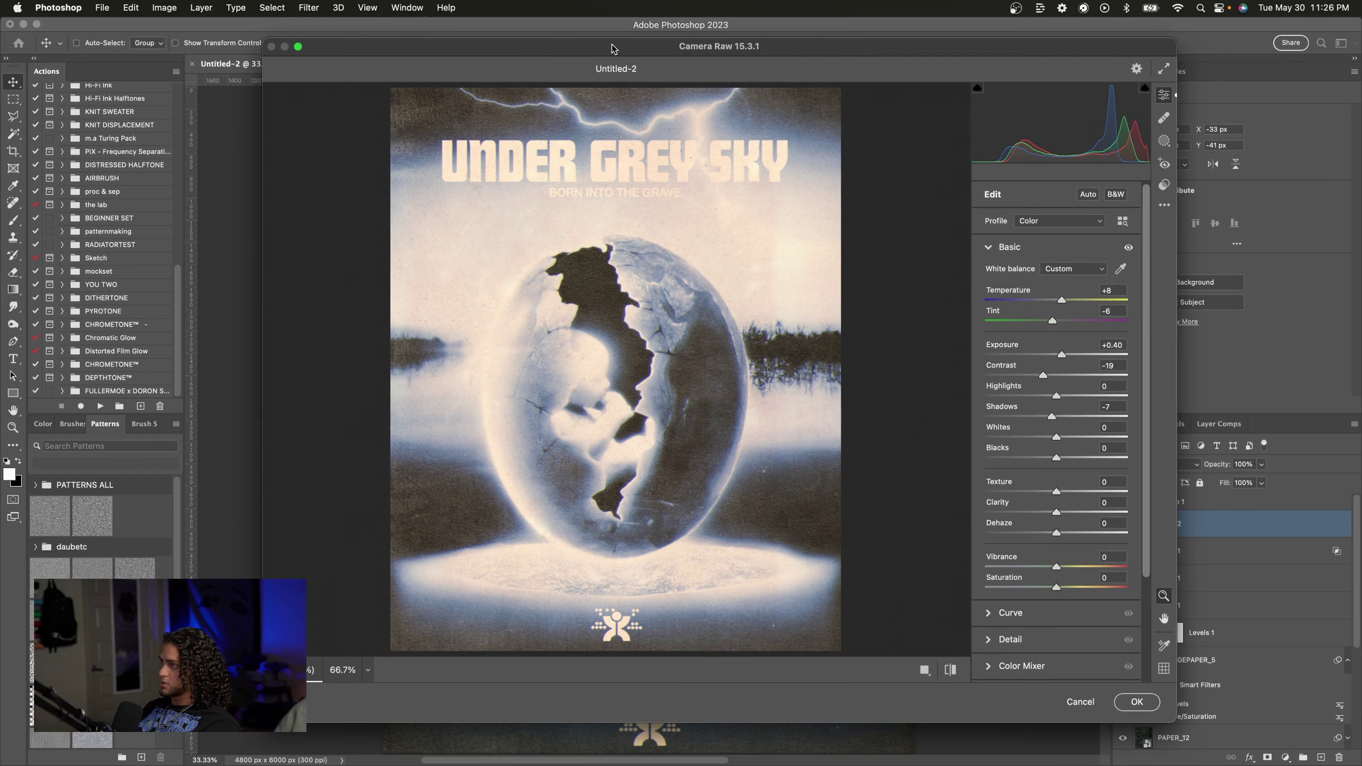
{"action": "key", "text": "Return"}
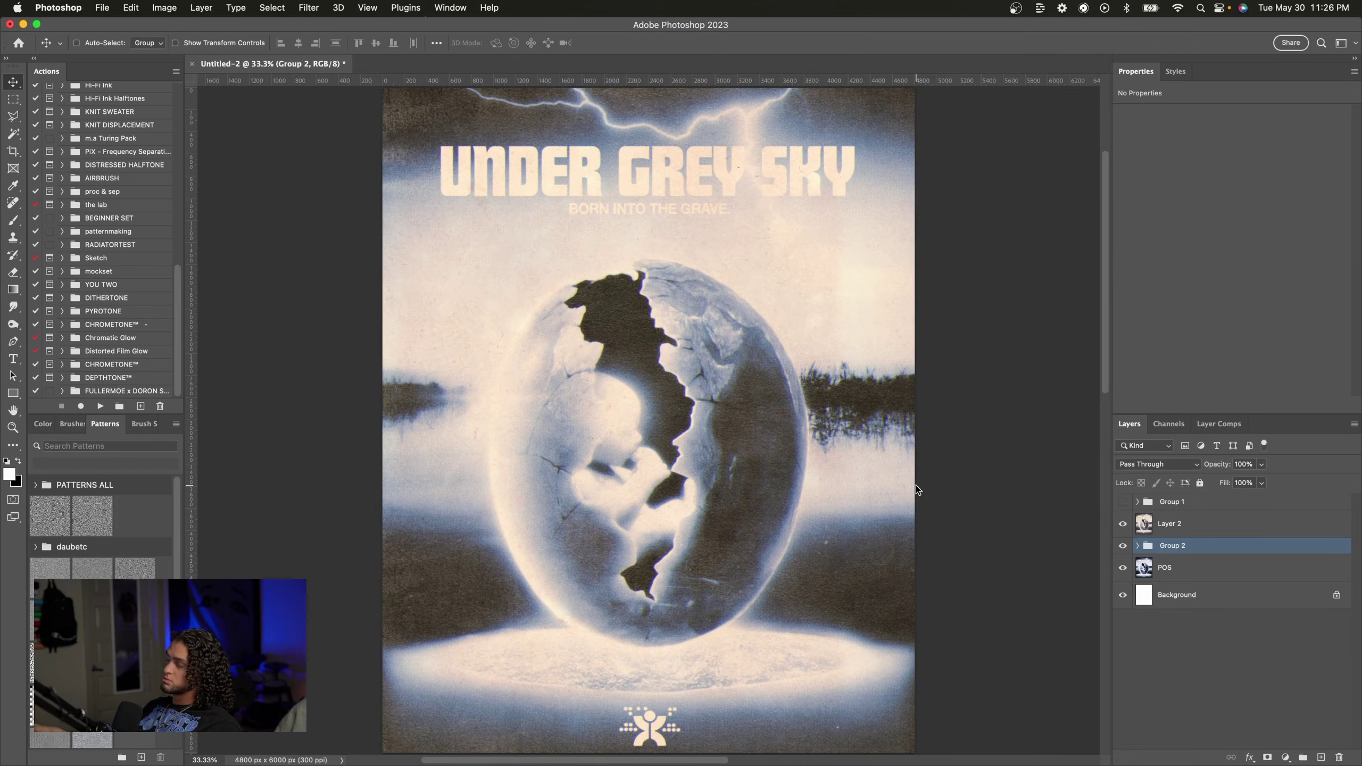
Step: Hide Group 2, then toggle Layer 2's visibility off and on to compare the grade
{"action": "left_click", "coordinate": [1122, 546]}
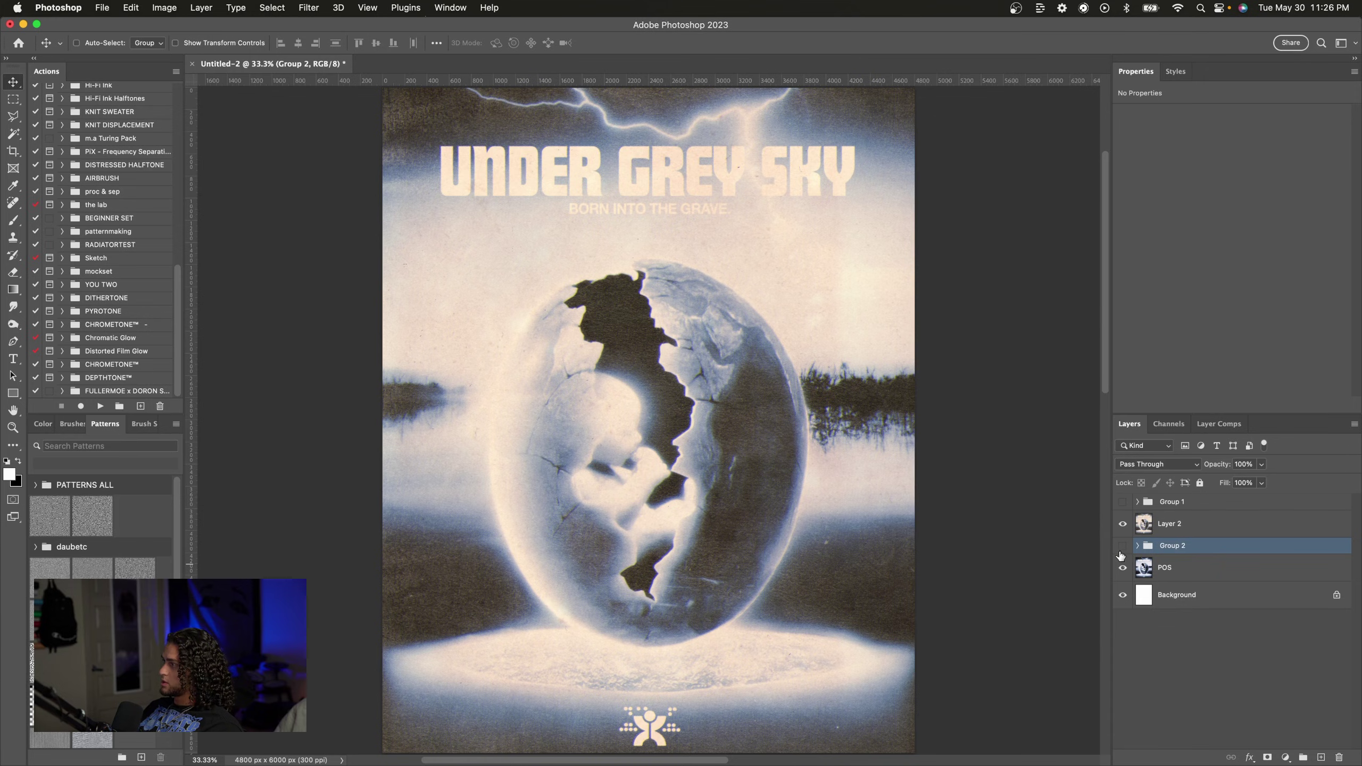
{"action": "left_click", "coordinate": [1141, 519]}
{"action": "key", "text": "super+minus"}
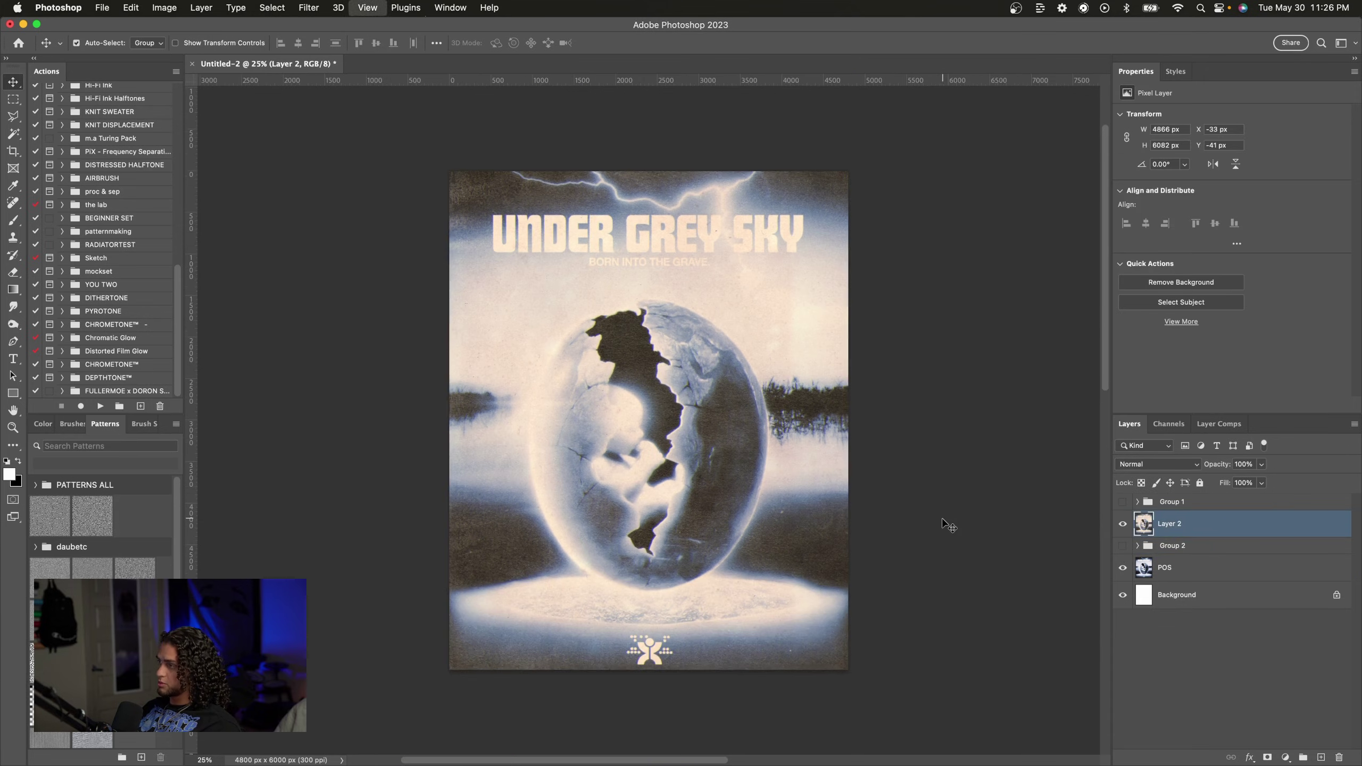
{"action": "key", "text": "super+equal"}
{"action": "left_click", "coordinate": [1123, 524]}
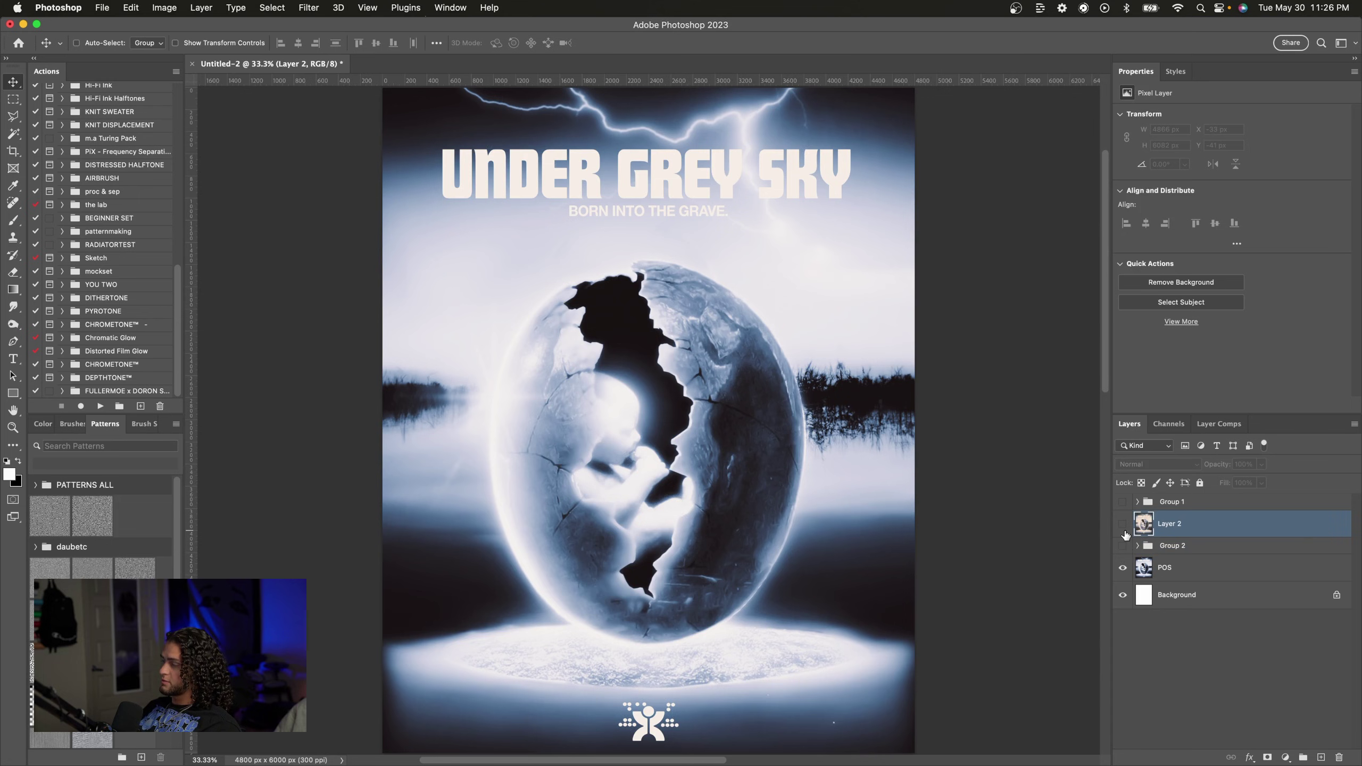
{"action": "left_click", "coordinate": [1123, 526]}
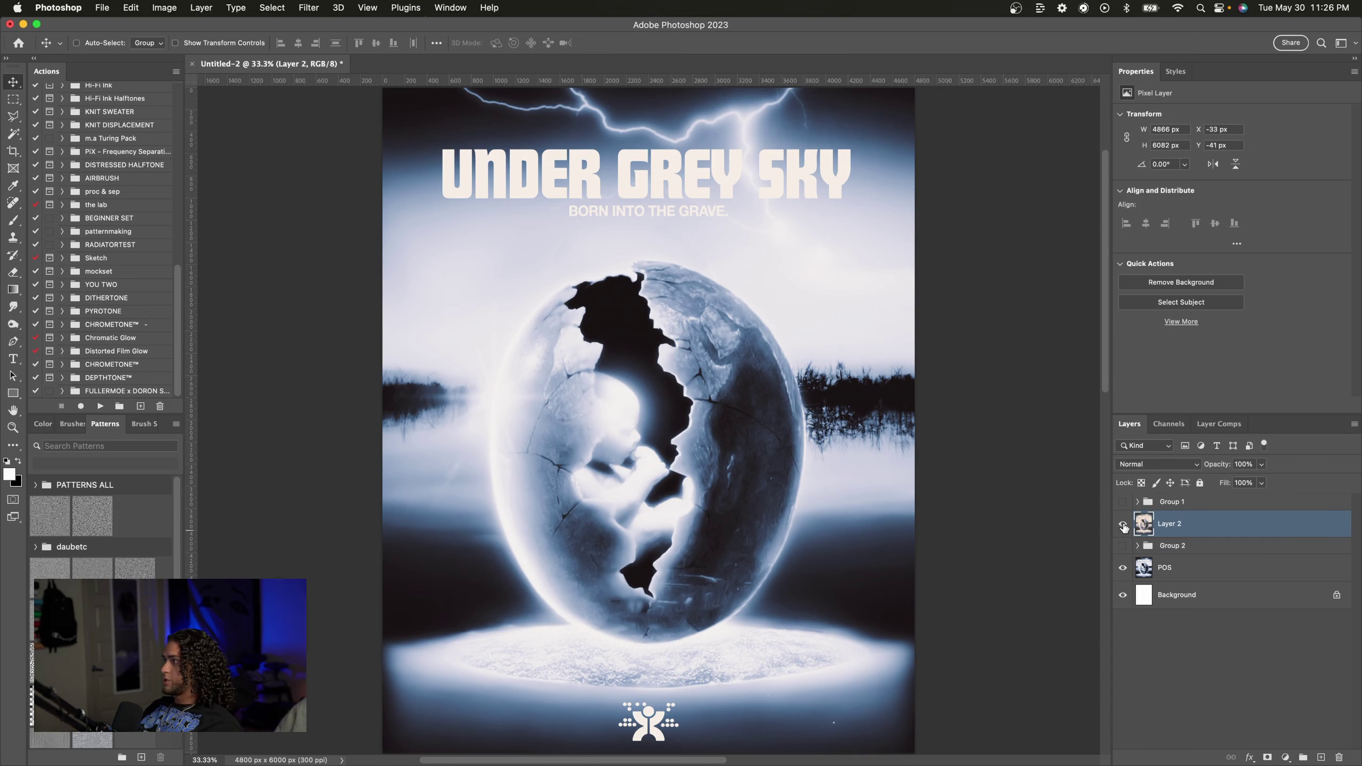